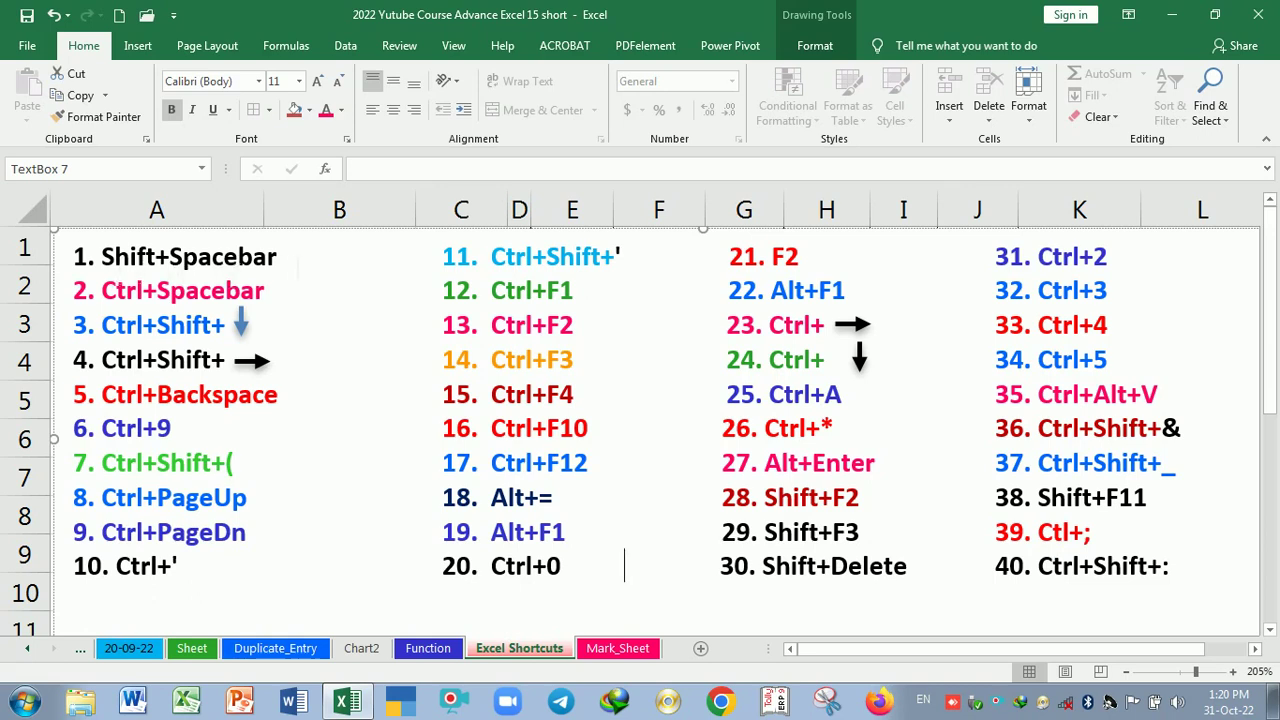
Step: On Mark_Sheet, select the entire row 5 for Sohna with Shift+Spacebar
{"action": "left_click", "coordinate": [283, 256]}
{"action": "left_click", "coordinate": [622, 650]}
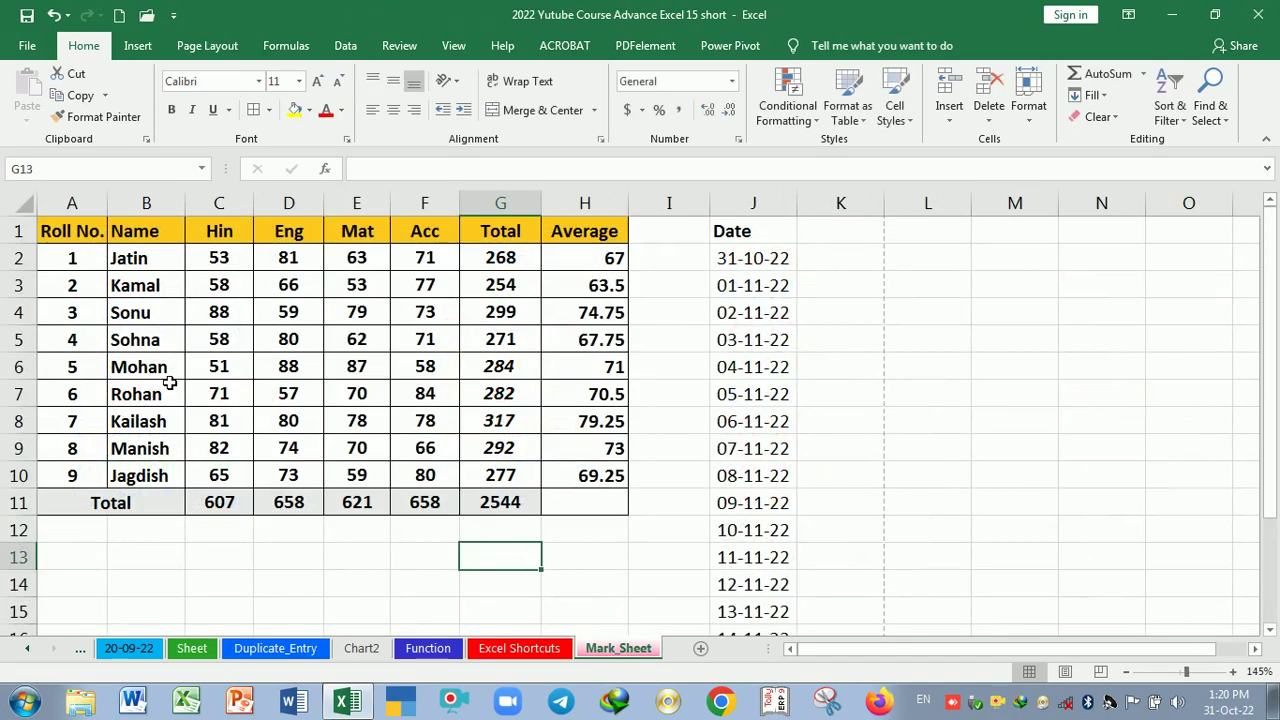
{"action": "left_click", "coordinate": [134, 340]}
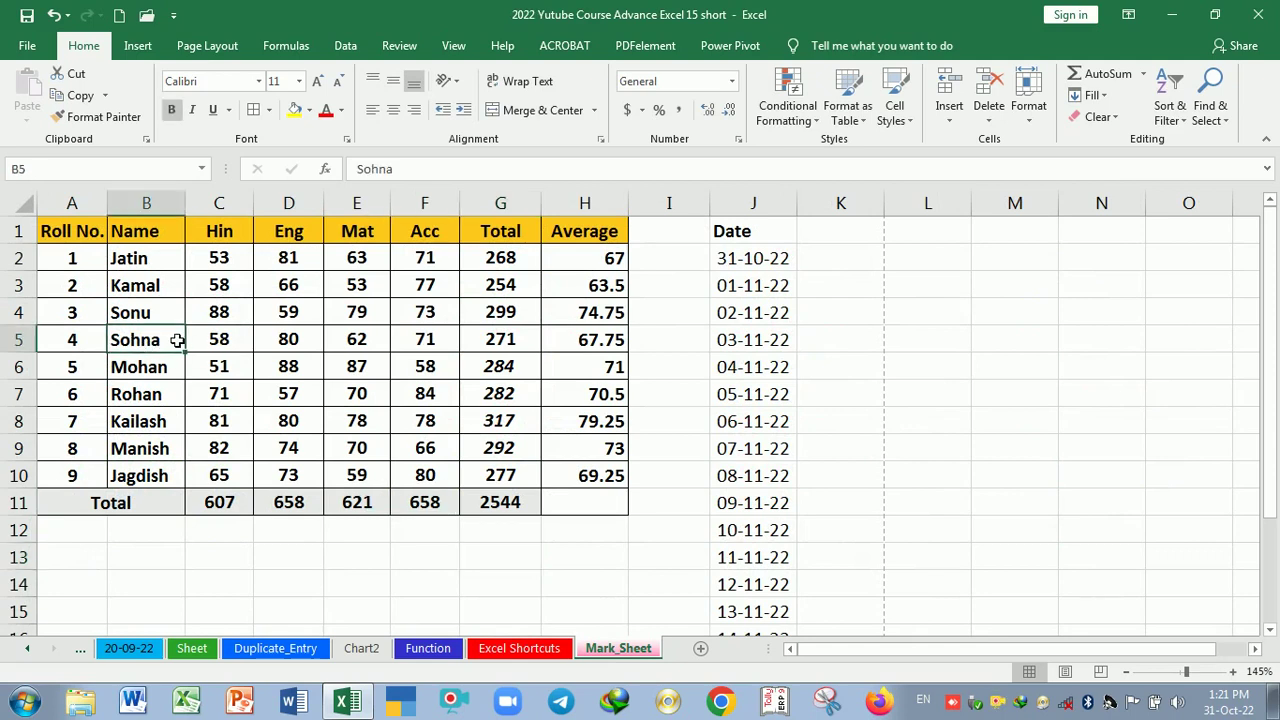
{"action": "key", "text": "shift+space"}
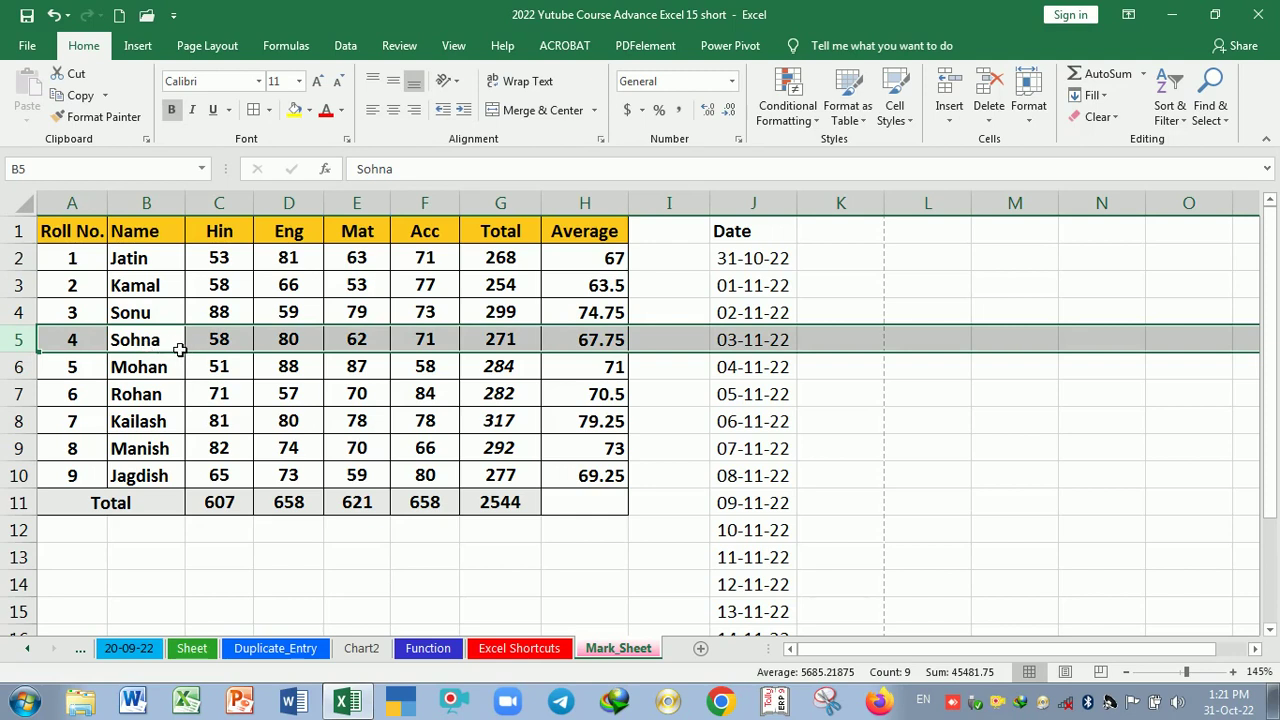
Step: Select the Hin marks C3:C5 and expand them to entire rows 3–5 with Shift+Spacebar
{"action": "left_click", "coordinate": [230, 398]}
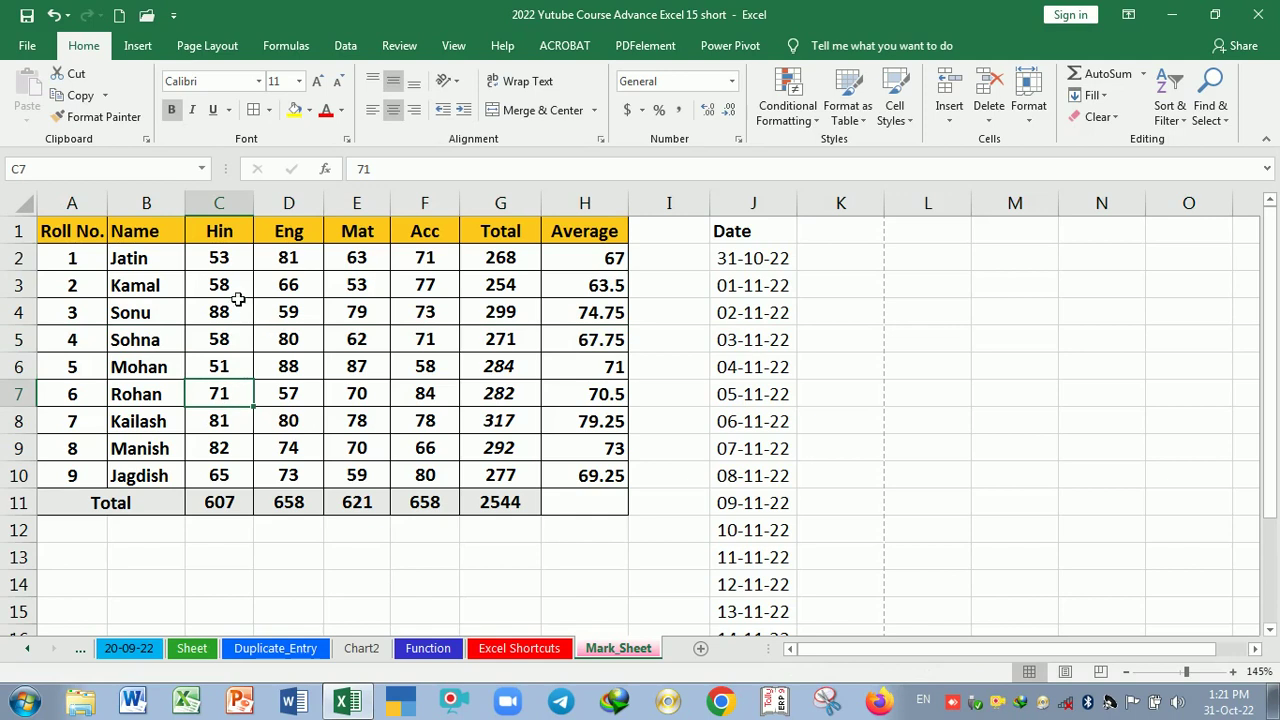
{"action": "left_click_drag", "start_coordinate": [230, 294], "coordinate": [224, 334]}
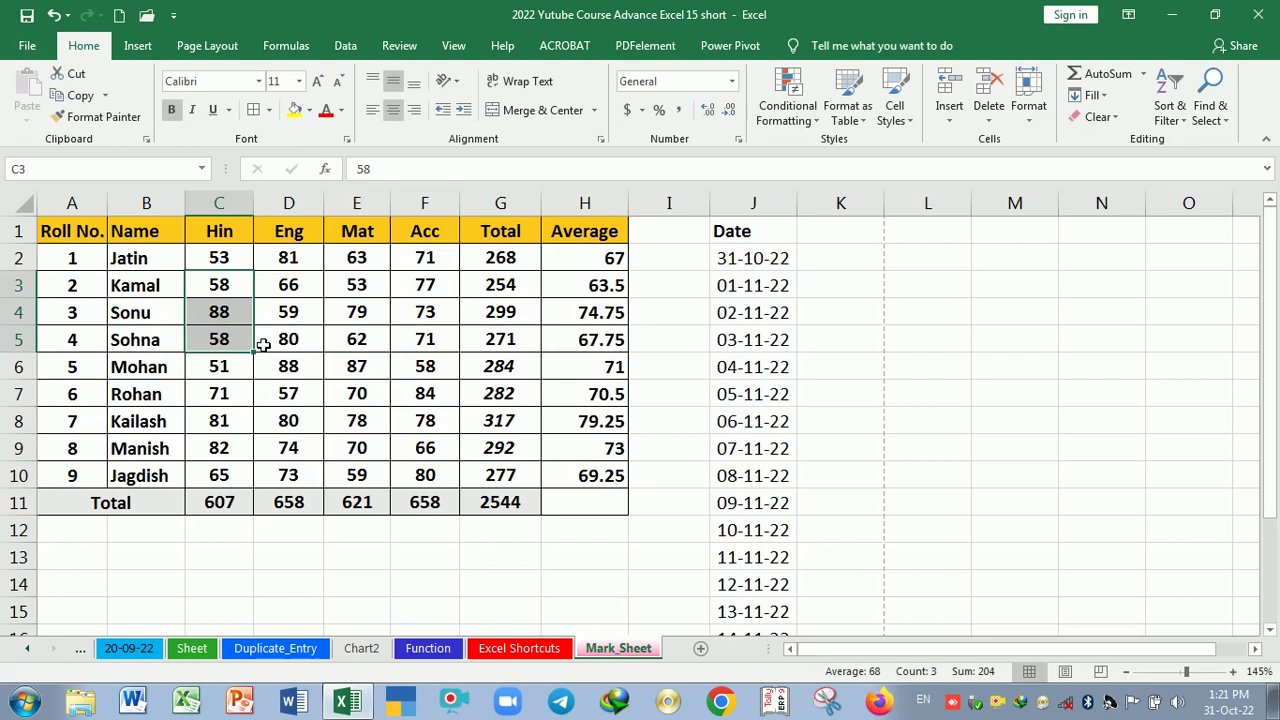
{"action": "key", "text": "shift+space"}
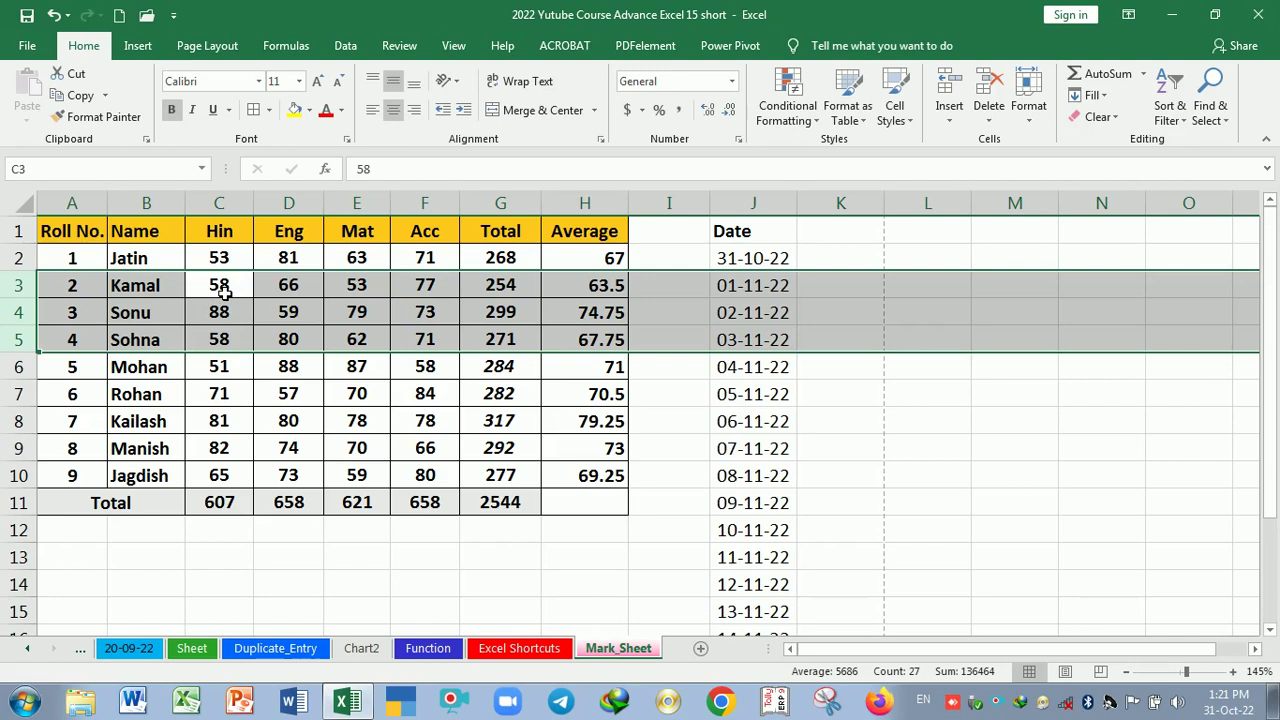
Step: Select the Date column from J1 down to the last date with Ctrl+Shift+Down
{"action": "left_click", "coordinate": [336, 423]}
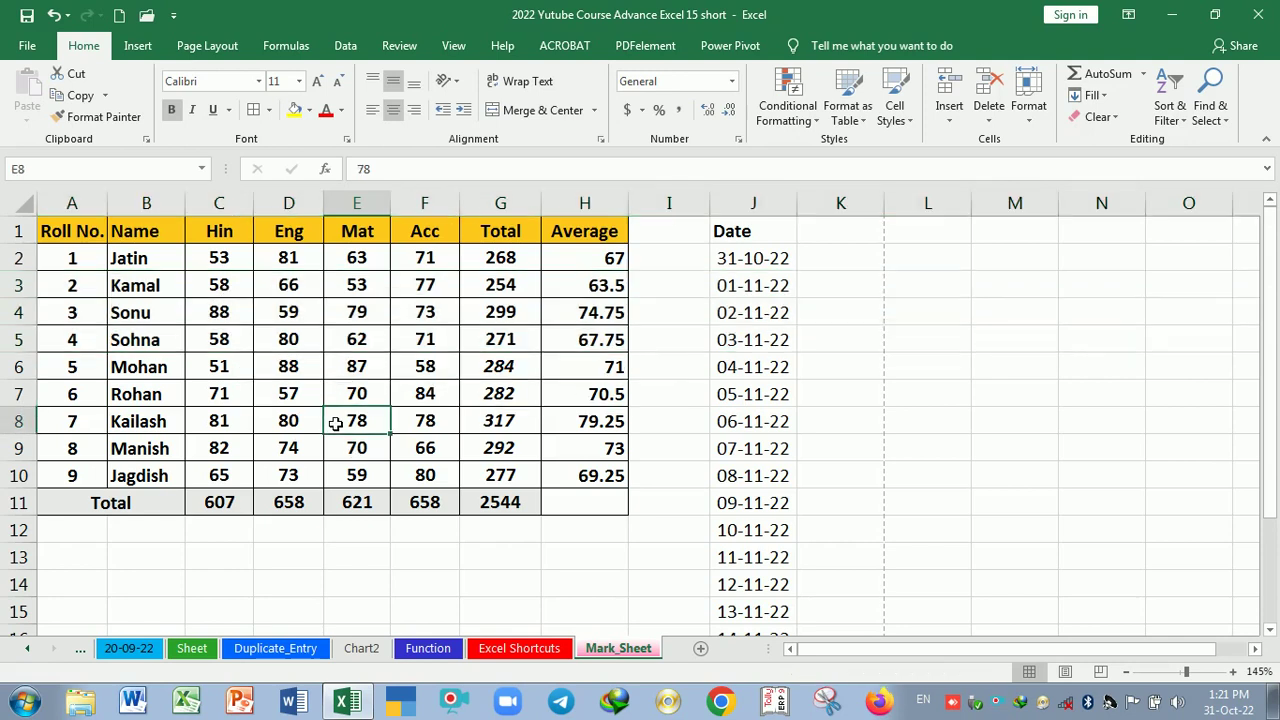
{"action": "left_click", "coordinate": [534, 648]}
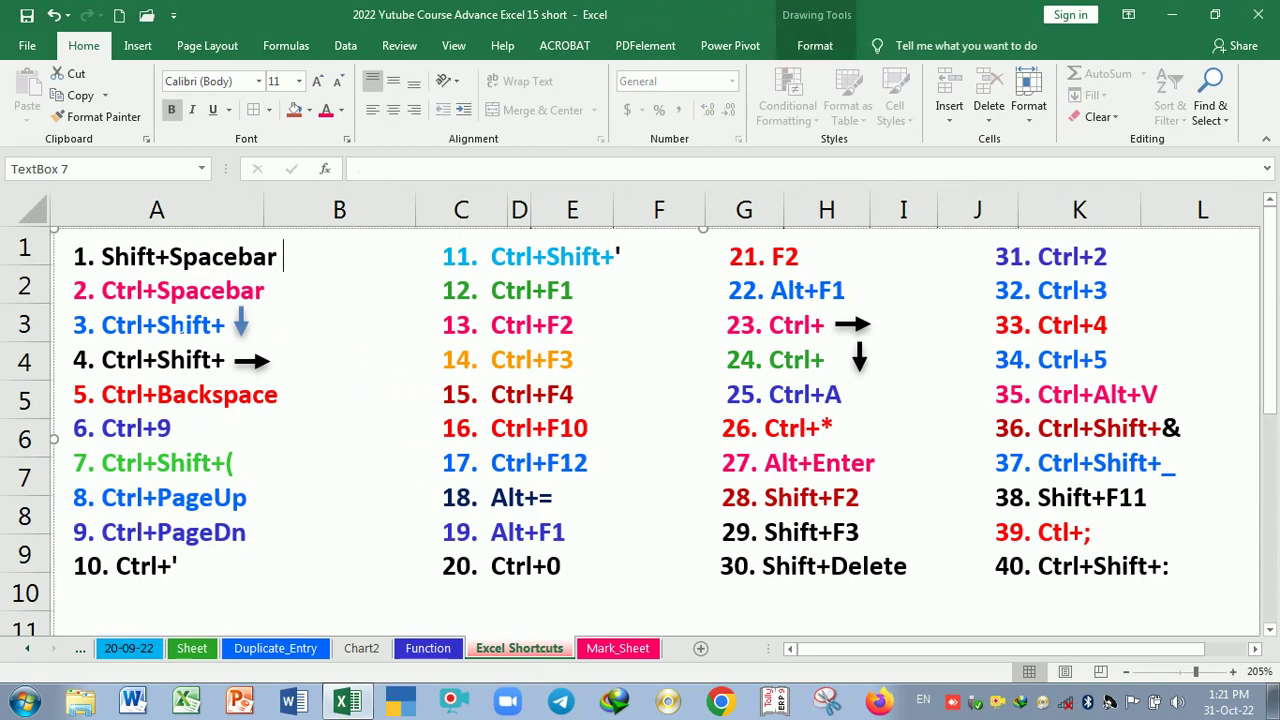
{"action": "left_click", "coordinate": [618, 648]}
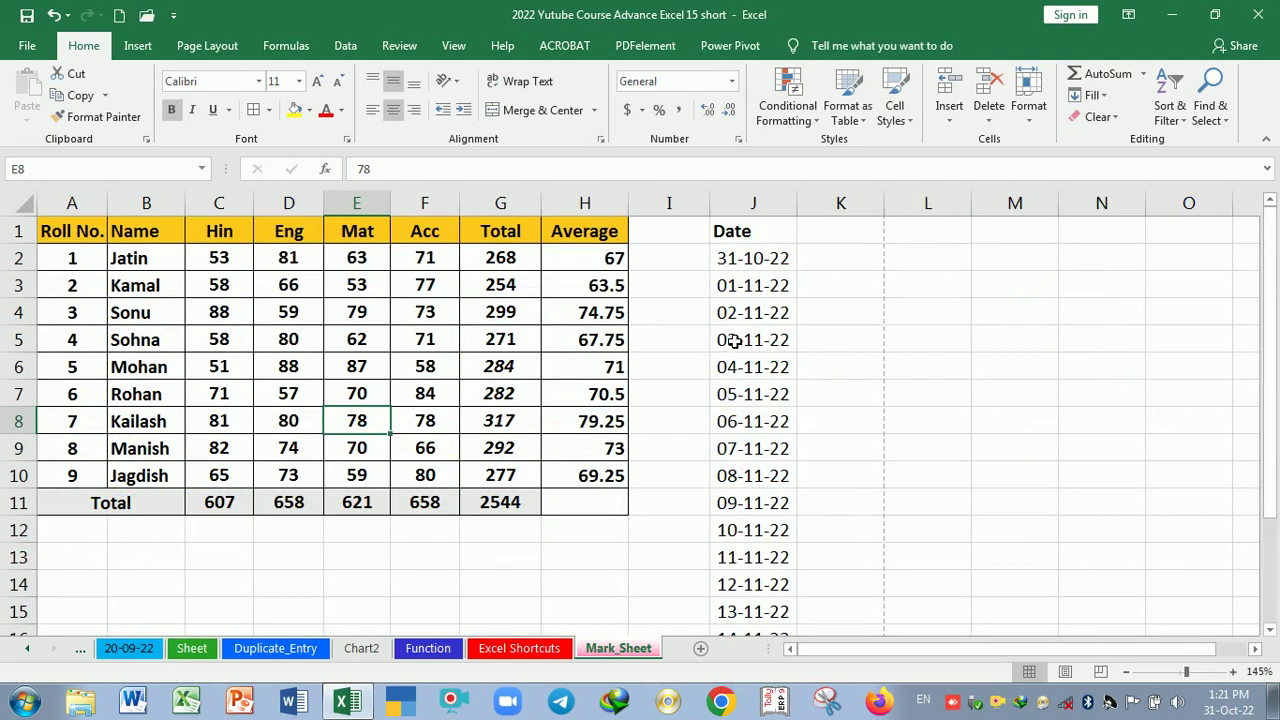
{"action": "left_click", "coordinate": [765, 238]}
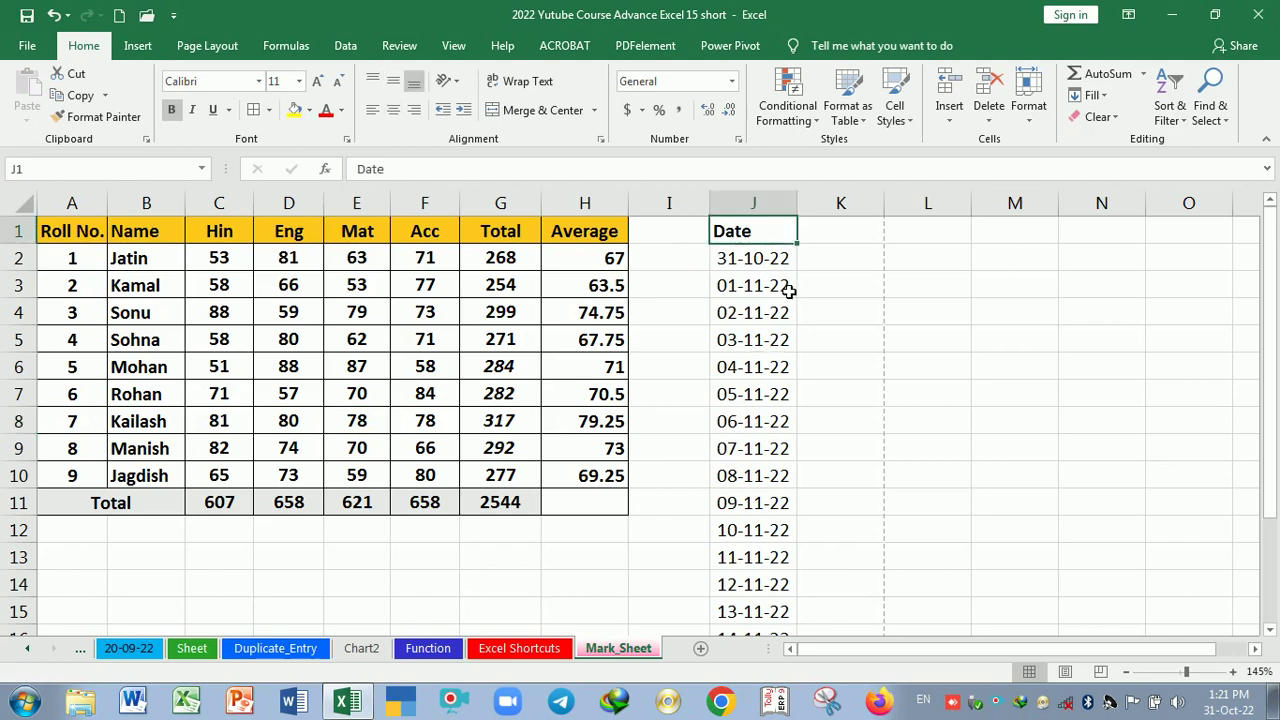
{"action": "key", "text": "ctrl+shift+Down"}
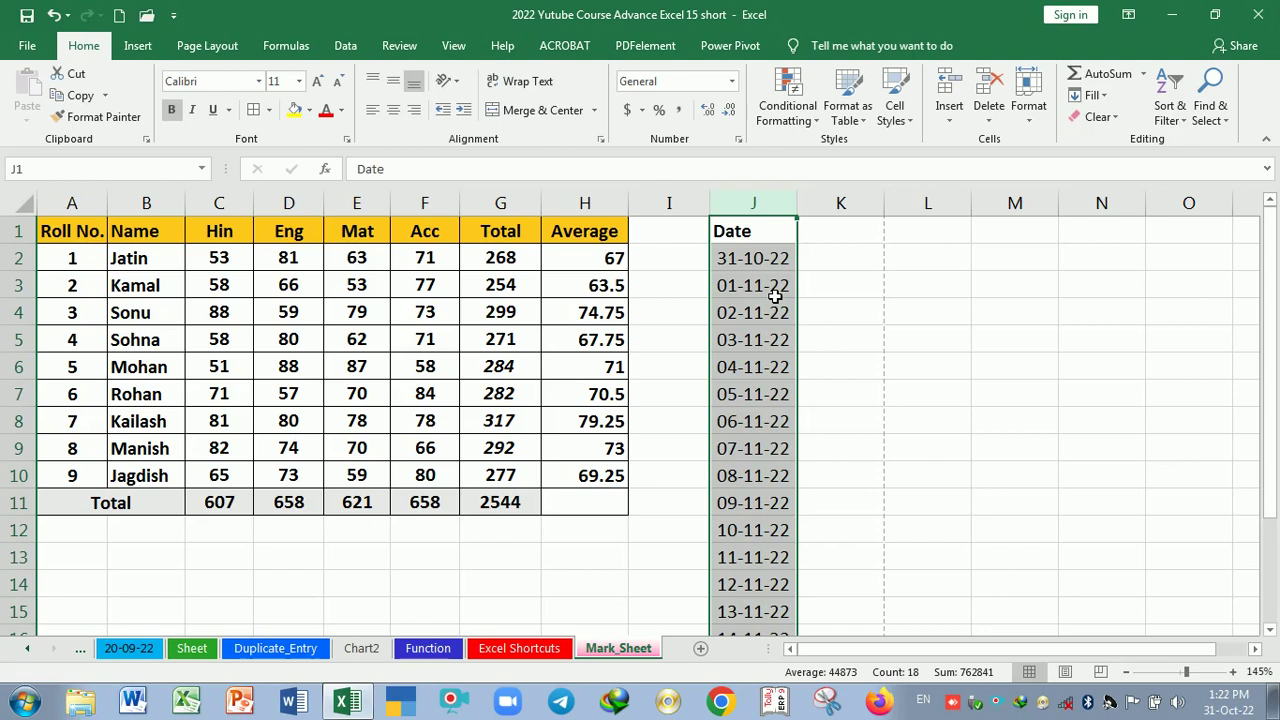
{"action": "left_click", "coordinate": [553, 648]}
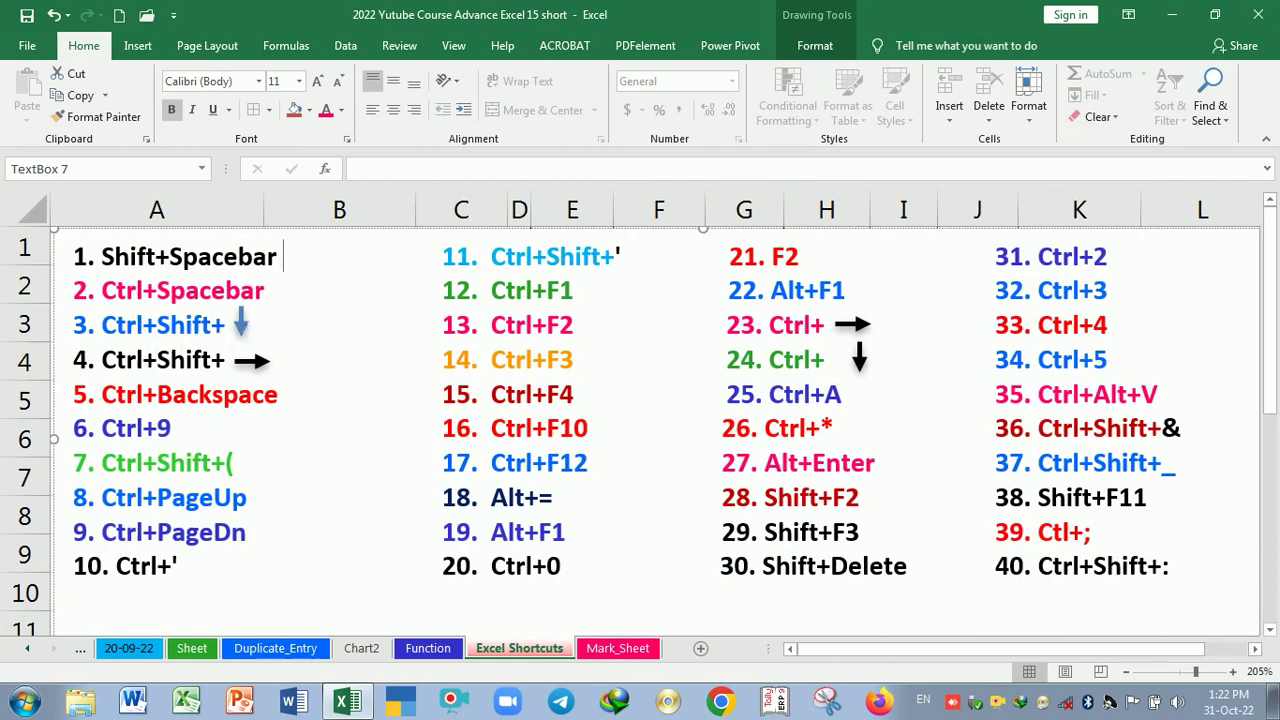
Step: Select the marks table A1:H10 by extending from the Average heading H1 down, then left
{"action": "left_click", "coordinate": [631, 650]}
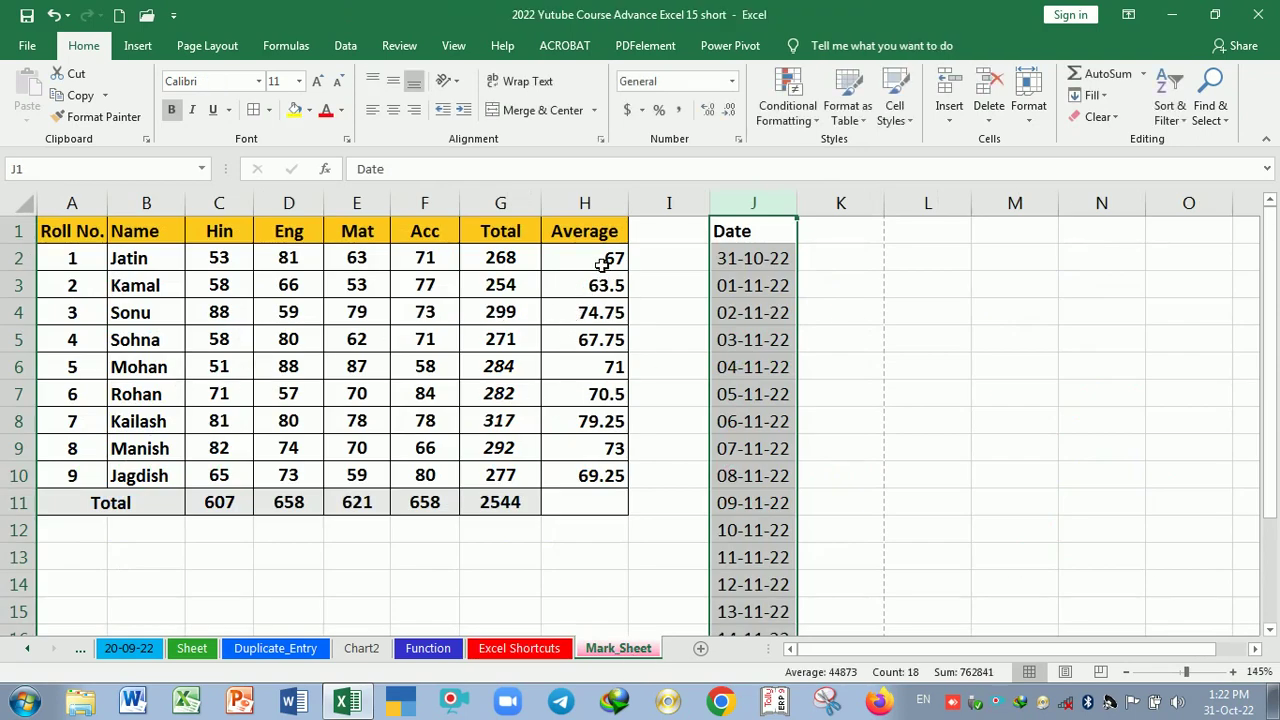
{"action": "left_click", "coordinate": [591, 236]}
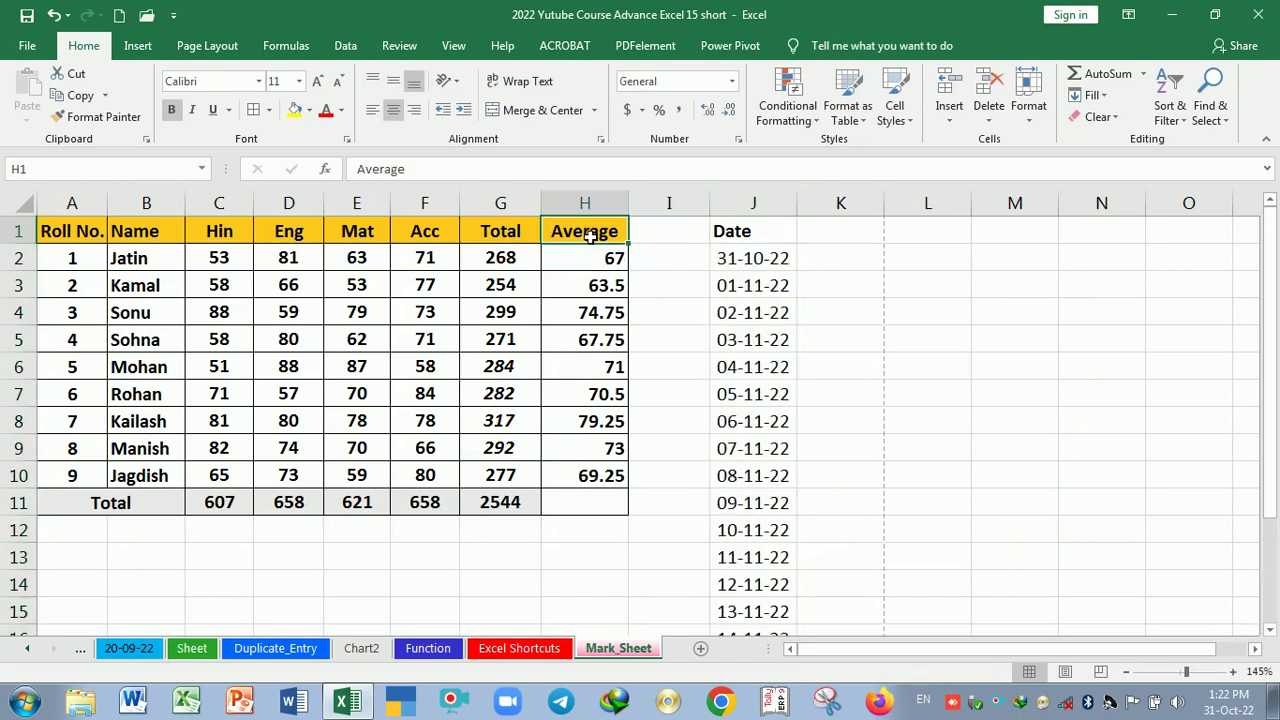
{"action": "key", "text": "ctrl+shift+Down"}
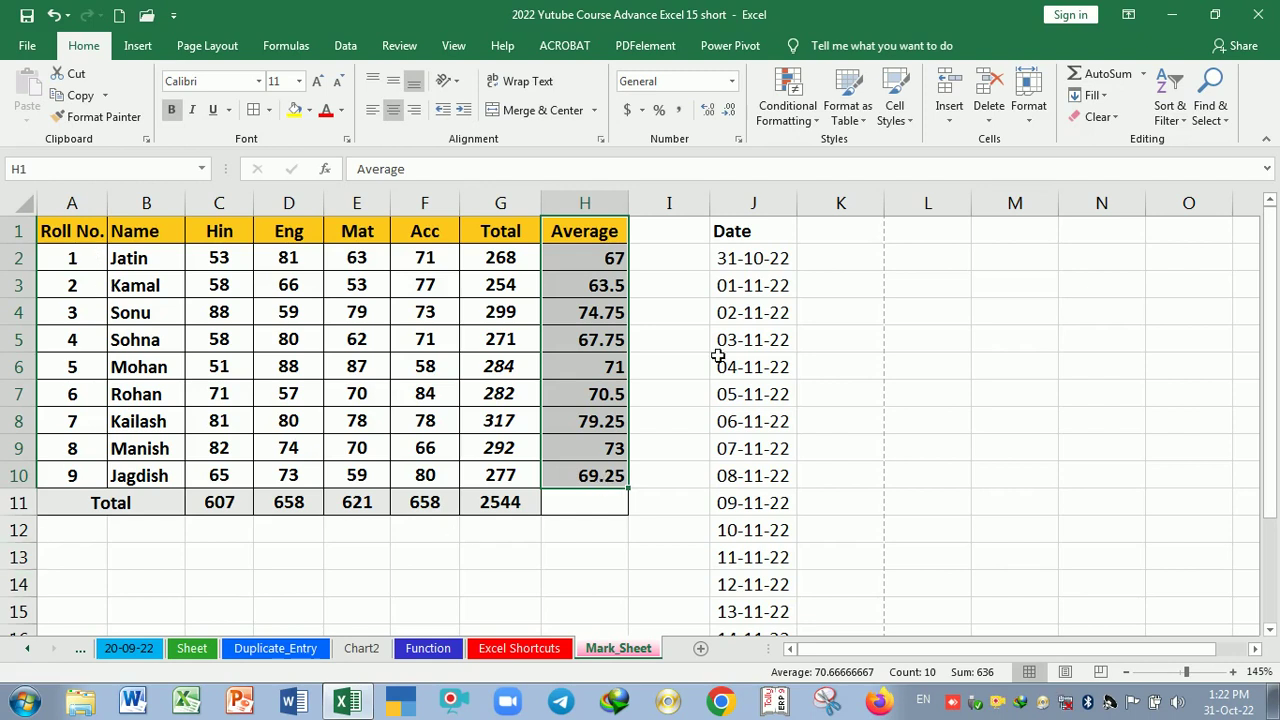
{"action": "key", "text": "ctrl+shift+Left"}
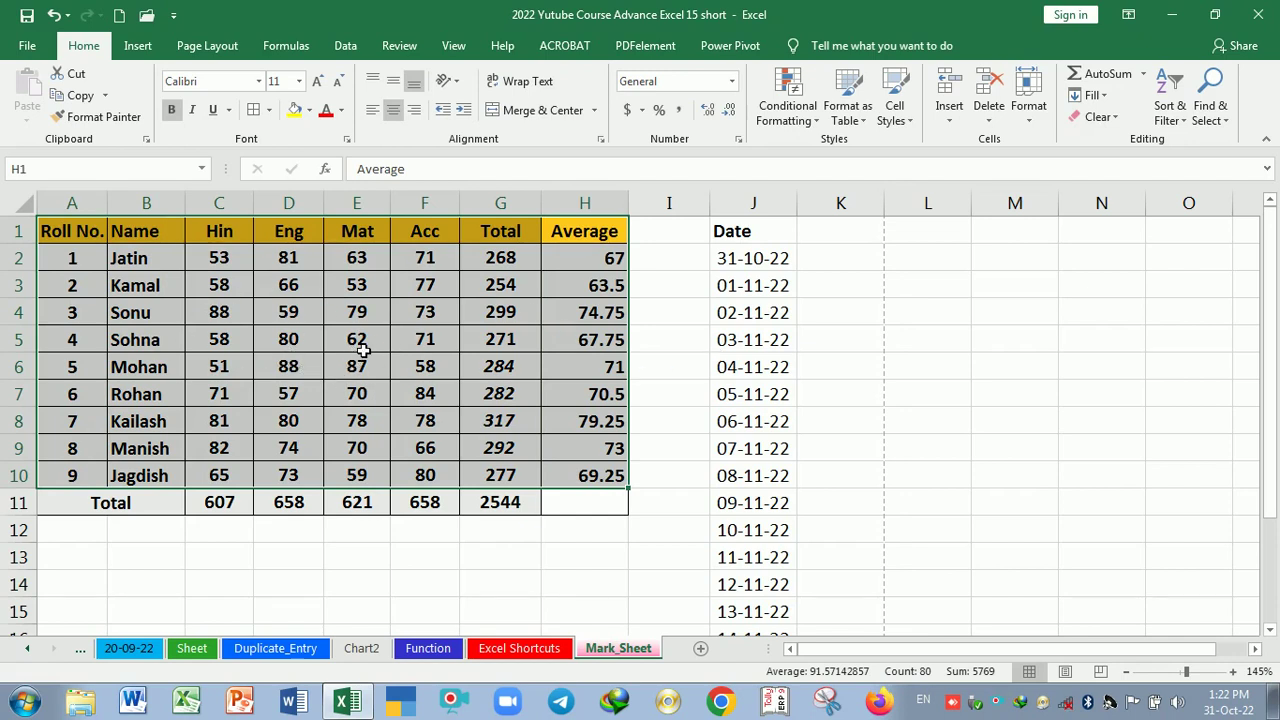
Step: Select the header row from Roll No. in A1 across with Ctrl+Shift+Right
{"action": "left_click", "coordinate": [175, 370]}
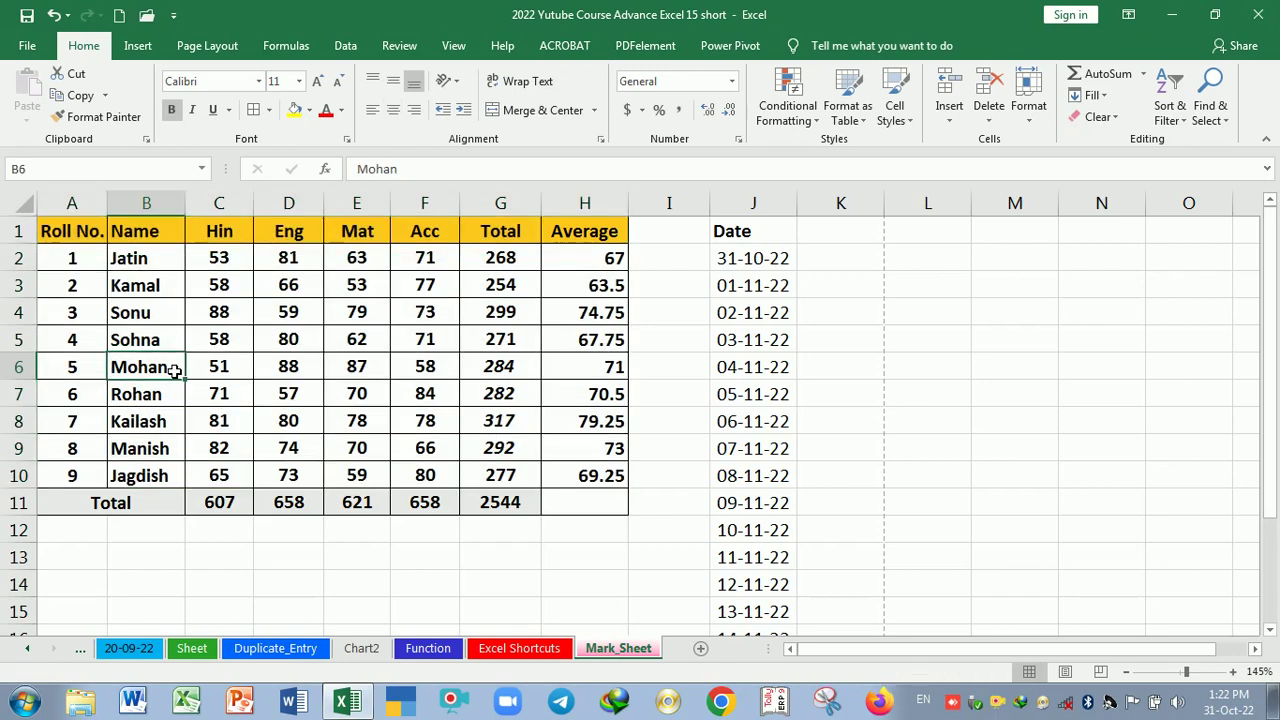
{"action": "left_click", "coordinate": [77, 240]}
{"action": "left_click_drag", "start_coordinate": [77, 240], "coordinate": [83, 235]}
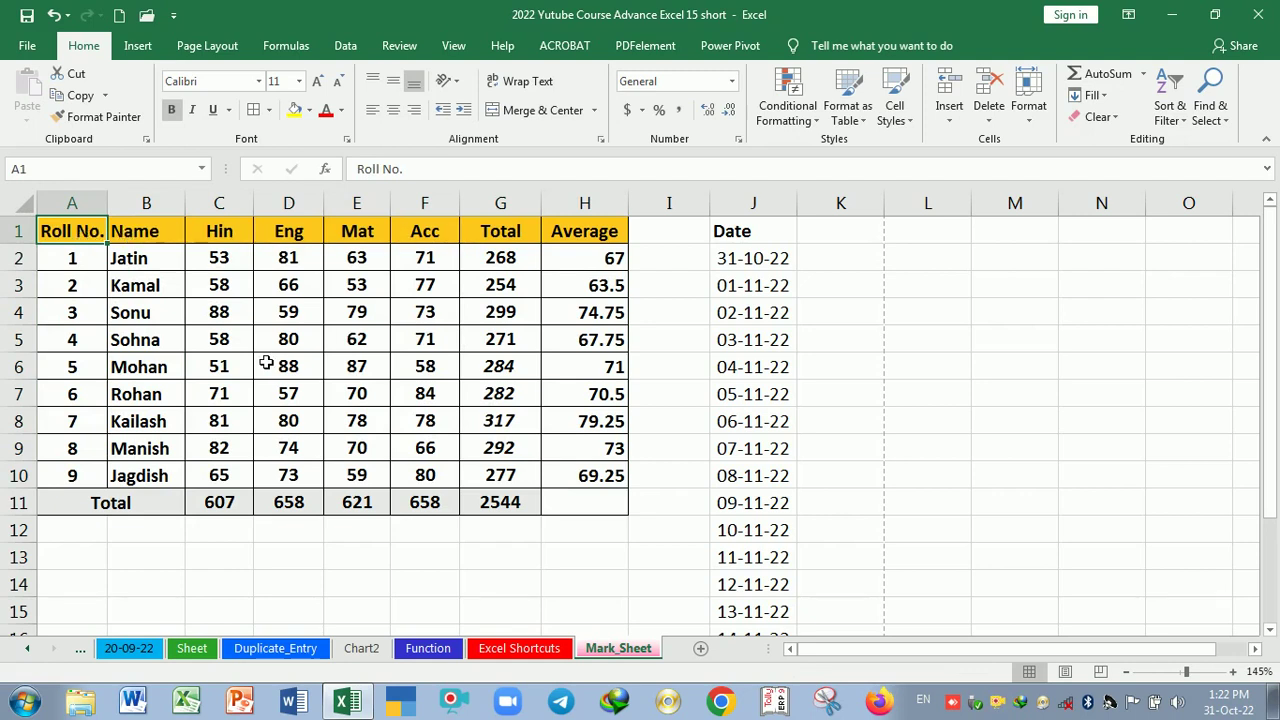
{"action": "key", "text": "ctrl+shift+Right"}
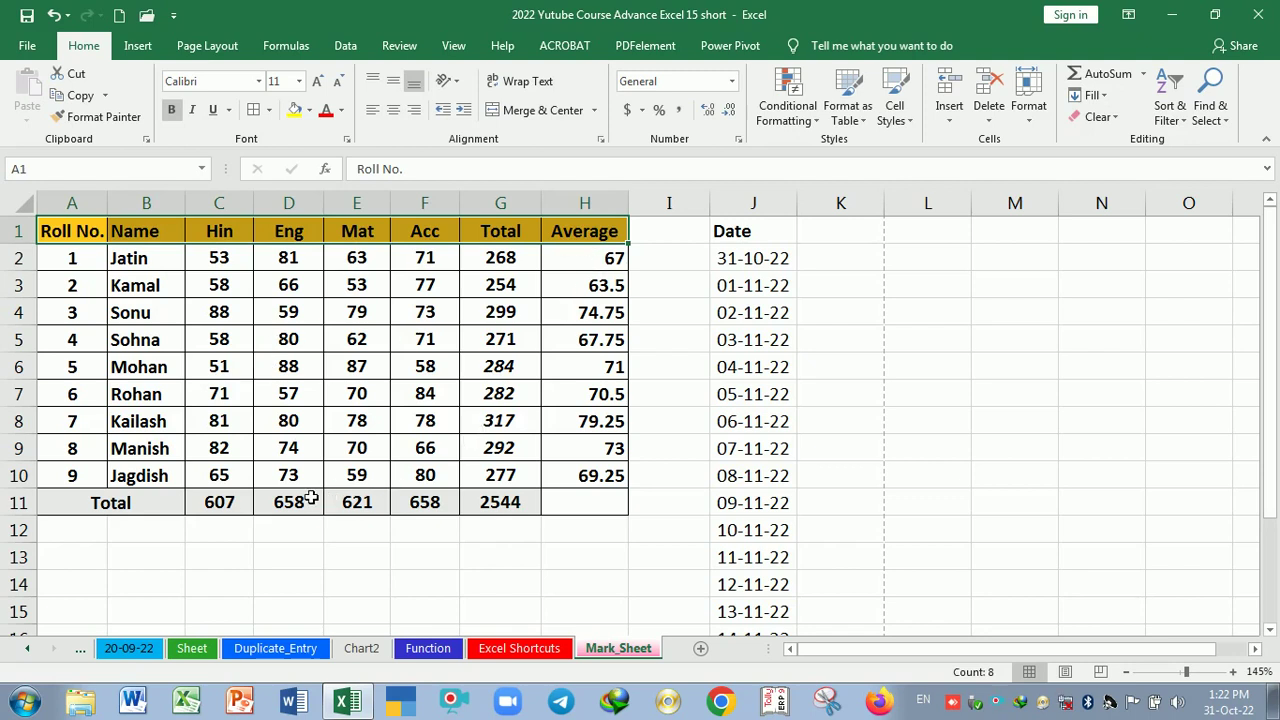
Step: Select the Roll No. column from A10 up to its heading with Ctrl+Shift+Up
{"action": "left_click", "coordinate": [73, 477]}
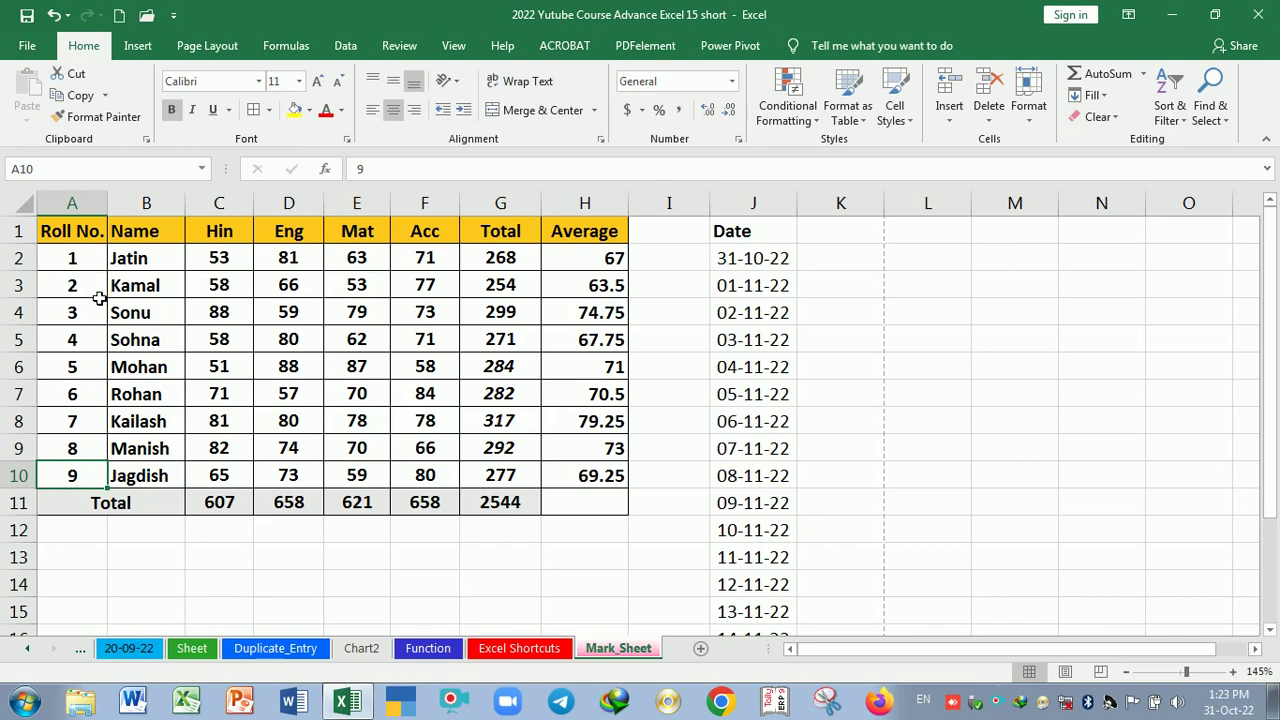
{"action": "key", "text": "ctrl+shift+Up"}
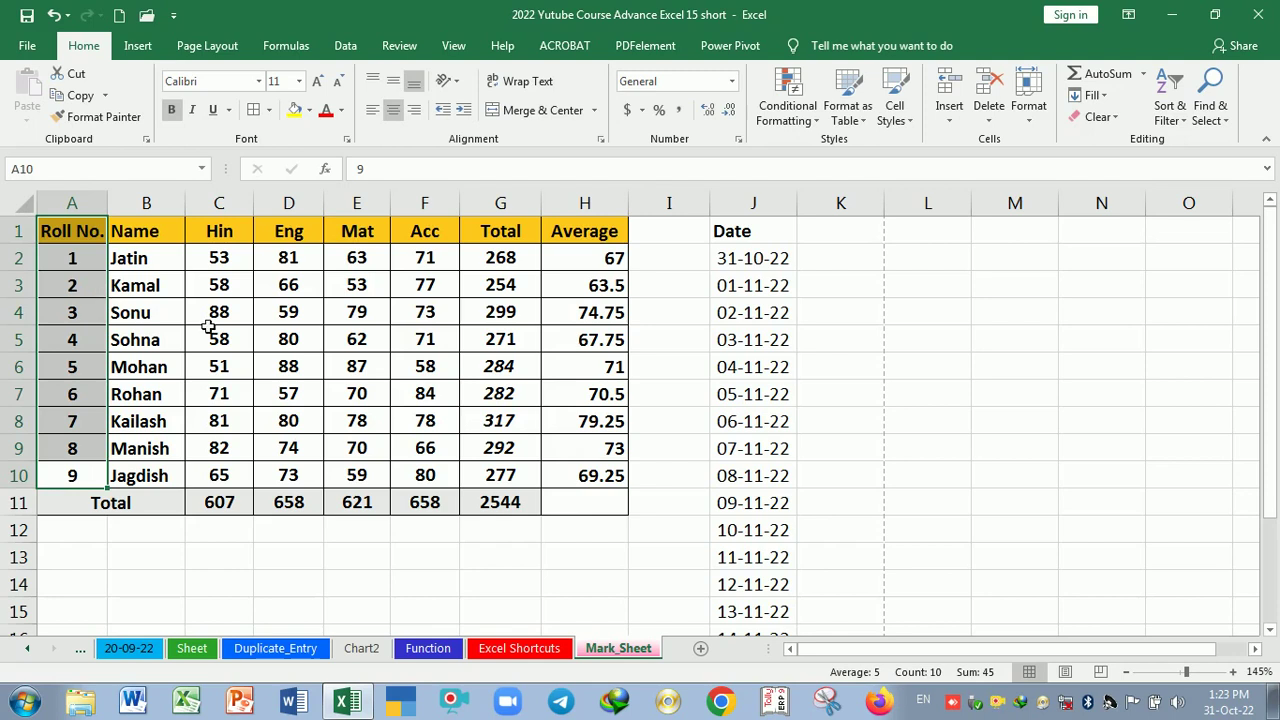
{"action": "left_click", "coordinate": [380, 333]}
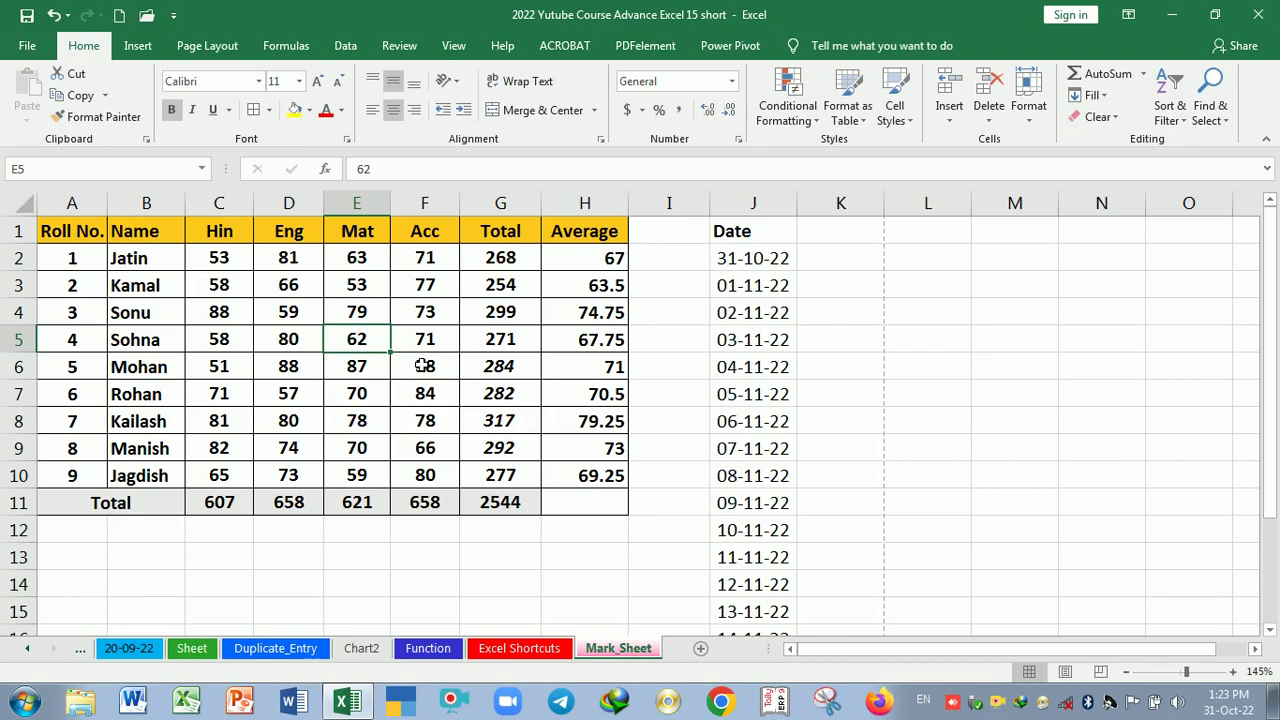
{"action": "left_click", "coordinate": [528, 652]}
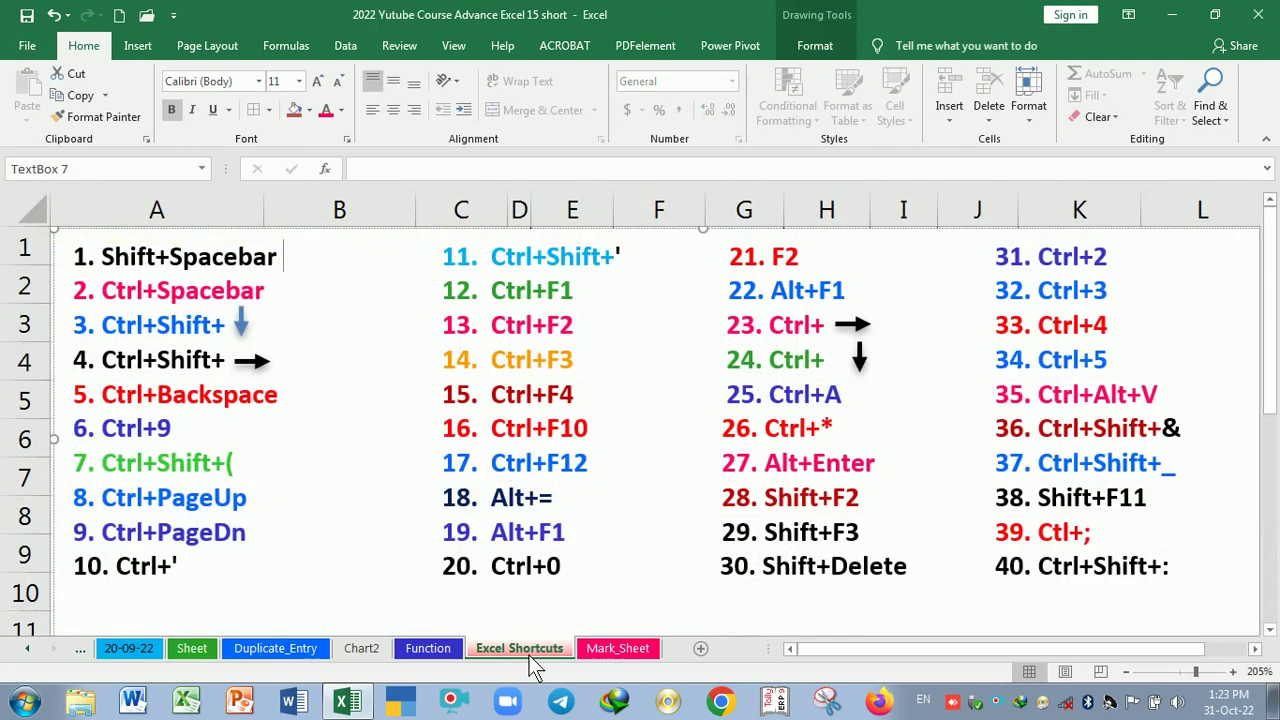
Step: Select all dates J1:J18, from the Date heading down to 16-11-22
{"action": "left_click", "coordinate": [611, 650]}
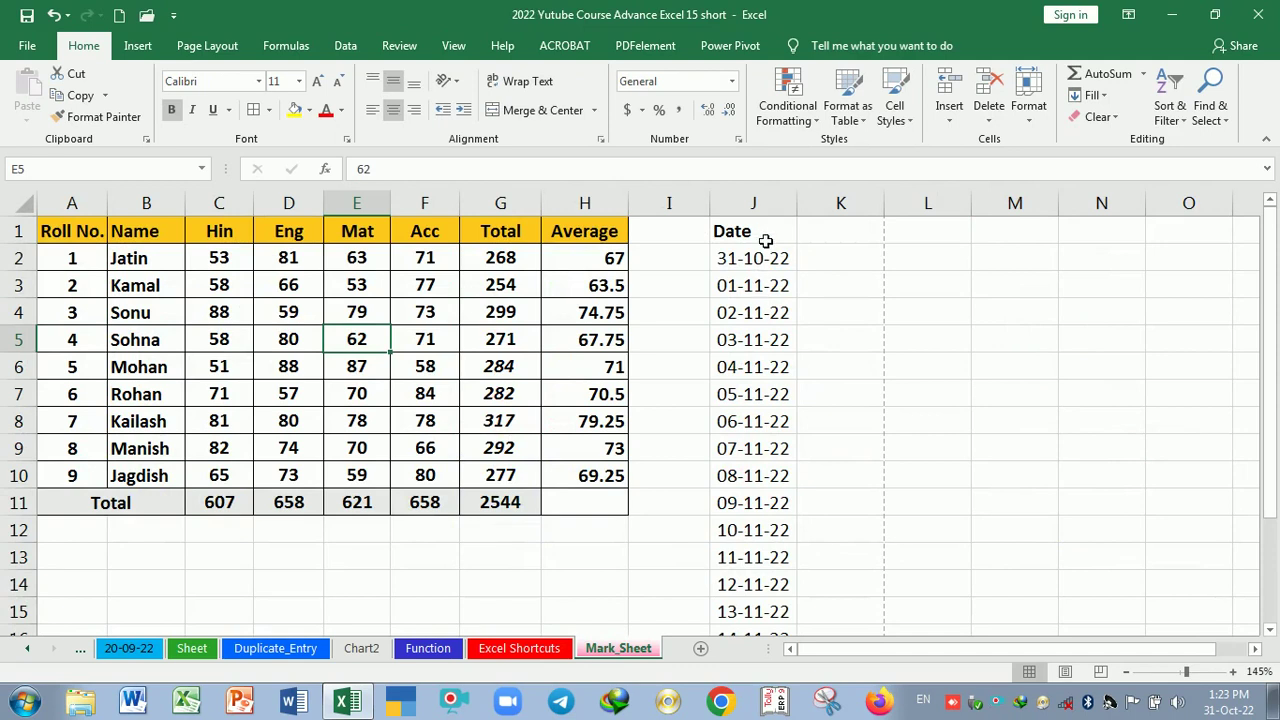
{"action": "left_click", "coordinate": [765, 241]}
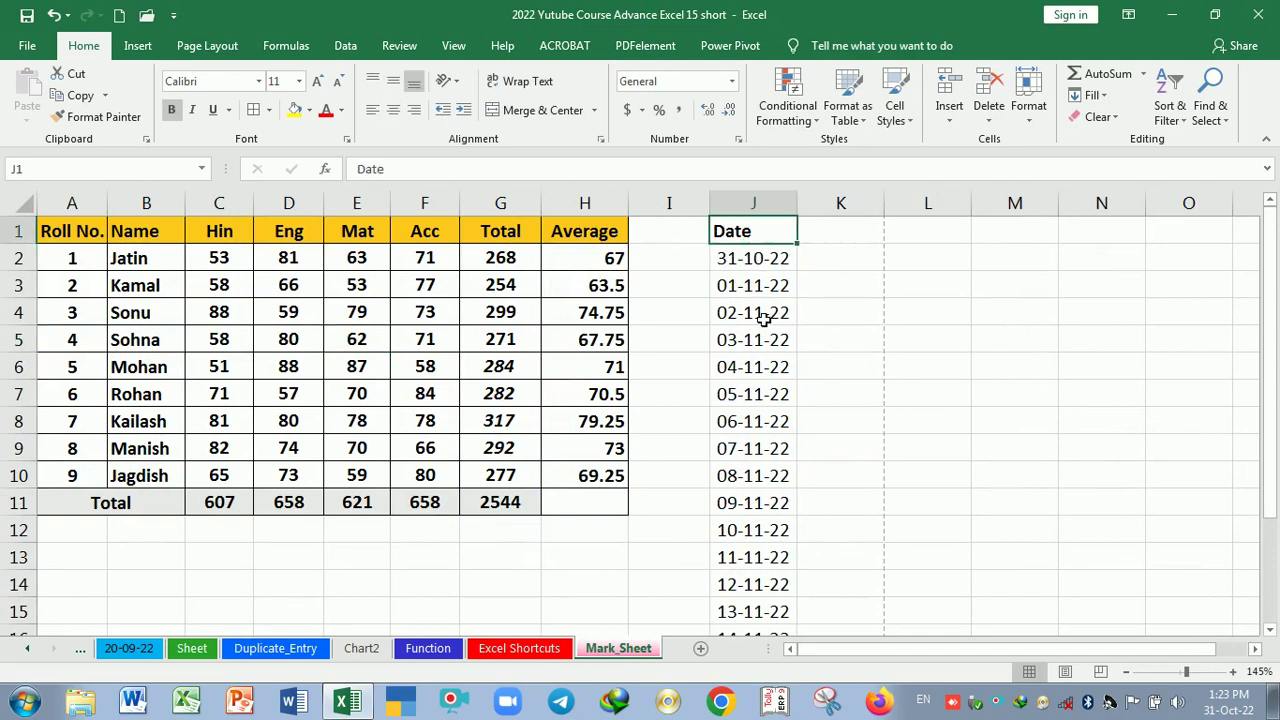
{"action": "scroll", "coordinate": [764, 318], "scroll_direction": "down", "scroll_amount": 4}
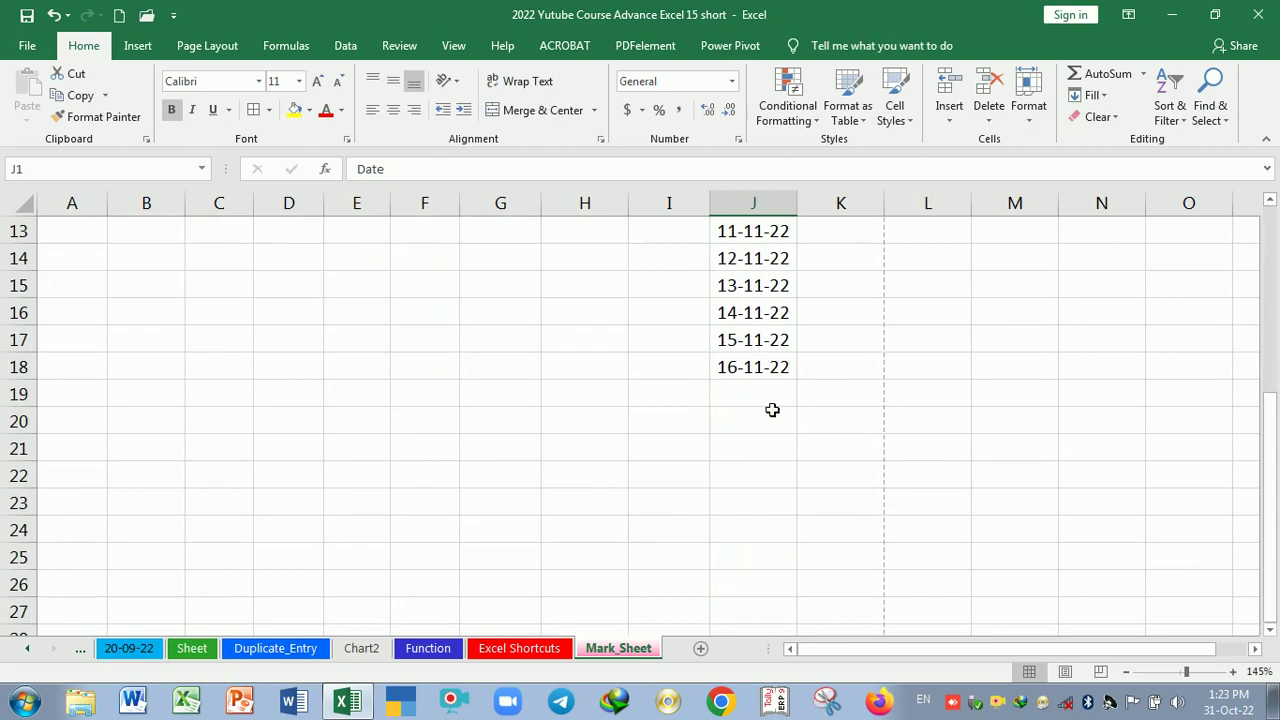
{"action": "scroll", "coordinate": [775, 410], "scroll_direction": "up", "scroll_amount": 1}
{"action": "scroll", "coordinate": [778, 412], "scroll_direction": "up", "scroll_amount": 4}
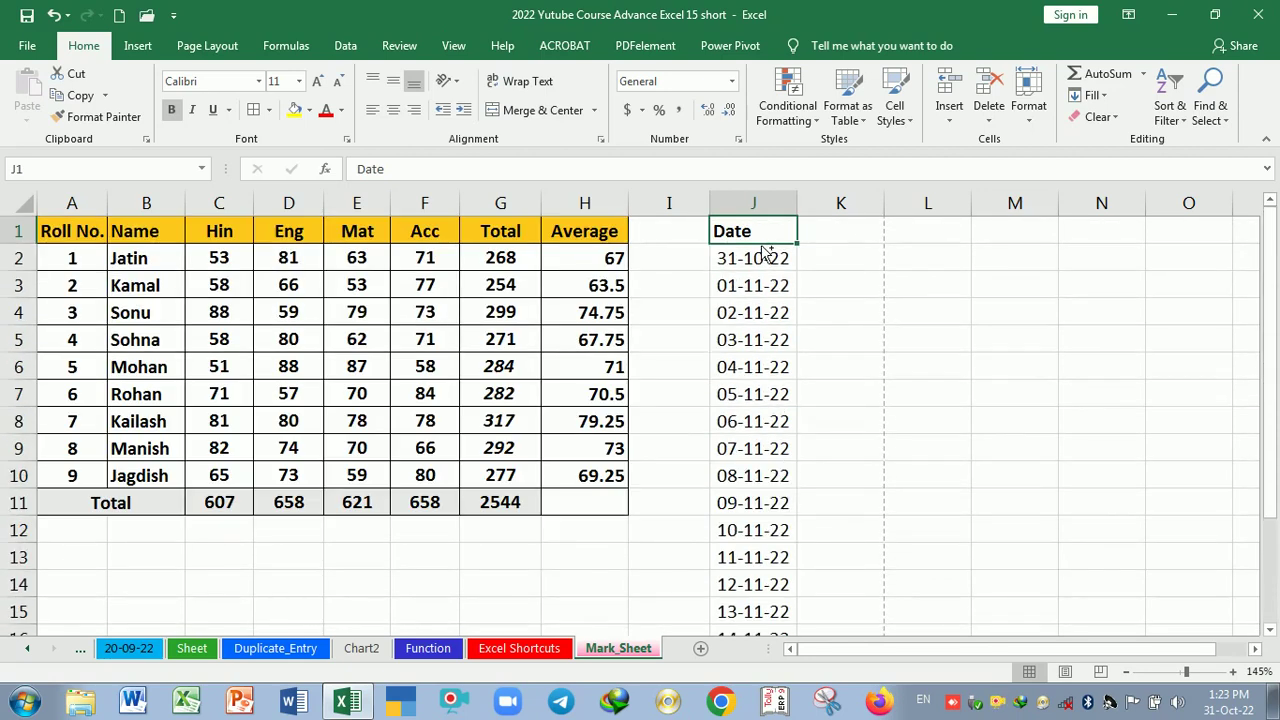
{"action": "key", "text": "ctrl+shift+Down"}
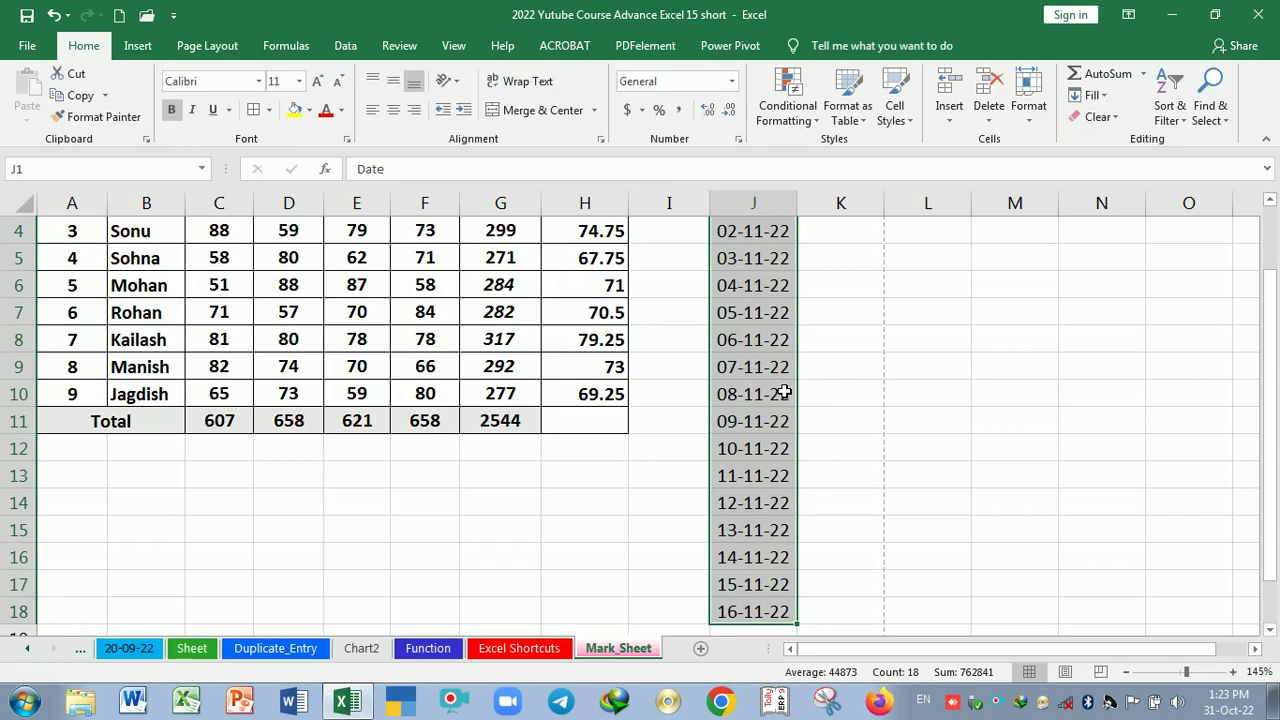
{"action": "scroll", "coordinate": [785, 393], "scroll_direction": "up", "scroll_amount": 1}
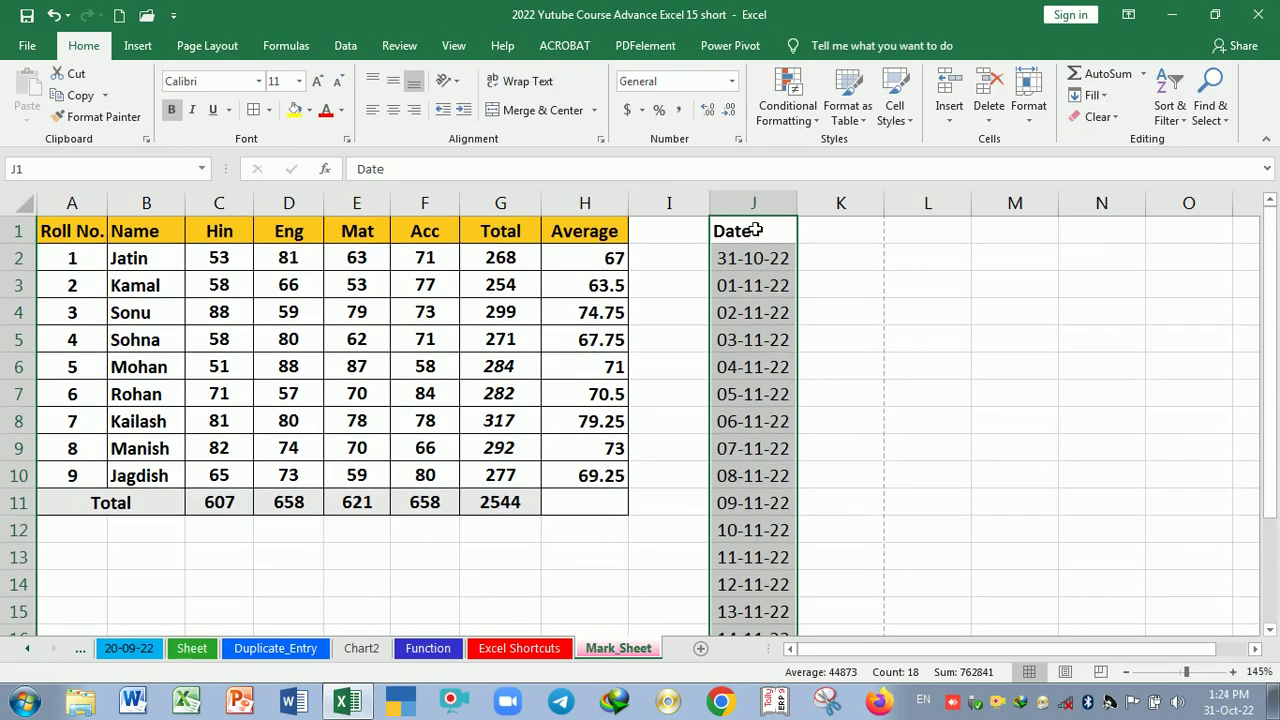
{"action": "scroll", "coordinate": [755, 332], "scroll_direction": "down", "scroll_amount": 2}
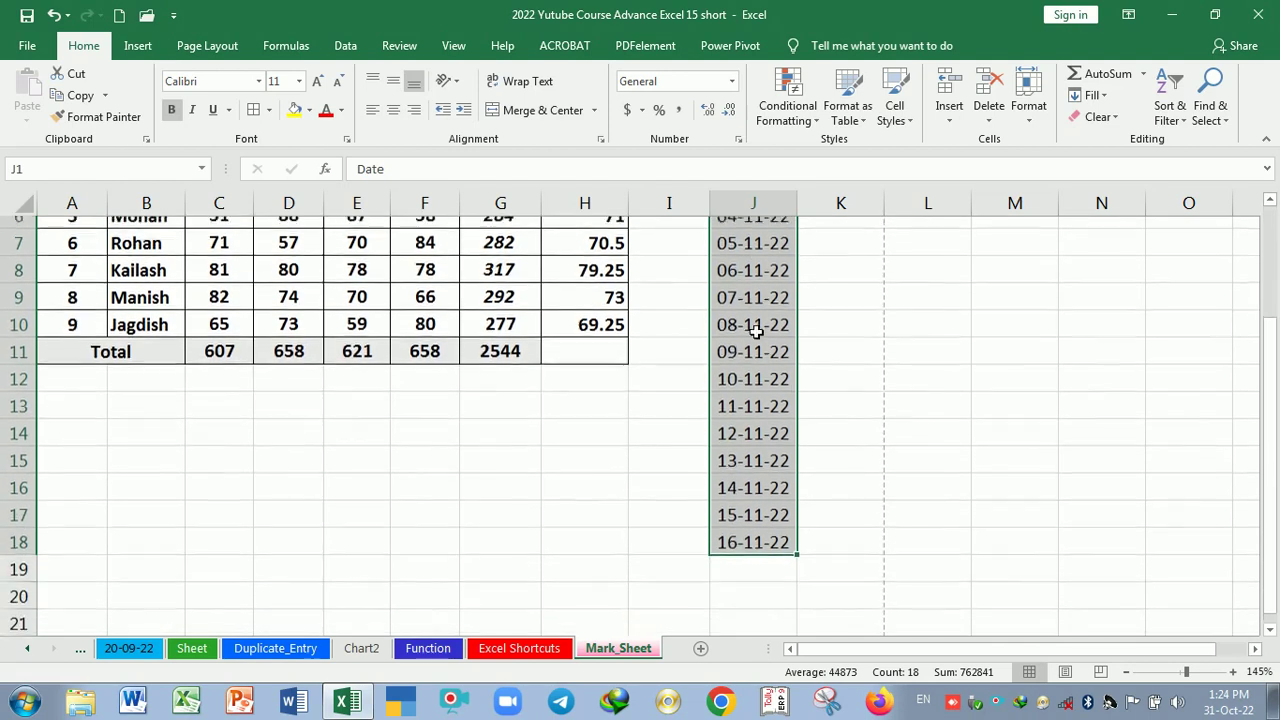
{"action": "scroll", "coordinate": [757, 333], "scroll_direction": "up", "scroll_amount": 2}
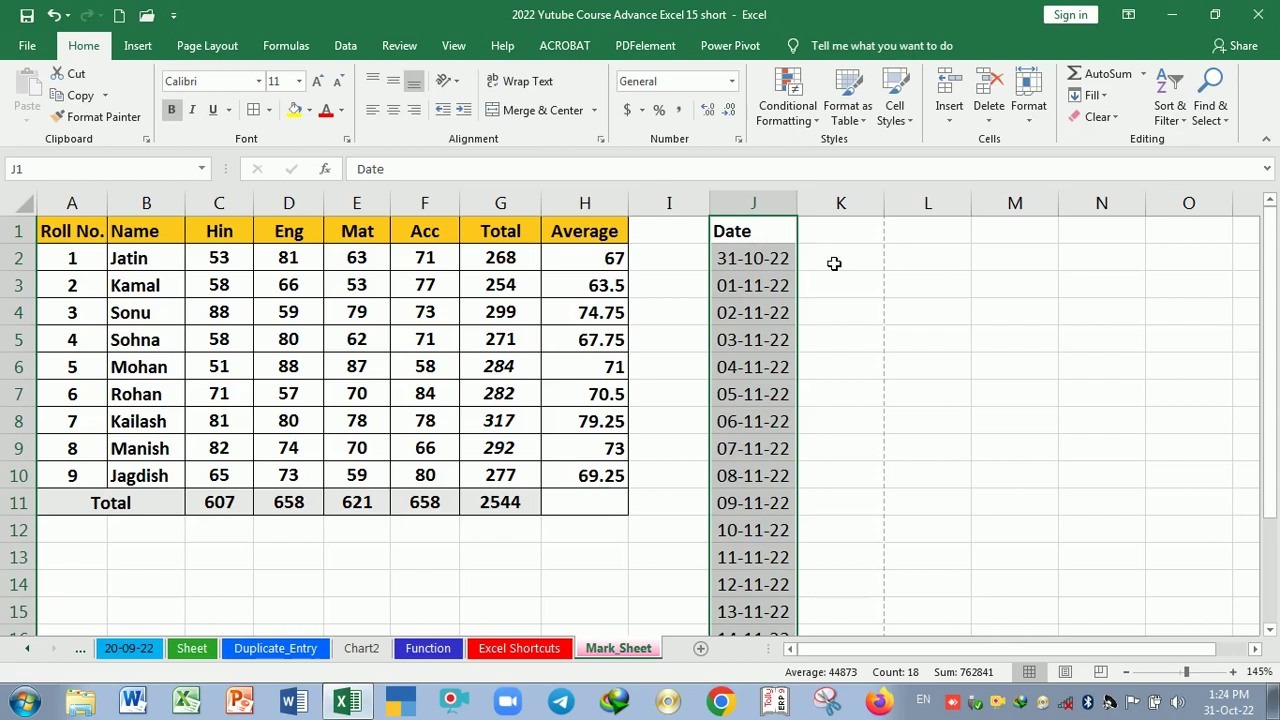
{"action": "left_click", "coordinate": [832, 264]}
{"action": "left_click", "coordinate": [533, 650]}
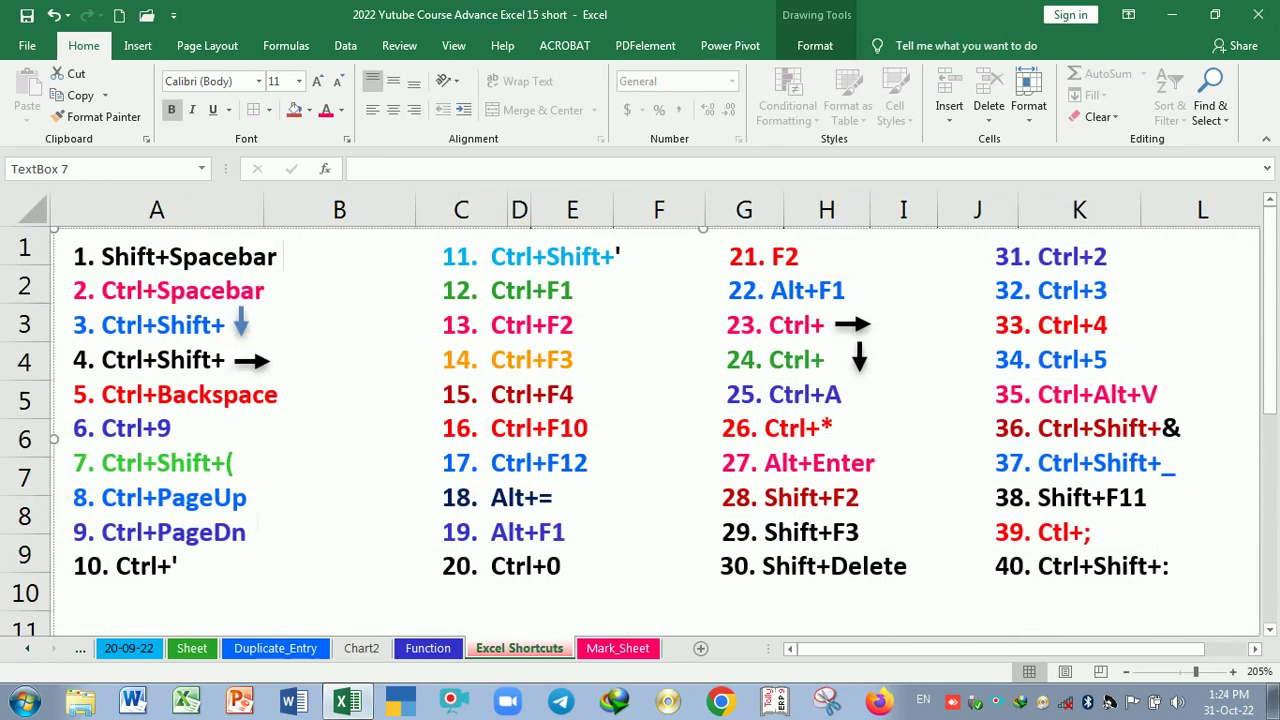
Step: Hide Mark_Sheet rows 5–7 (Sohna, Mohan, Rohan) with Ctrl+9
{"action": "key", "text": "Down"}
{"action": "key", "text": "Down"}
{"action": "key", "text": "Down"}
{"action": "left_click", "coordinate": [619, 652]}
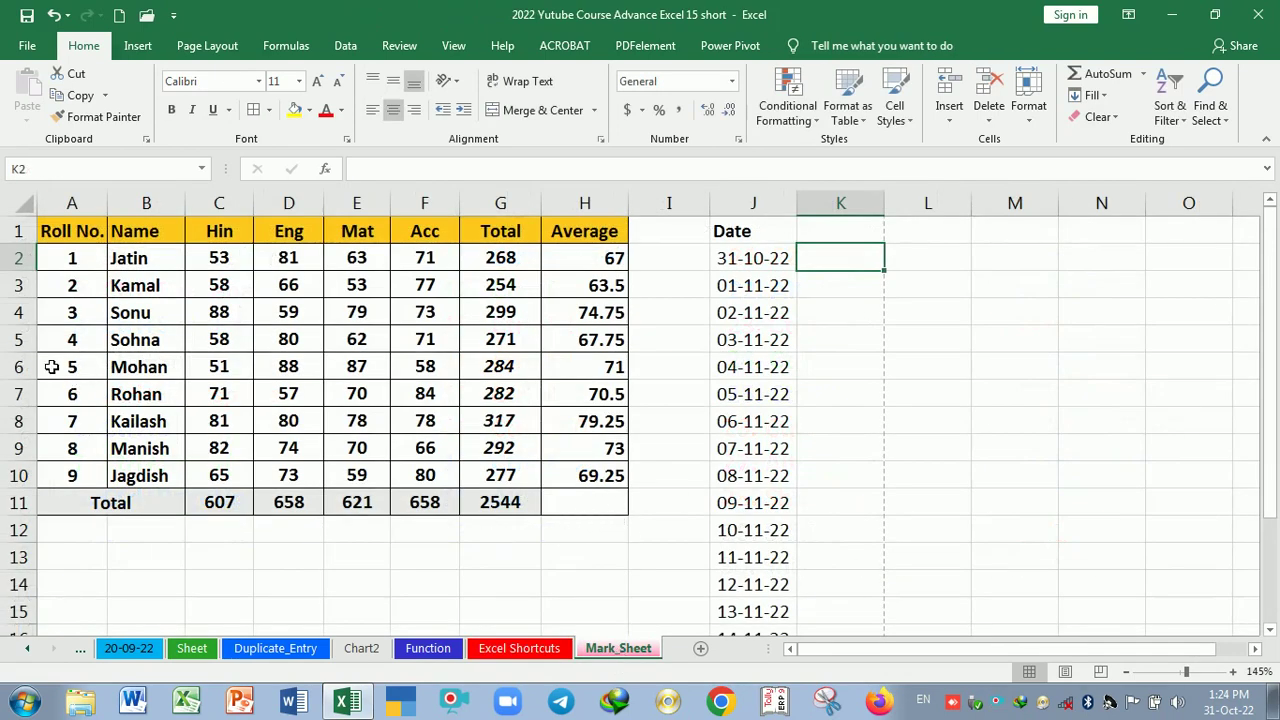
{"action": "left_click", "coordinate": [28, 345]}
{"action": "left_click_drag", "start_coordinate": [33, 355], "coordinate": [30, 398]}
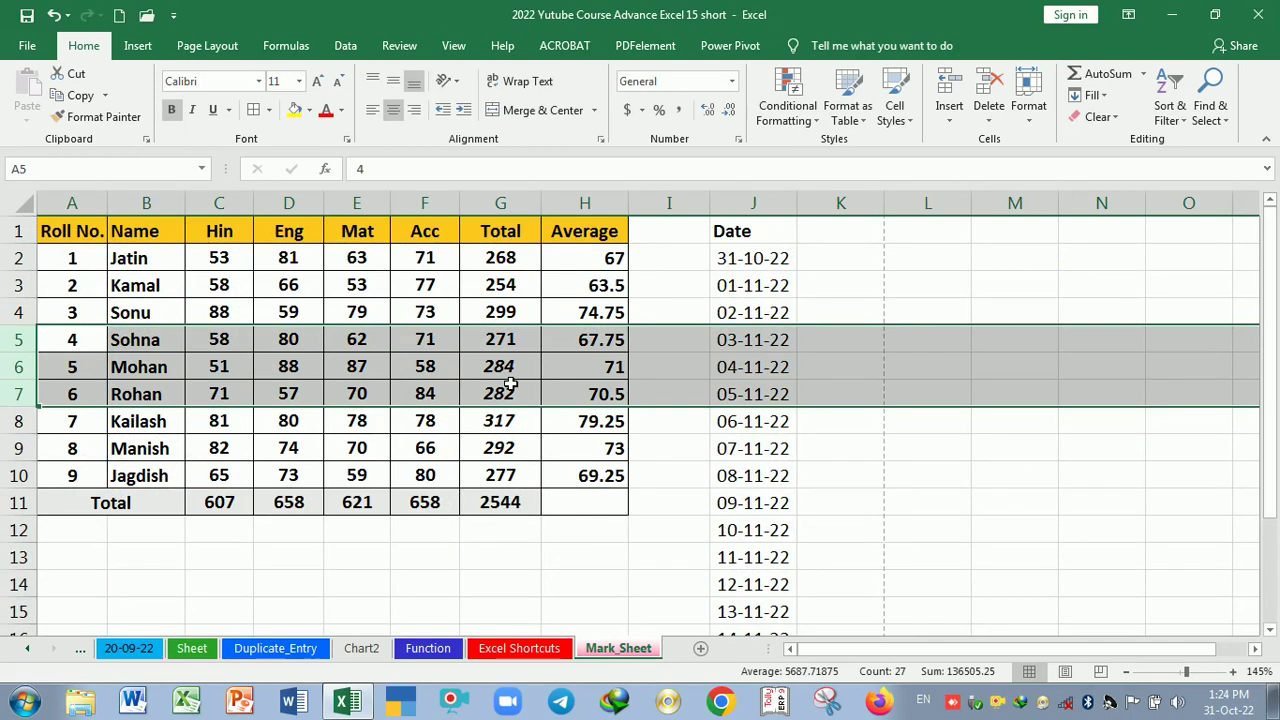
{"action": "key", "text": "ctrl+9"}
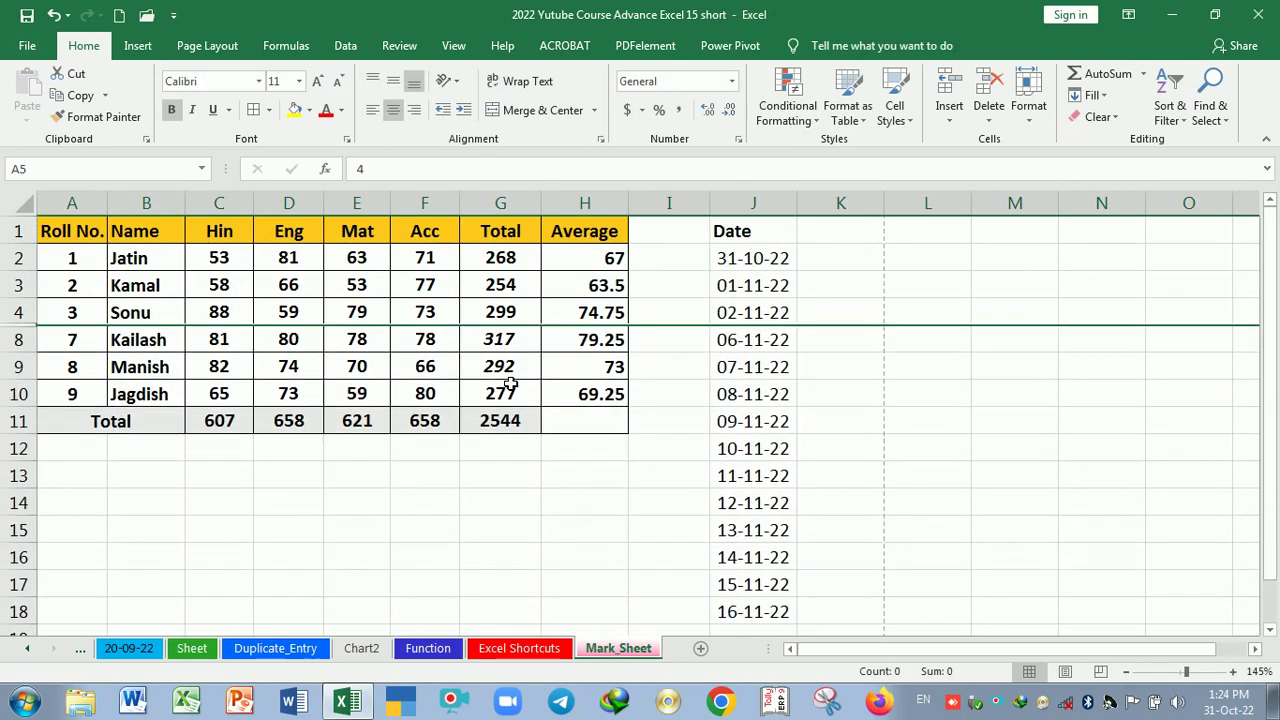
{"action": "left_click", "coordinate": [410, 506]}
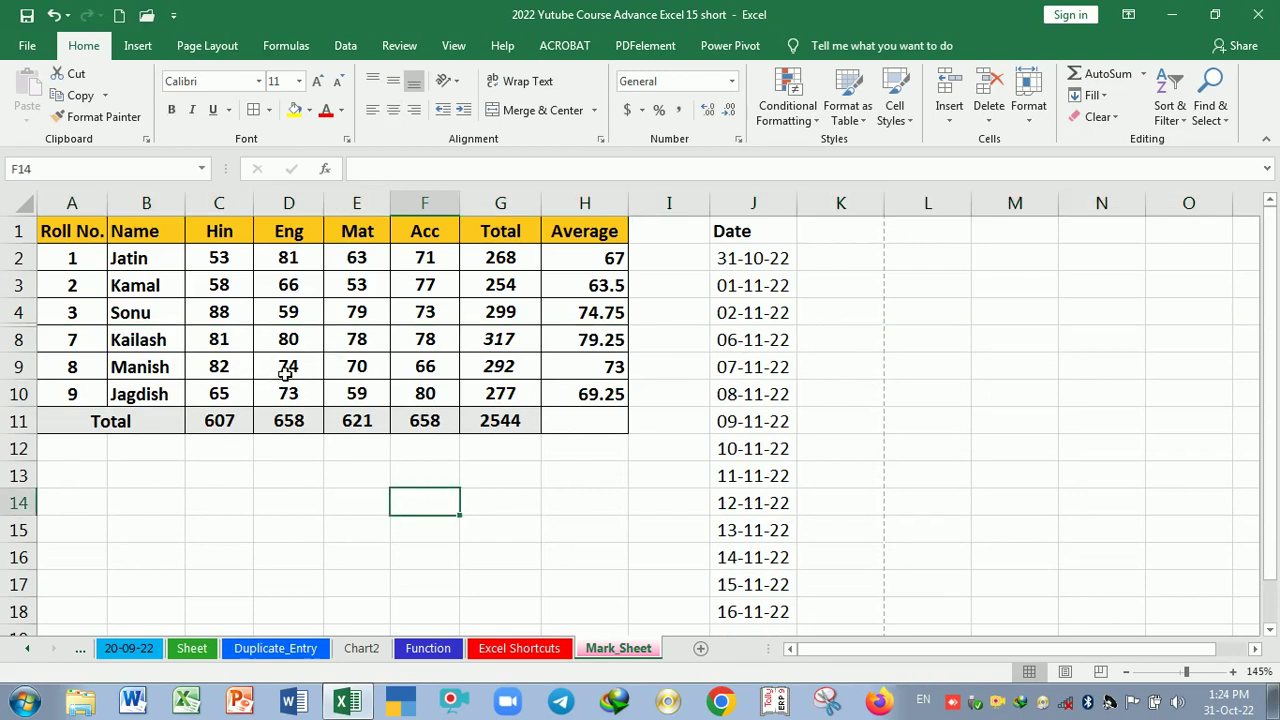
{"action": "left_click", "coordinate": [546, 651]}
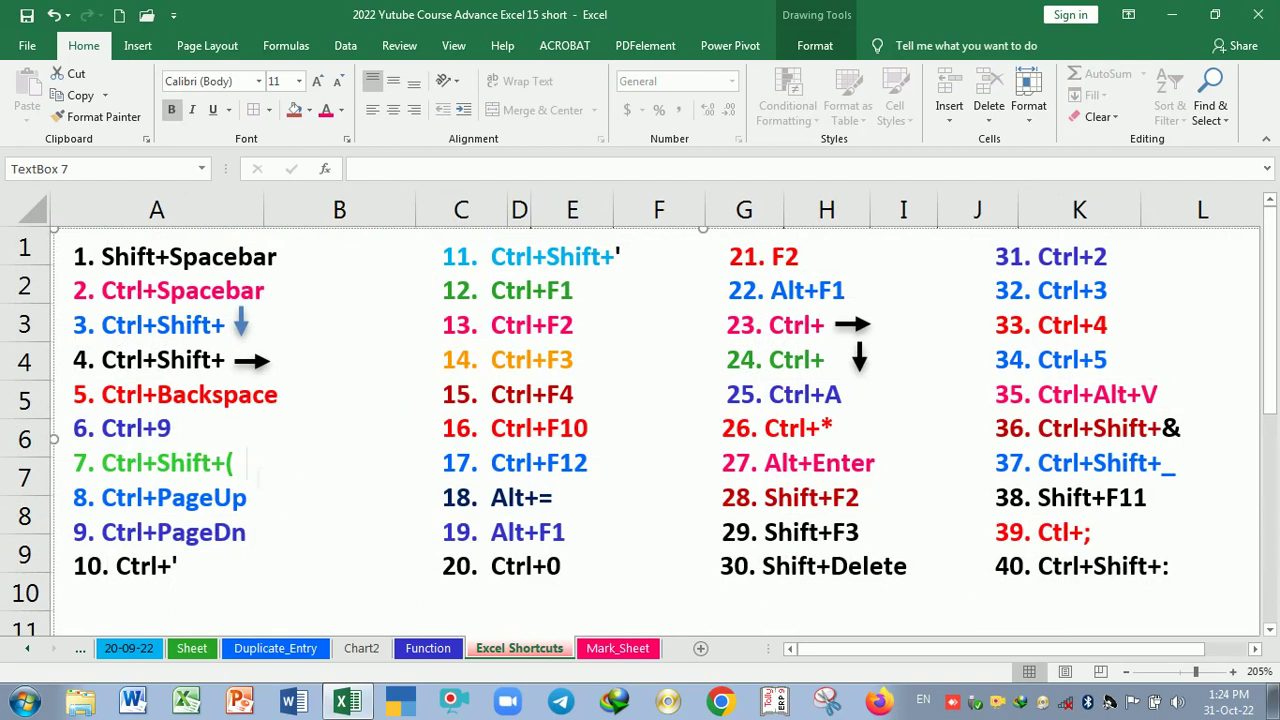
Step: Select the whole Mark_Sheet and unhide rows 5–7 with Ctrl+Shift+(
{"action": "left_click", "coordinate": [618, 651]}
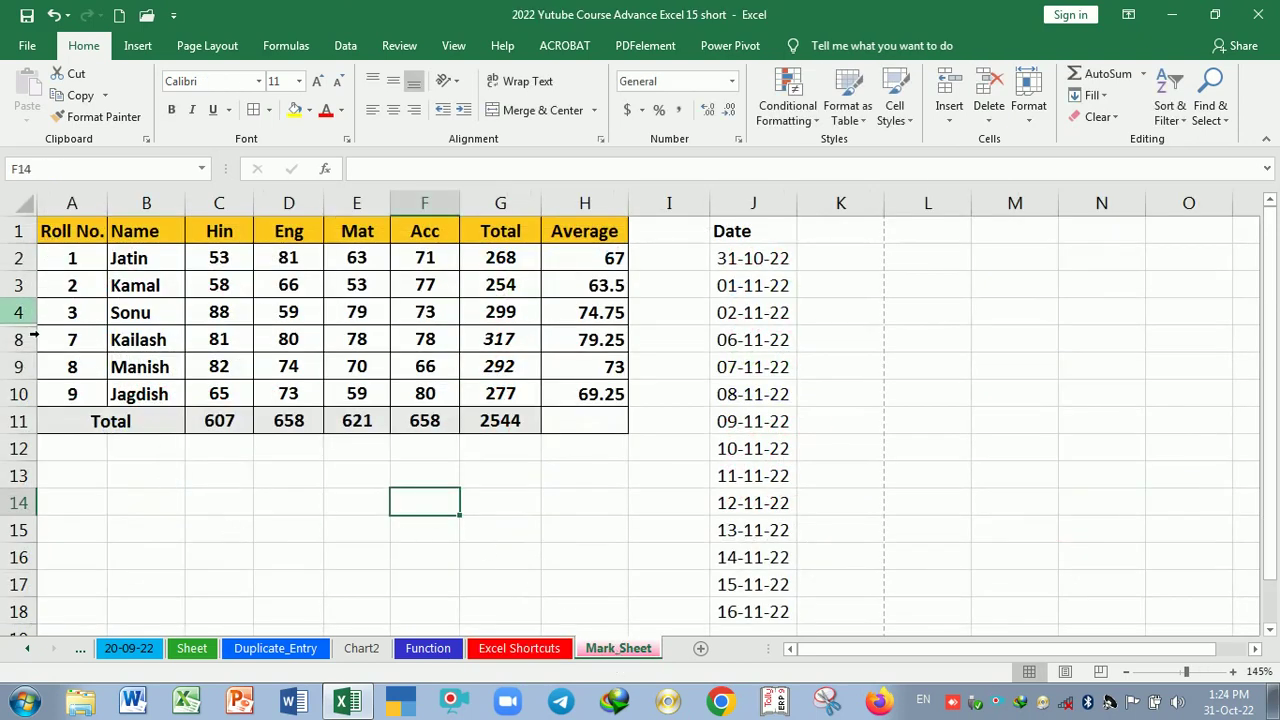
{"action": "left_click_drag", "start_coordinate": [30, 320], "coordinate": [30, 343]}
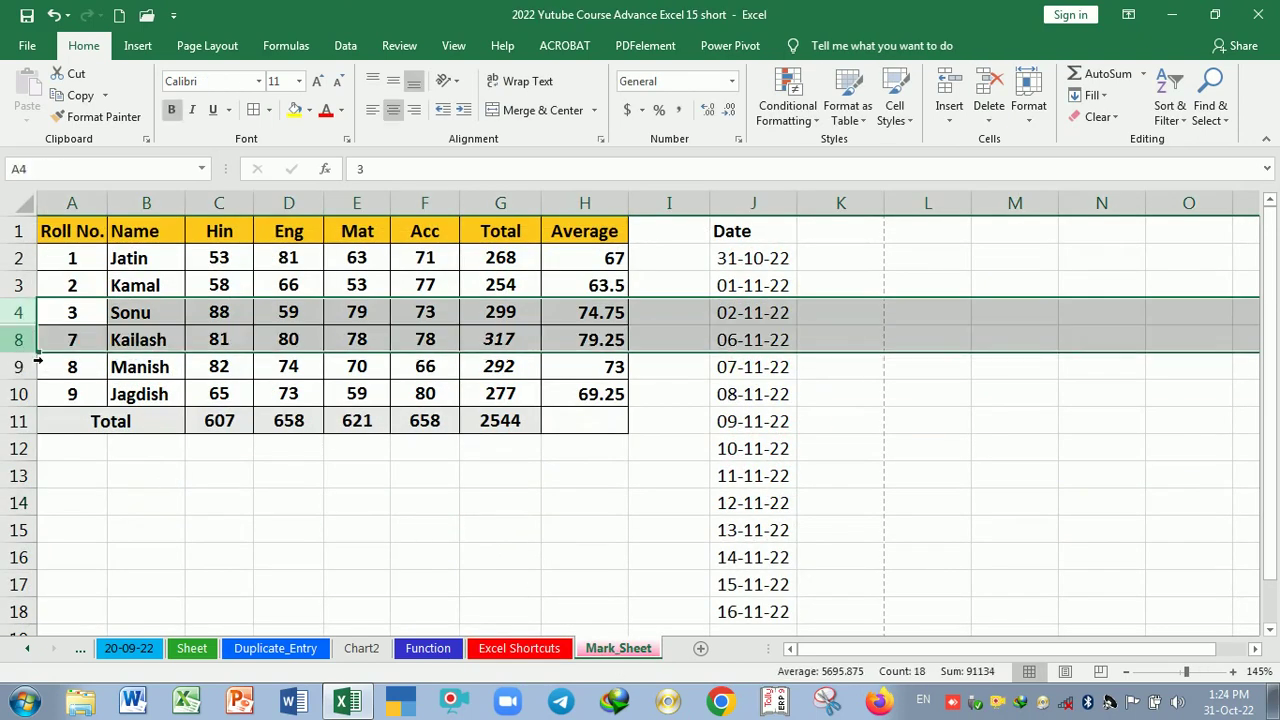
{"action": "left_click", "coordinate": [52, 372]}
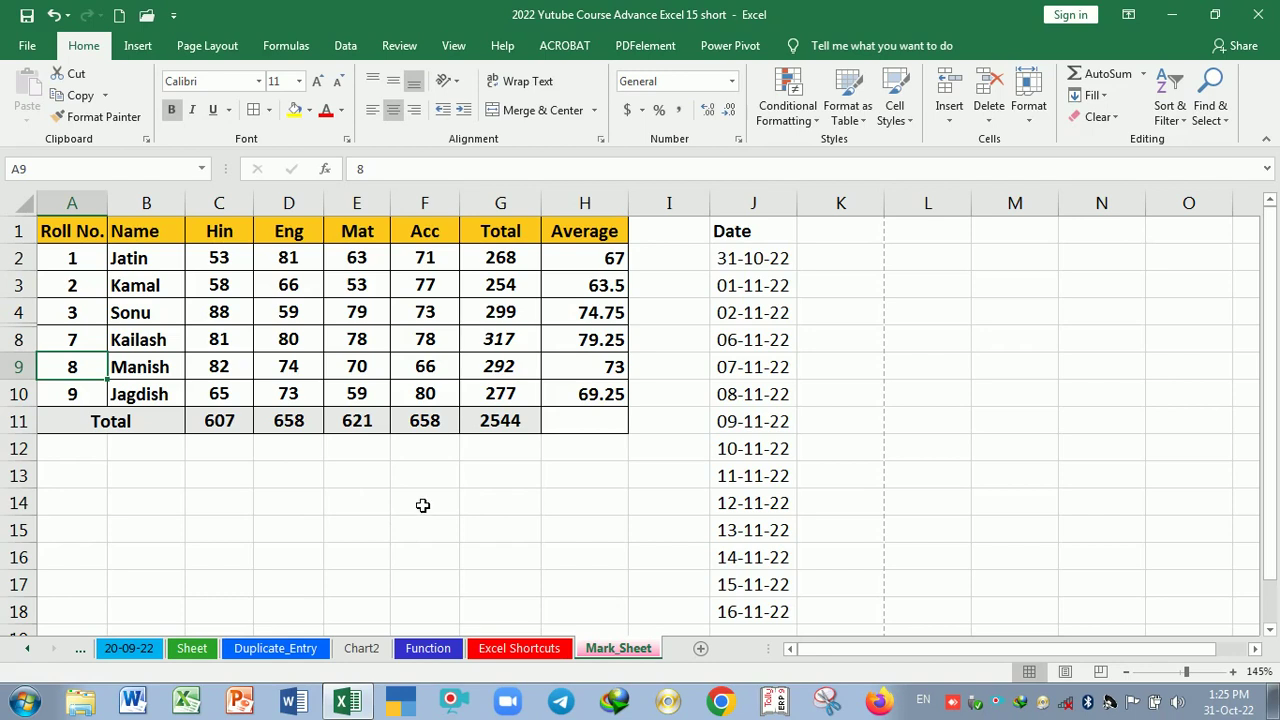
{"action": "left_click", "coordinate": [31, 212]}
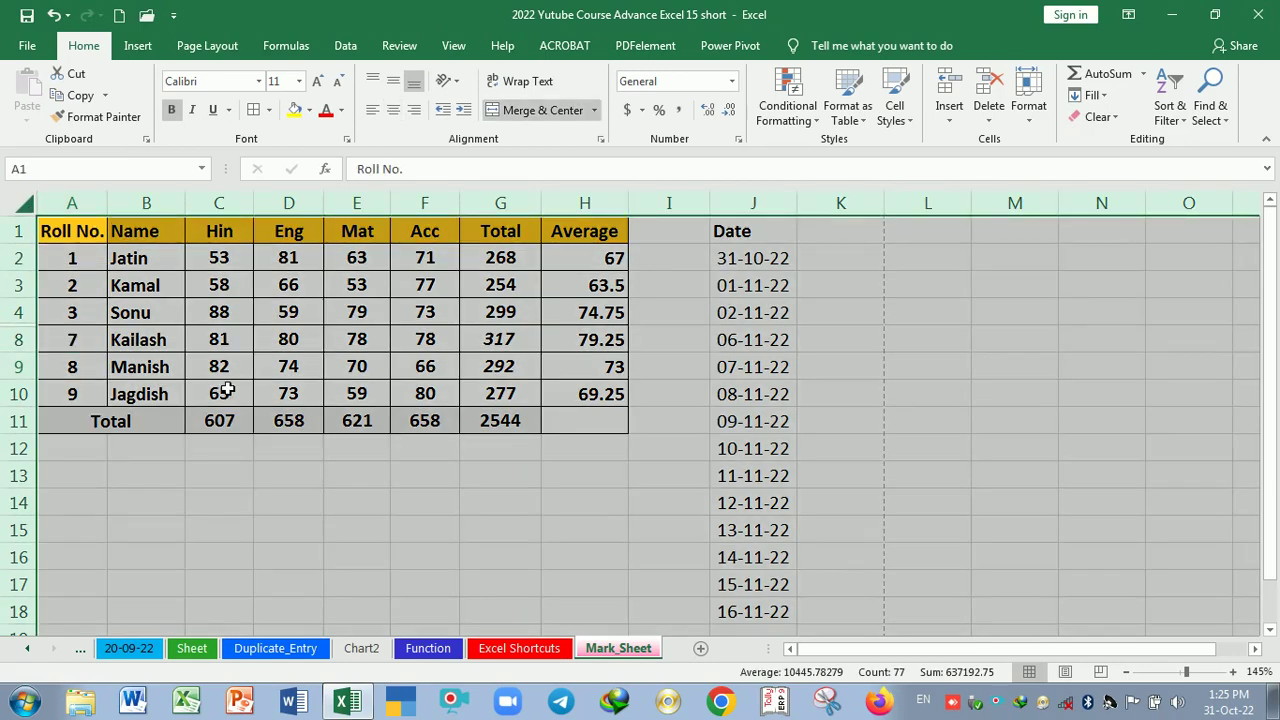
{"action": "key", "text": "ctrl+shift+9"}
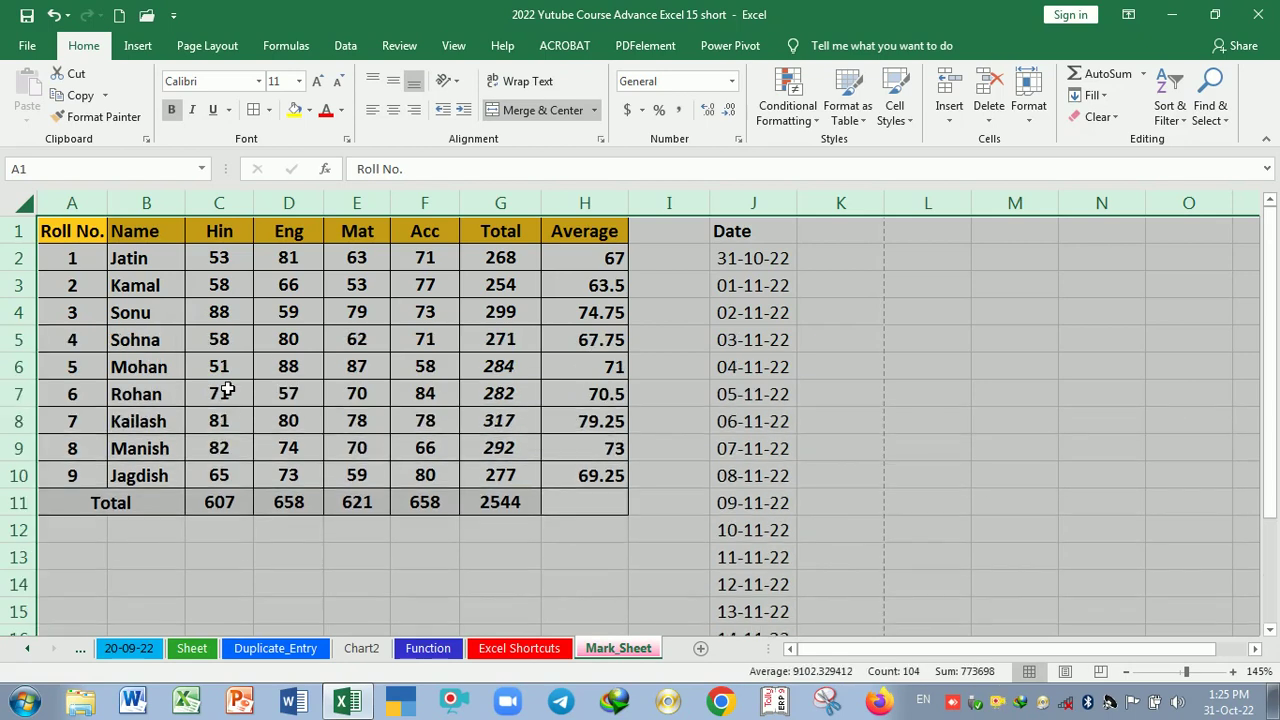
{"action": "left_click", "coordinate": [306, 538]}
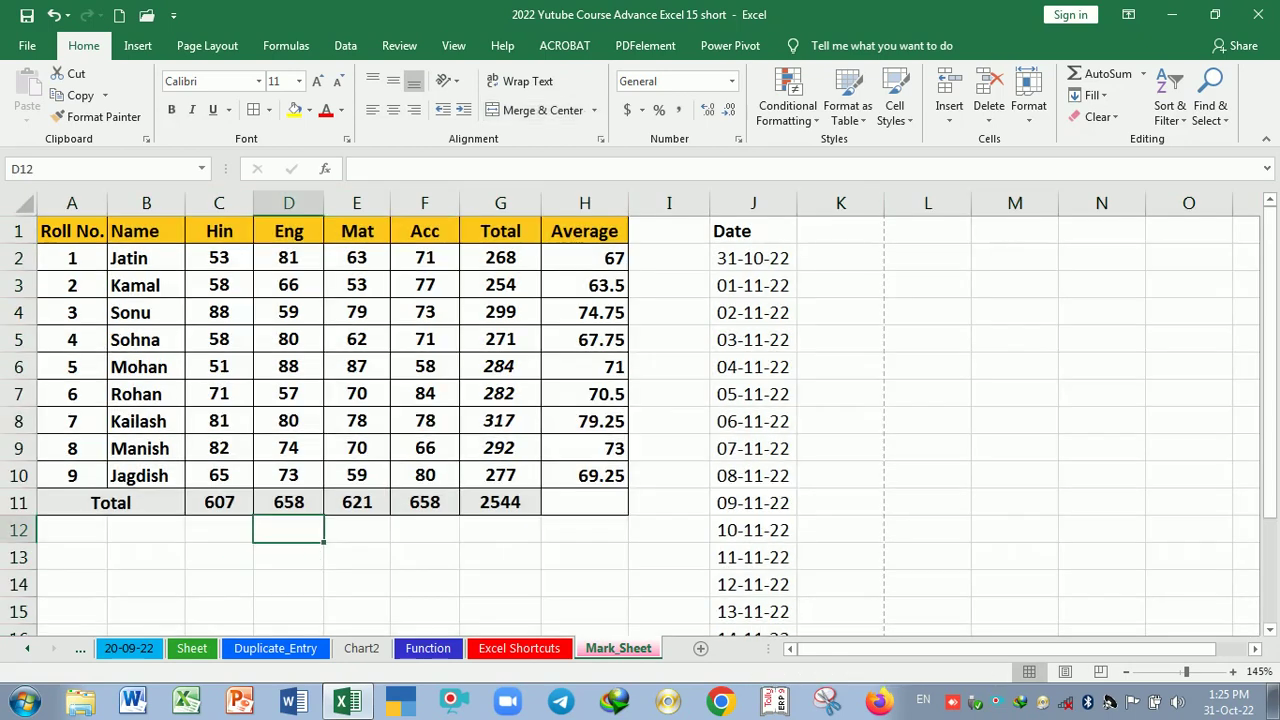
{"action": "scroll", "coordinate": [343, 514], "scroll_direction": "down", "scroll_amount": 2}
{"action": "scroll", "coordinate": [329, 520], "scroll_direction": "up", "scroll_amount": 2}
Step: Cycle through the Function, Chart2 and Duplicate_Entry sheets with Ctrl+PageUp/PageDown, ending on Excel Shortcuts
{"action": "left_click", "coordinate": [548, 650]}
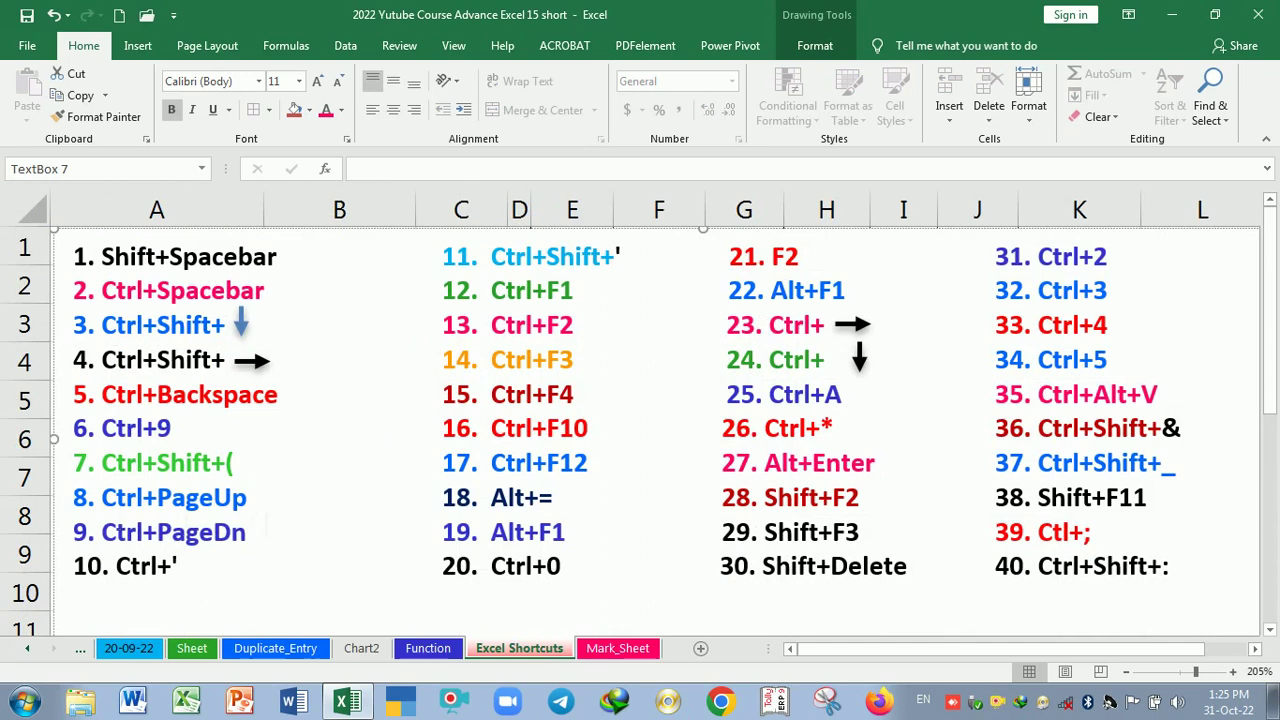
{"action": "key", "text": "ctrl+Page_Up"}
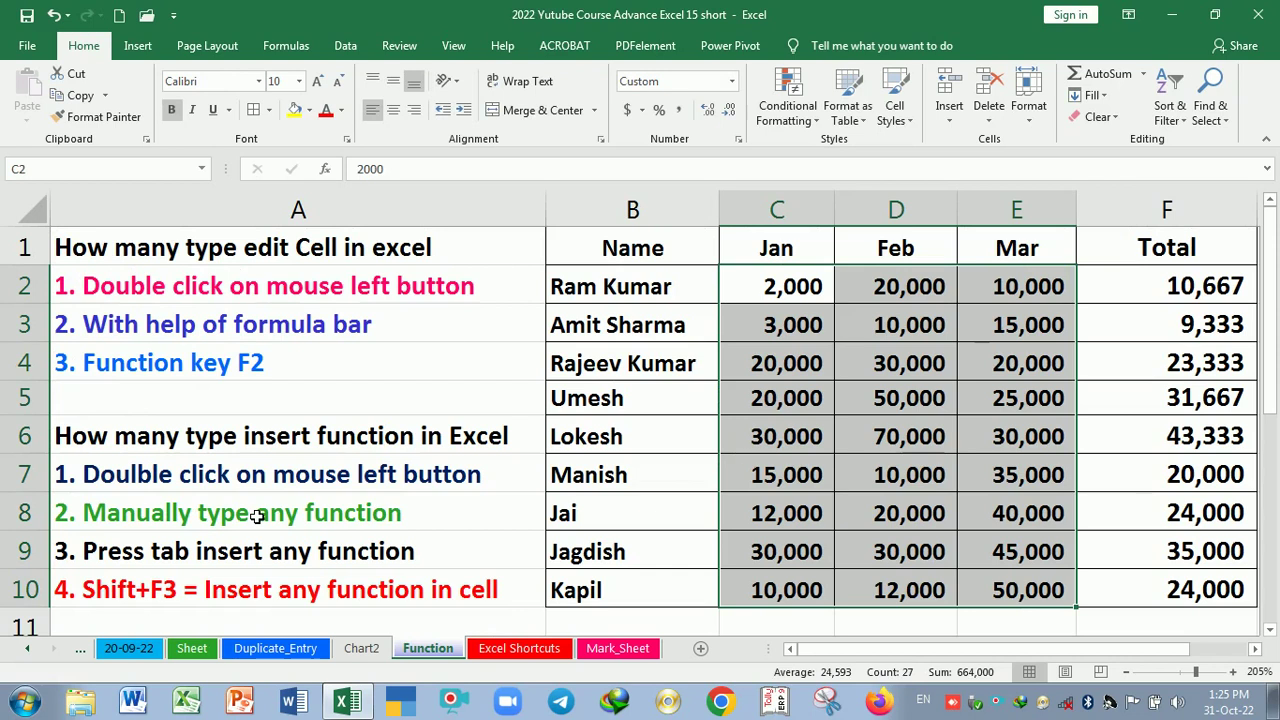
{"action": "key", "text": "ctrl+Page_Down"}
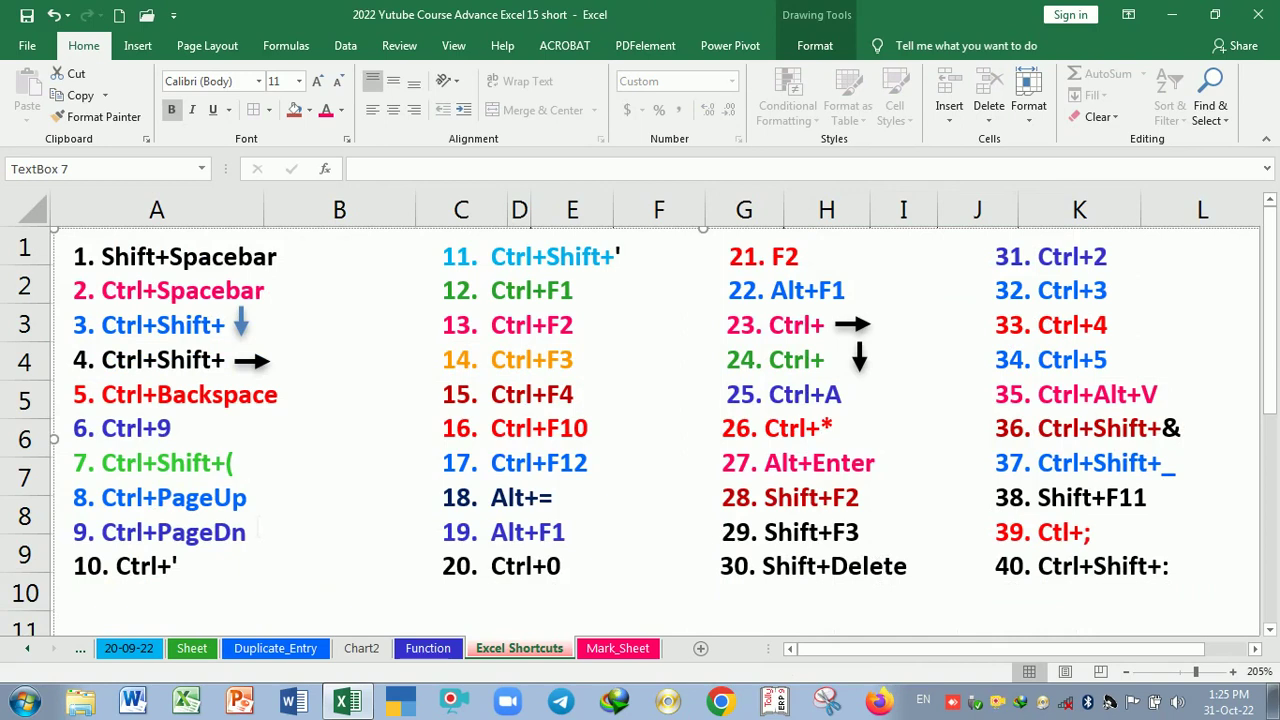
{"action": "left_click", "coordinate": [359, 651]}
{"action": "left_click", "coordinate": [511, 651]}
{"action": "key", "text": "ctrl+Page_Up"}
{"action": "key", "text": "ctrl+Page_Up"}
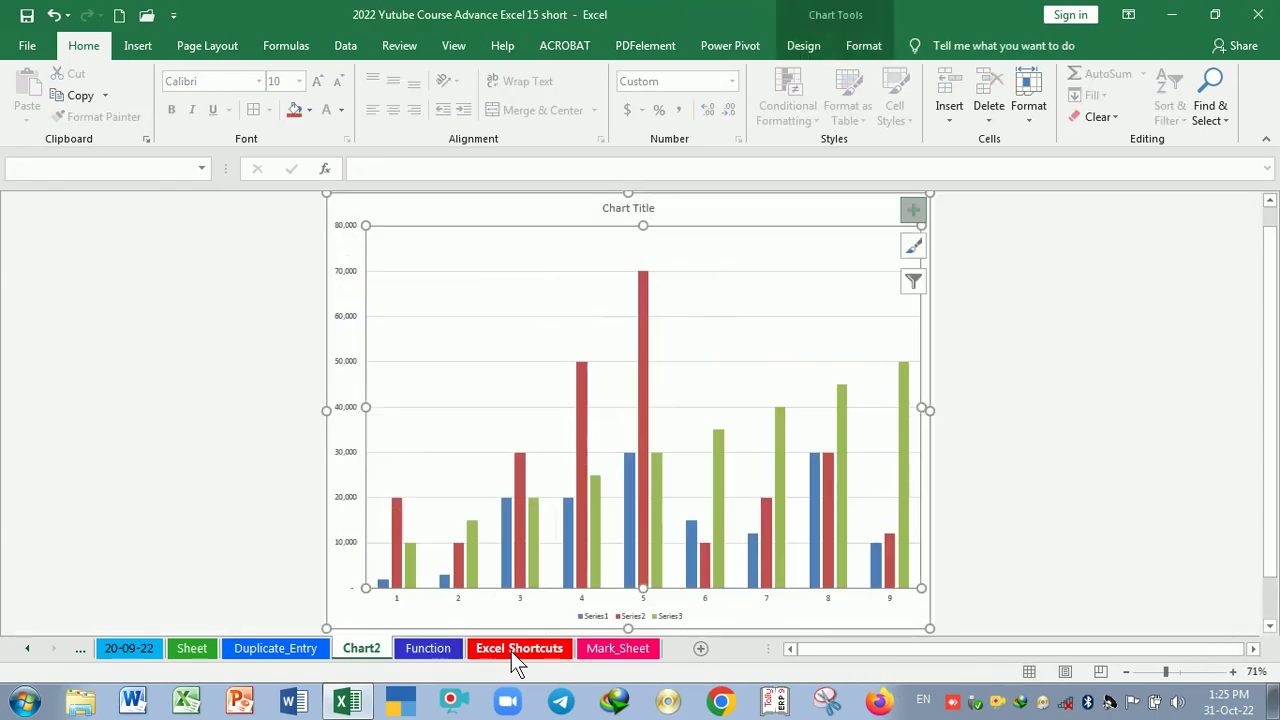
{"action": "key", "text": "ctrl+Page_Up"}
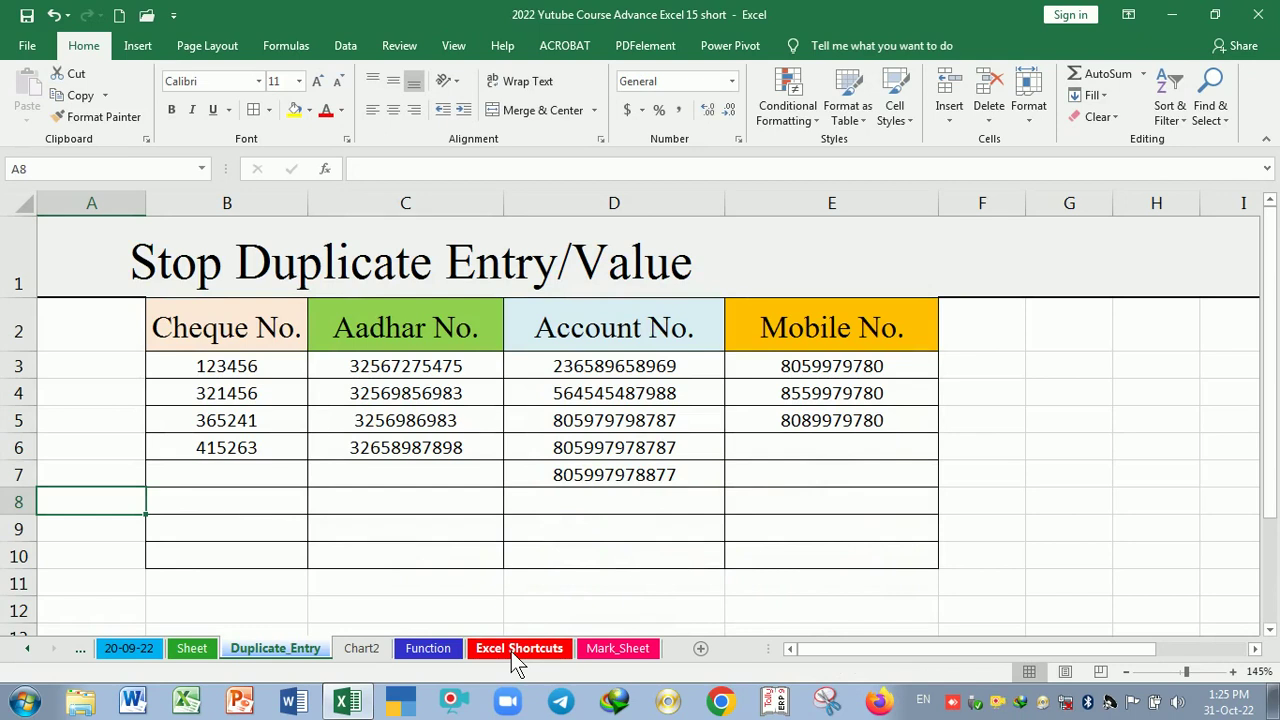
{"action": "key", "text": "ctrl+Page_Down"}
{"action": "key", "text": "ctrl+Page_Down"}
{"action": "key", "text": "ctrl+Page_Down"}
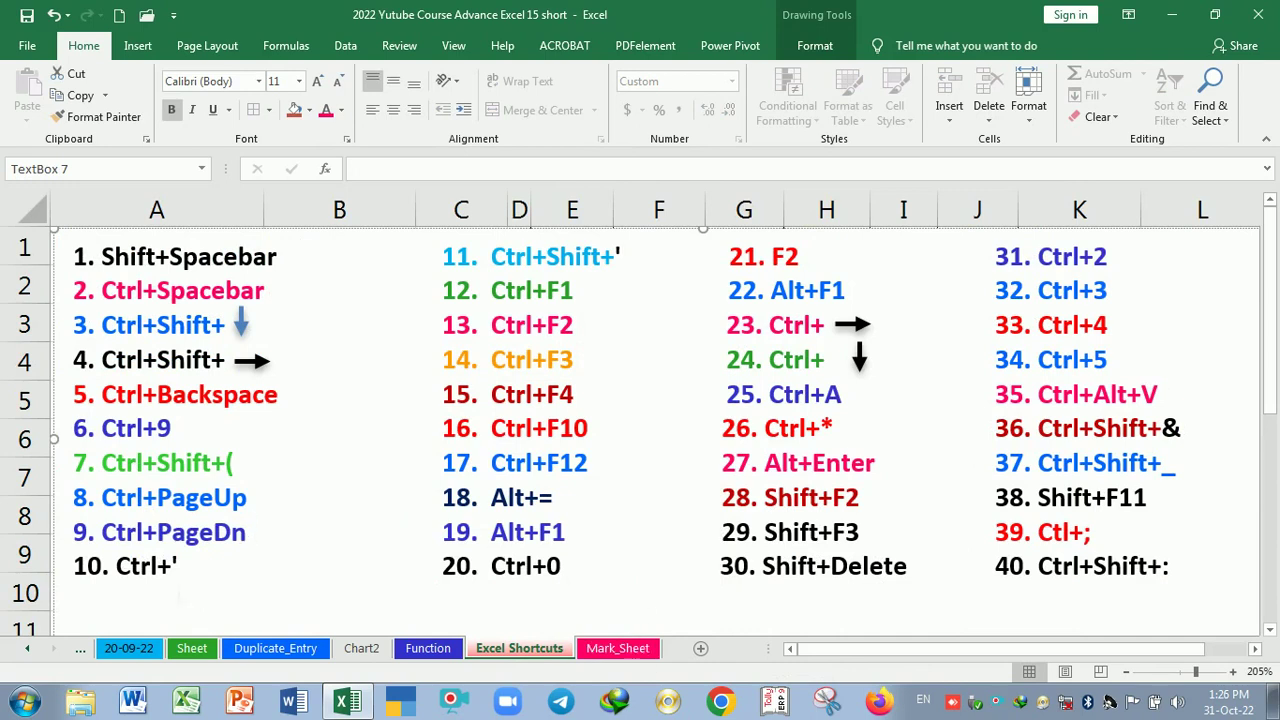
{"action": "left_click", "coordinate": [179, 566]}
Step: Copy H10's =AVERAGE(C10:F10) formula into H11 with Ctrl+', showing 69.25
{"action": "left_click", "coordinate": [616, 650]}
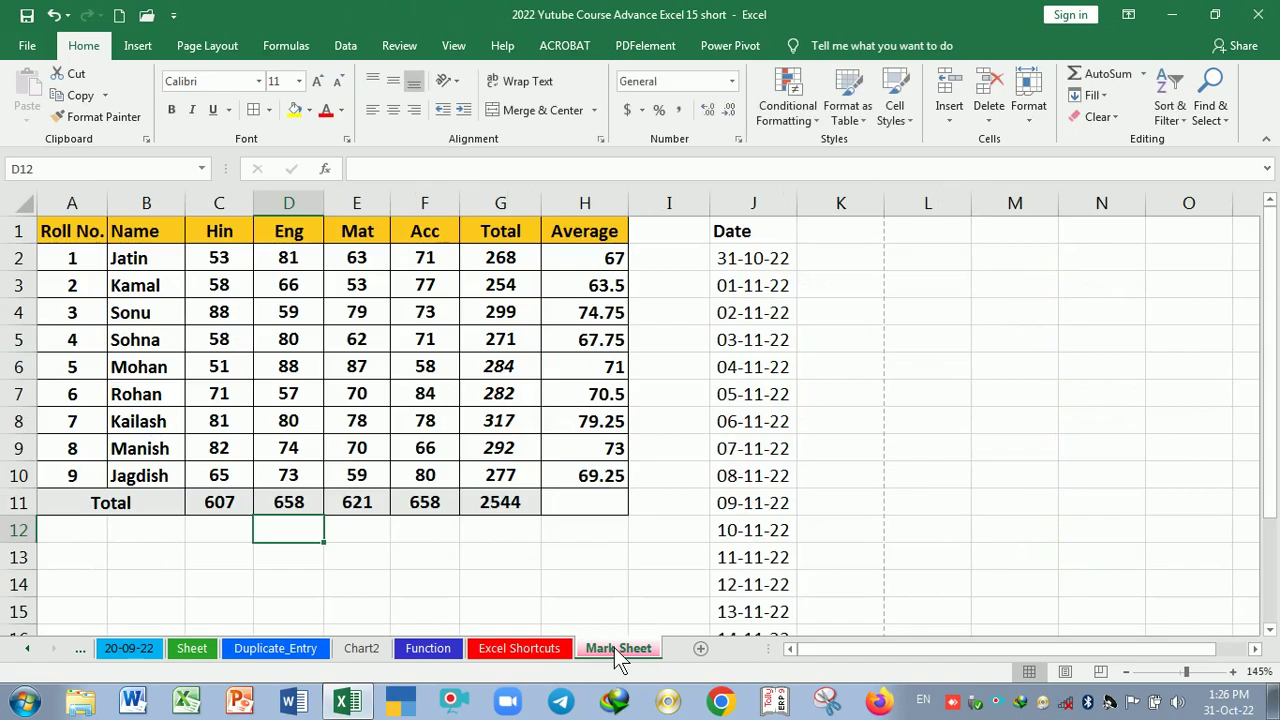
{"action": "left_click", "coordinate": [616, 479]}
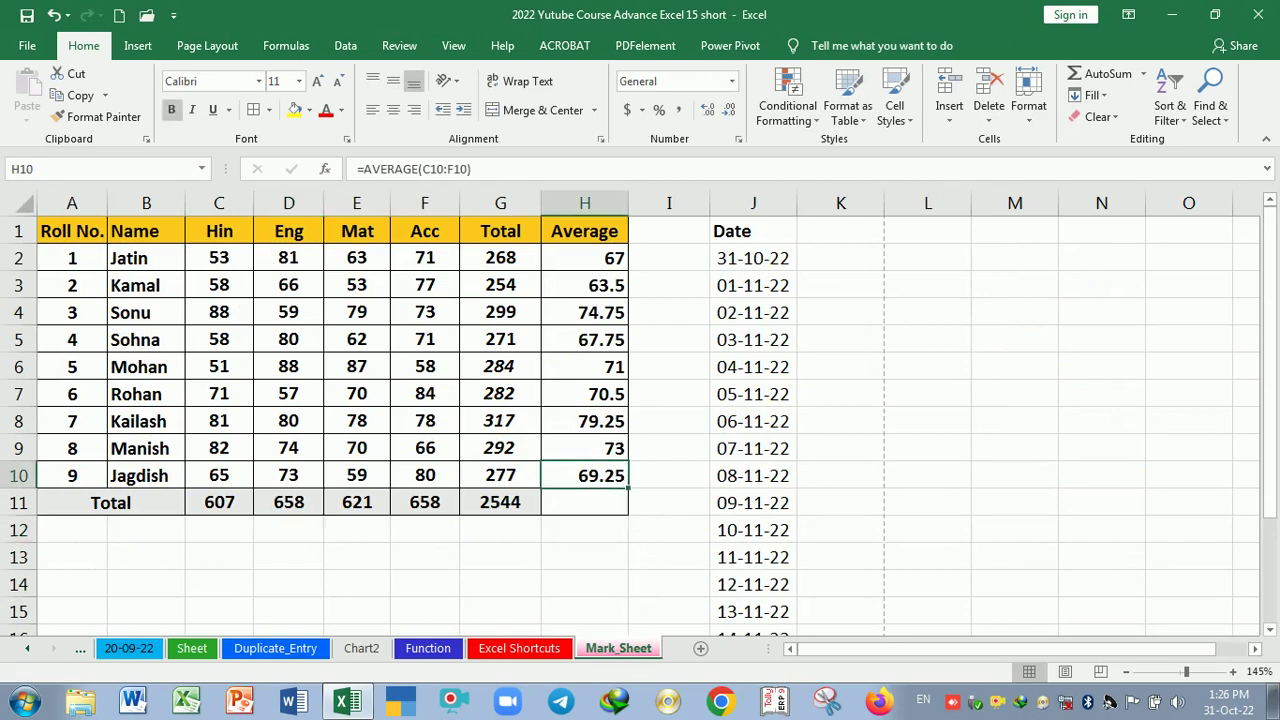
{"action": "left_click", "coordinate": [605, 509]}
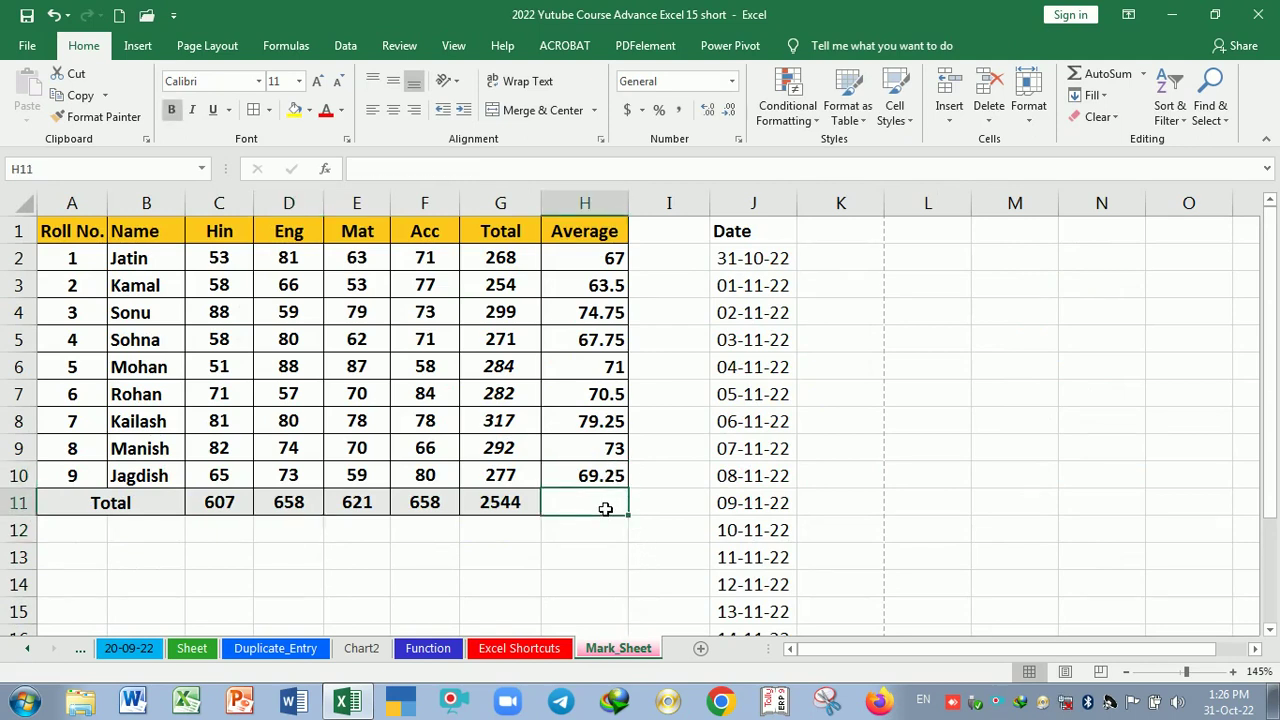
{"action": "key", "text": "ctrl+apostrophe"}
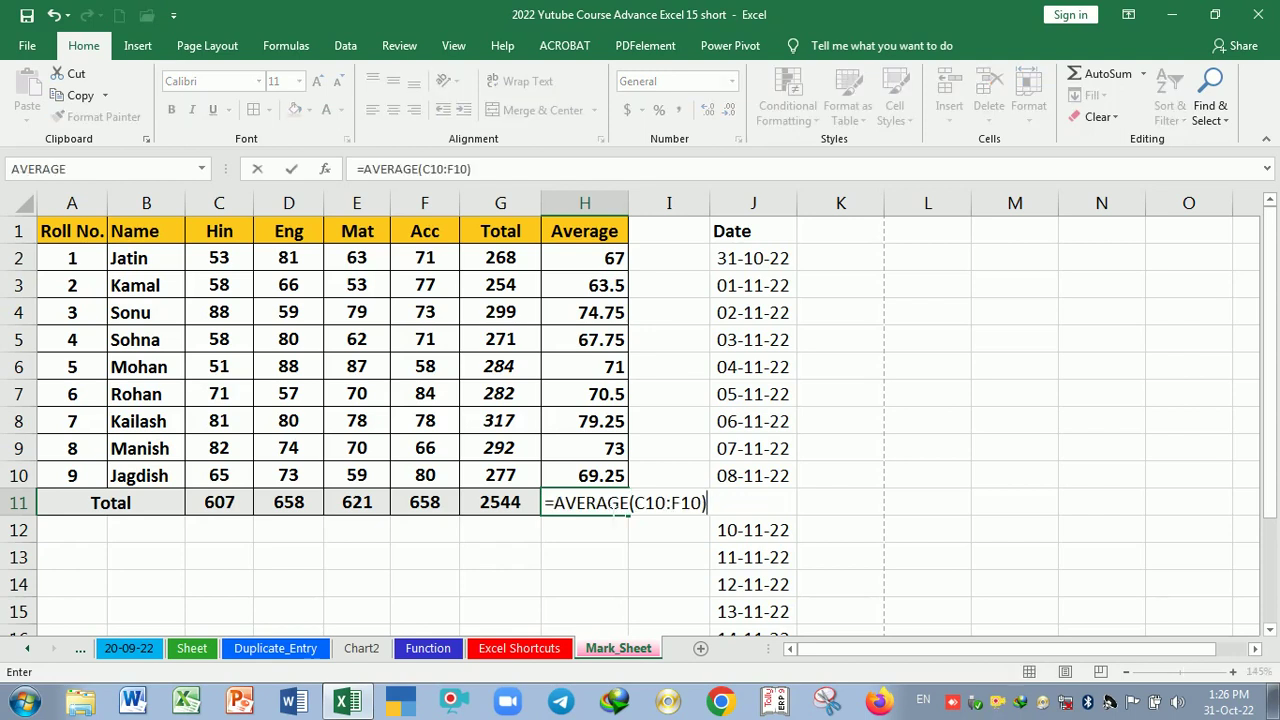
{"action": "key", "text": "Return"}
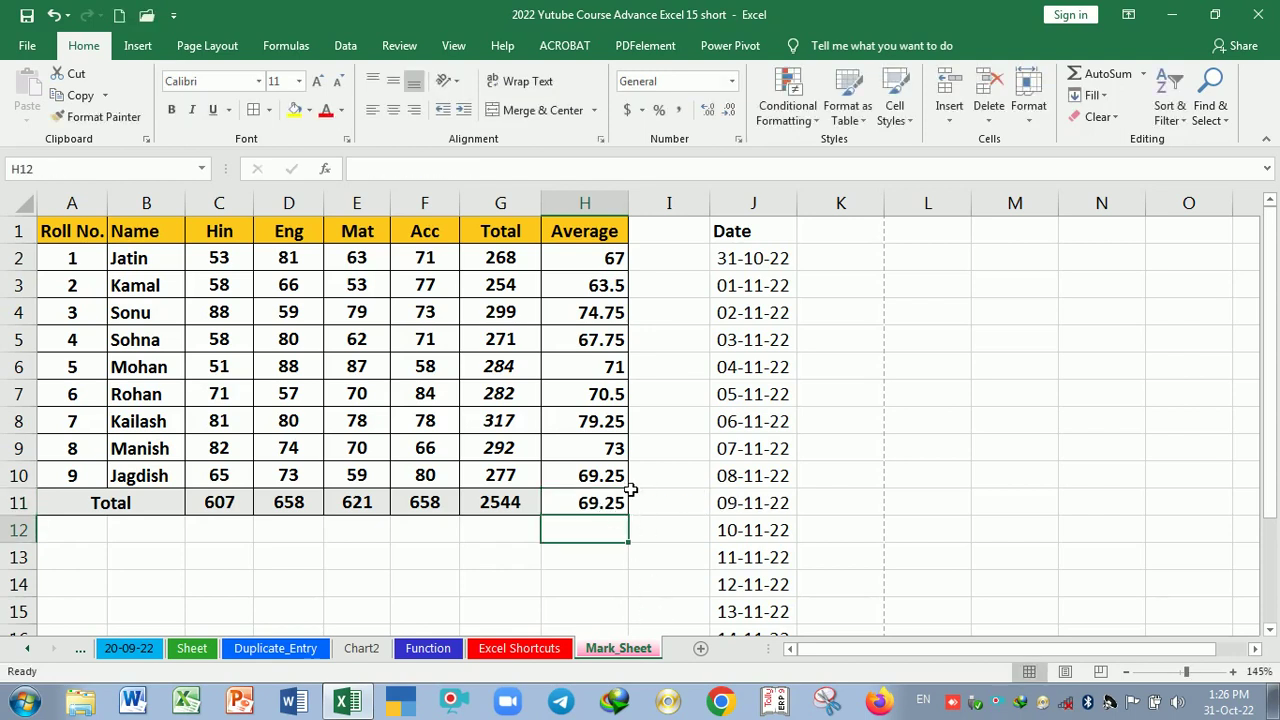
{"action": "left_click", "coordinate": [614, 480]}
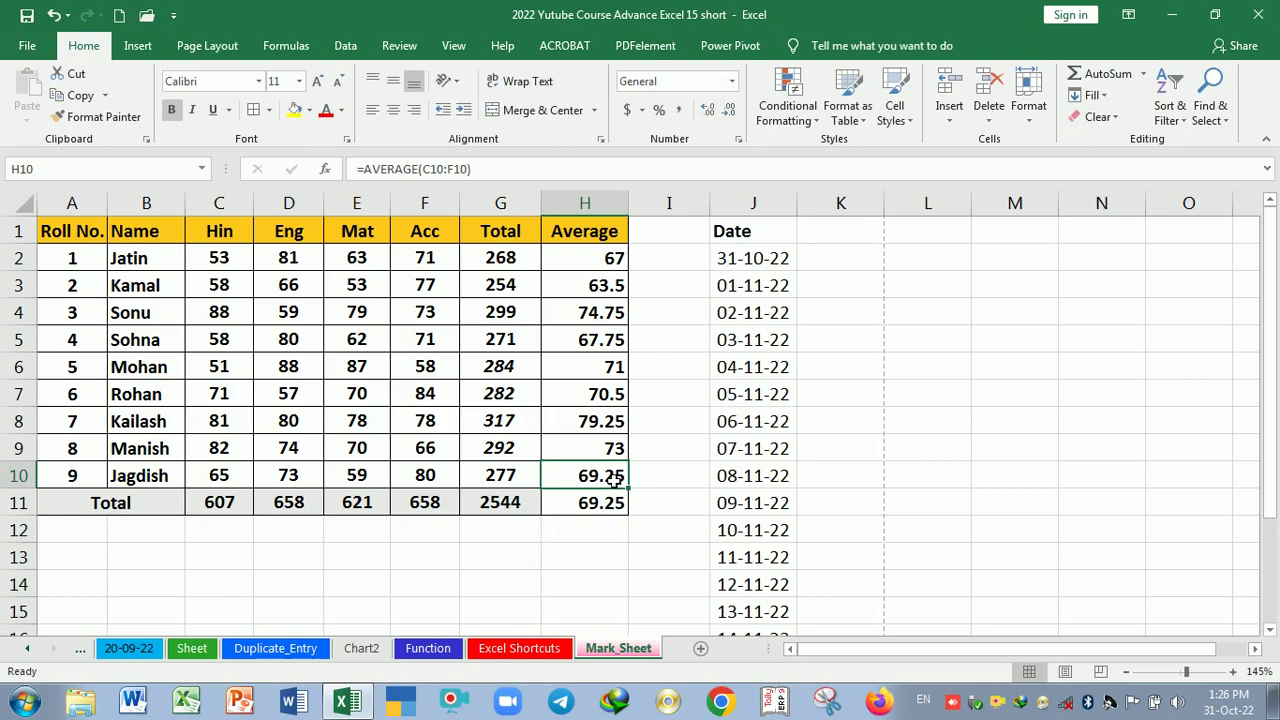
{"action": "left_click", "coordinate": [609, 512]}
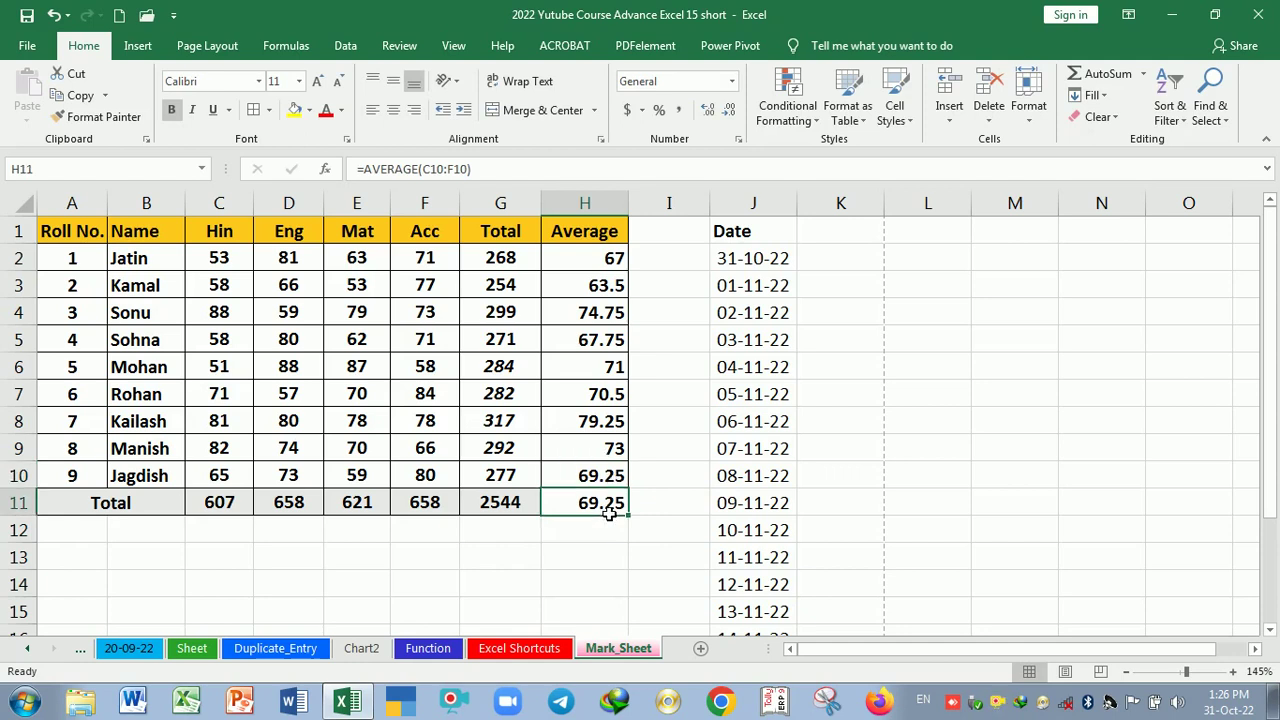
{"action": "left_click", "coordinate": [1017, 264]}
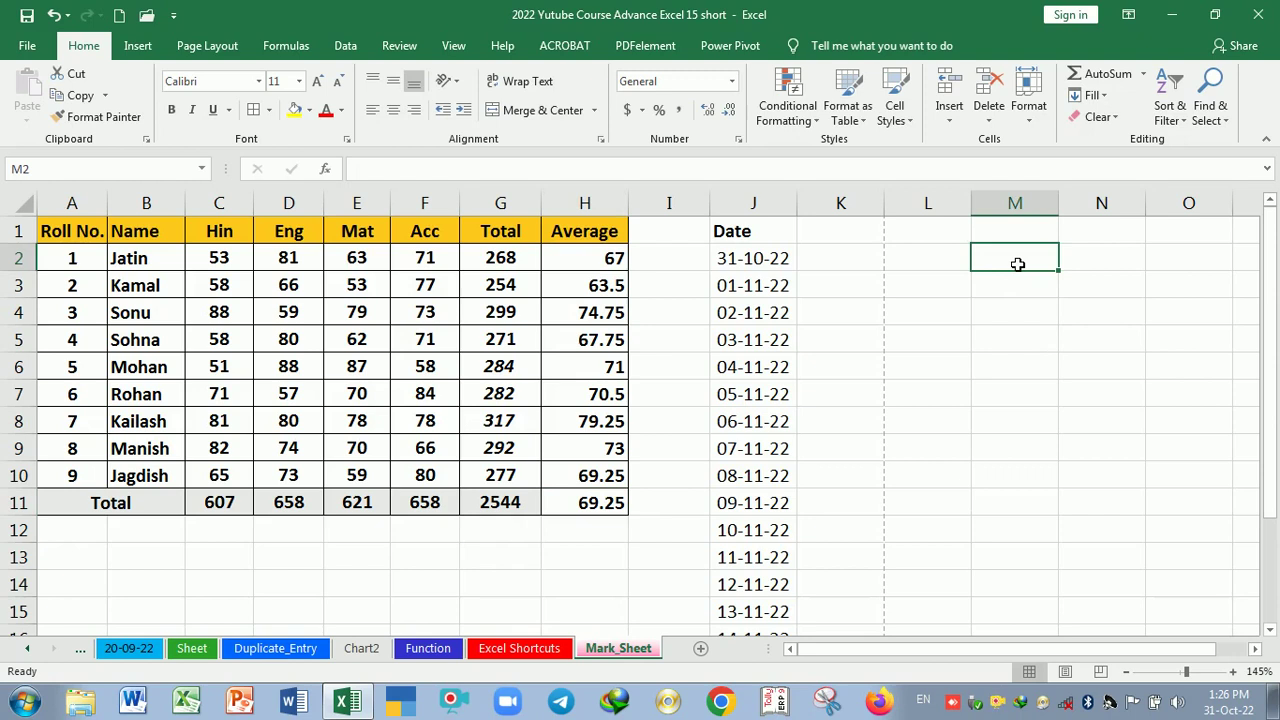
Step: Enter 'City' in cells M2 and M3, correcting the mistyped M3 entry
{"action": "type", "text": "C"}
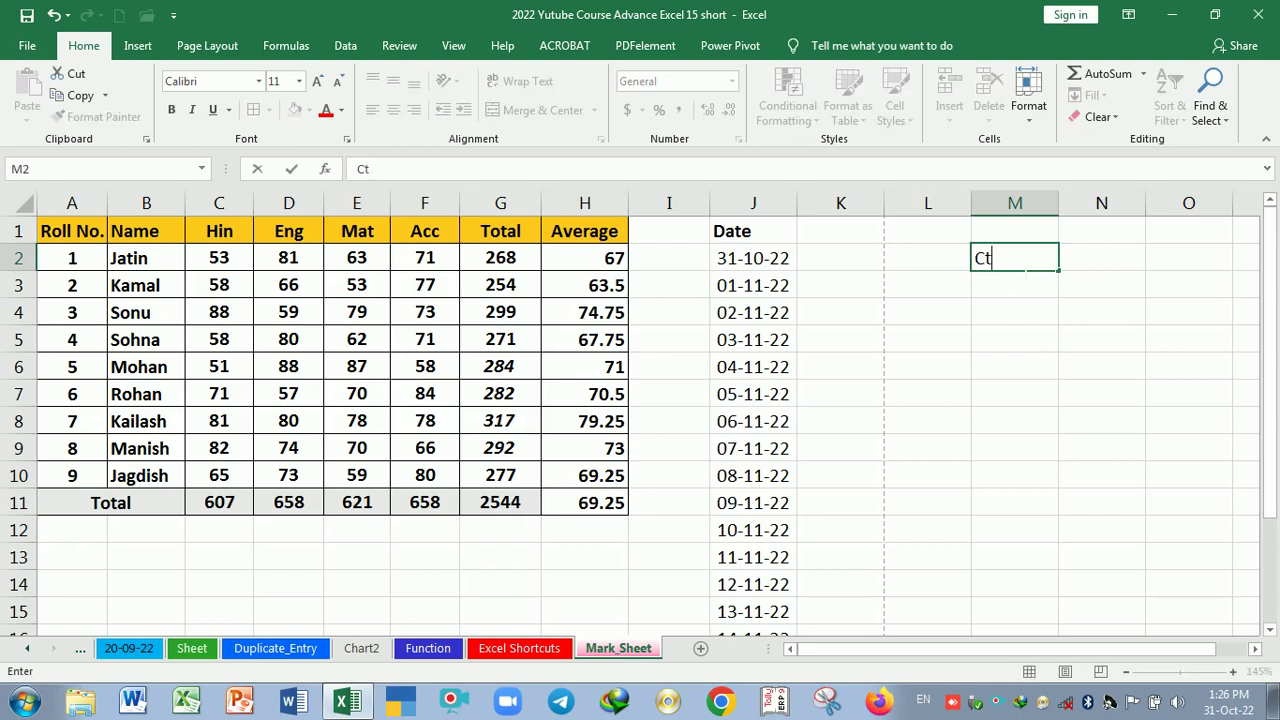
{"action": "type", "text": "ity"}
{"action": "key", "text": "Return"}
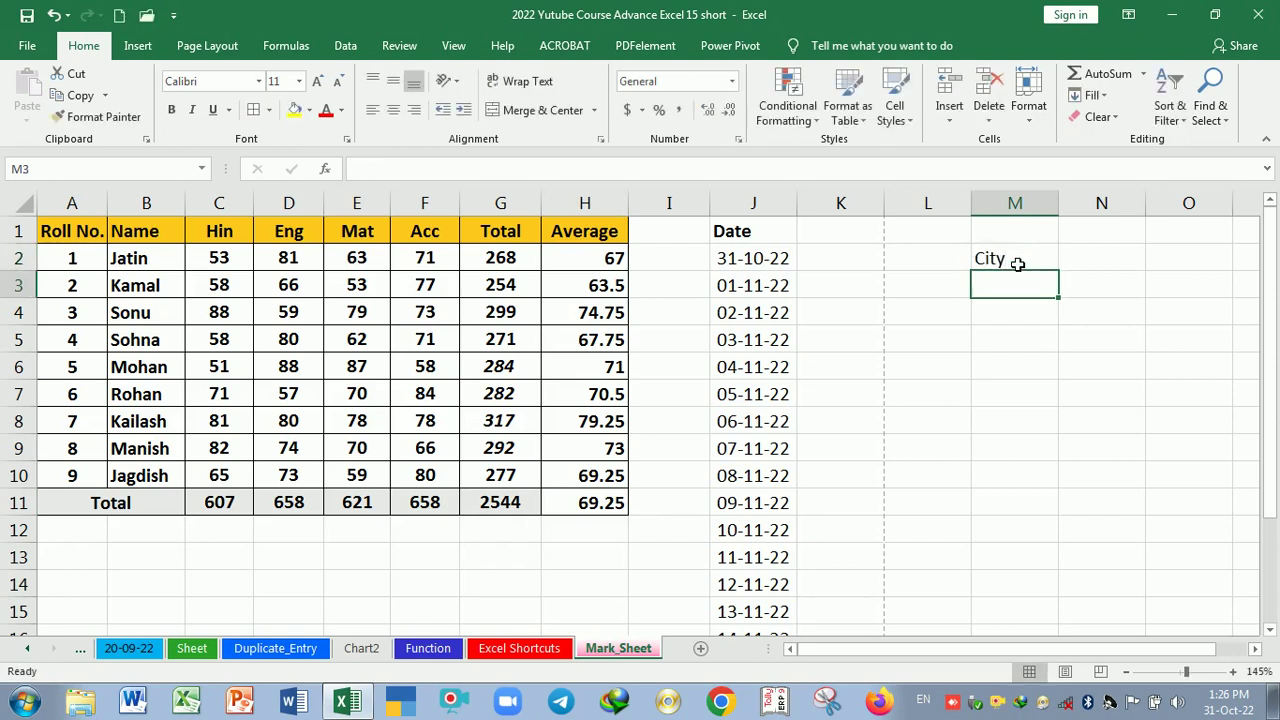
{"action": "type", "text": "31-10-2022City"}
{"action": "key", "text": "BackSpace"}
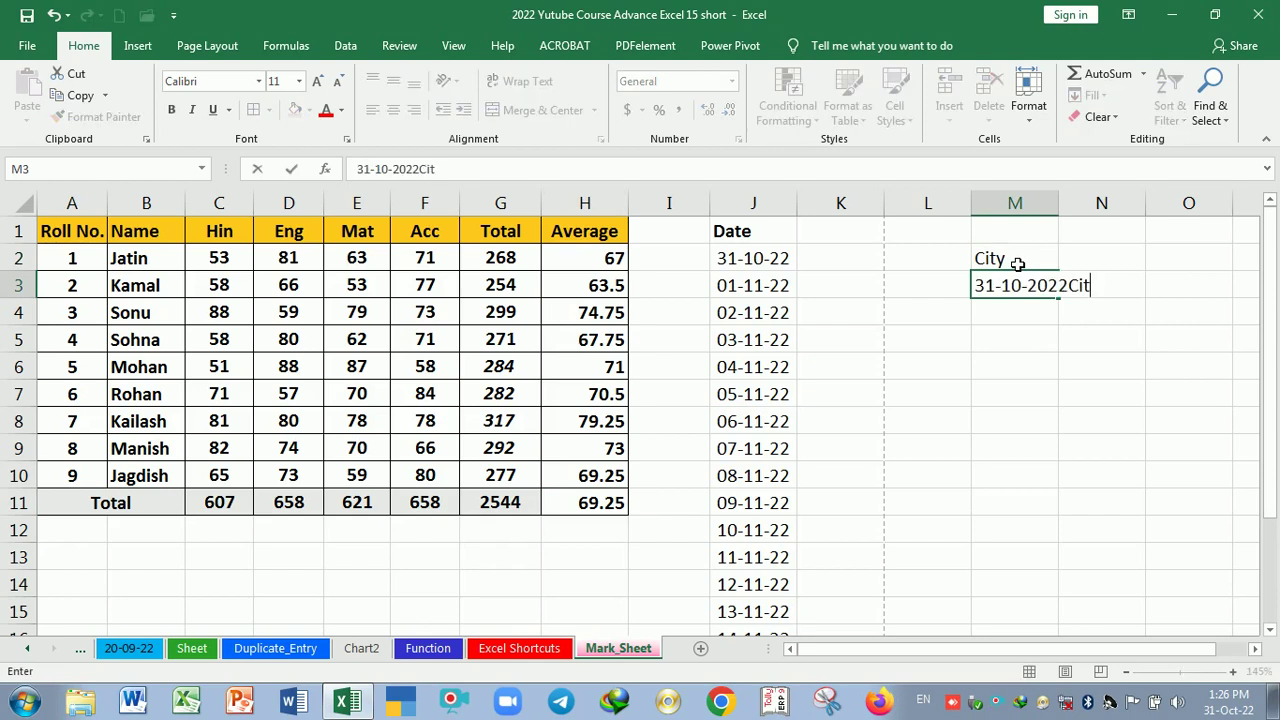
{"action": "key", "text": "Return"}
{"action": "key", "text": "Up"}
{"action": "key", "text": "Delete"}
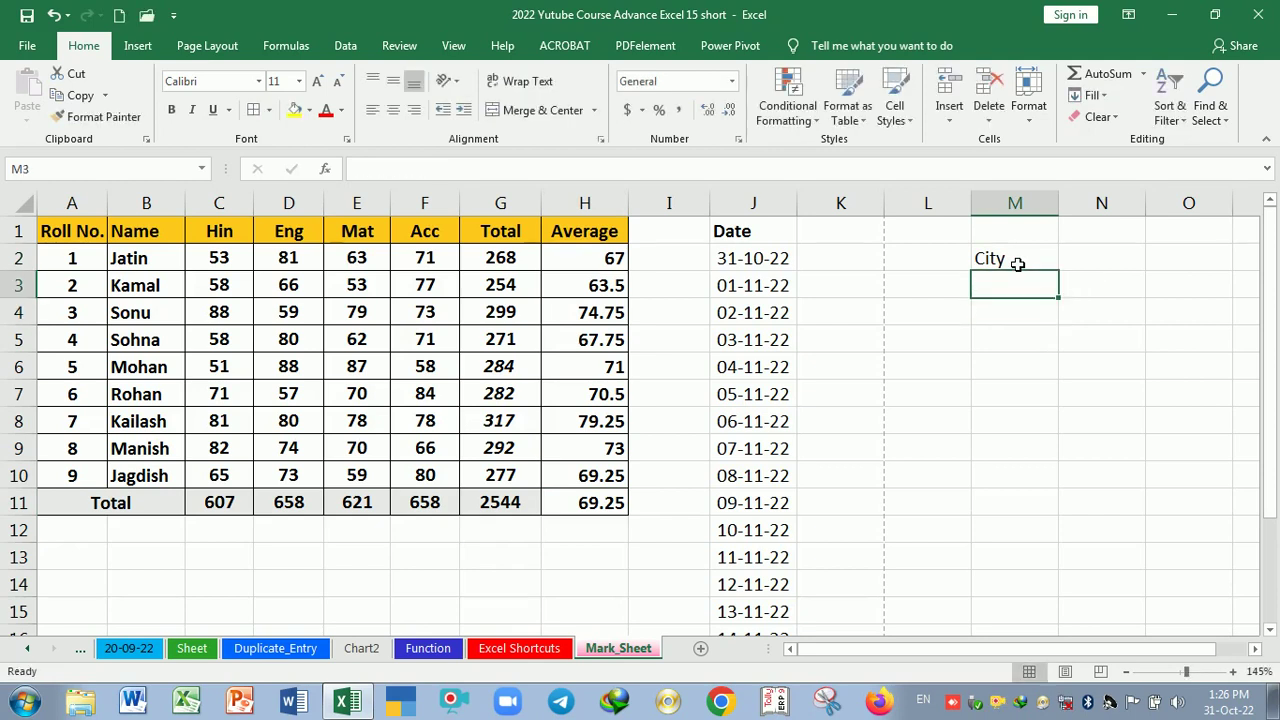
{"action": "type", "text": "City"}
{"action": "key", "text": "Return"}
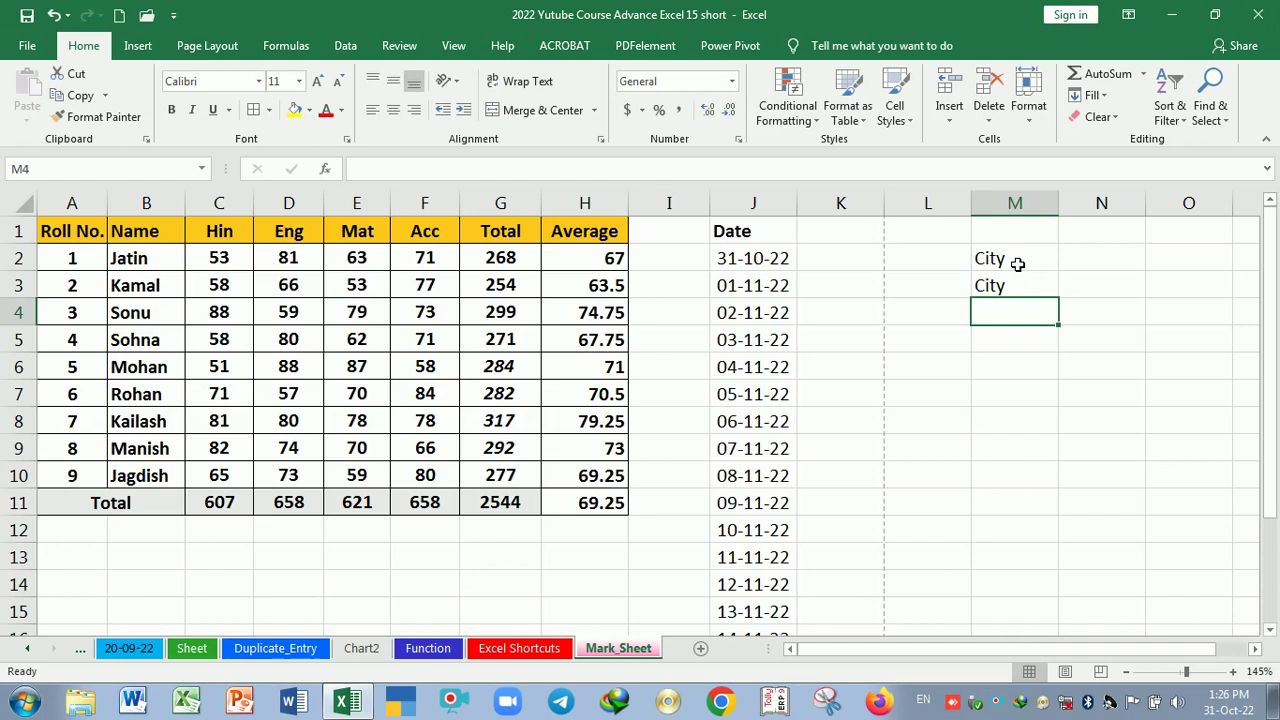
{"action": "left_click", "coordinate": [1016, 270]}
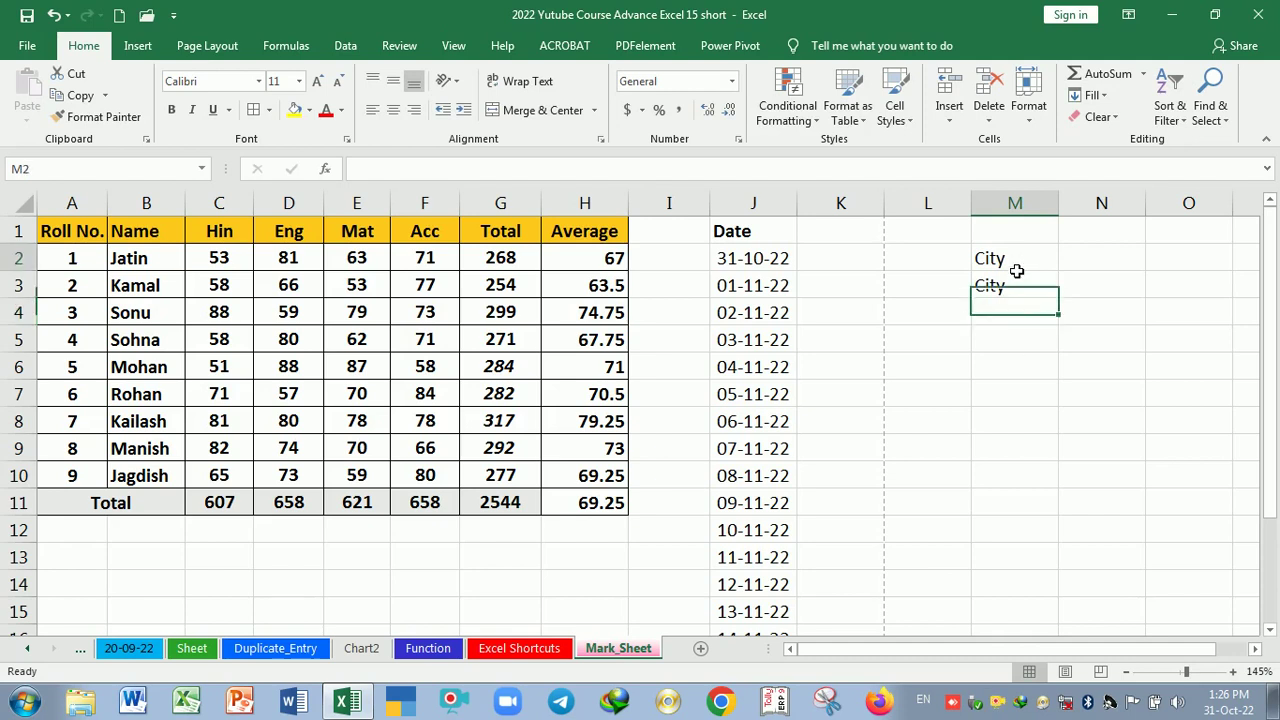
{"action": "left_click", "coordinate": [1020, 293]}
{"action": "left_click", "coordinate": [1021, 323]}
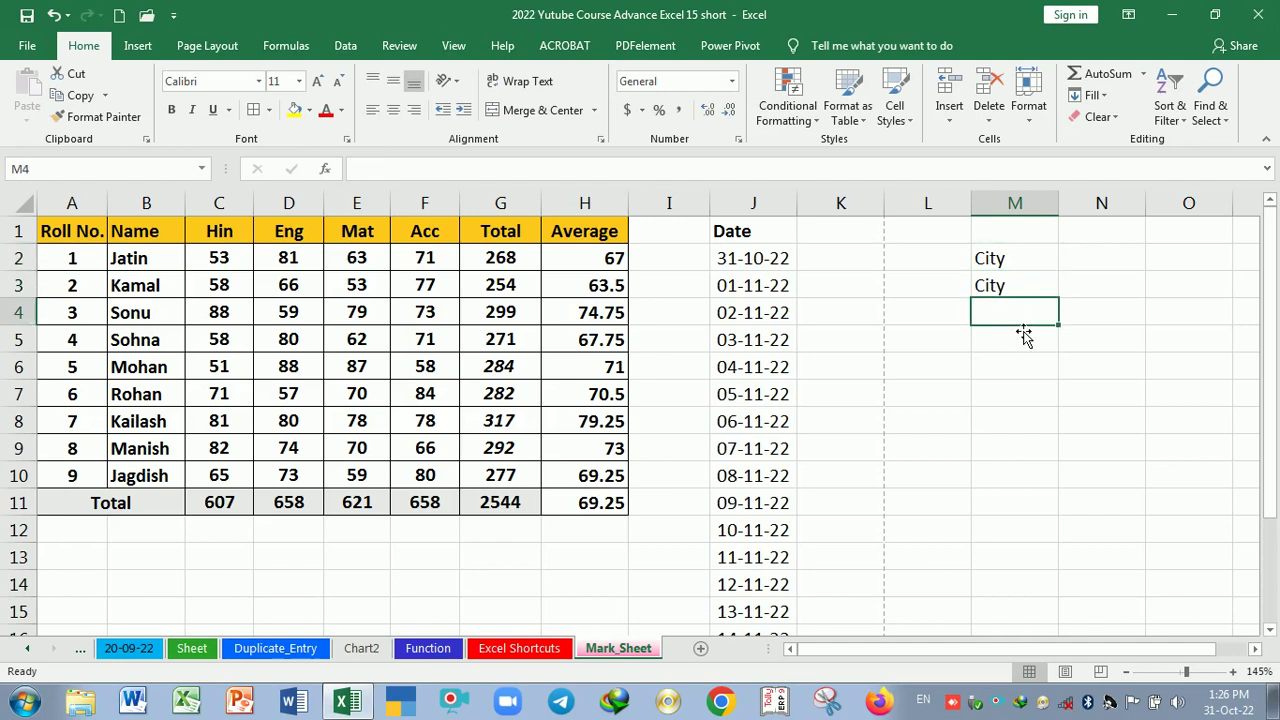
Step: Recheck the Total row's H11 average formula, then return to the Excel Shortcuts sheet
{"action": "left_click", "coordinate": [601, 503]}
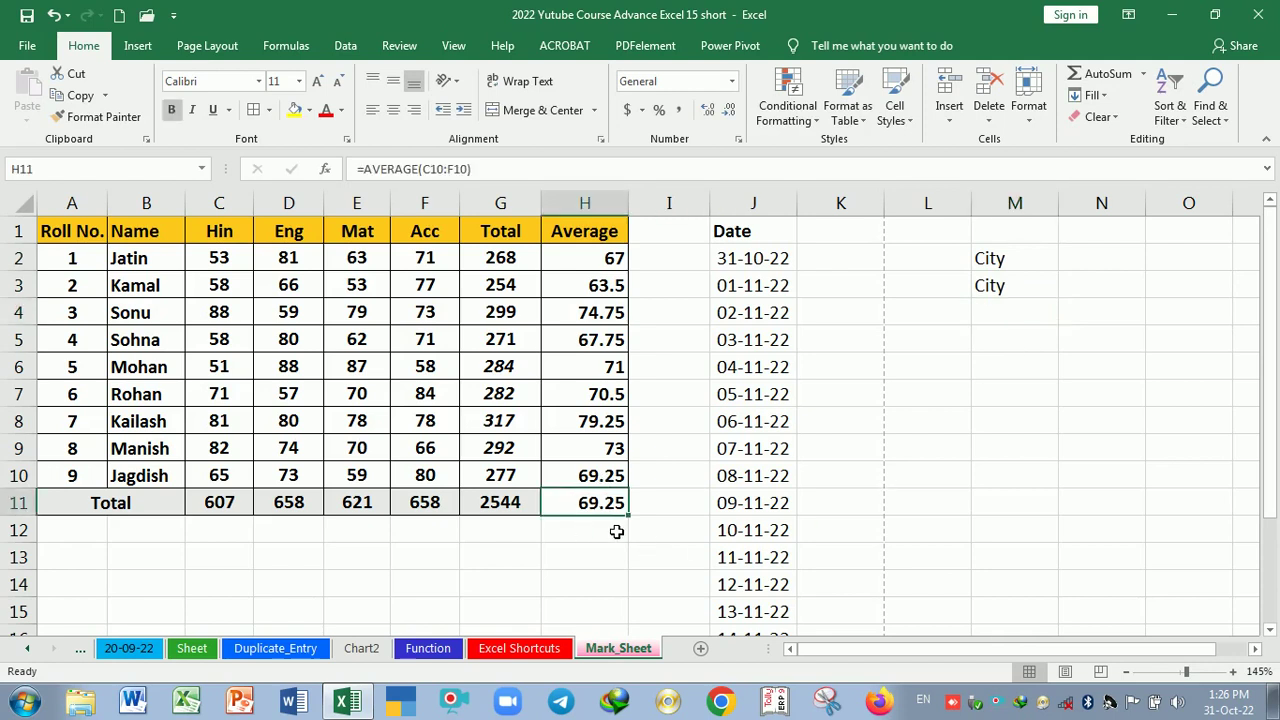
{"action": "left_click", "coordinate": [612, 537]}
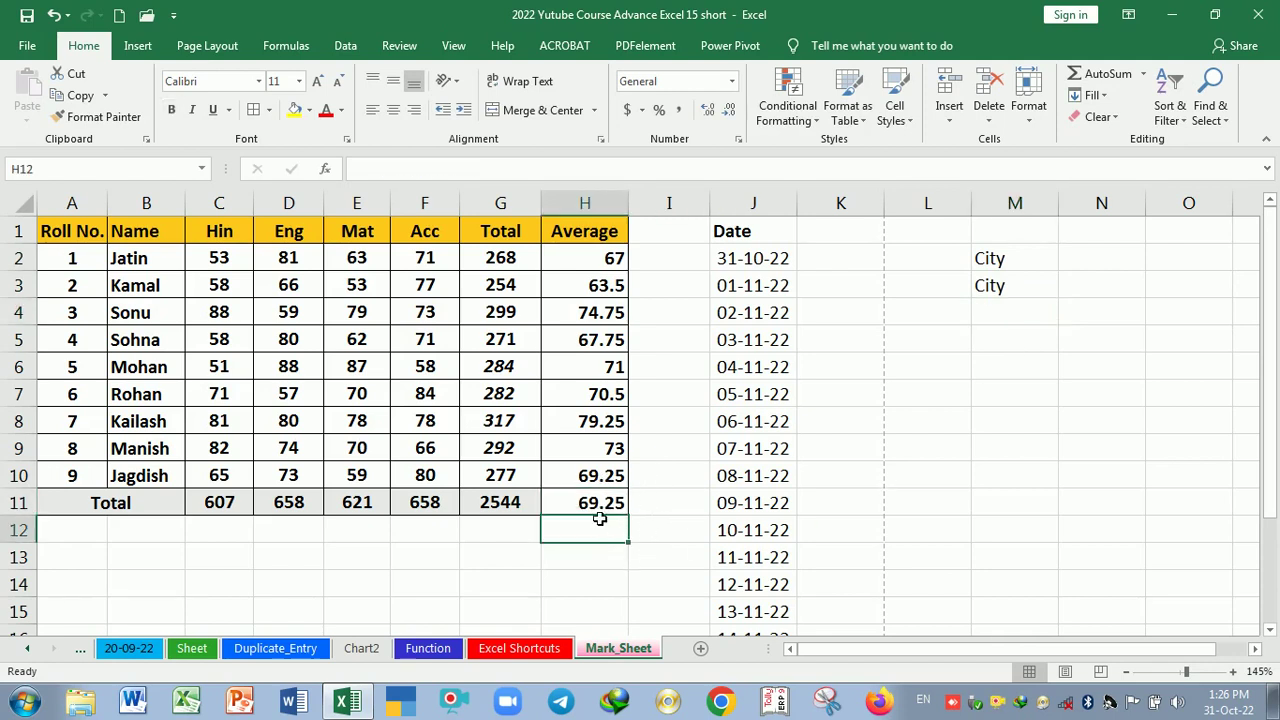
{"action": "left_click", "coordinate": [609, 512]}
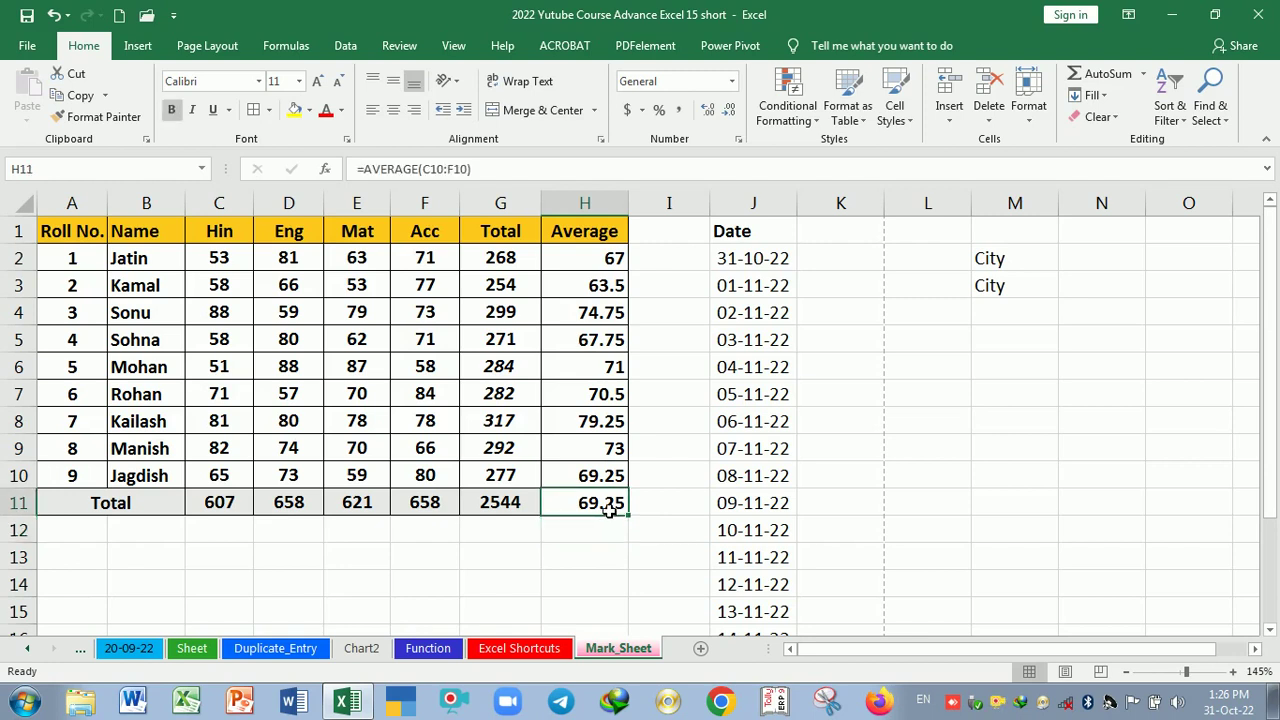
{"action": "left_click", "coordinate": [618, 535]}
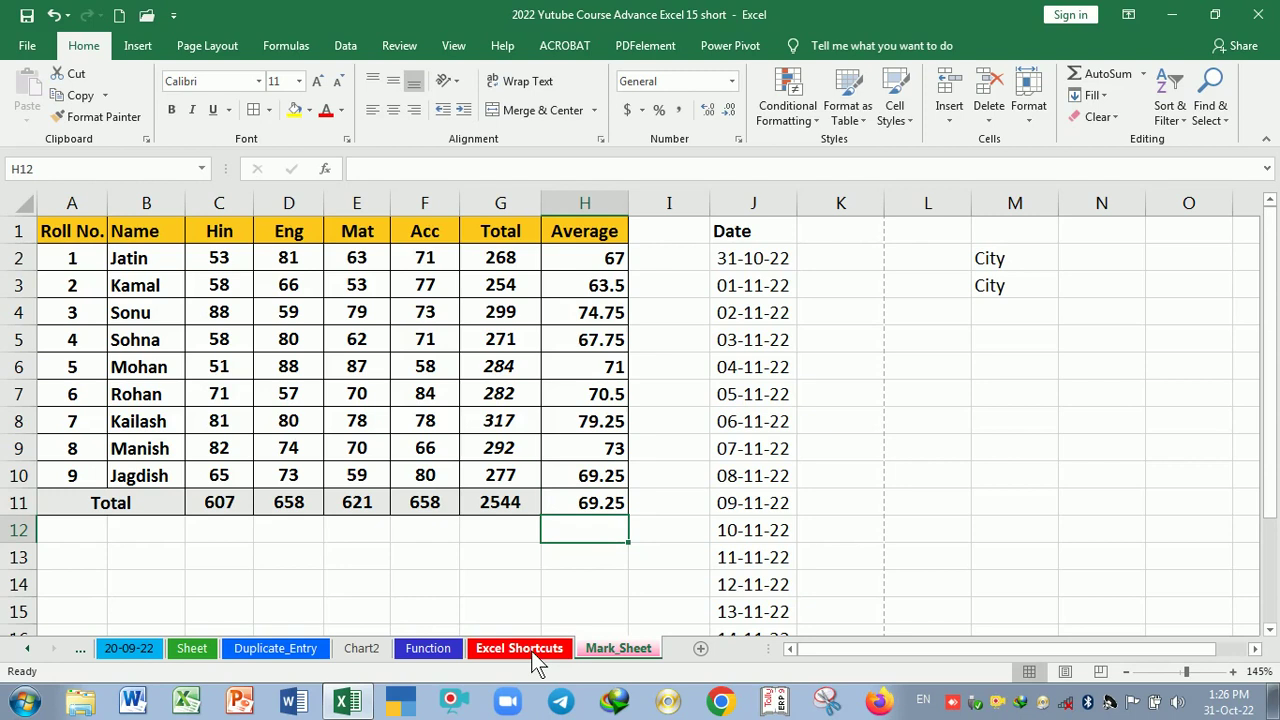
{"action": "left_click", "coordinate": [531, 651]}
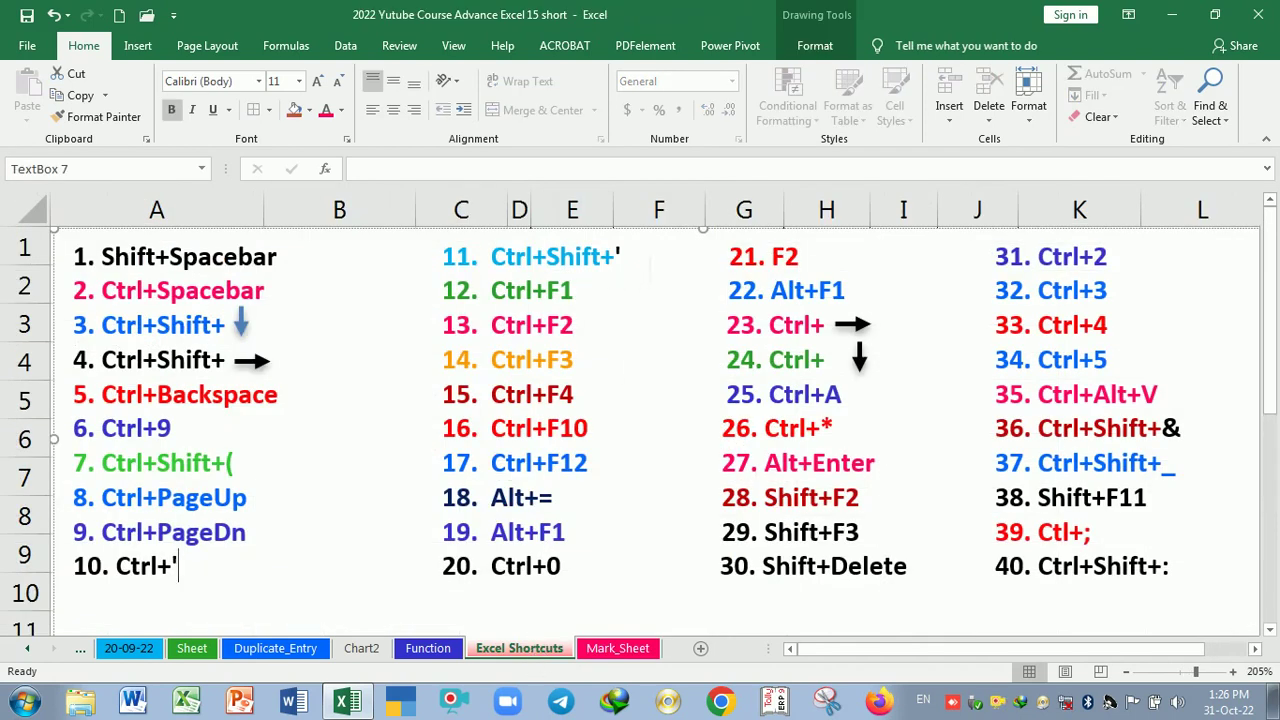
Step: On Mark_Sheet, replace the average formula in H11 with the fixed value 69.25
{"action": "left_click", "coordinate": [618, 648]}
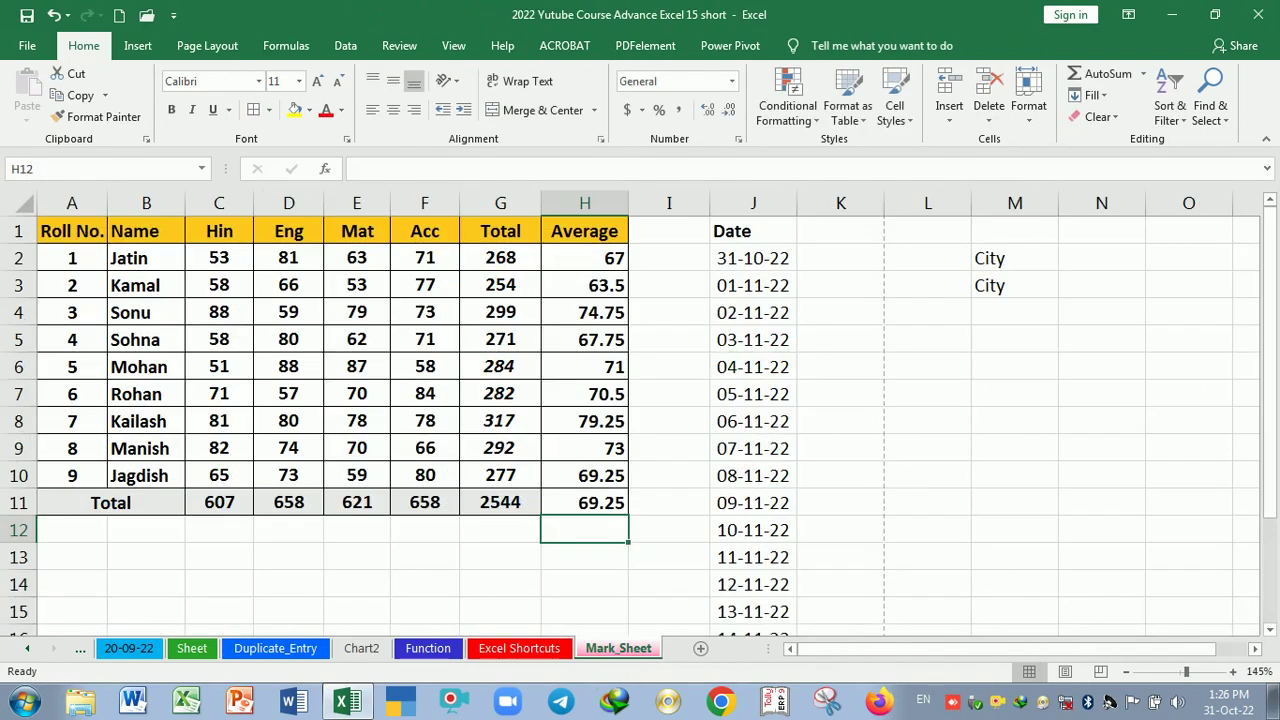
{"action": "left_click", "coordinate": [600, 507]}
{"action": "key", "text": "Delete"}
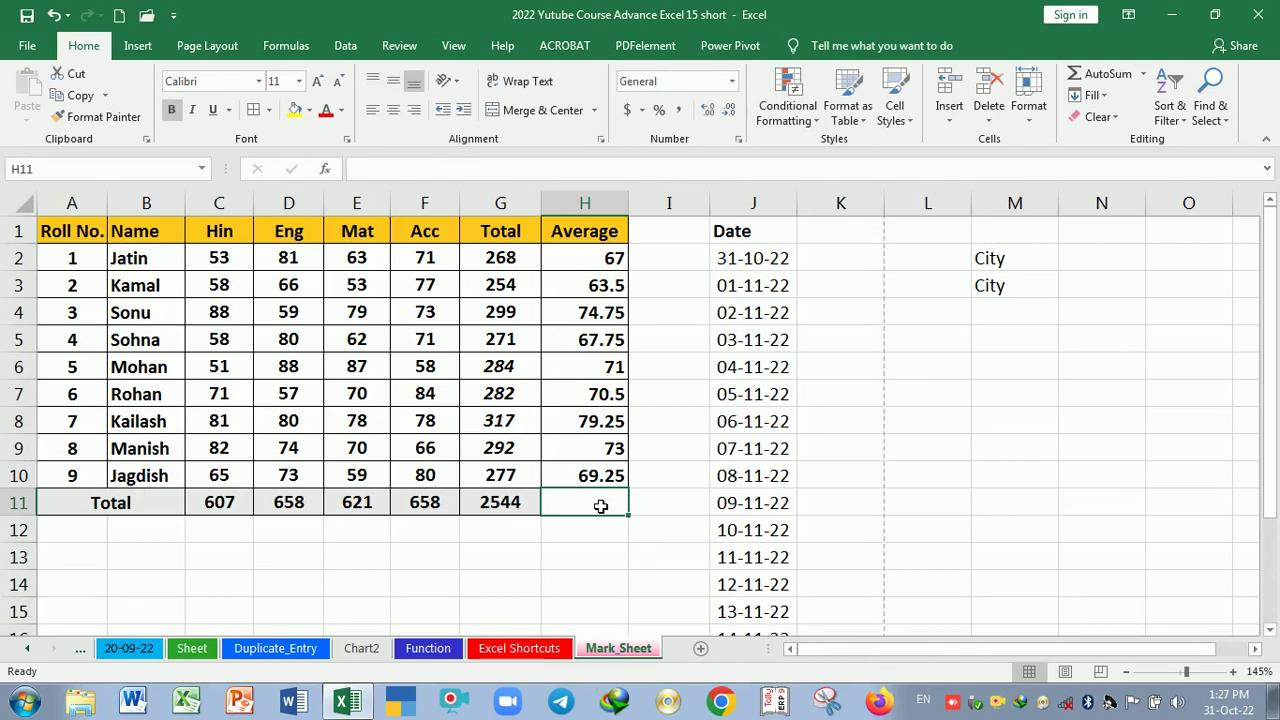
{"action": "type", "text": "69.25"}
{"action": "key", "text": "Return"}
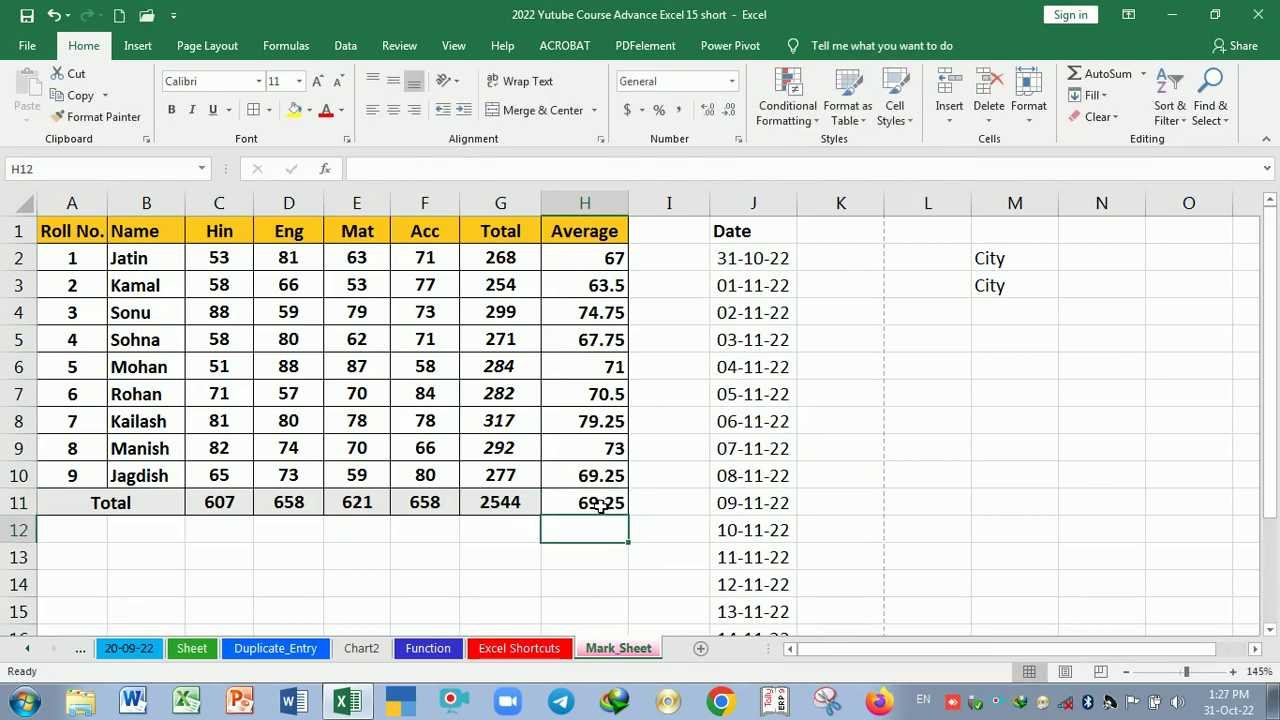
Step: Compare H11's fixed 69.25 with the H10 average formula, then go to the Excel Shortcuts sheet
{"action": "left_click", "coordinate": [599, 507]}
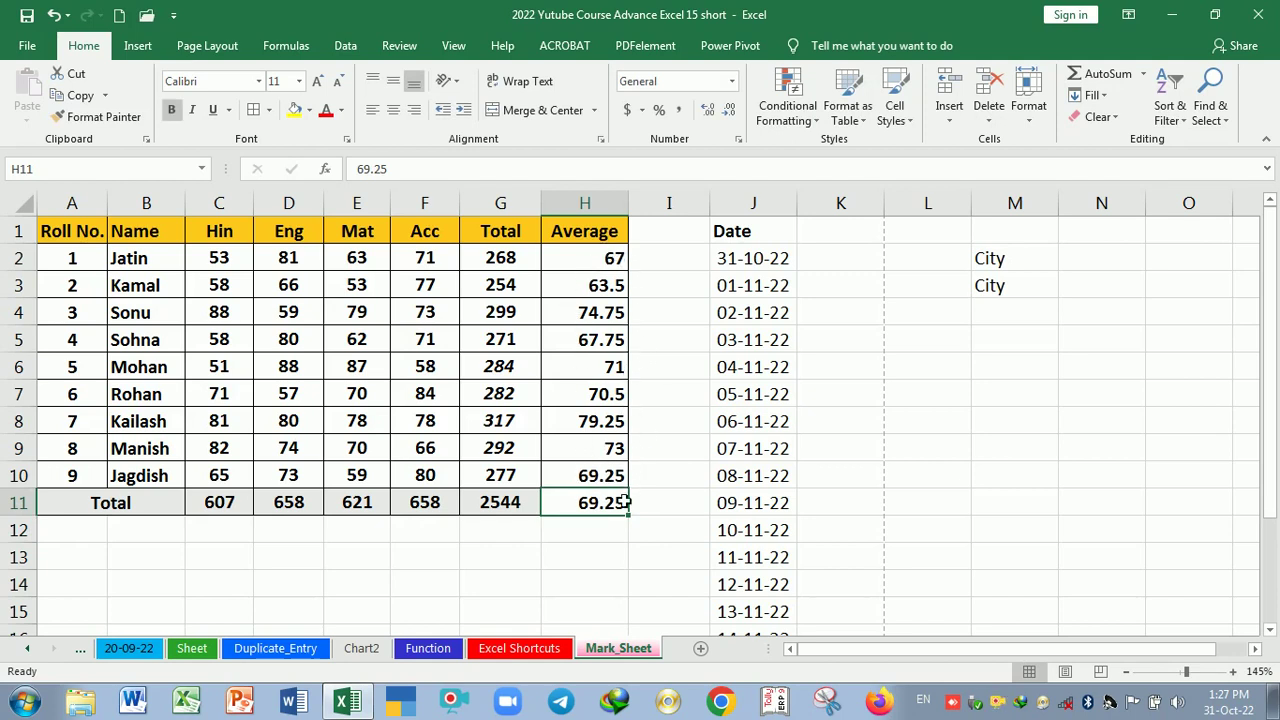
{"action": "left_click", "coordinate": [616, 554]}
{"action": "left_click", "coordinate": [604, 508]}
{"action": "left_click", "coordinate": [603, 482]}
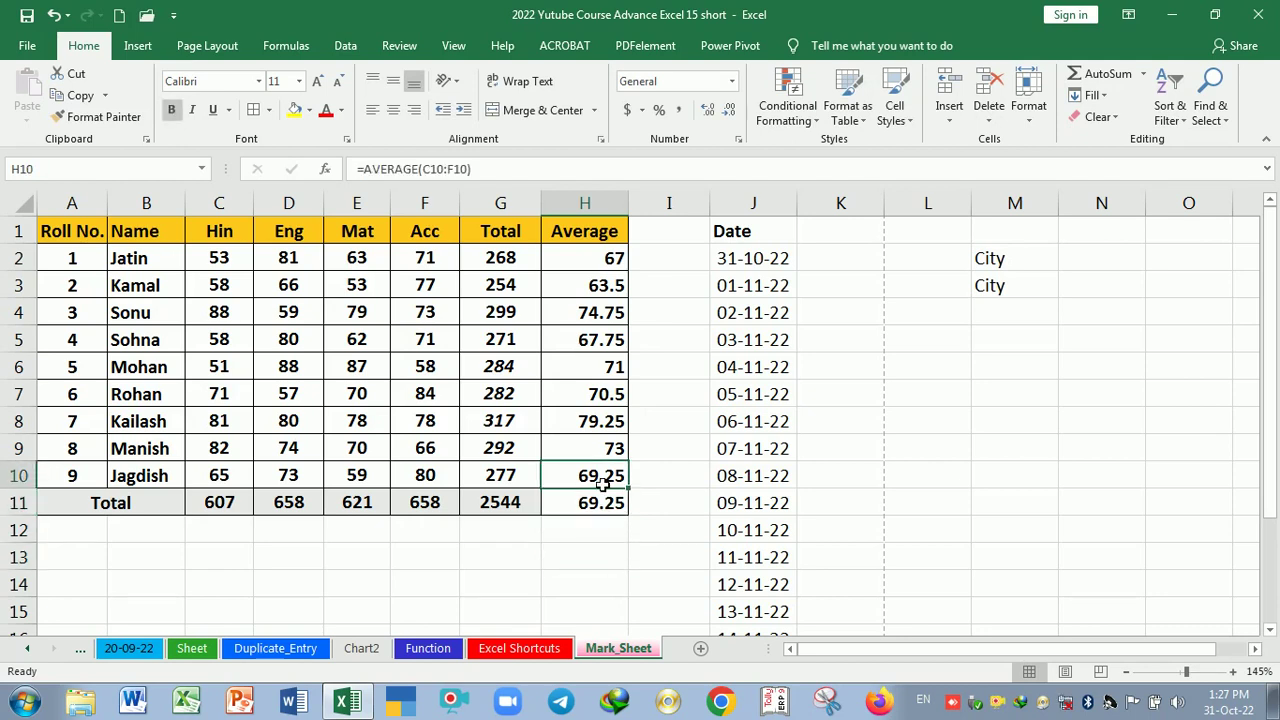
{"action": "left_click", "coordinate": [604, 548]}
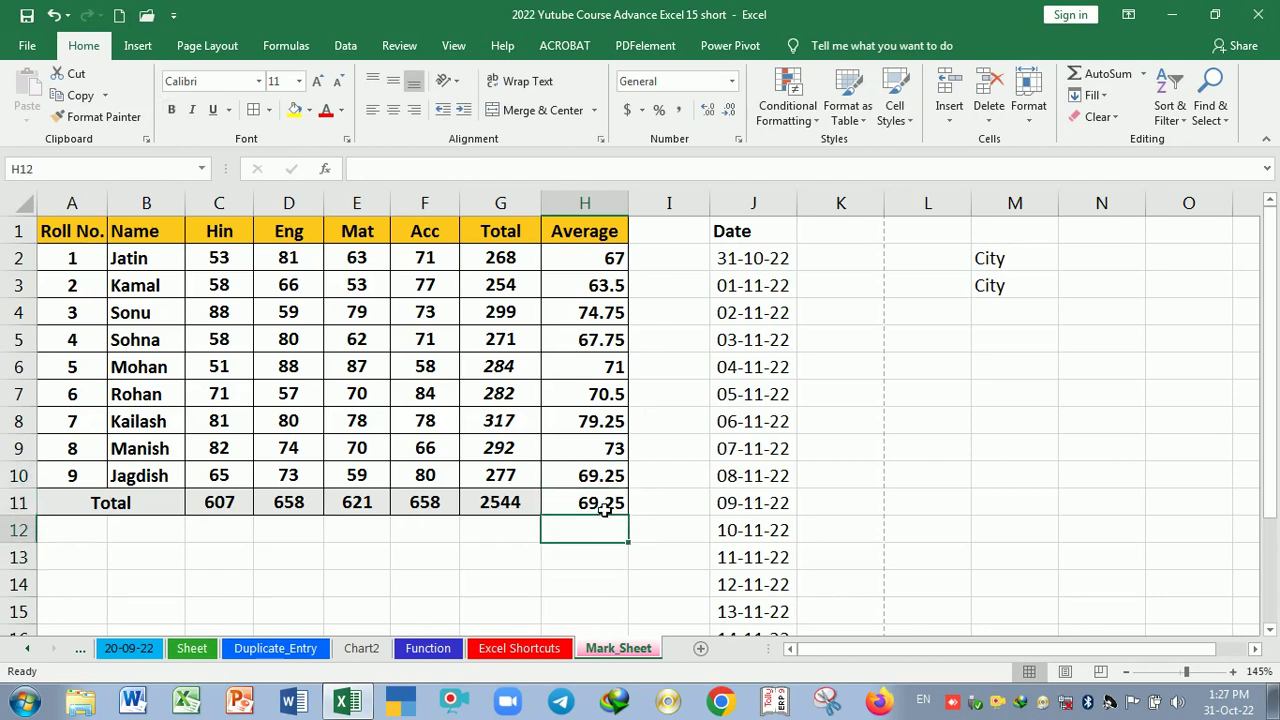
{"action": "left_click", "coordinate": [605, 510]}
{"action": "left_click", "coordinate": [620, 542]}
{"action": "left_click", "coordinate": [608, 482]}
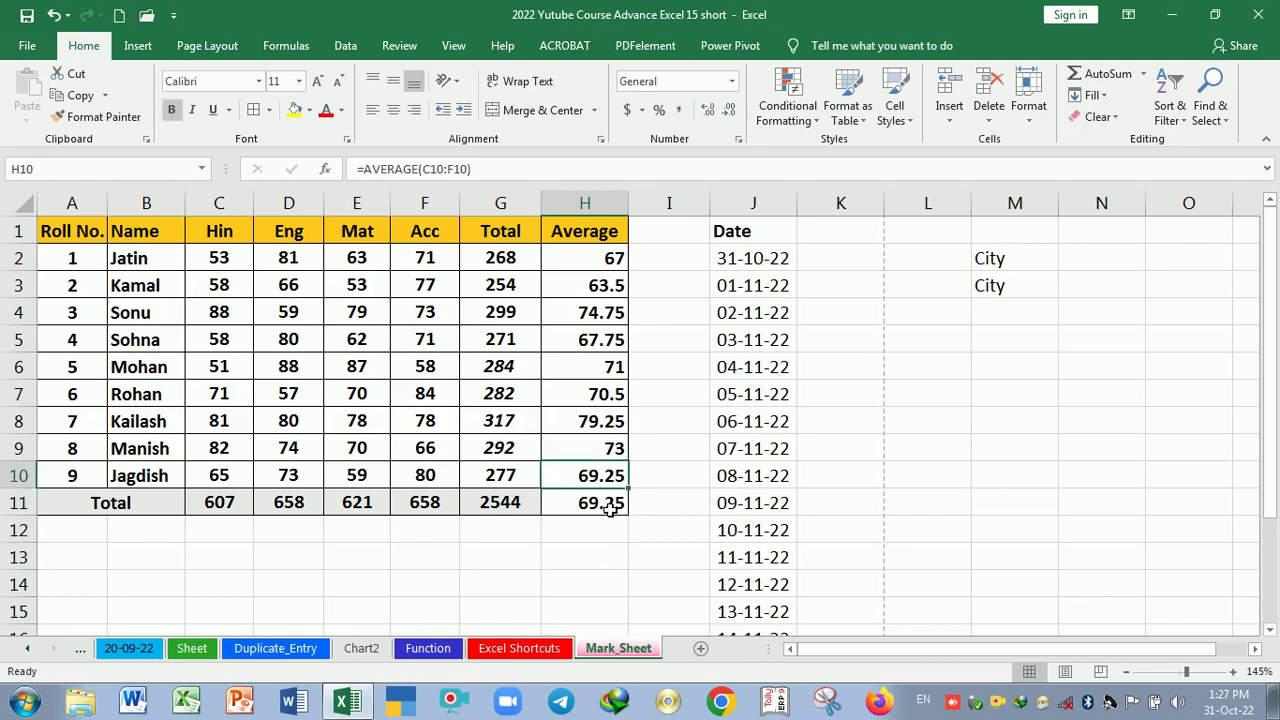
{"action": "left_click", "coordinate": [609, 510]}
{"action": "left_click", "coordinate": [614, 540]}
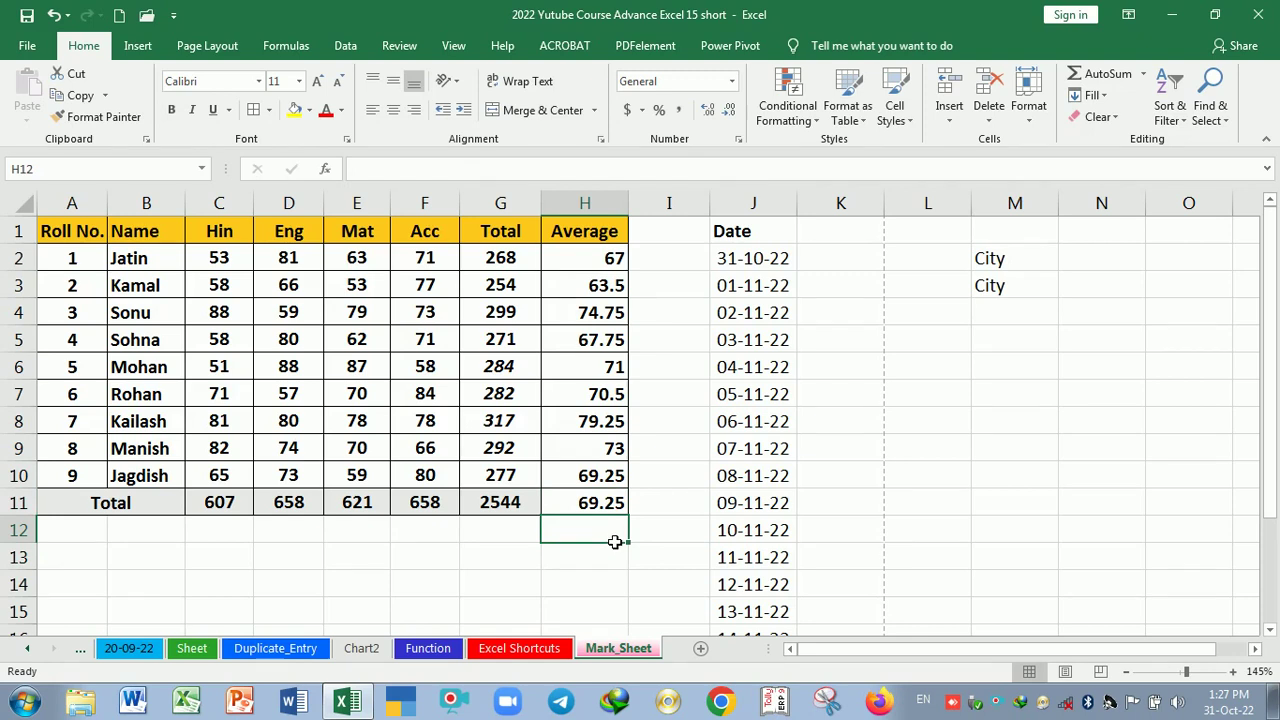
{"action": "left_click", "coordinate": [520, 648]}
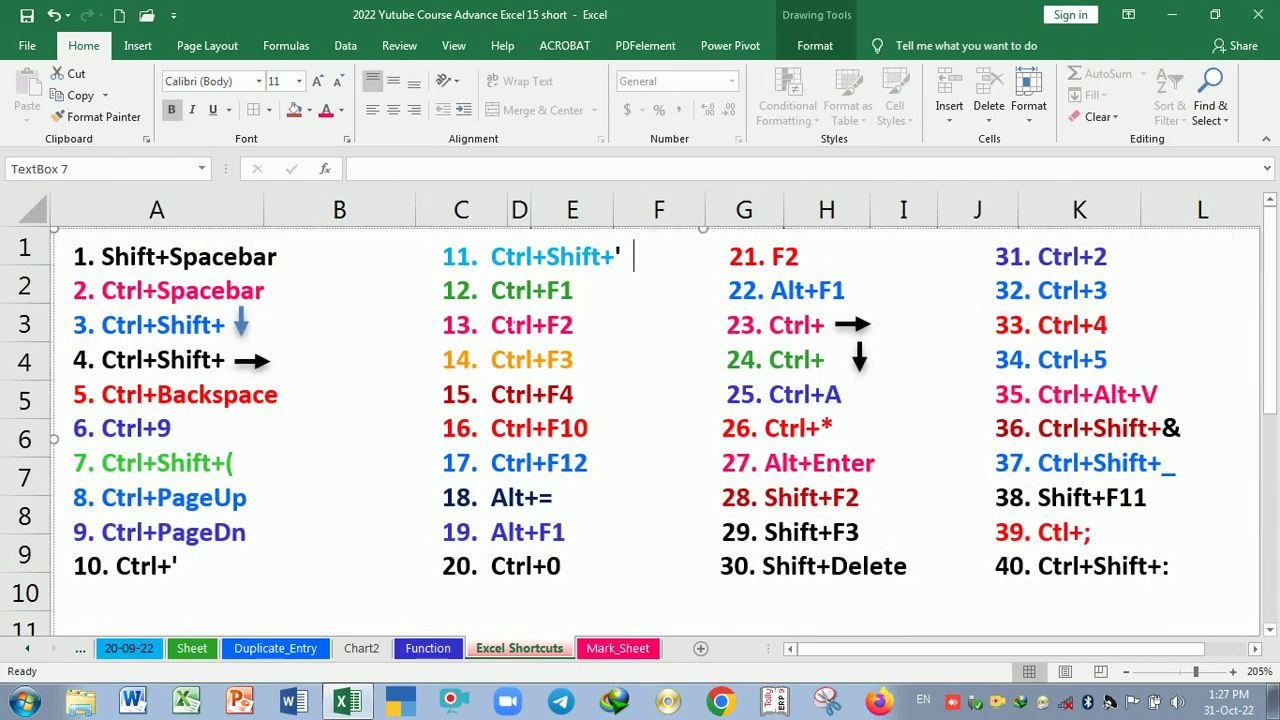
Step: Highlight the Ctrl+F1 shortcut entry, return to Mark_Sheet and hide and restore the ribbon twice
{"action": "left_click_drag", "start_coordinate": [491, 290], "coordinate": [578, 290]}
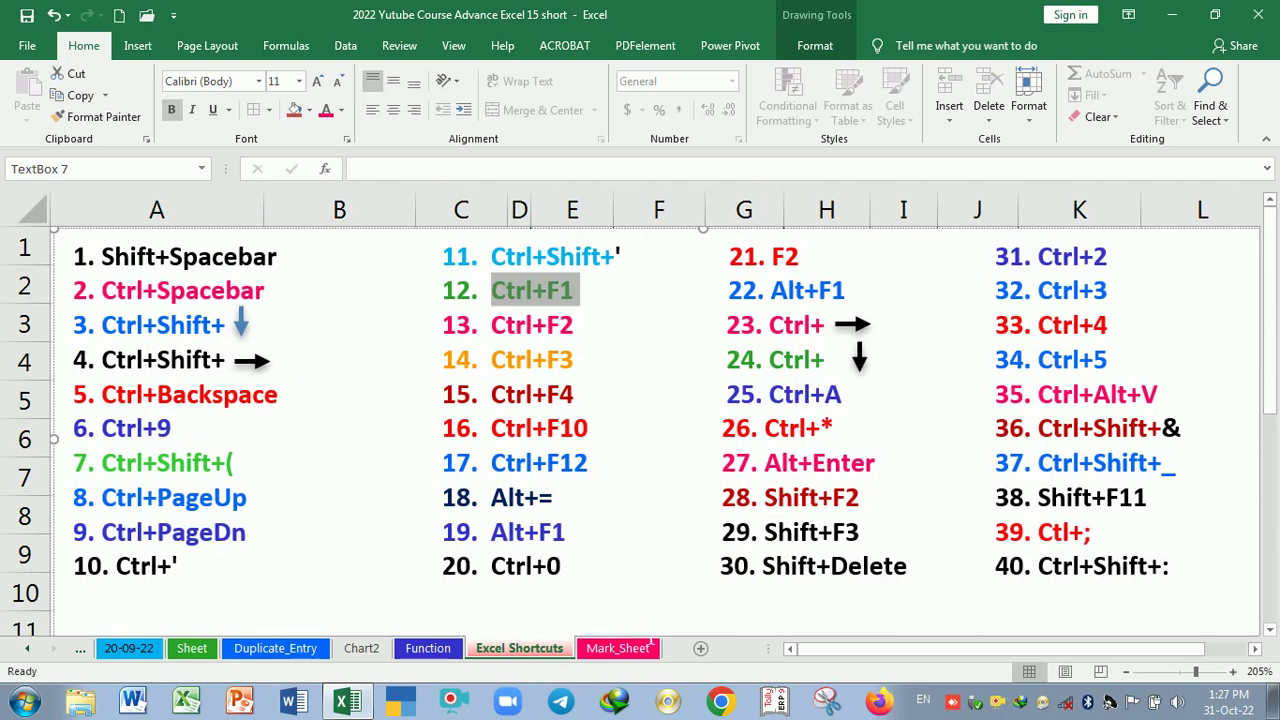
{"action": "left_click", "coordinate": [634, 648]}
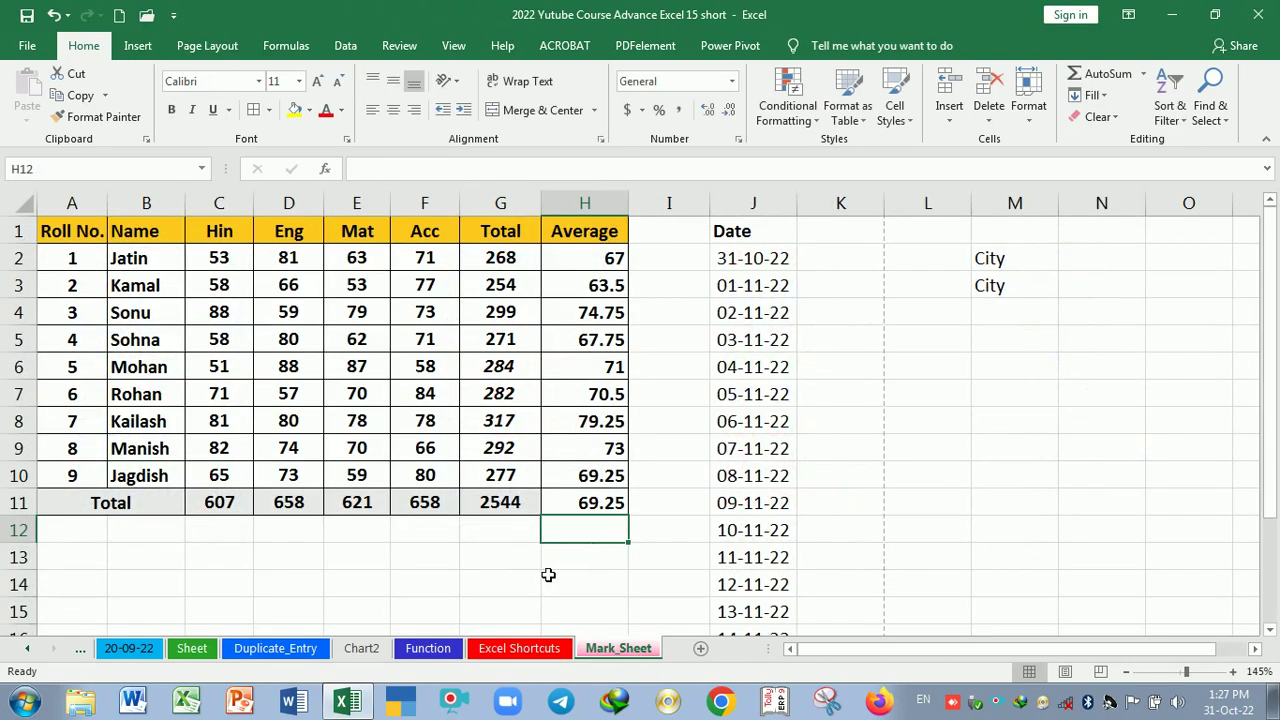
{"action": "key", "text": "ctrl+F1"}
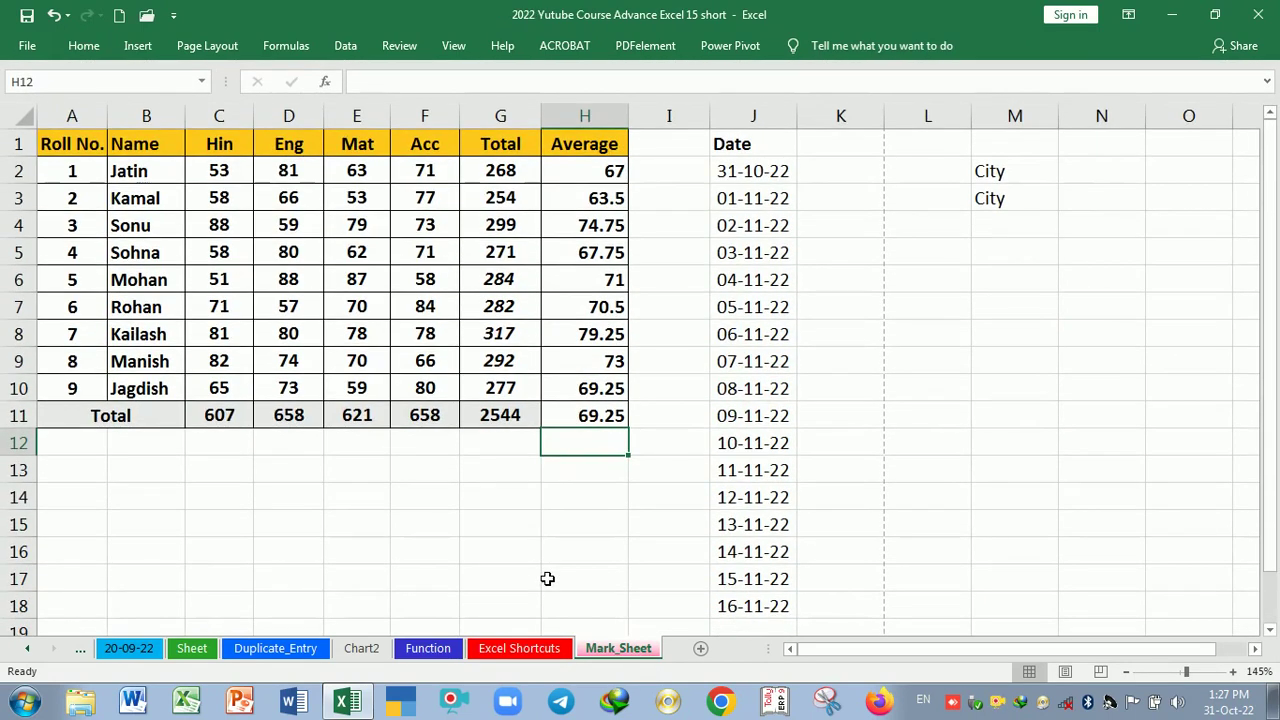
{"action": "key", "text": "ctrl+F1"}
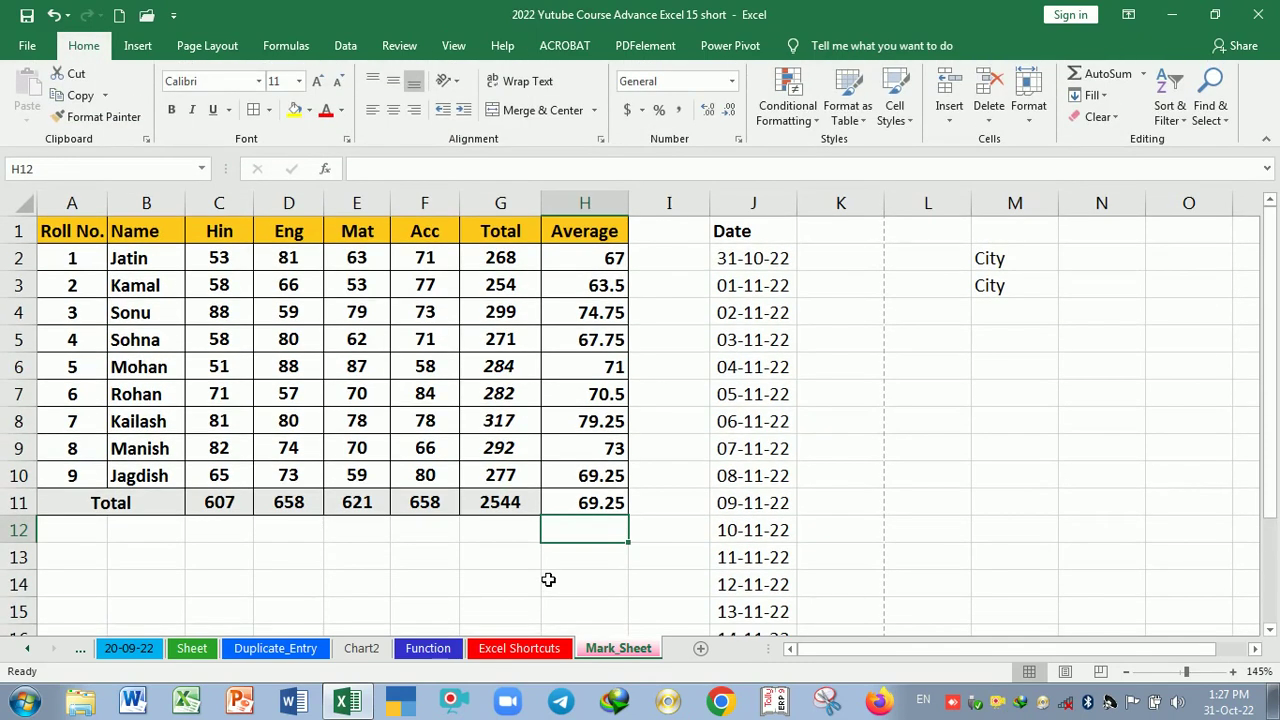
{"action": "key", "text": "ctrl+F1"}
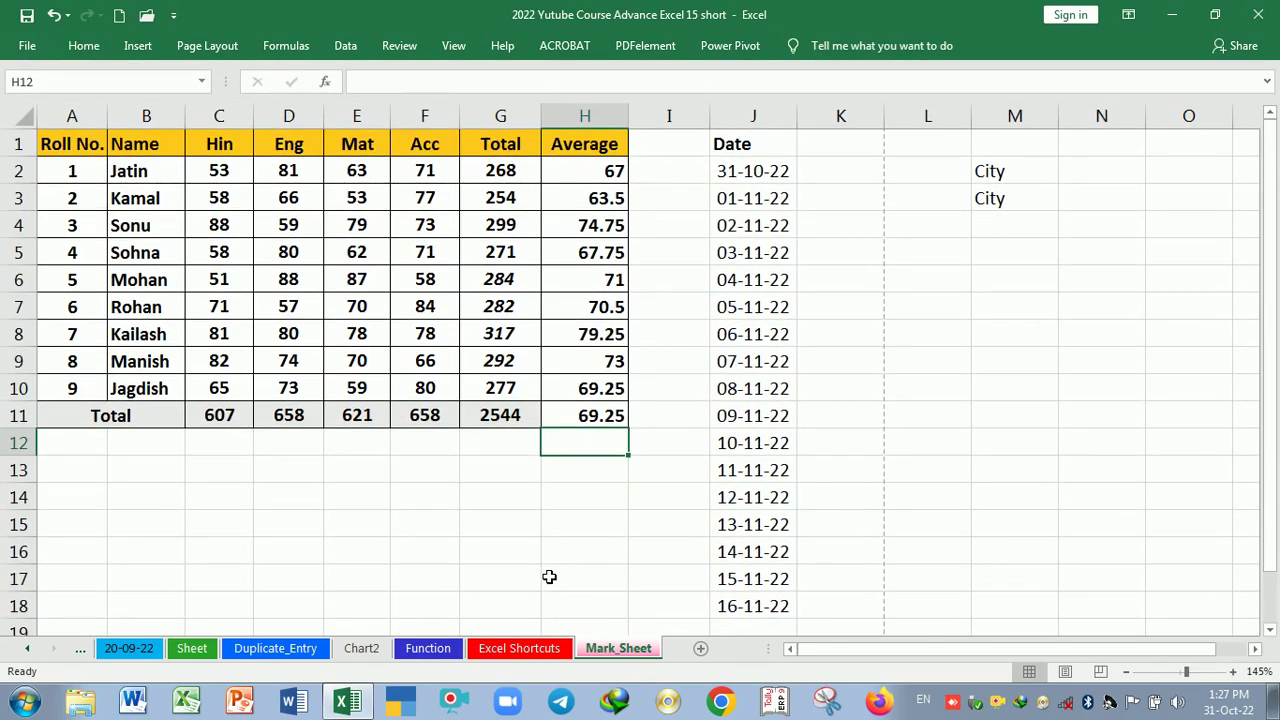
{"action": "key", "text": "ctrl+F1"}
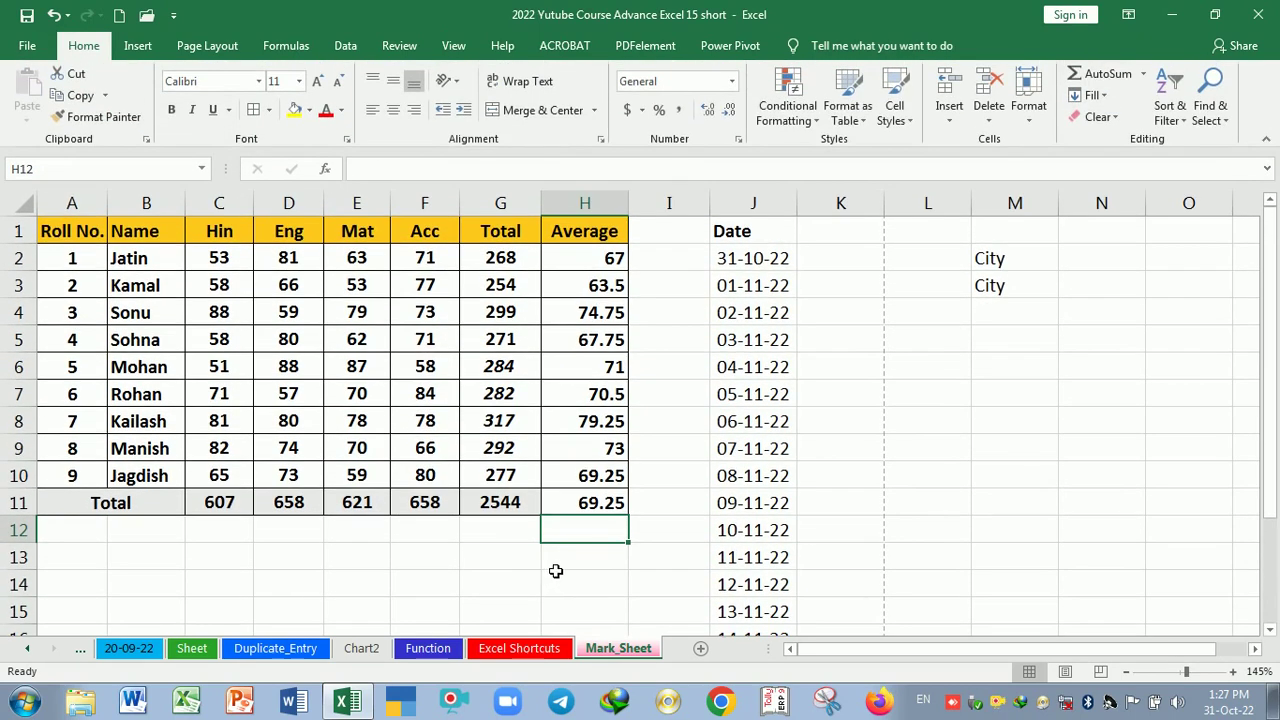
Step: Show the Formulas tab, collapse the ribbon to tab names and expand it again
{"action": "left_click", "coordinate": [280, 47]}
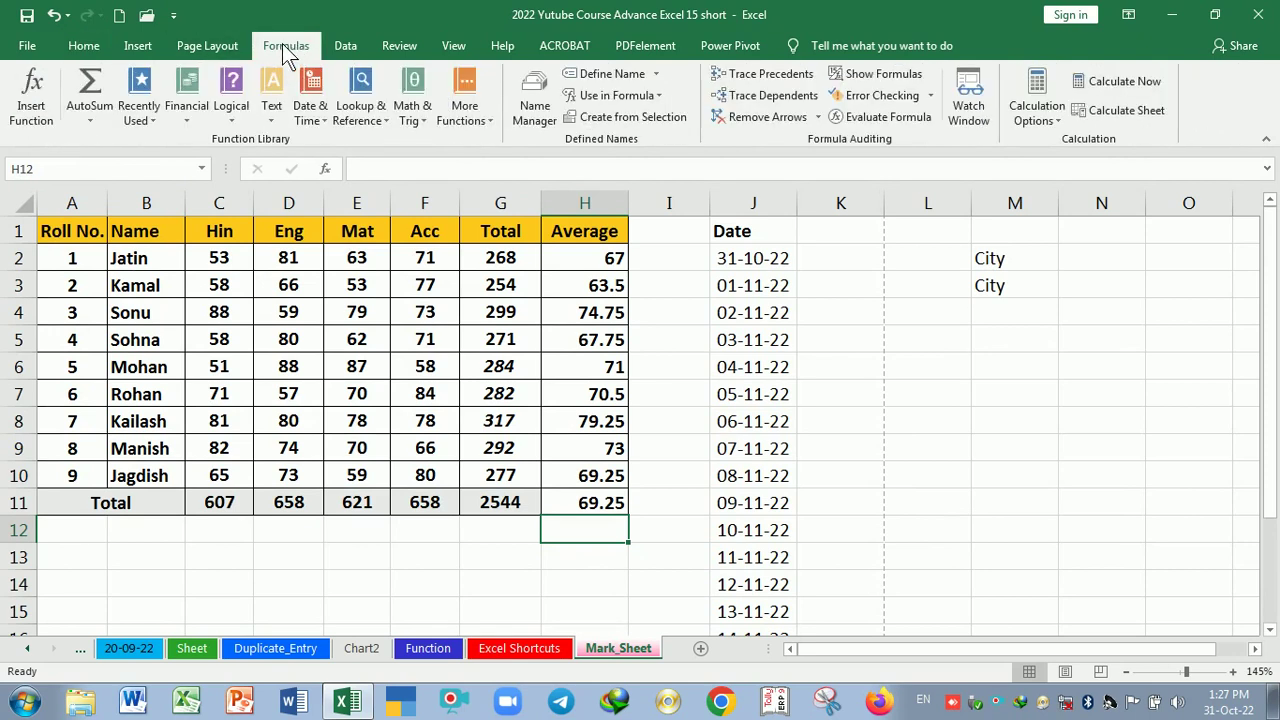
{"action": "double_click", "coordinate": [283, 47]}
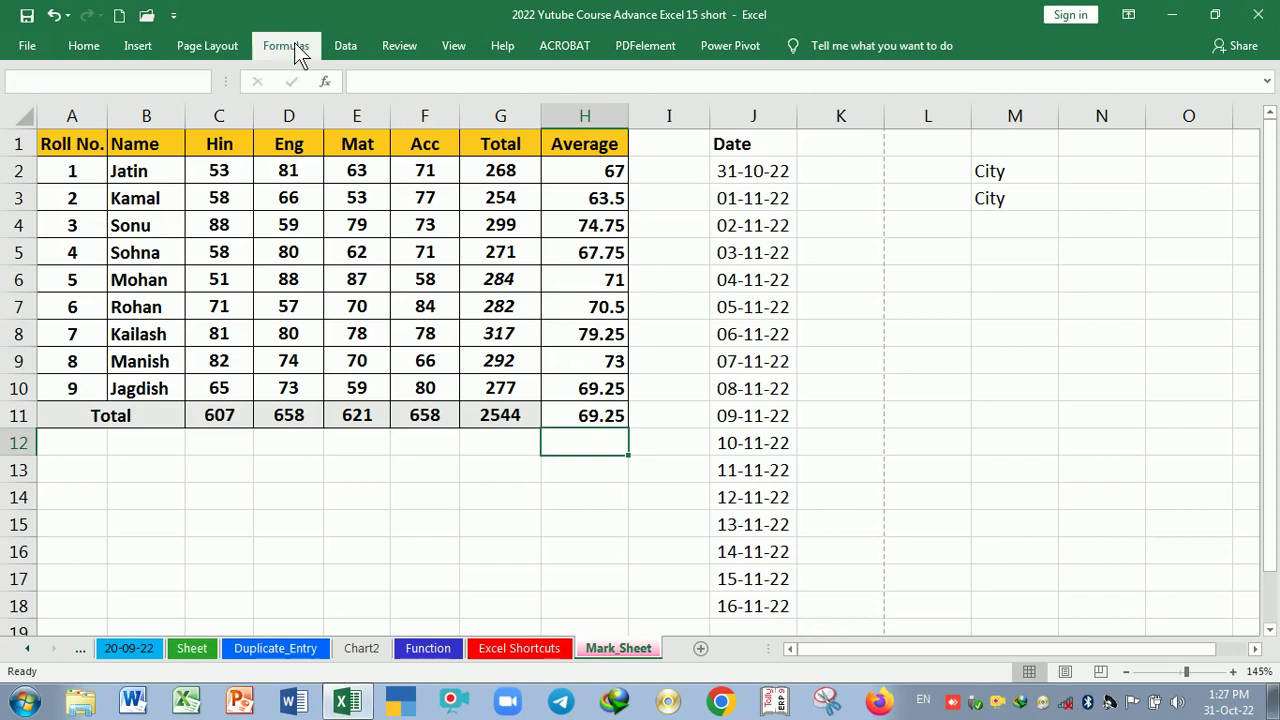
{"action": "double_click", "coordinate": [294, 45]}
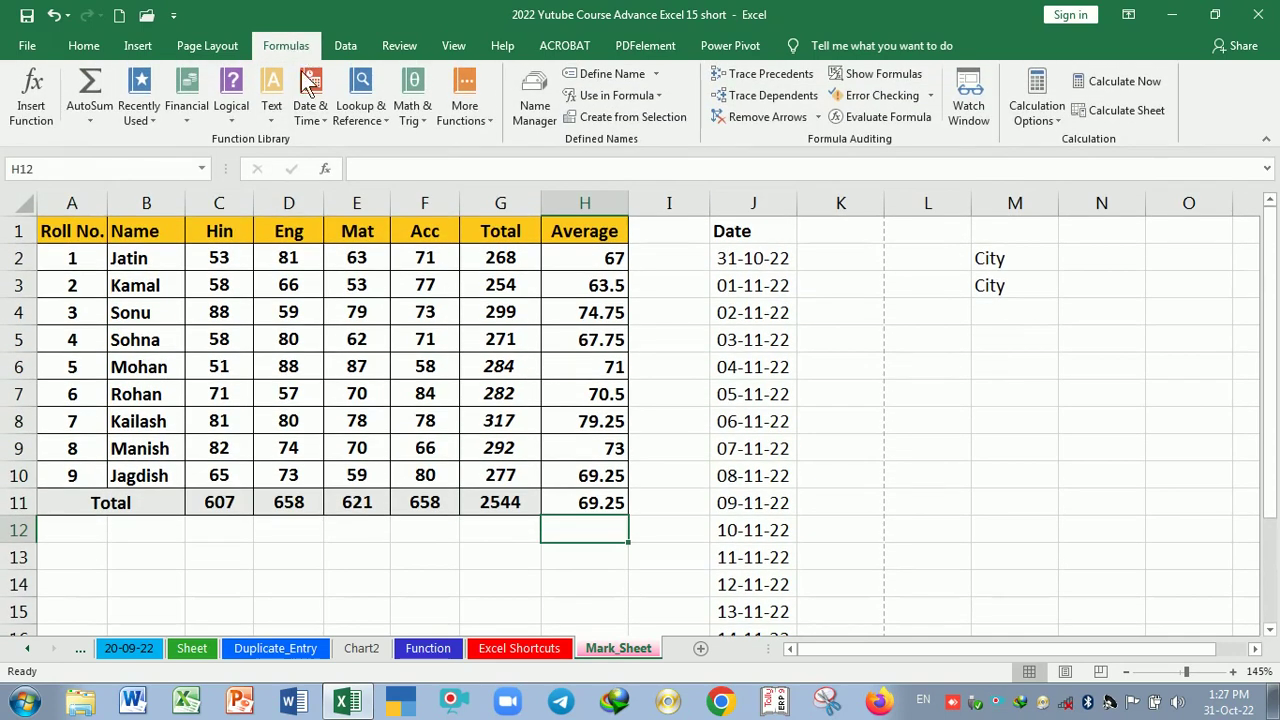
{"action": "left_click", "coordinate": [882, 448]}
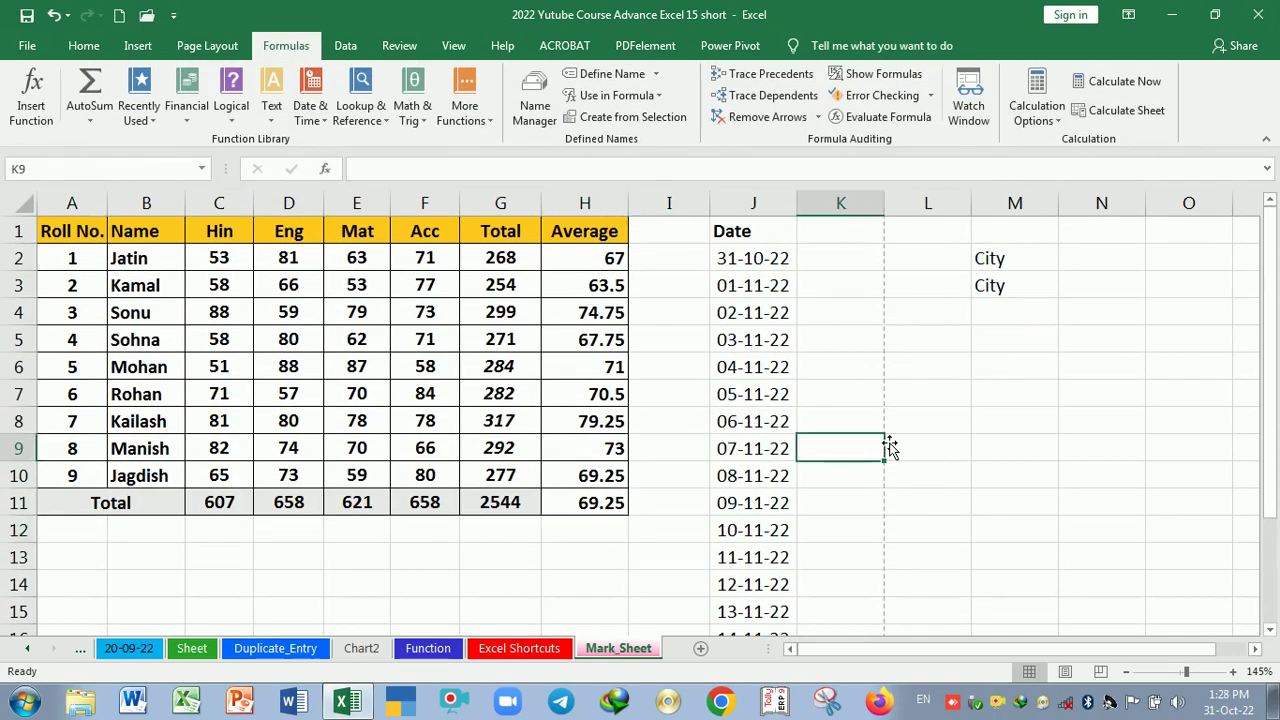
{"action": "left_click", "coordinate": [535, 648]}
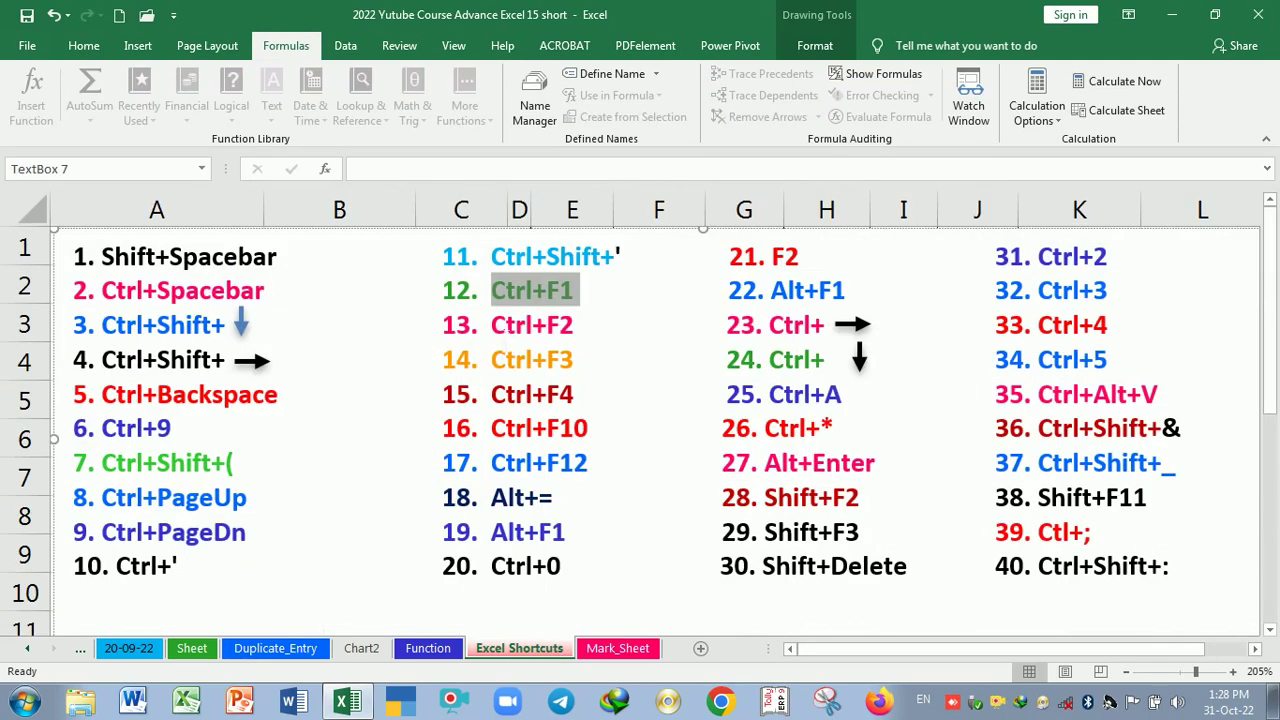
{"action": "left_click", "coordinate": [527, 326]}
{"action": "left_click", "coordinate": [587, 326]}
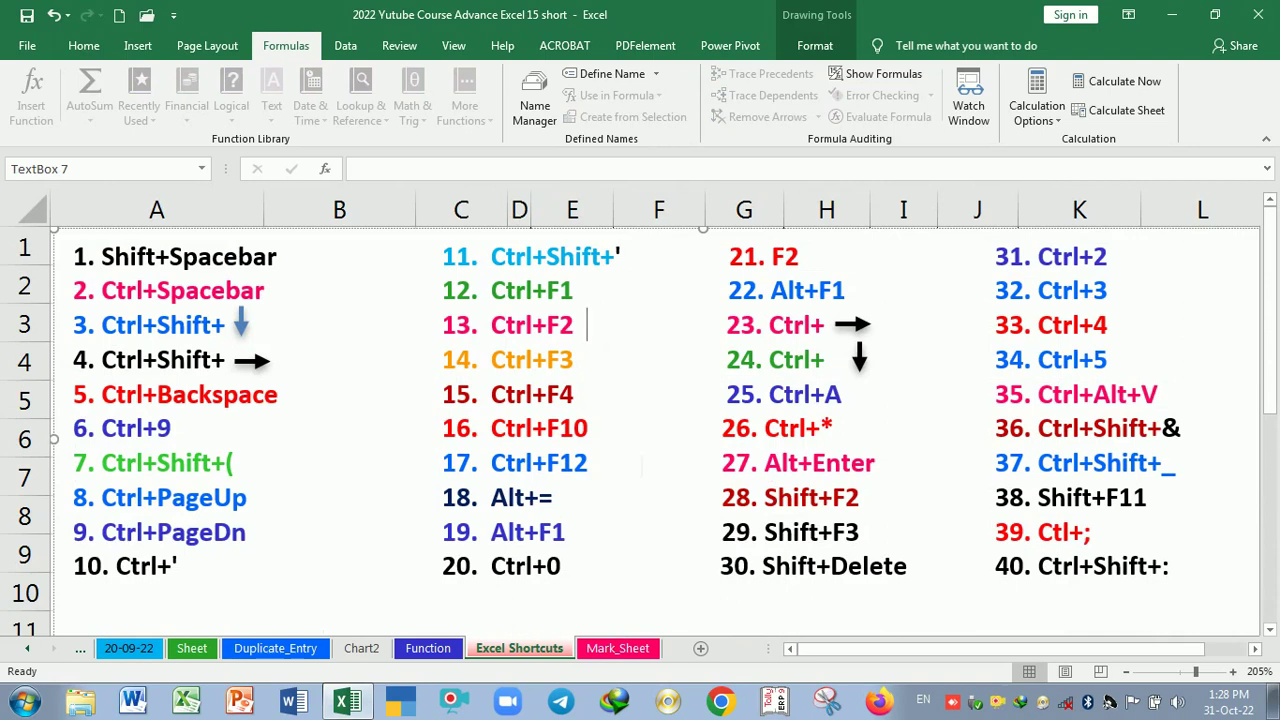
{"action": "left_click", "coordinate": [618, 648]}
{"action": "left_click", "coordinate": [622, 530]}
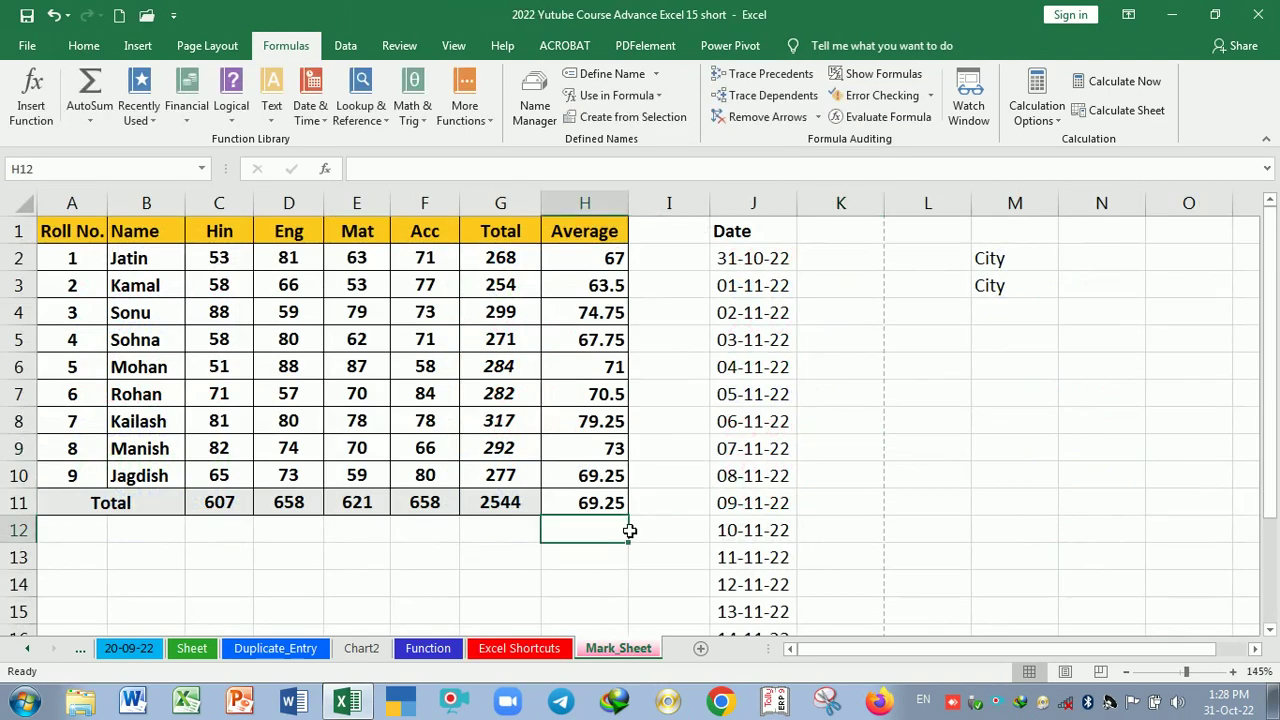
{"action": "key", "text": "ctrl+F2"}
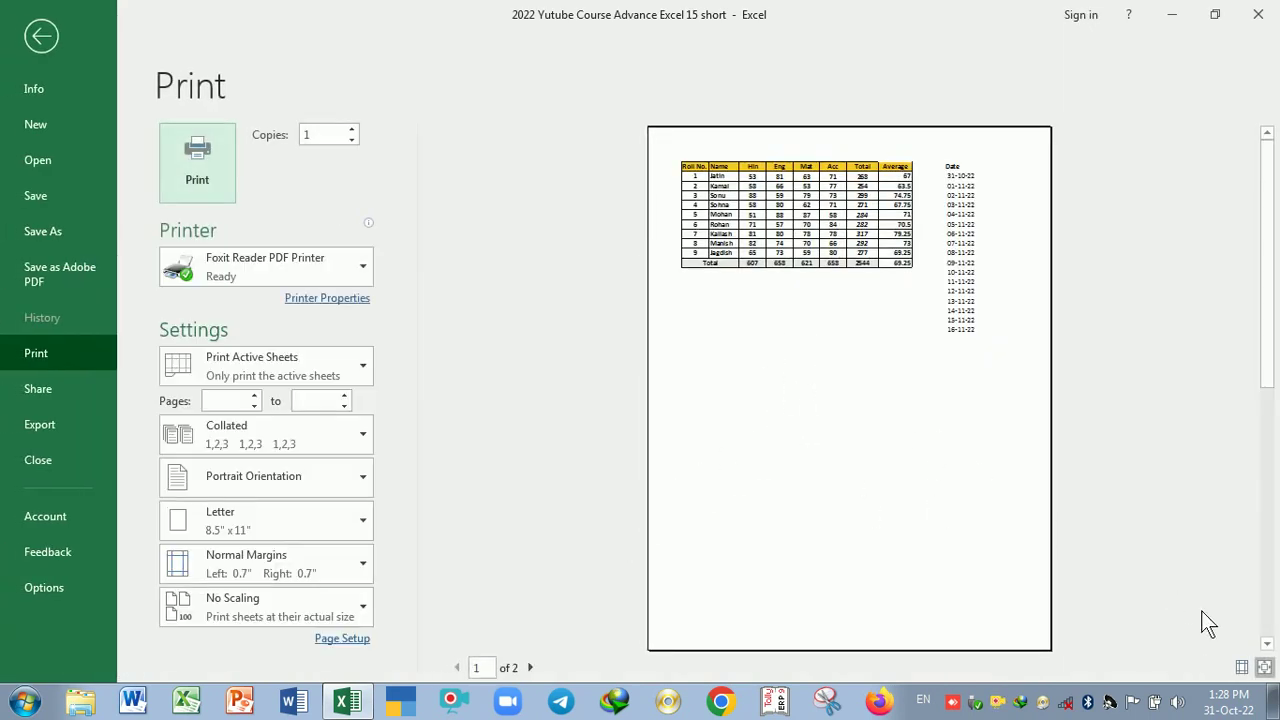
{"action": "left_click", "coordinate": [1264, 667]}
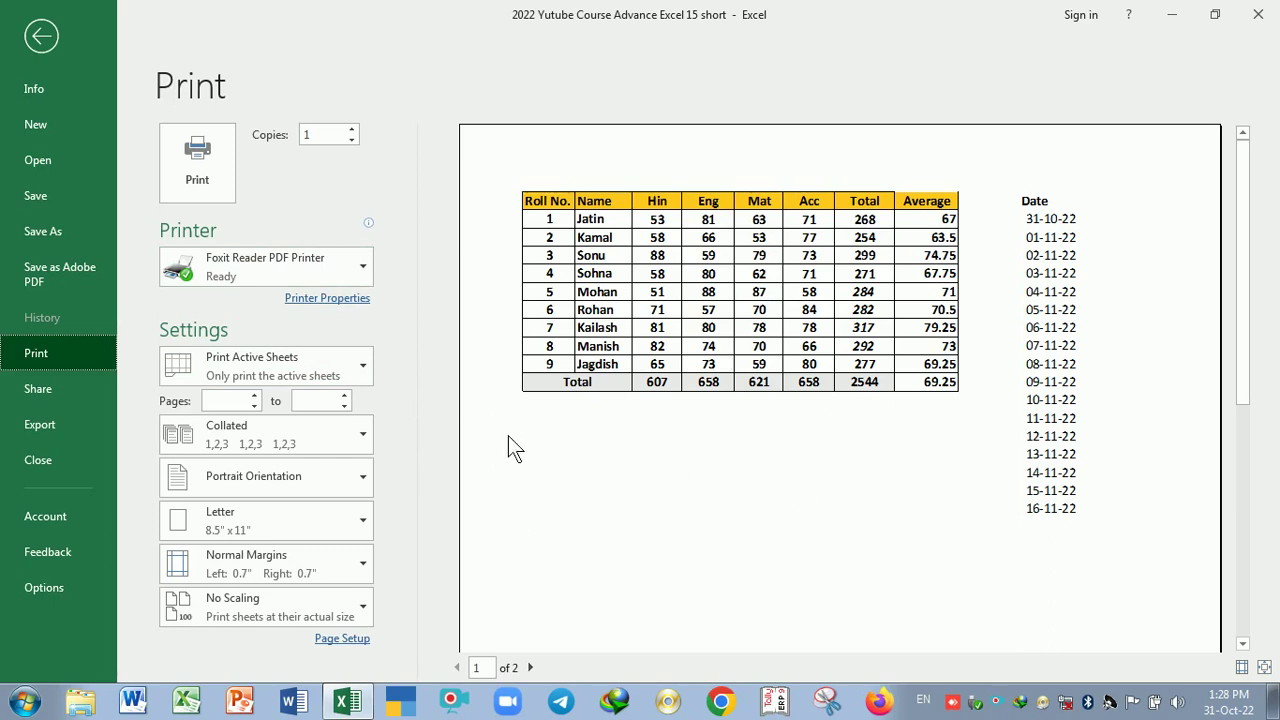
{"action": "key", "text": "Escape"}
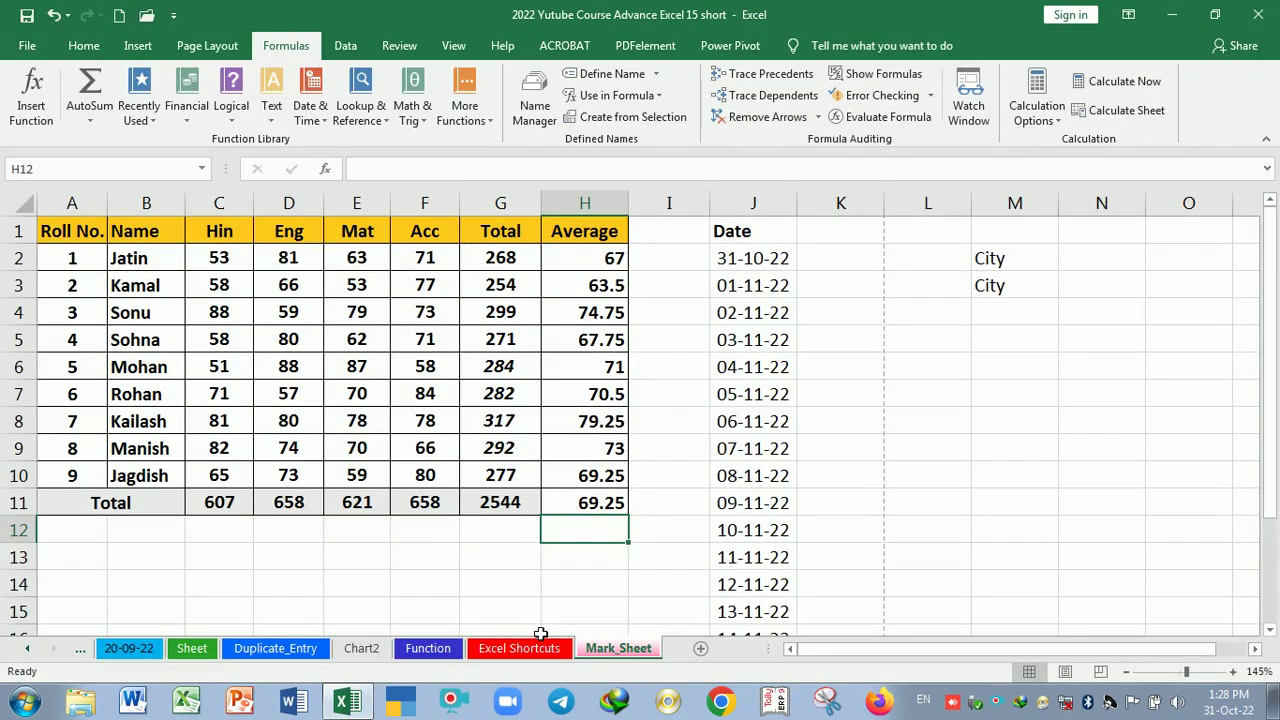
Step: Select the Acc marks F2:F10 on Mark_Sheet and define them as the name Acc in Name Manager
{"action": "left_click", "coordinate": [539, 647]}
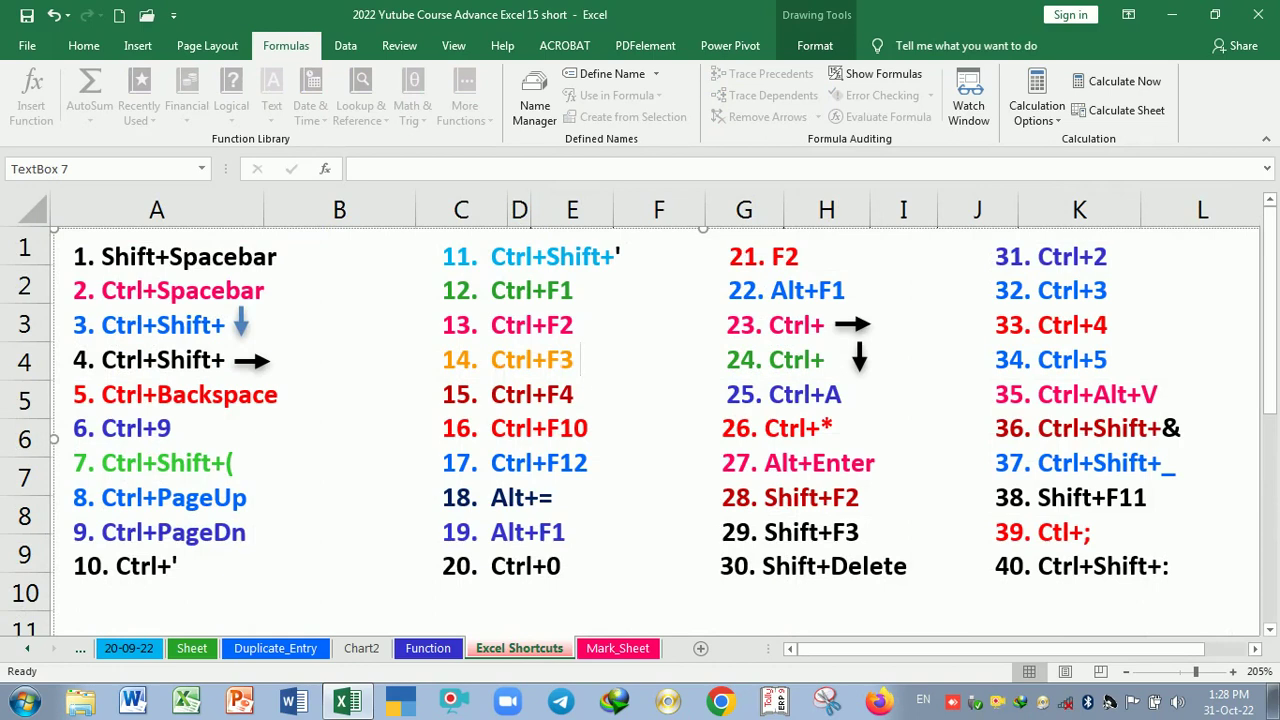
{"action": "left_click", "coordinate": [628, 652]}
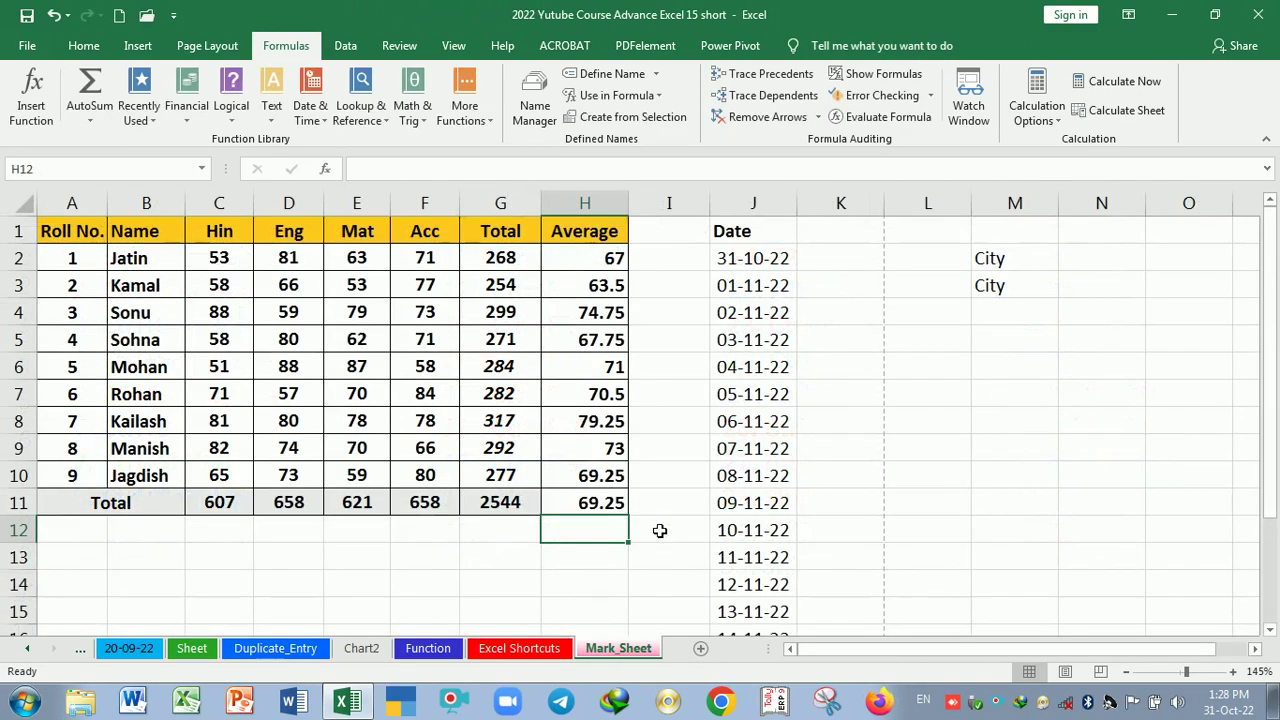
{"action": "left_click", "coordinate": [671, 551]}
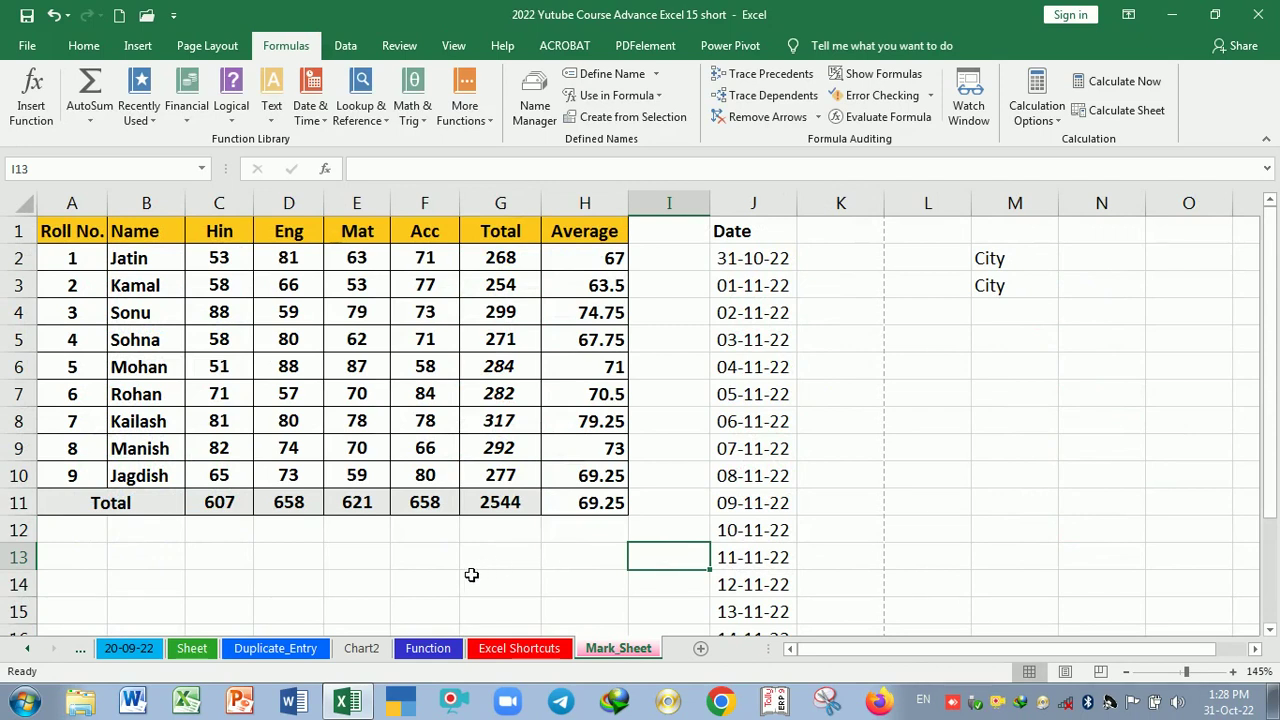
{"action": "left_click_drag", "start_coordinate": [438, 260], "coordinate": [430, 476]}
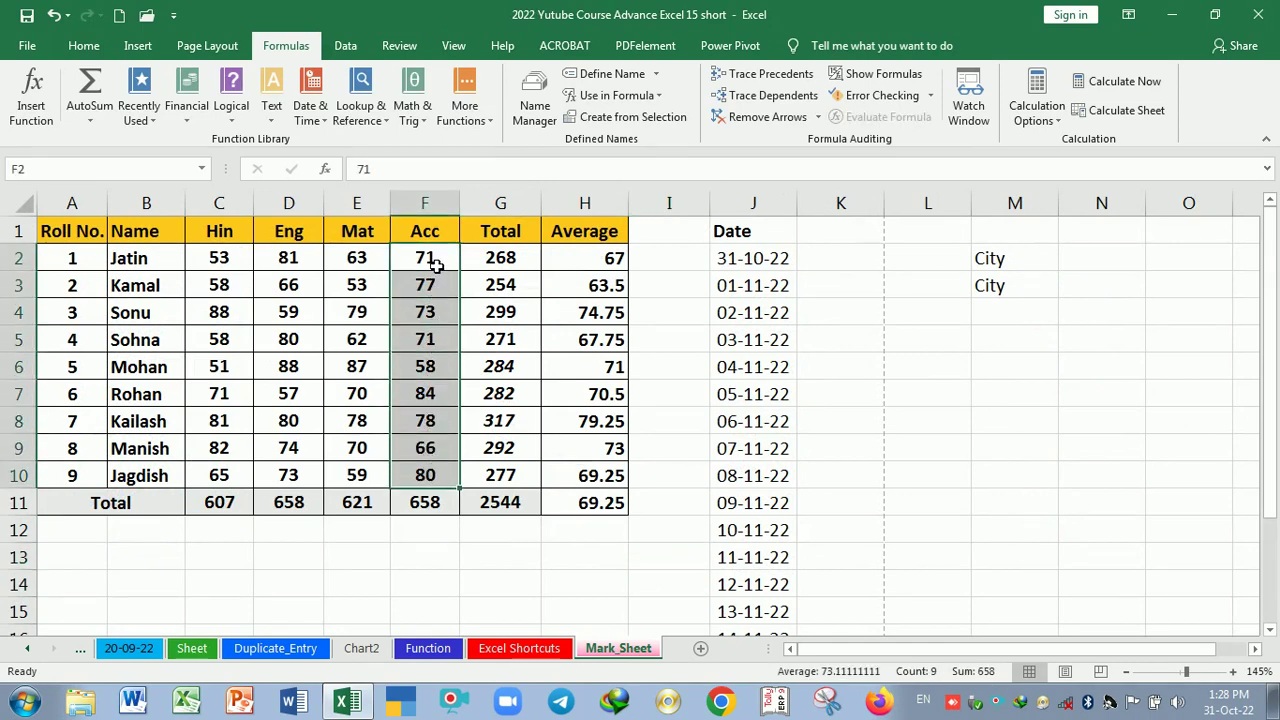
{"action": "left_click_drag", "start_coordinate": [431, 258], "coordinate": [430, 477]}
{"action": "key", "text": "ctrl+F3"}
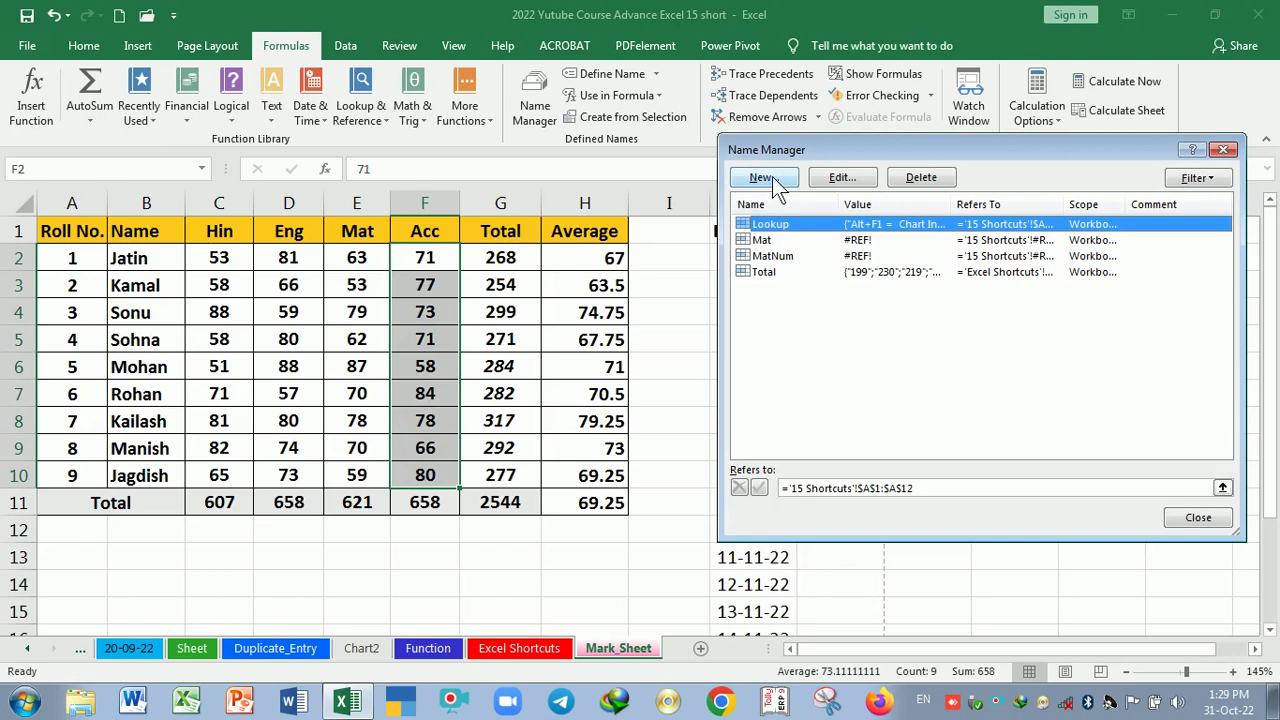
{"action": "left_click", "coordinate": [772, 178]}
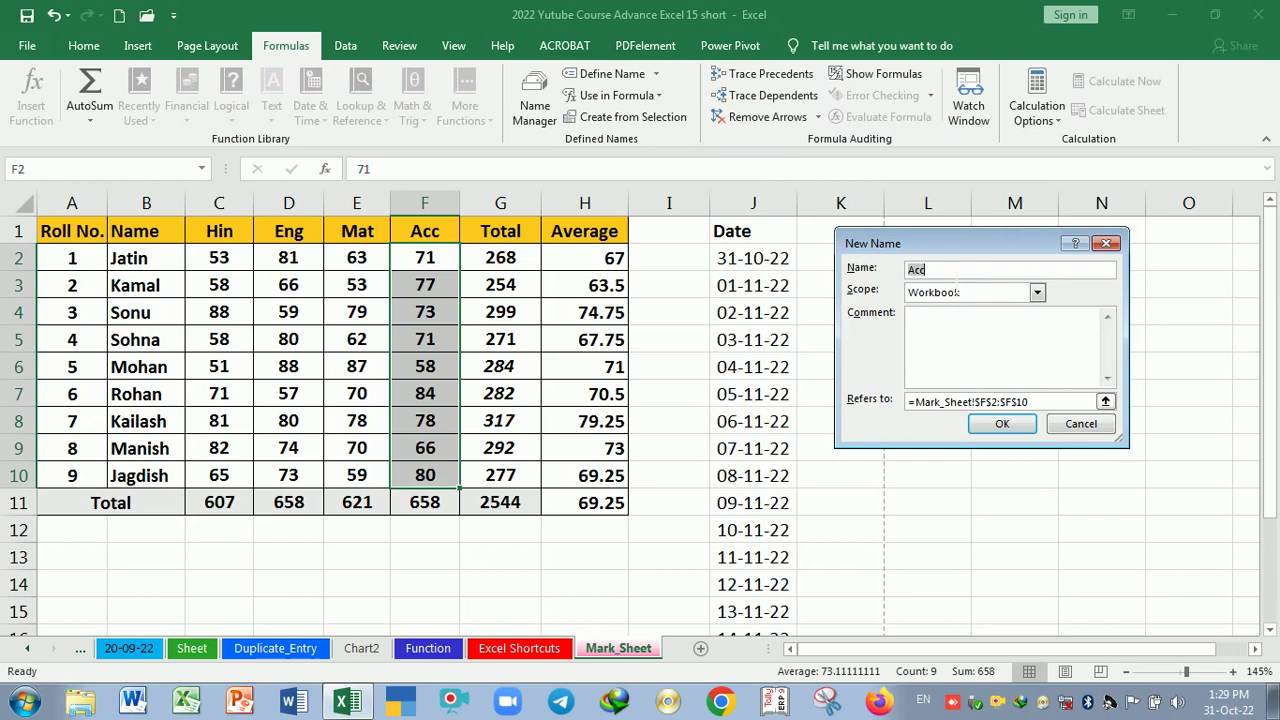
{"action": "left_click", "coordinate": [926, 270]}
{"action": "left_click", "coordinate": [1003, 424]}
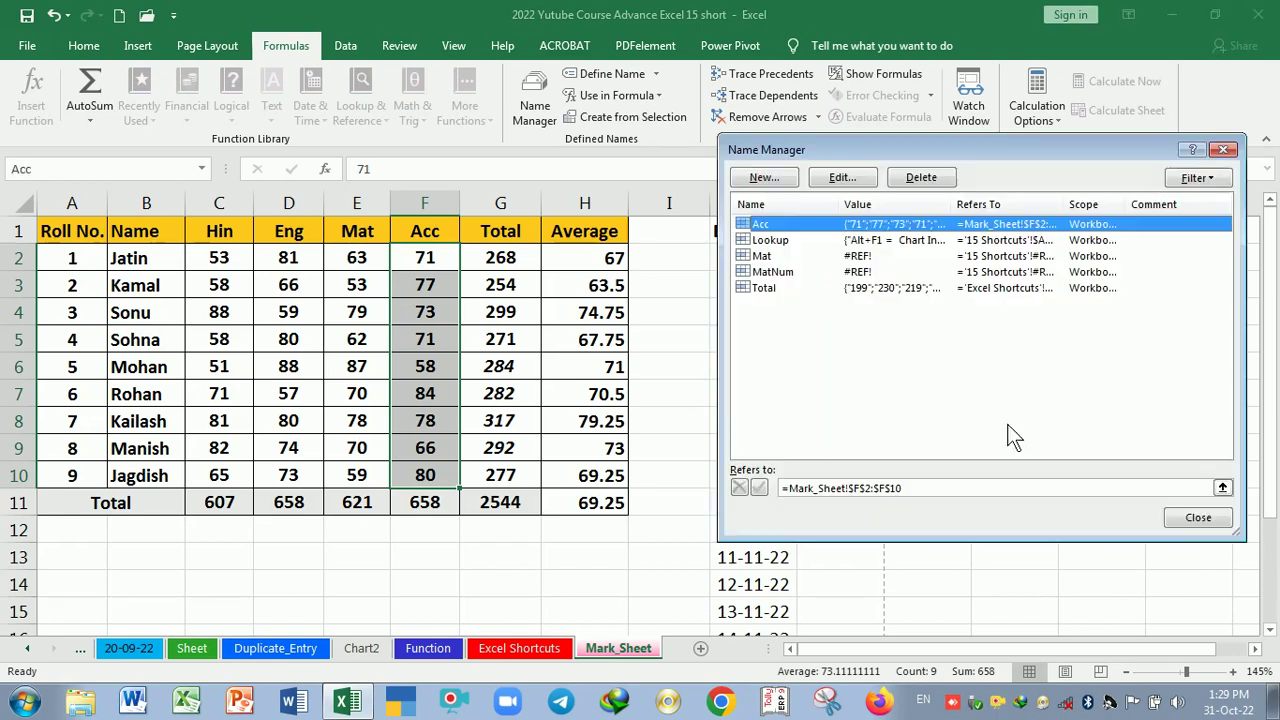
{"action": "left_click", "coordinate": [1198, 520]}
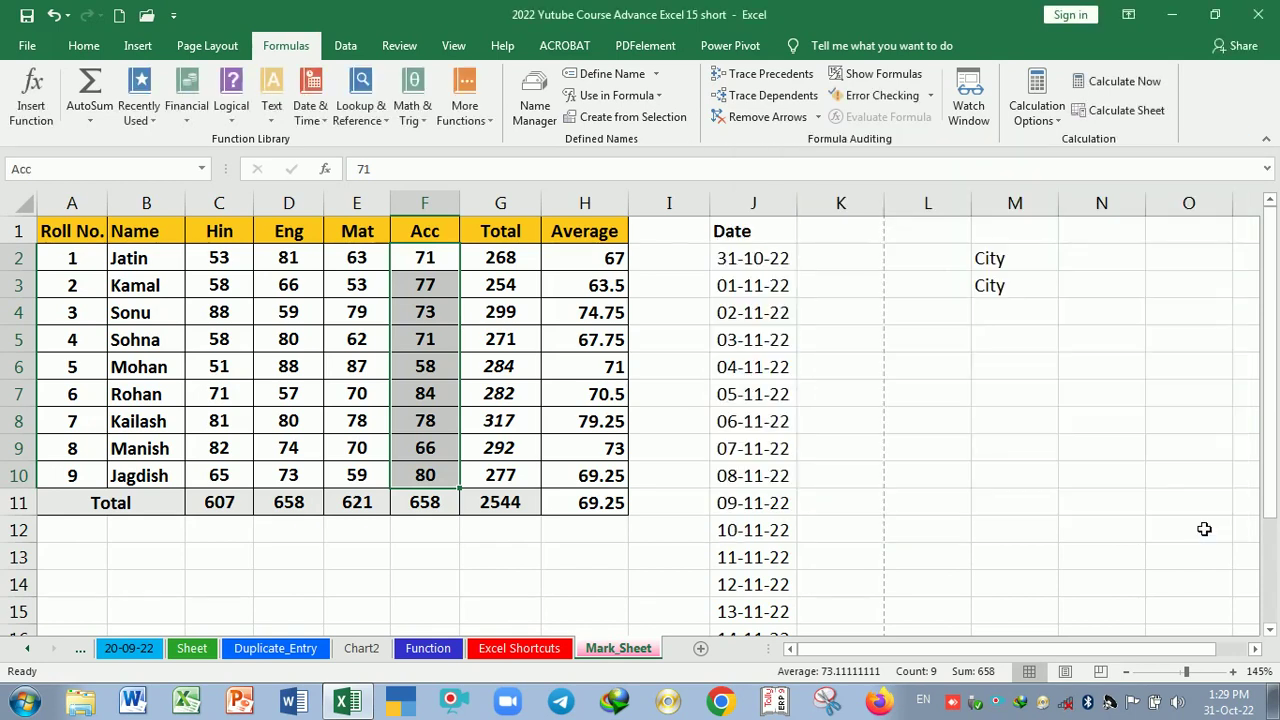
Step: Clear the selection on Mark_Sheet and add a new blank worksheet
{"action": "left_click", "coordinate": [933, 348]}
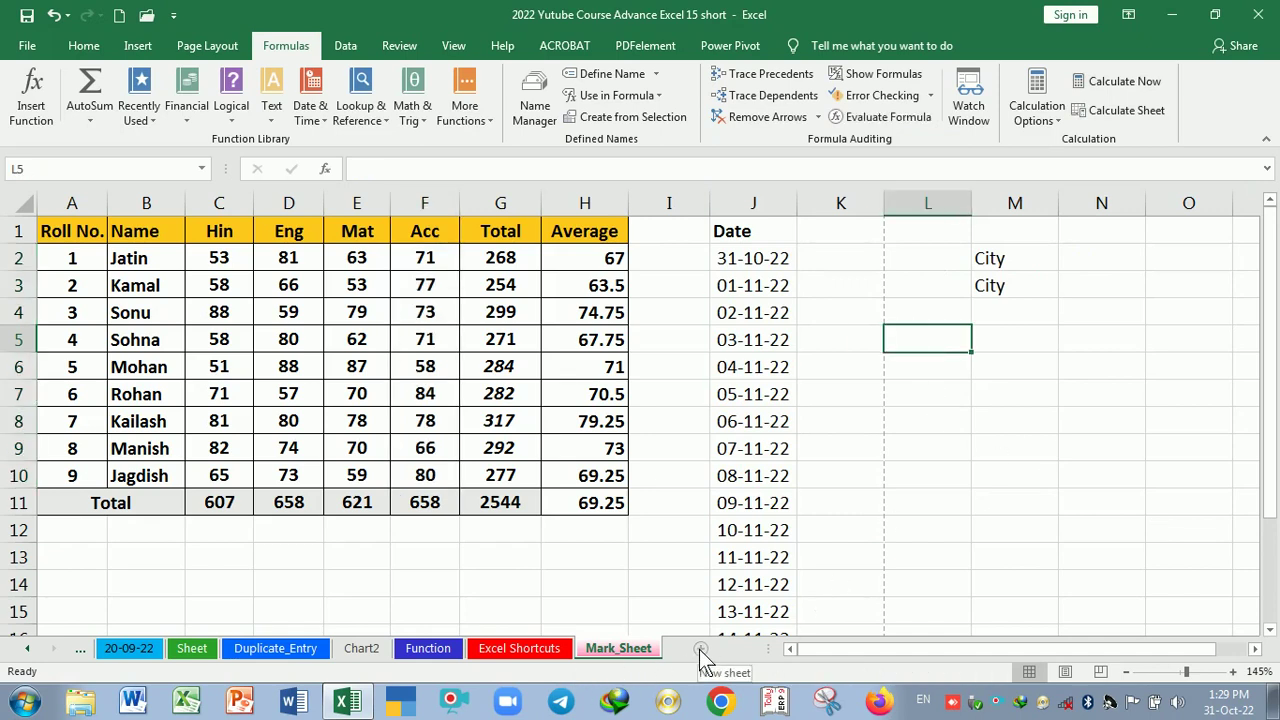
{"action": "left_click", "coordinate": [1021, 351]}
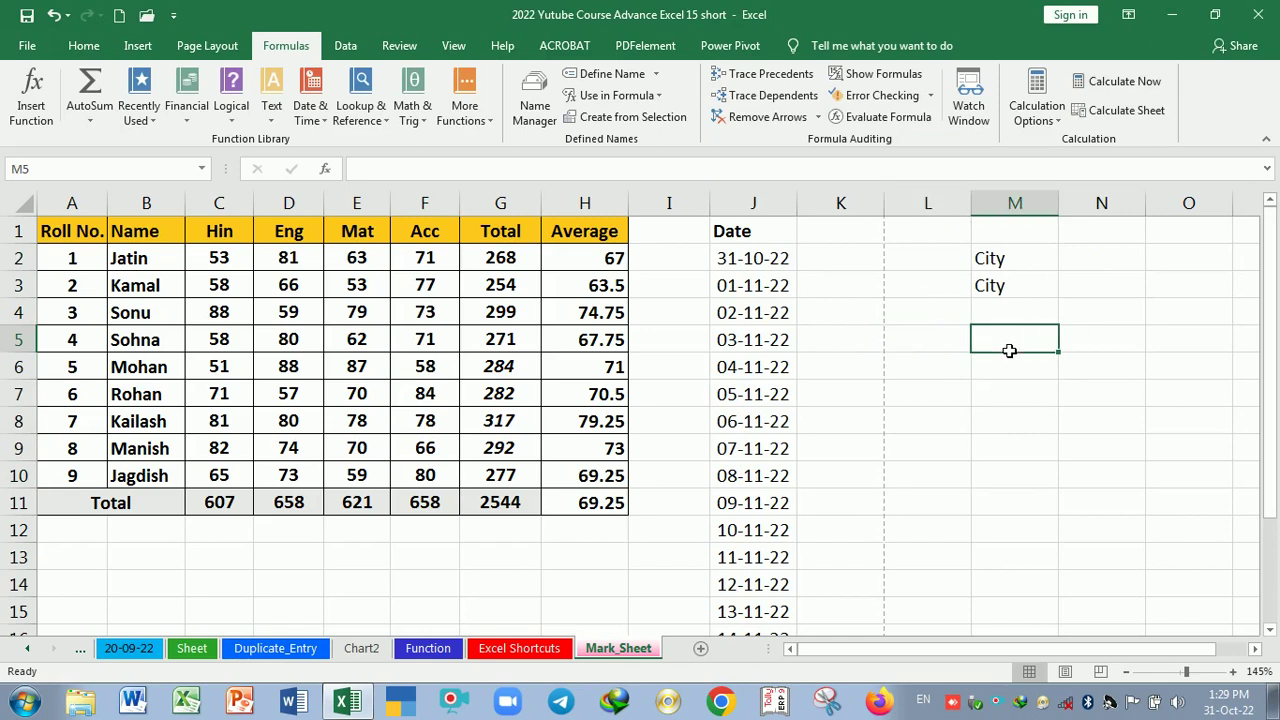
{"action": "left_click", "coordinate": [701, 648]}
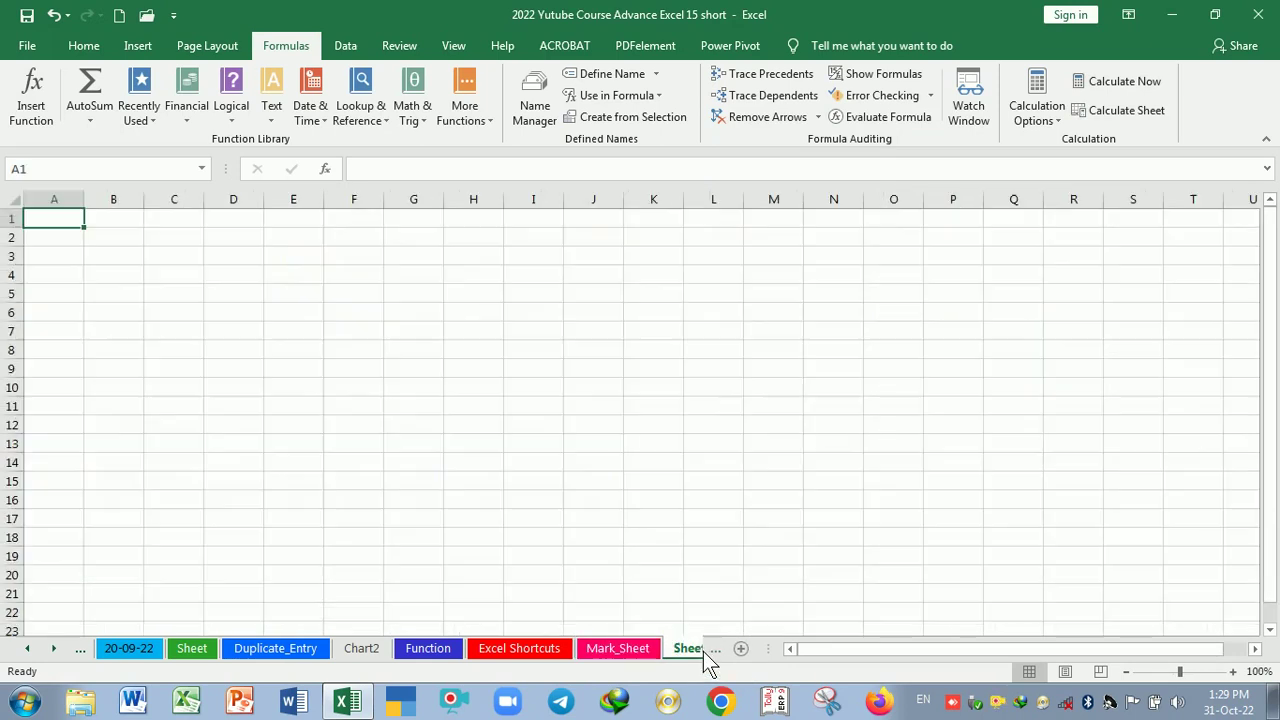
Step: Enter =SUM(Acc) in G2, picking the Acc named range from autocomplete
{"action": "left_click", "coordinate": [423, 244]}
{"action": "type", "text": "=s"}
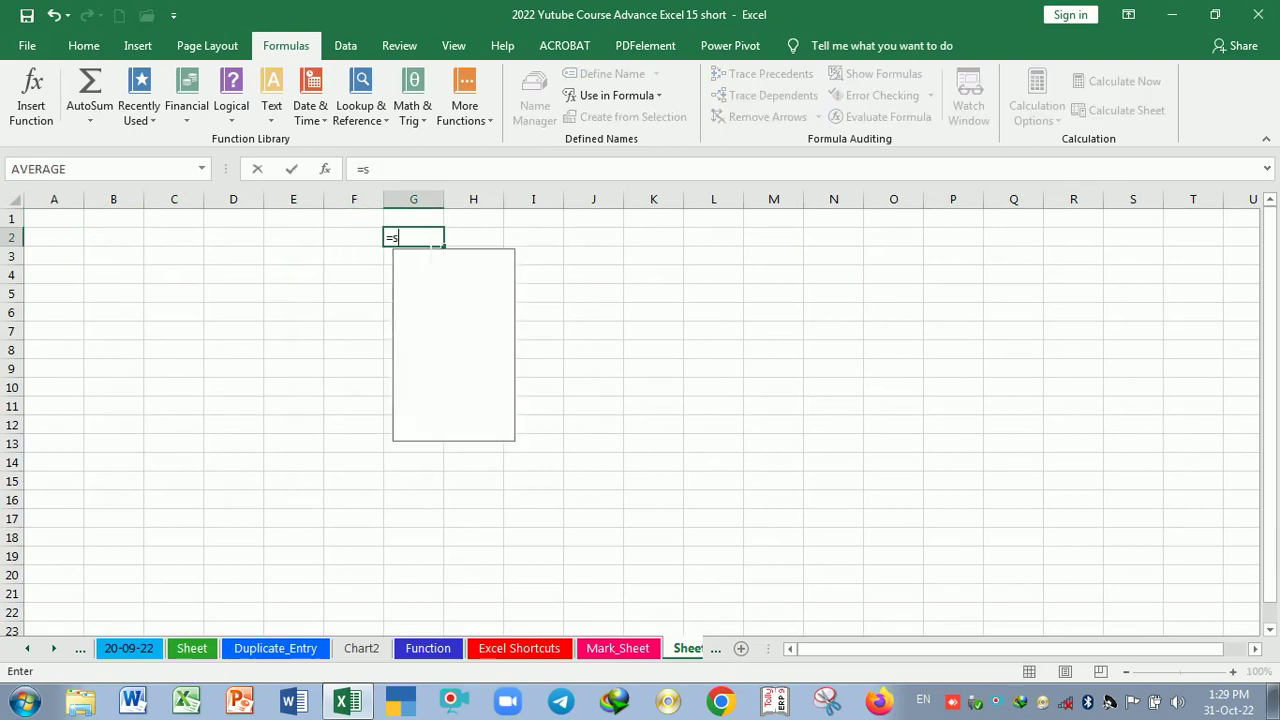
{"action": "type", "text": "um"}
{"action": "key", "text": "Tab"}
{"action": "type", "text": "a"}
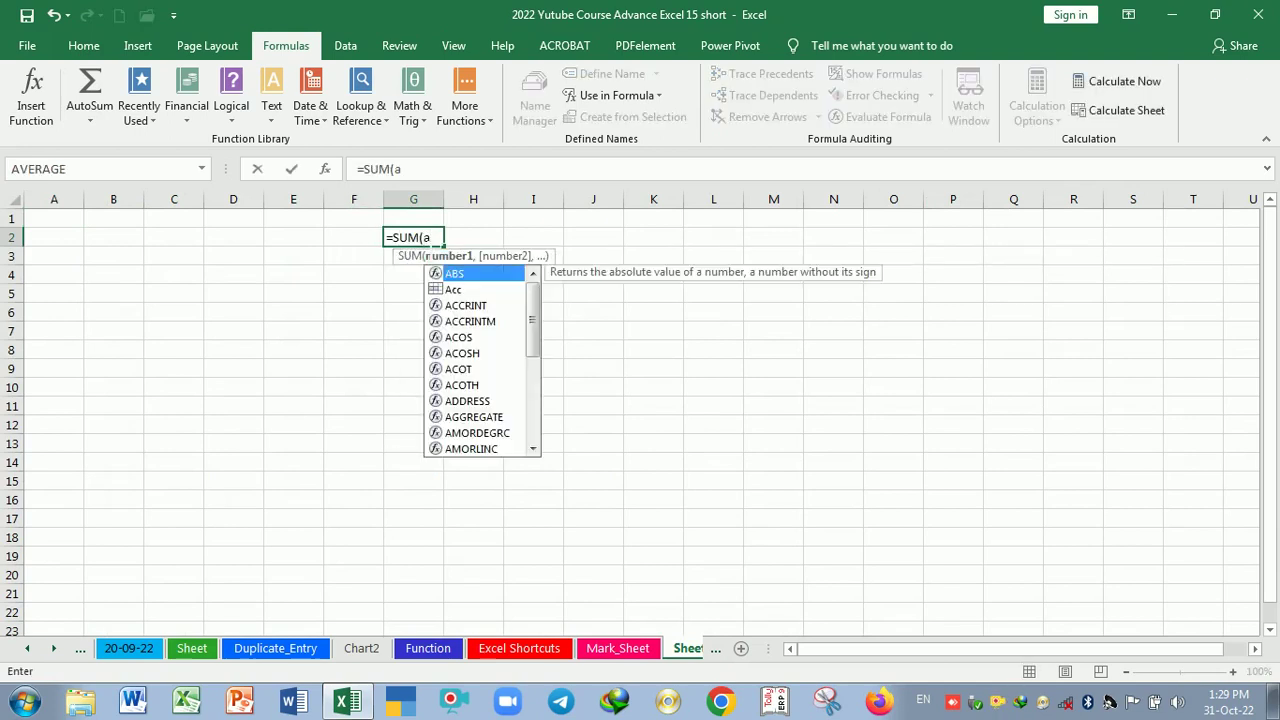
{"action": "type", "text": "a"}
{"action": "key", "text": "BackSpace"}
{"action": "type", "text": "c"}
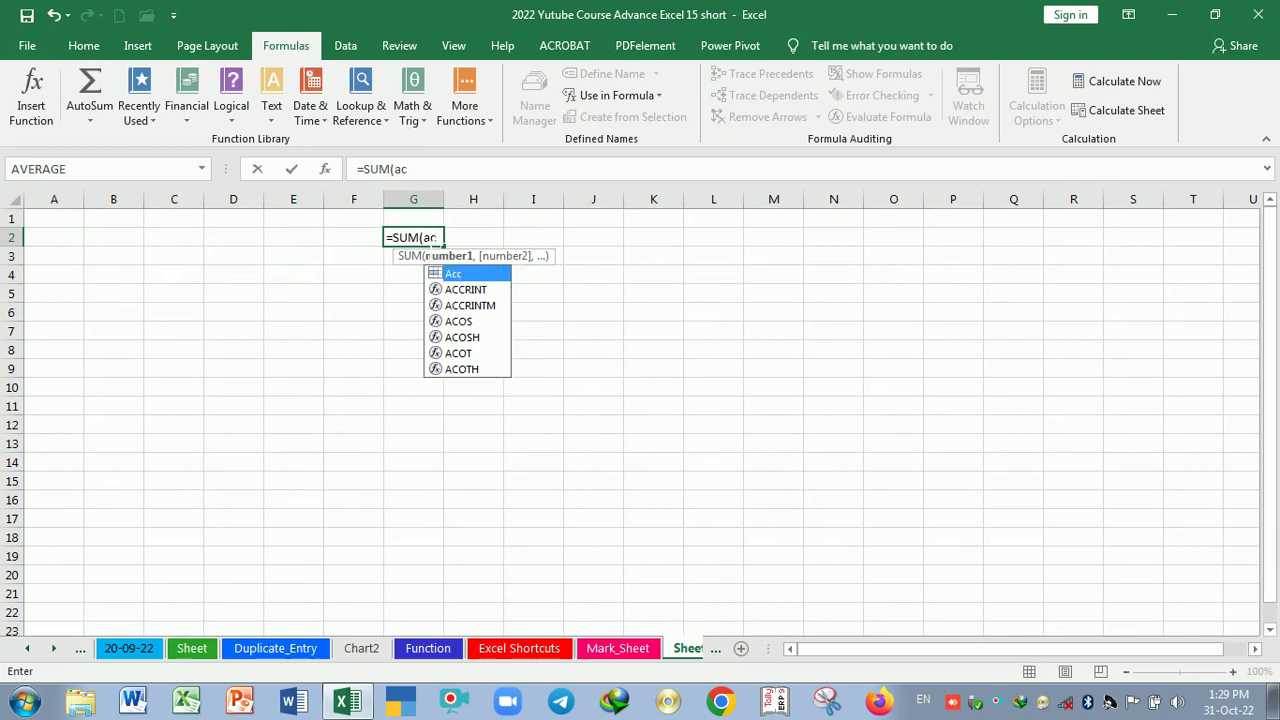
{"action": "type", "text": "c"}
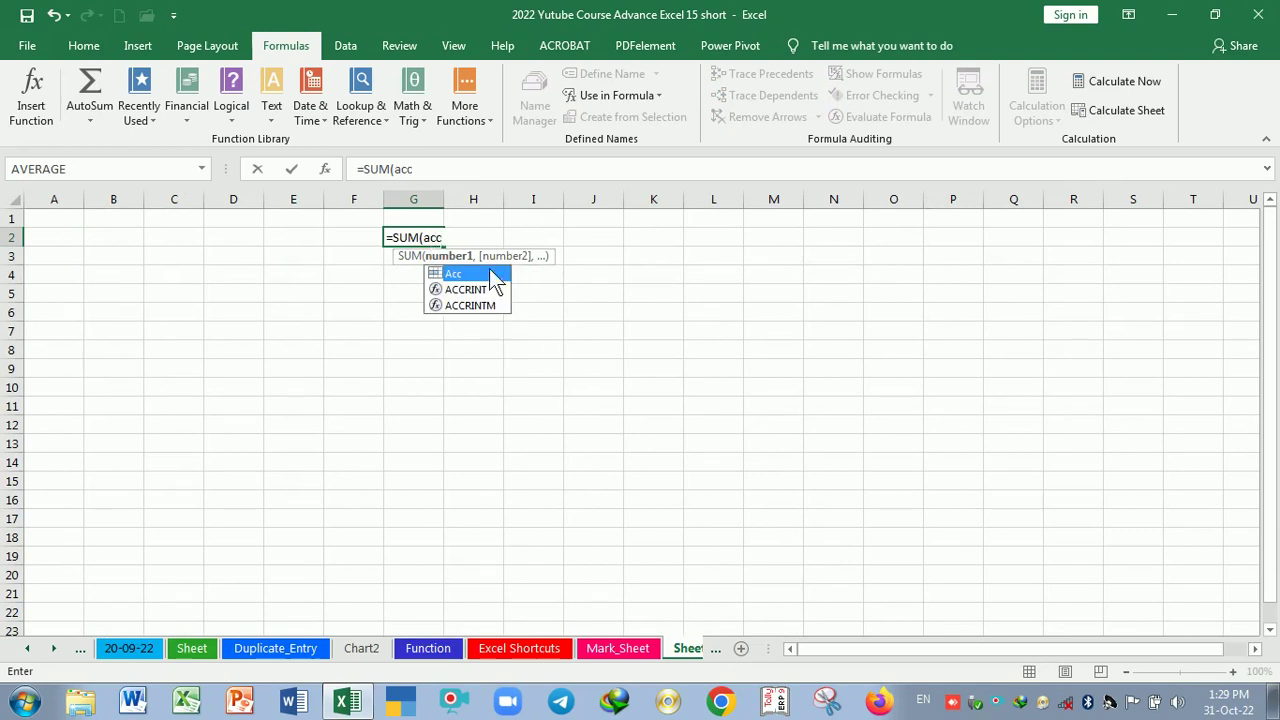
{"action": "left_click_drag", "start_coordinate": [476, 258], "coordinate": [710, 306]}
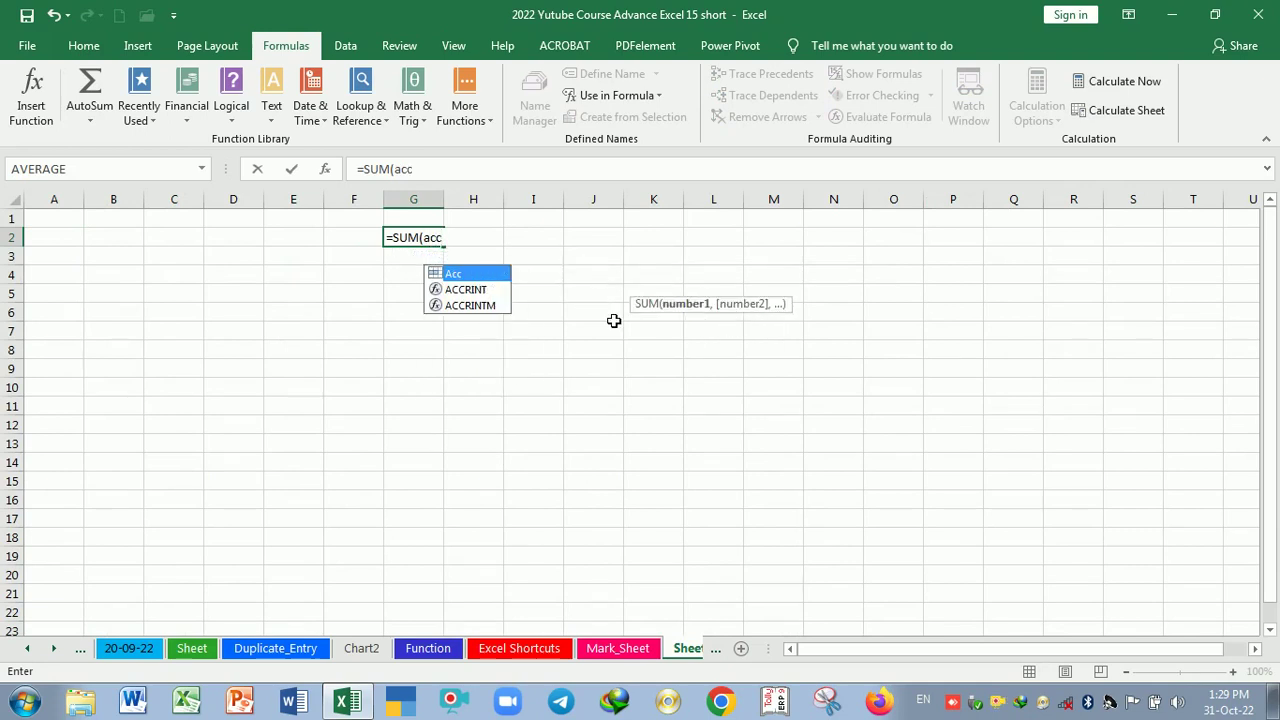
{"action": "left_click", "coordinate": [457, 278]}
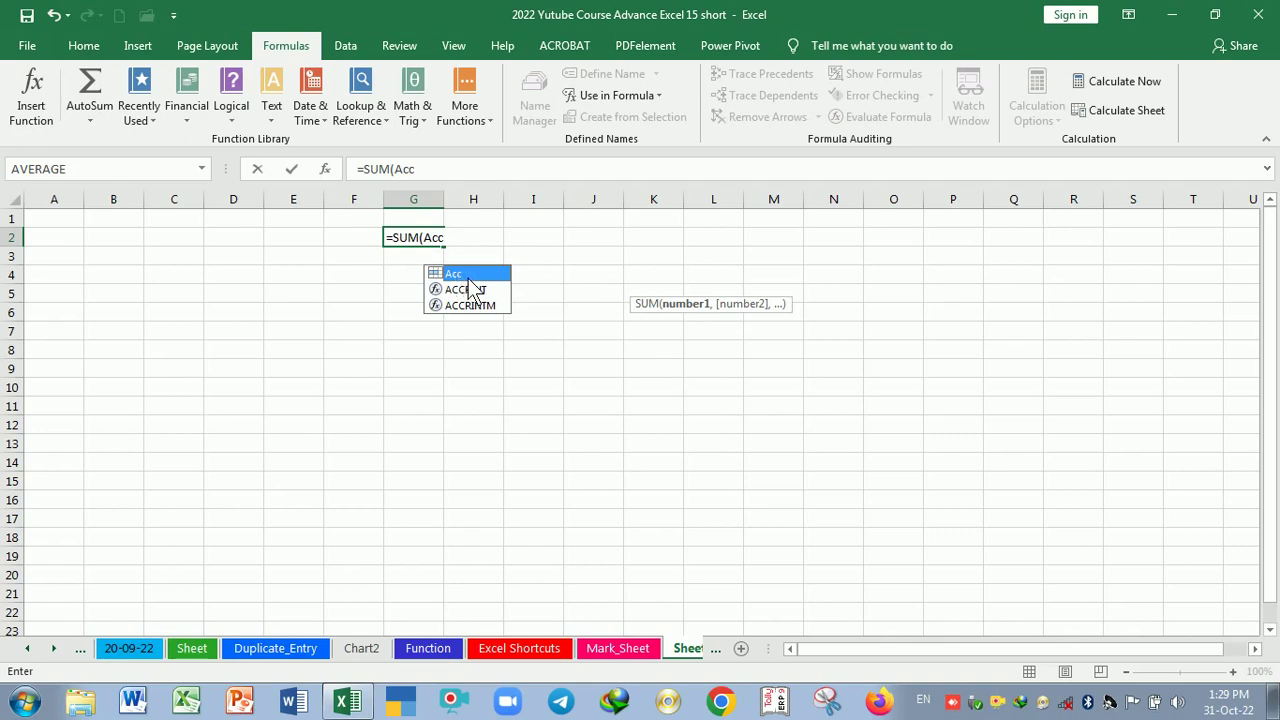
{"action": "left_click", "coordinate": [543, 300]}
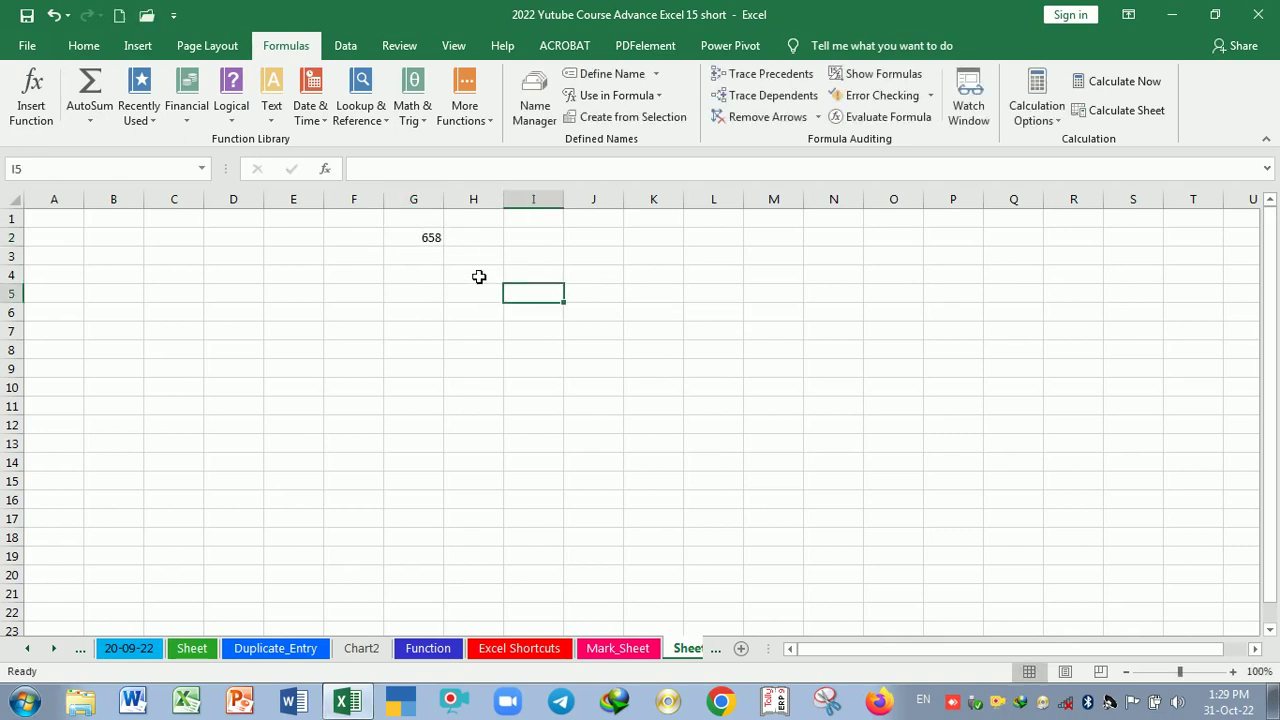
Step: Check that G2 totals 658, then return to Mark_Sheet
{"action": "left_click", "coordinate": [424, 238]}
{"action": "left_click", "coordinate": [429, 258]}
{"action": "left_click", "coordinate": [424, 242]}
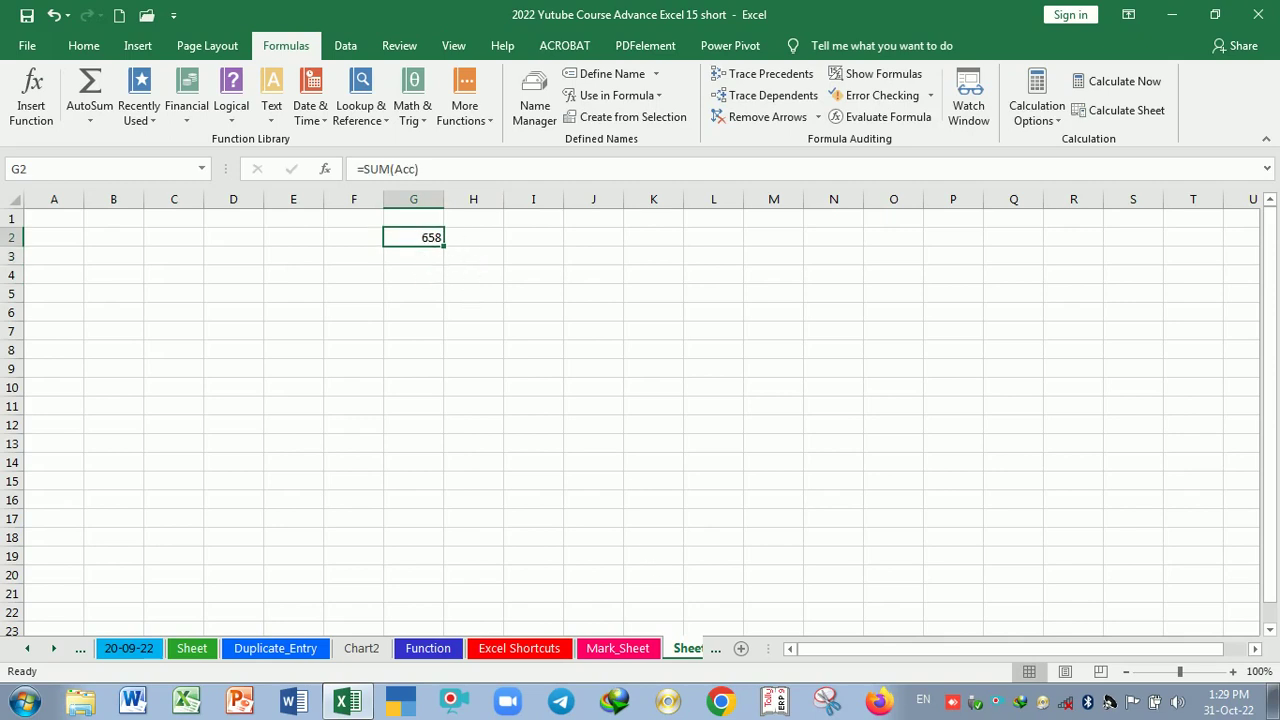
{"action": "left_click", "coordinate": [614, 649]}
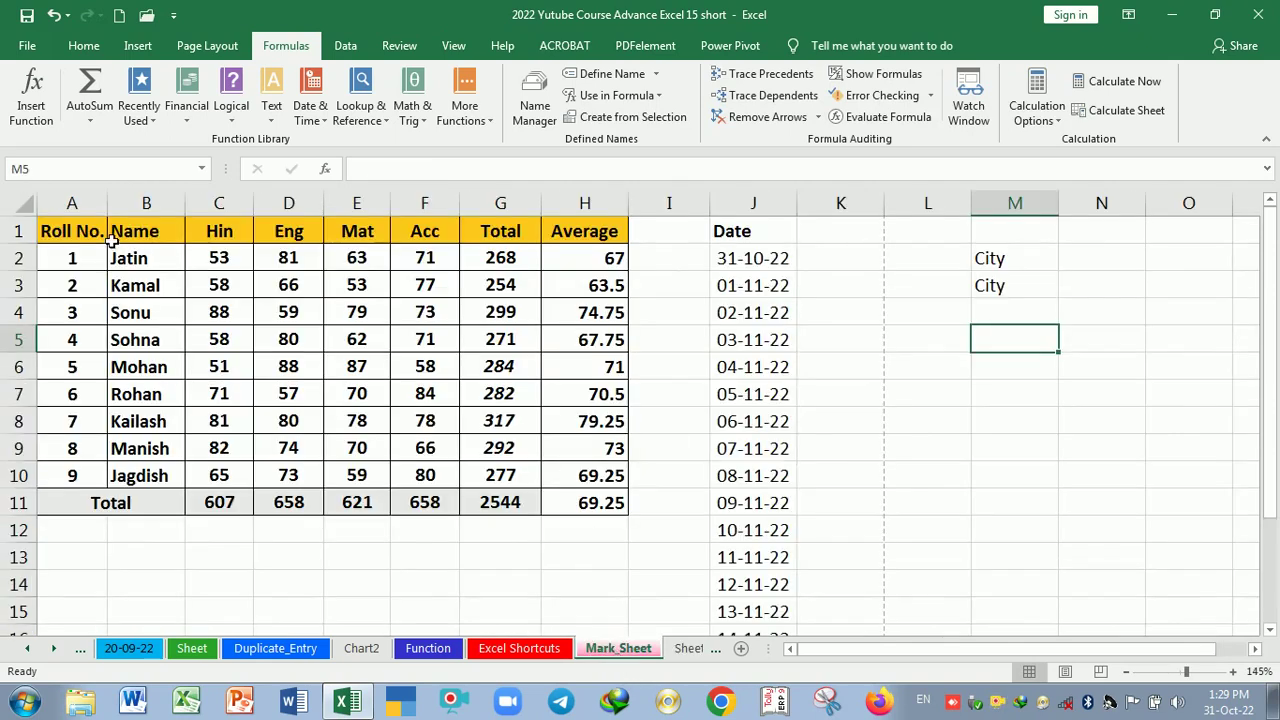
Step: Select Mark_Sheet ranges A1:H11, E2:E10, A1:G8 and A1:D4, then visit Sheet4 and Excel Shortcuts
{"action": "left_click_drag", "start_coordinate": [92, 232], "coordinate": [595, 508]}
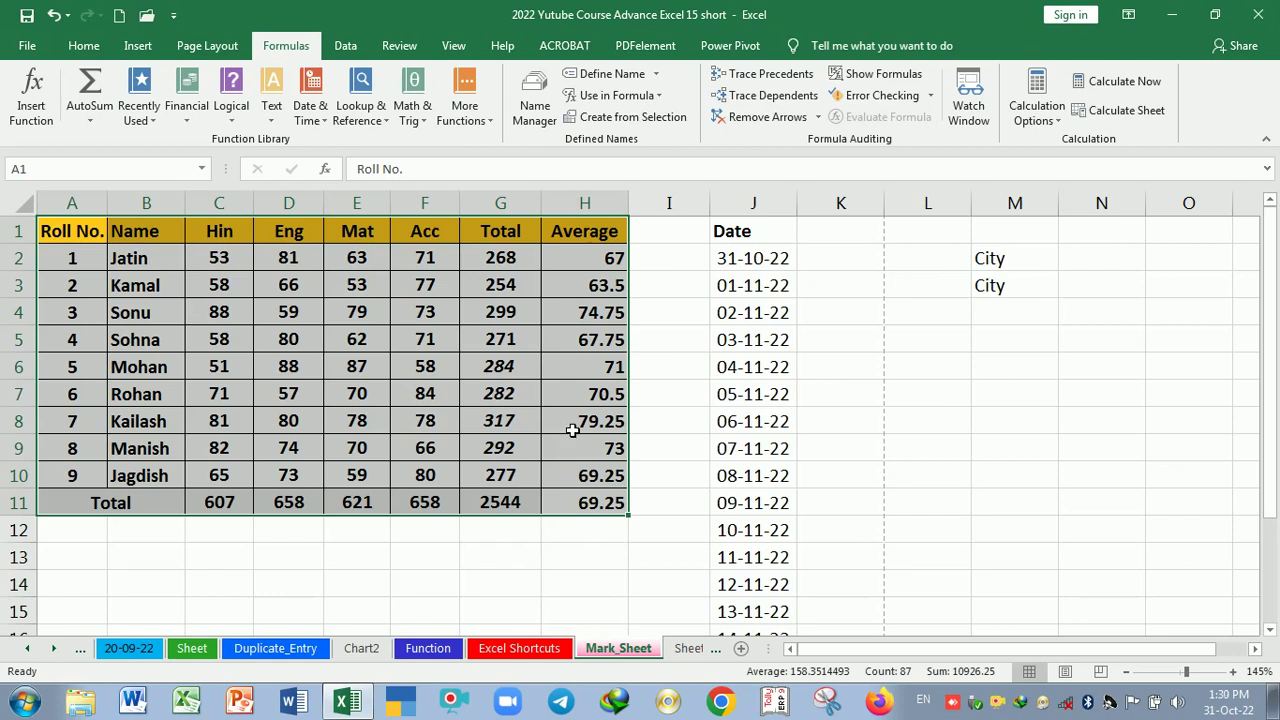
{"action": "left_click", "coordinate": [960, 378]}
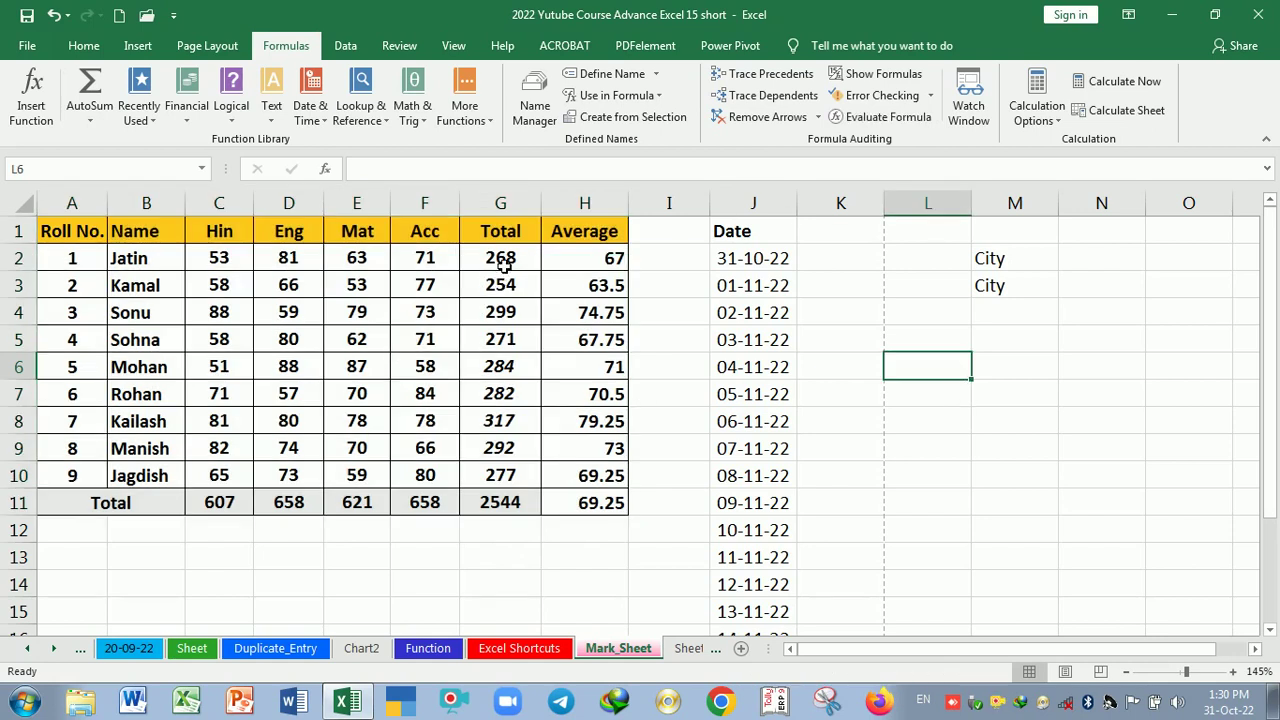
{"action": "left_click_drag", "start_coordinate": [356, 258], "coordinate": [359, 477]}
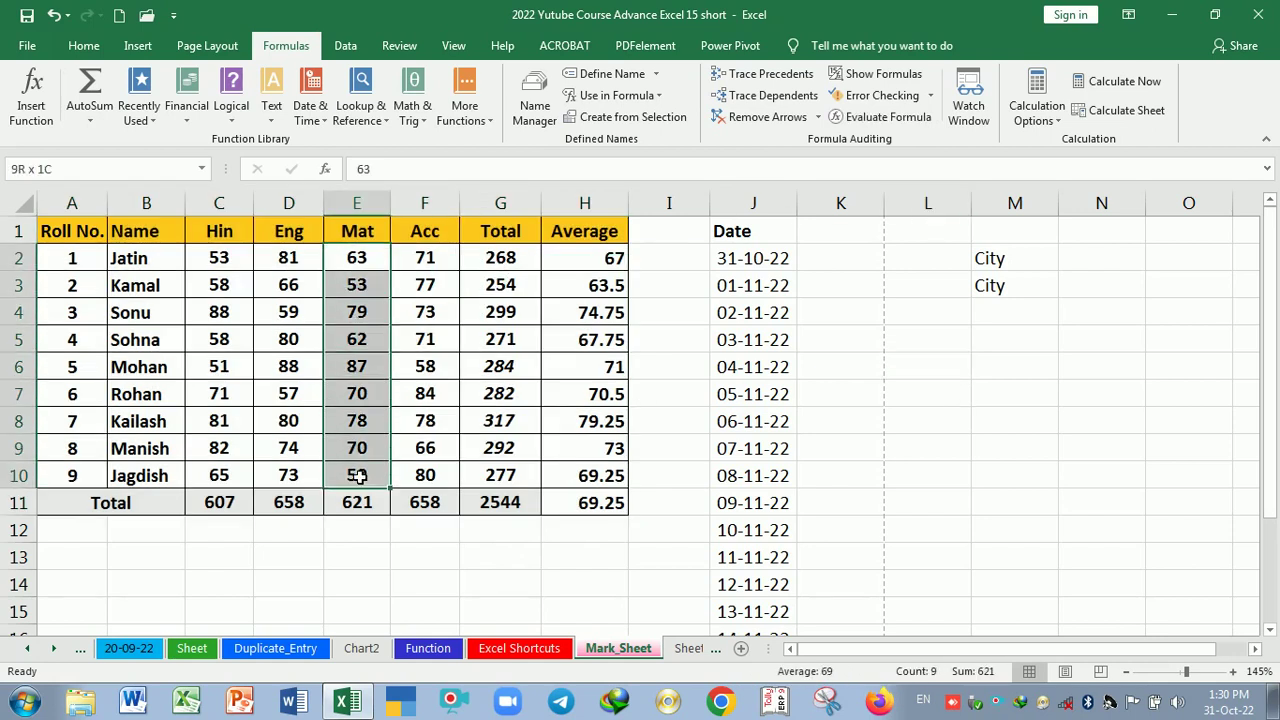
{"action": "mouse_move", "coordinate": [82, 233]}
{"action": "left_mouse_down"}
{"action": "mouse_move", "coordinate": [527, 447]}
{"action": "mouse_move", "coordinate": [582, 502]}
{"action": "left_mouse_up"}
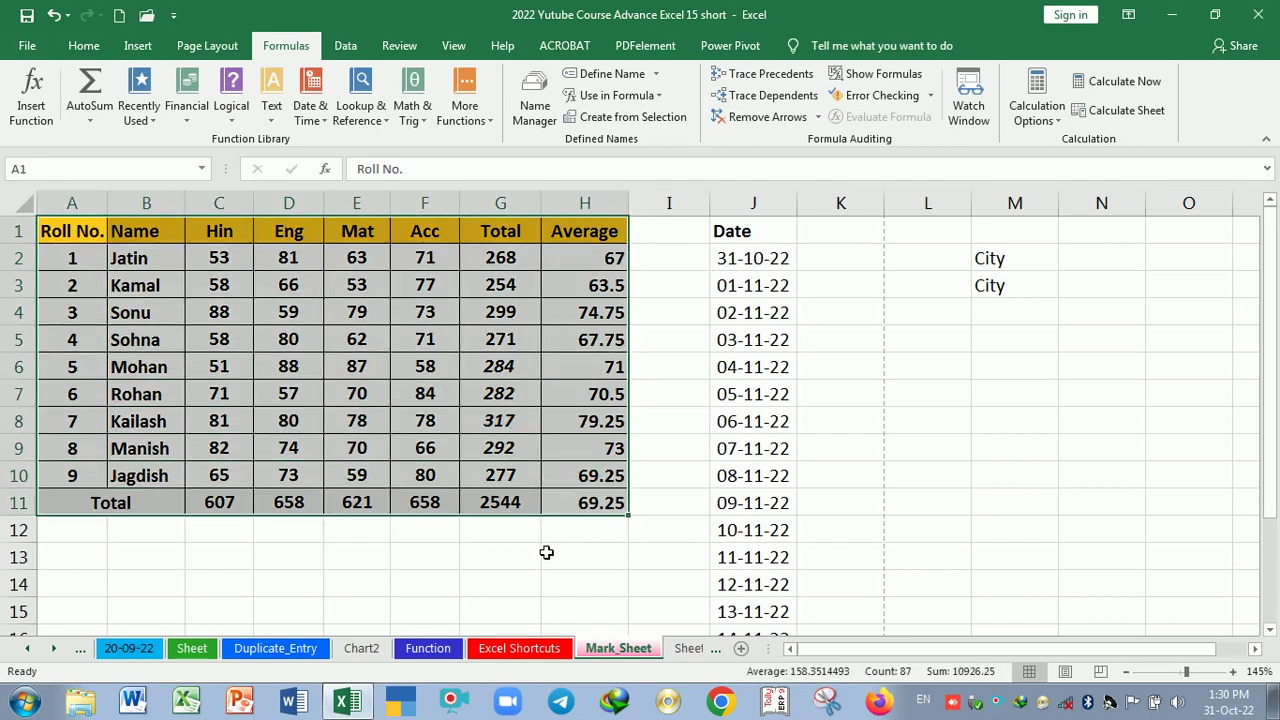
{"action": "left_click", "coordinate": [430, 556]}
{"action": "mouse_move", "coordinate": [100, 232]}
{"action": "left_mouse_down"}
{"action": "mouse_move", "coordinate": [333, 341]}
{"action": "mouse_move", "coordinate": [597, 506]}
{"action": "left_mouse_up"}
{"action": "left_click", "coordinate": [687, 650]}
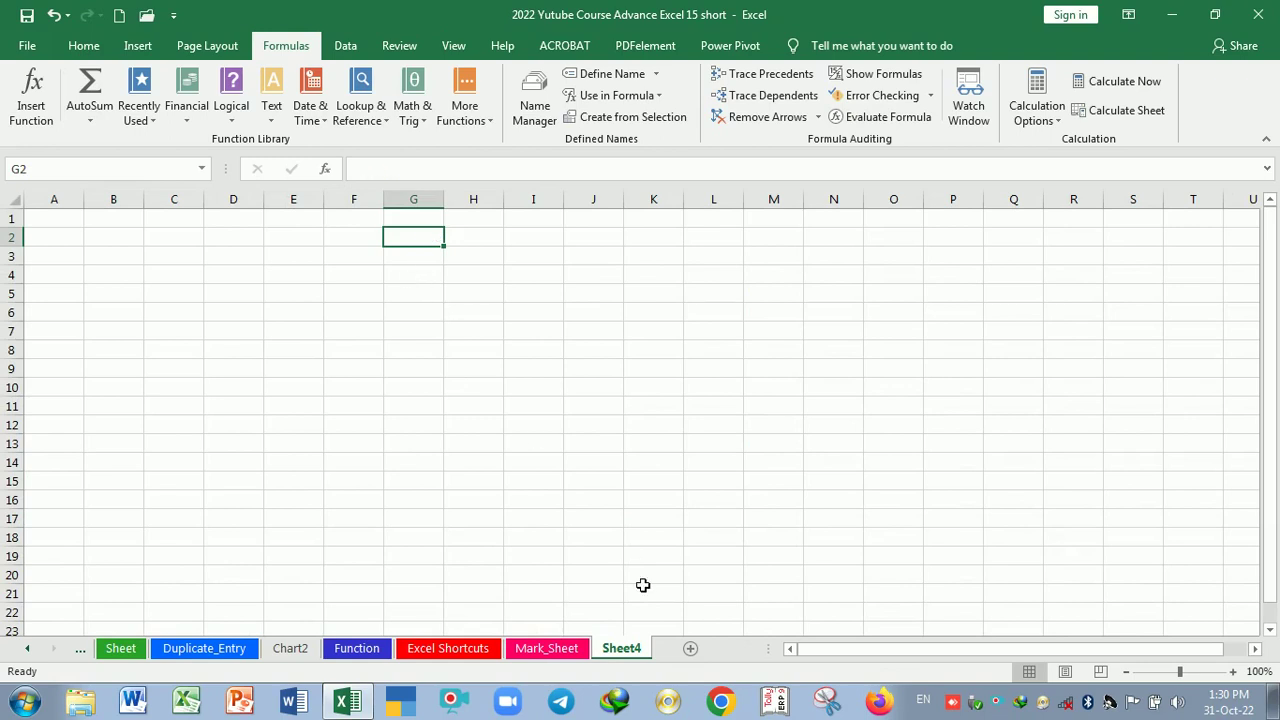
{"action": "left_click", "coordinate": [486, 654]}
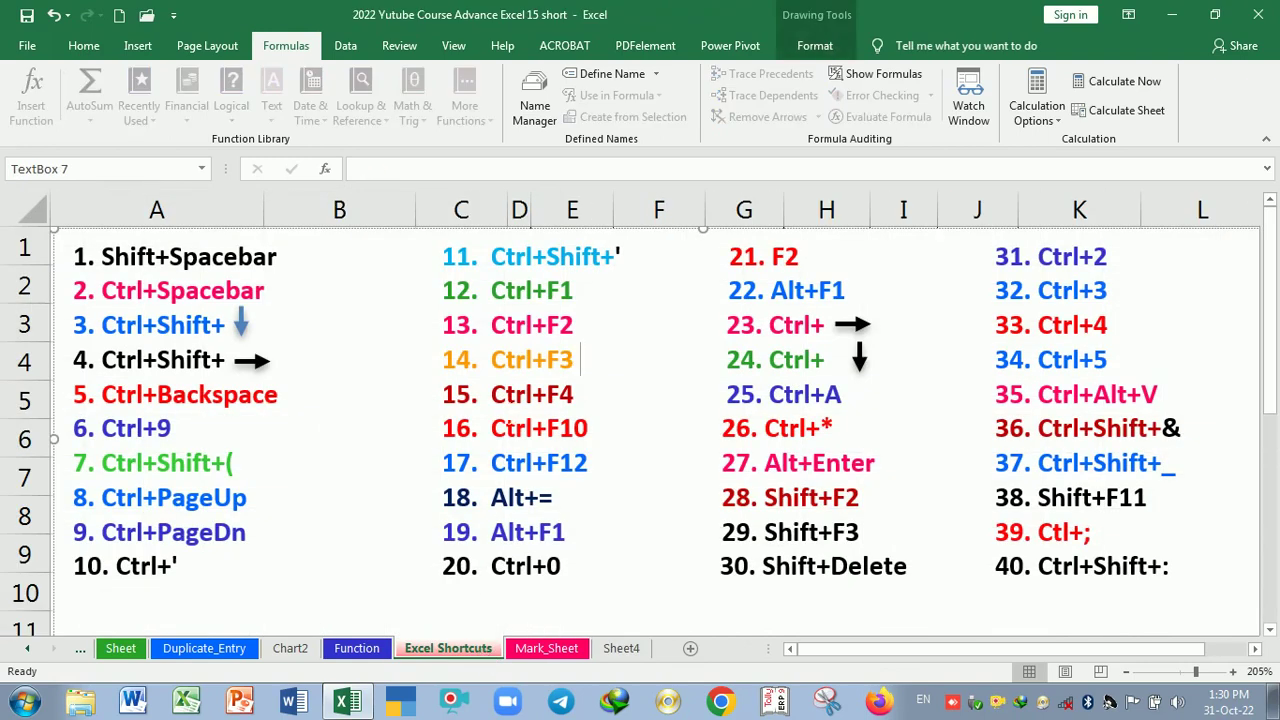
{"action": "left_click_drag", "start_coordinate": [491, 395], "coordinate": [586, 405]}
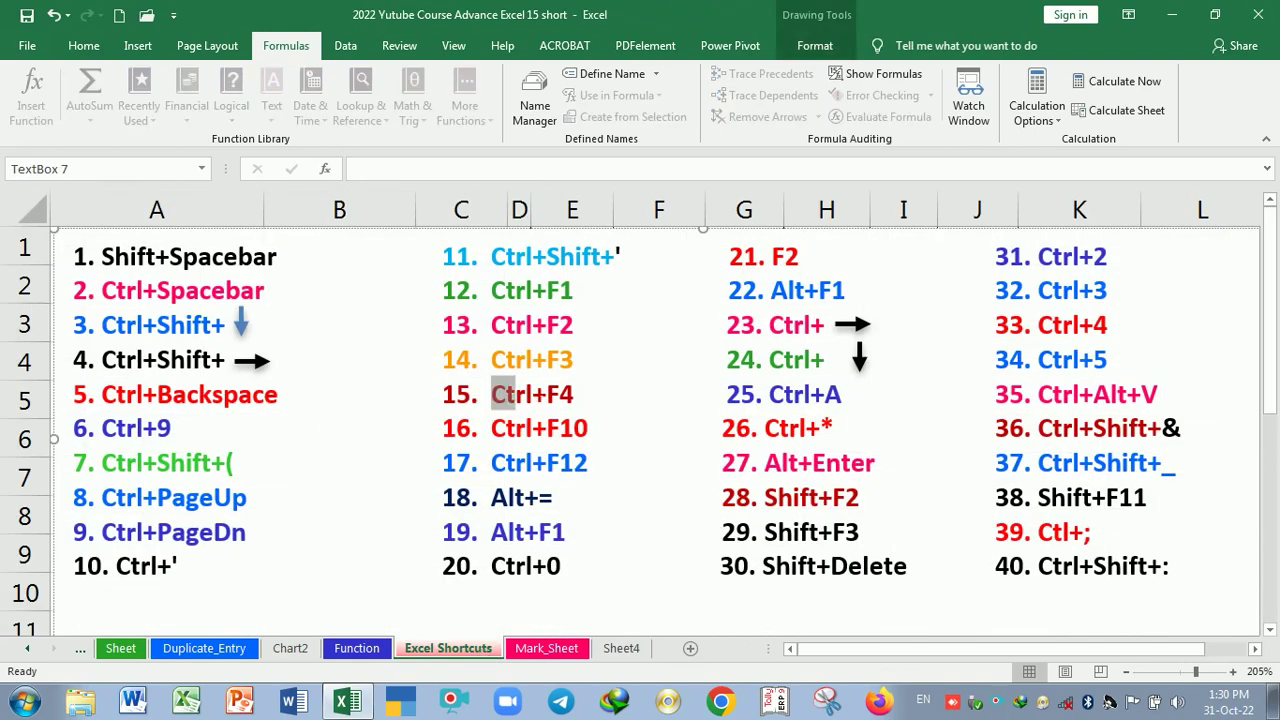
{"action": "left_click", "coordinate": [581, 394]}
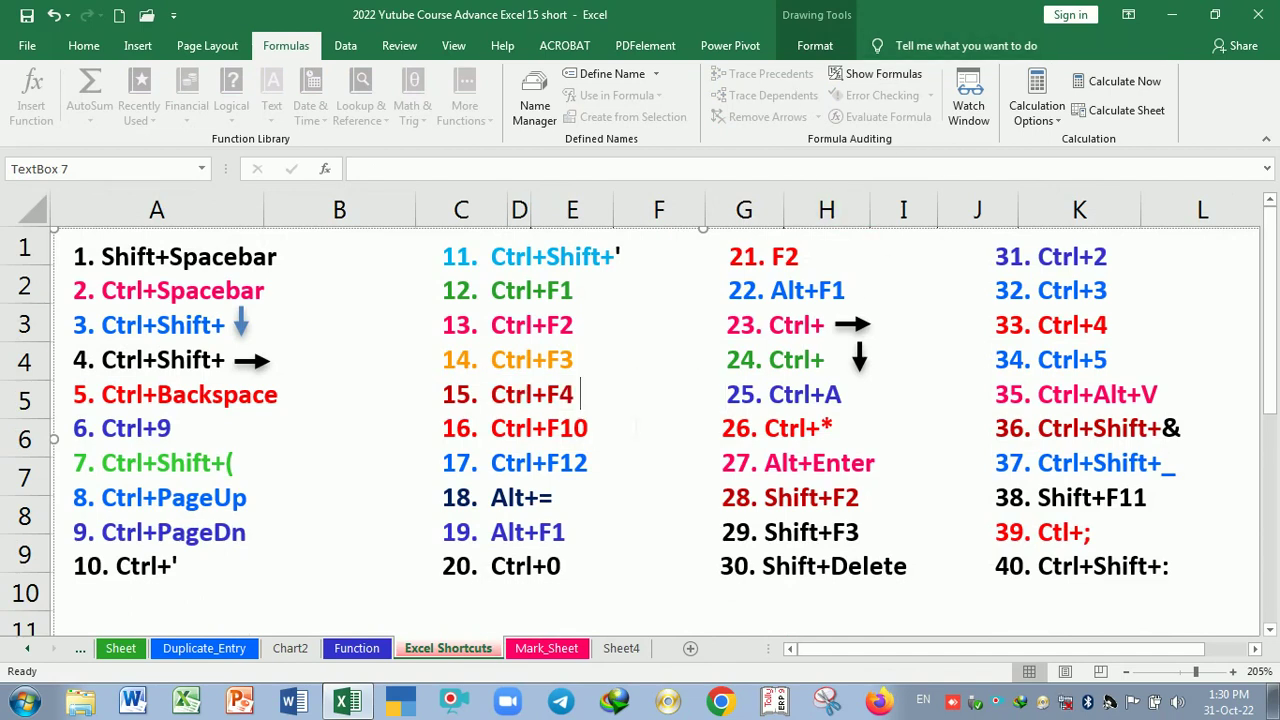
{"action": "left_click_drag", "start_coordinate": [491, 428], "coordinate": [593, 430]}
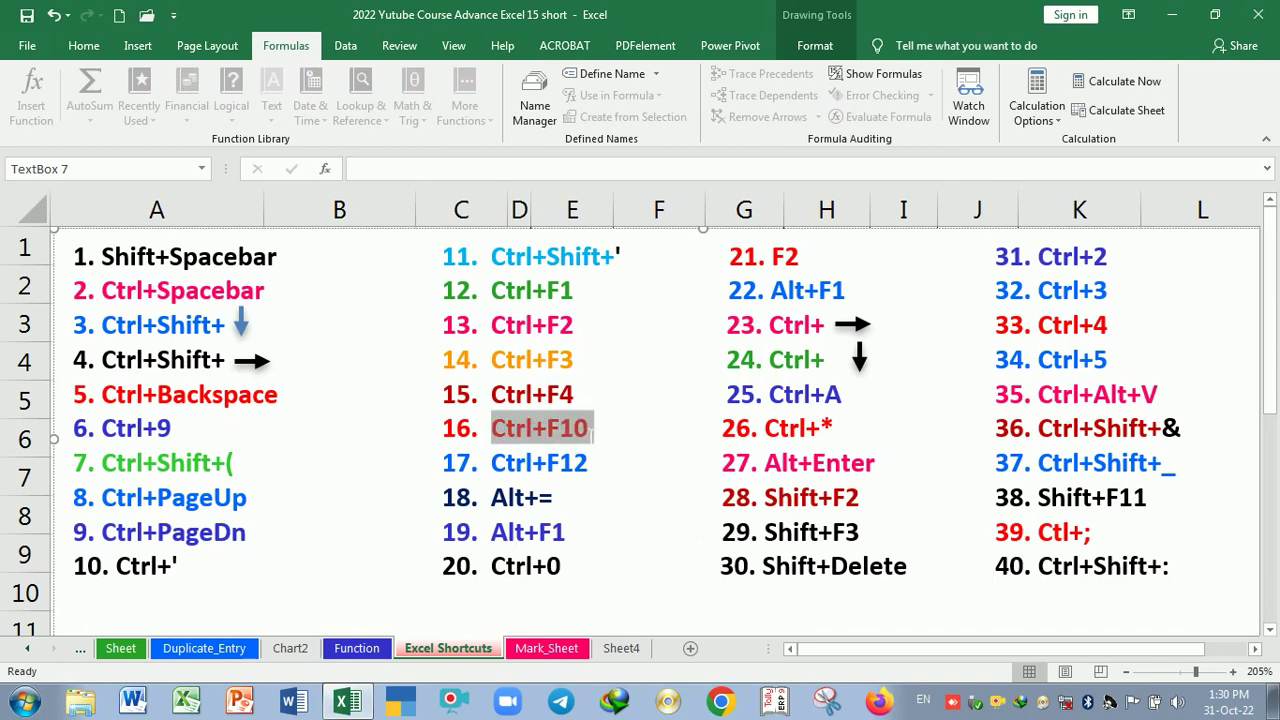
{"action": "left_click", "coordinate": [593, 430]}
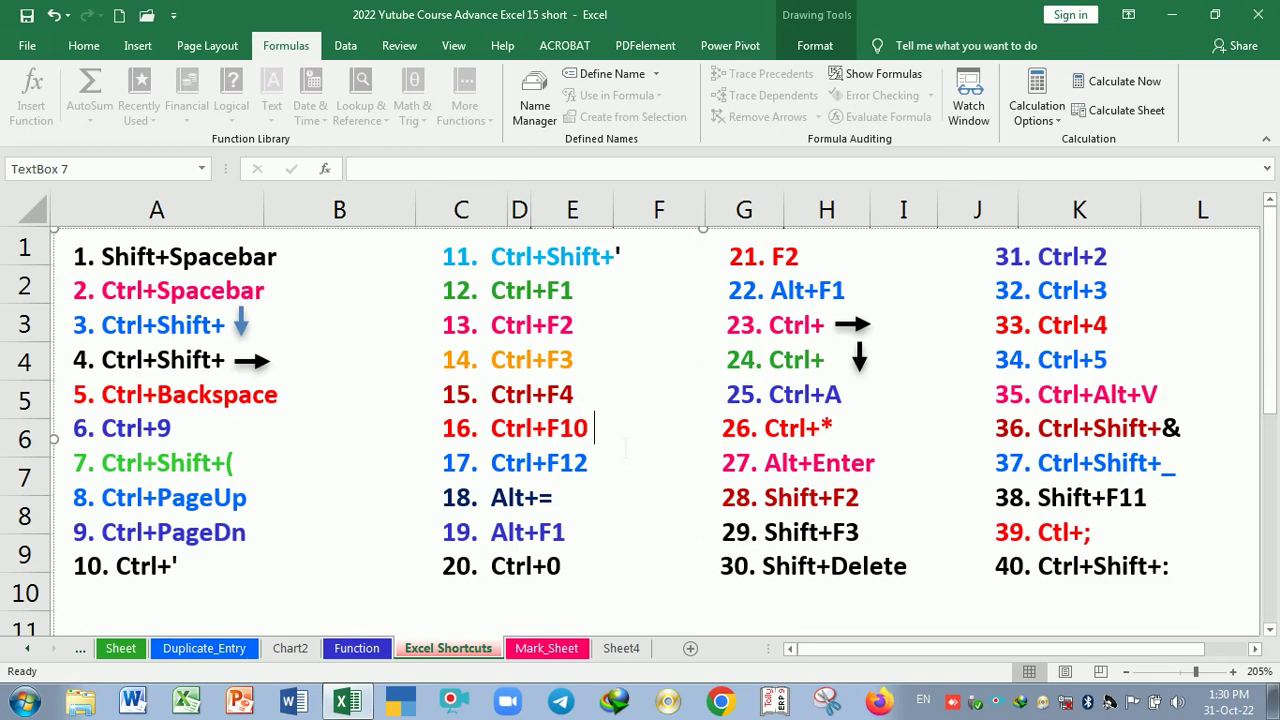
{"action": "key", "text": "ctrl+F10"}
{"action": "key", "text": "ctrl+F10"}
{"action": "key", "text": "ctrl+F10"}
{"action": "key", "text": "ctrl+F10"}
{"action": "left_click_drag", "start_coordinate": [510, 398], "coordinate": [599, 404]}
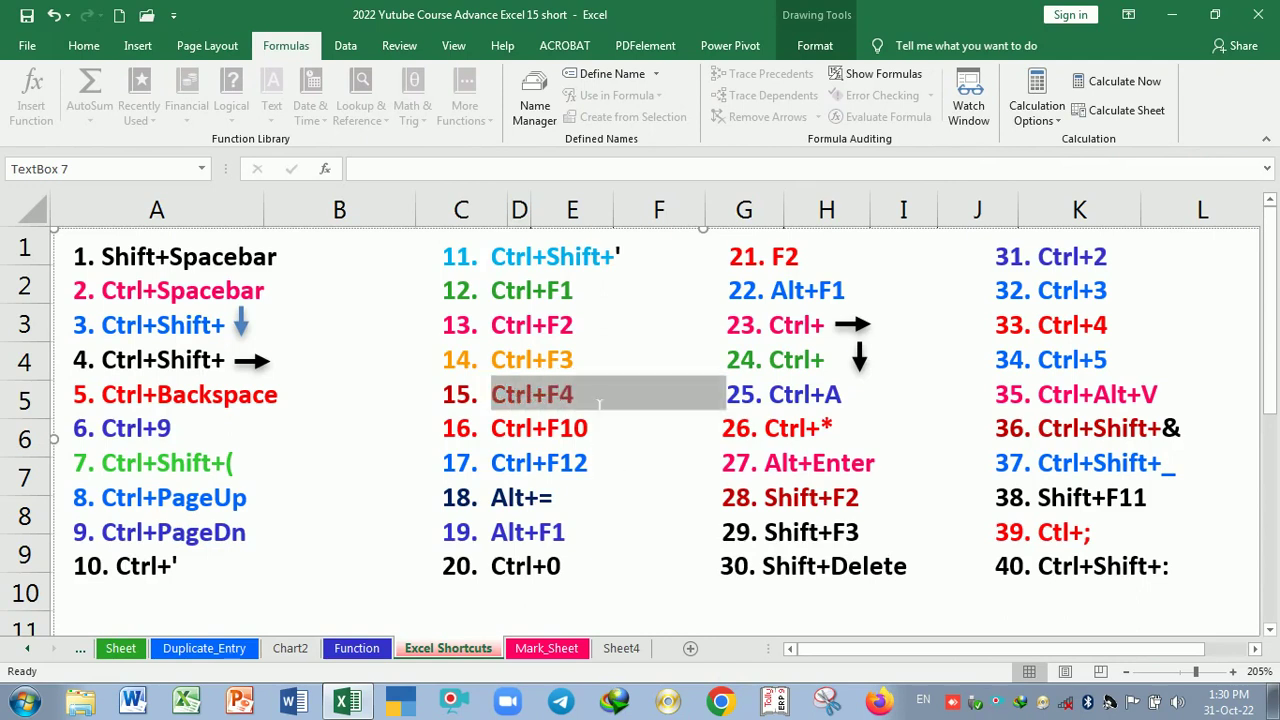
{"action": "left_click", "coordinate": [625, 479]}
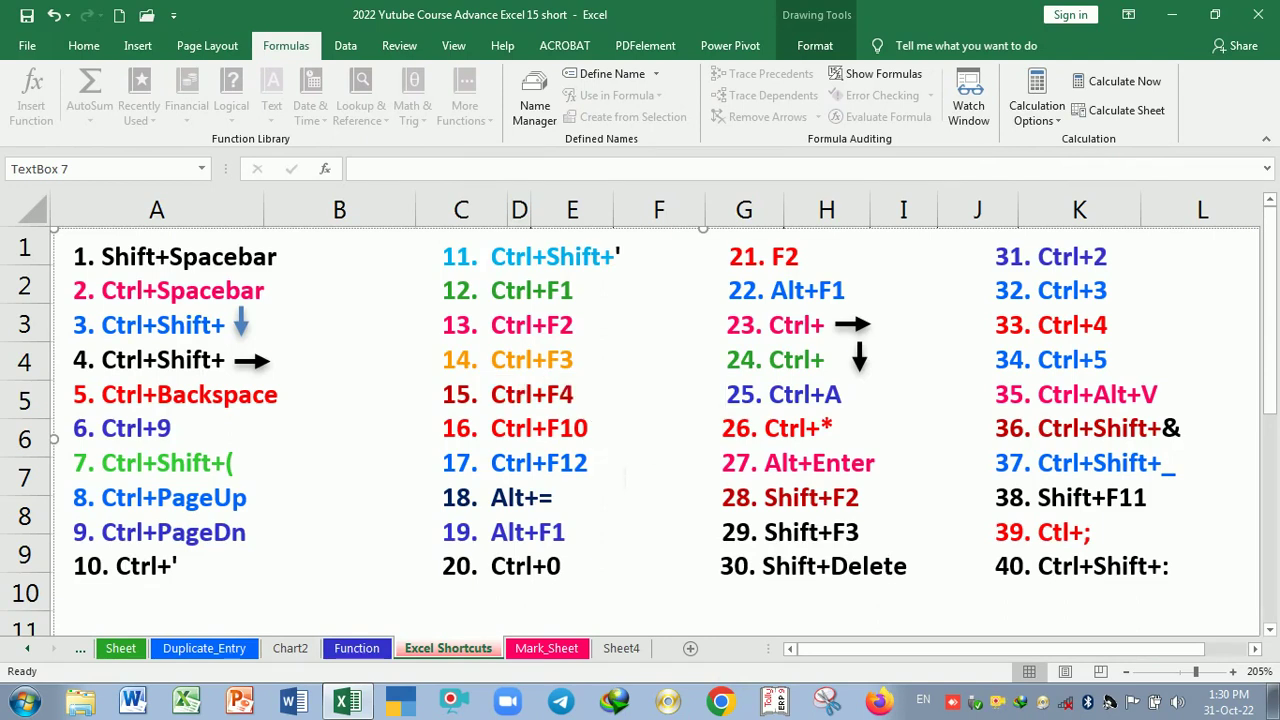
{"action": "key", "text": "ctrl+F4"}
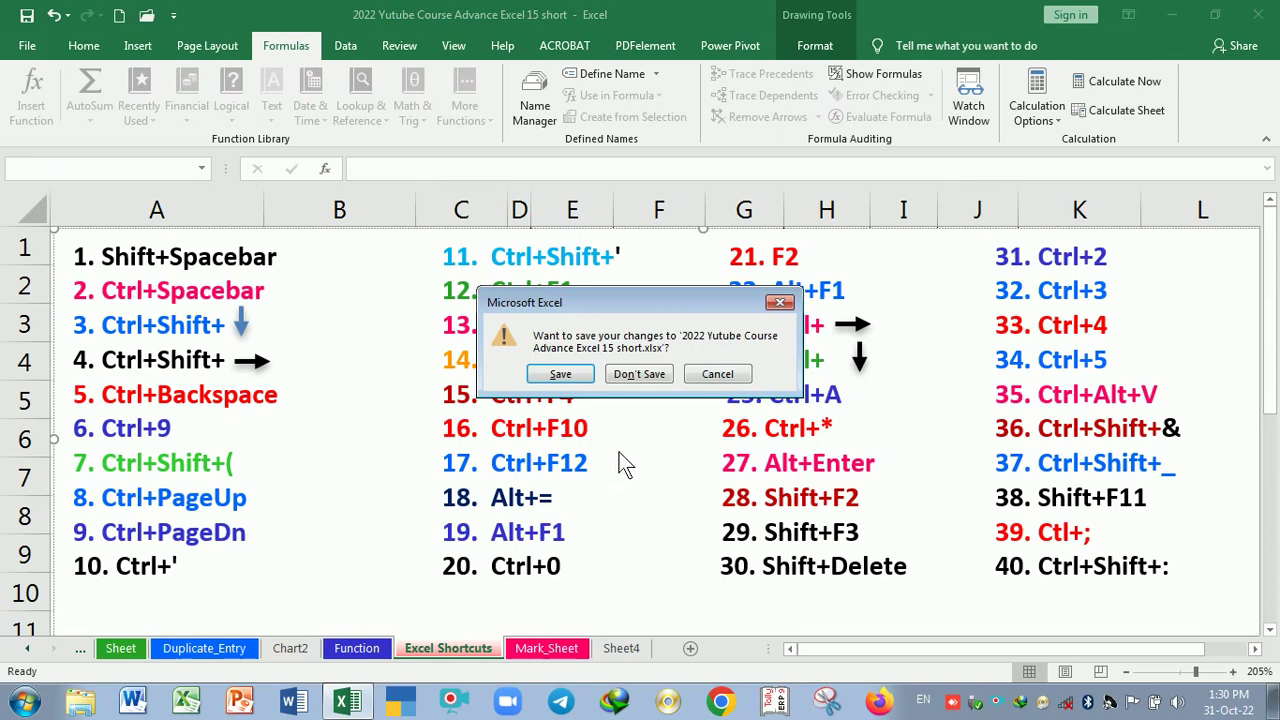
Step: Save and close the workbook, then open password-protected 'basic evening batch 5' from Documents
{"action": "left_click", "coordinate": [568, 376]}
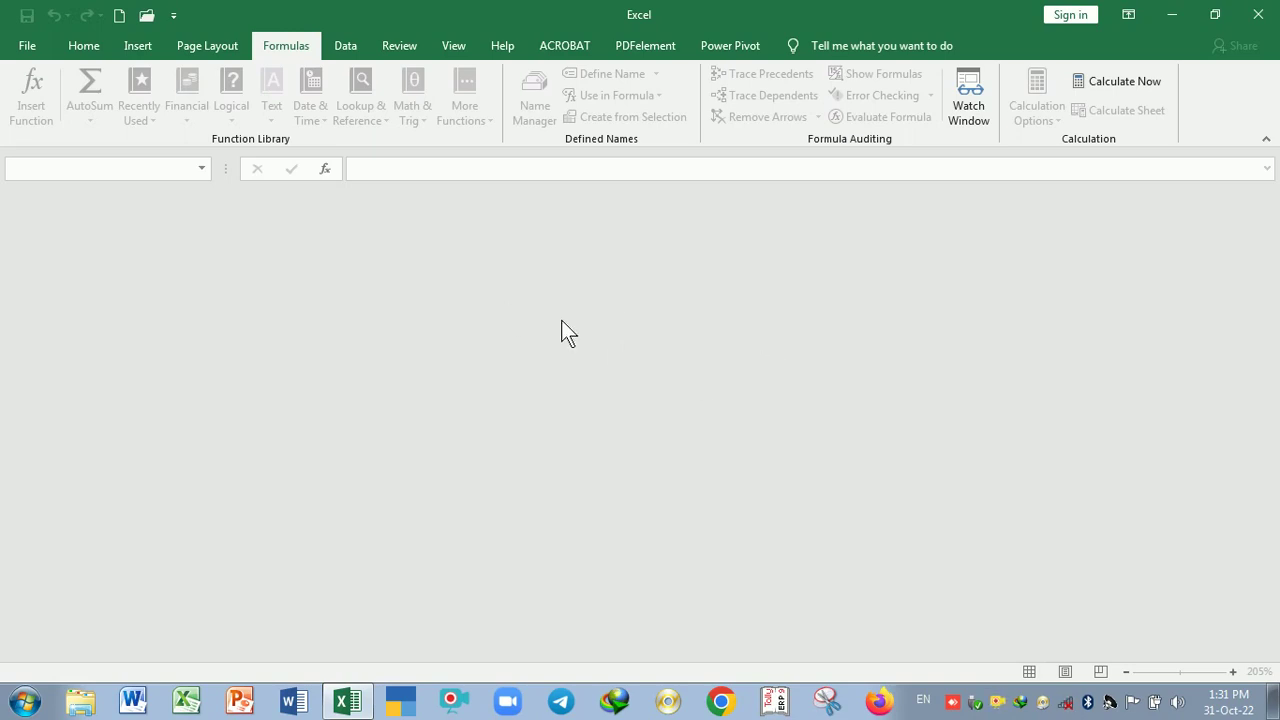
{"action": "key", "text": "ctrl+F12"}
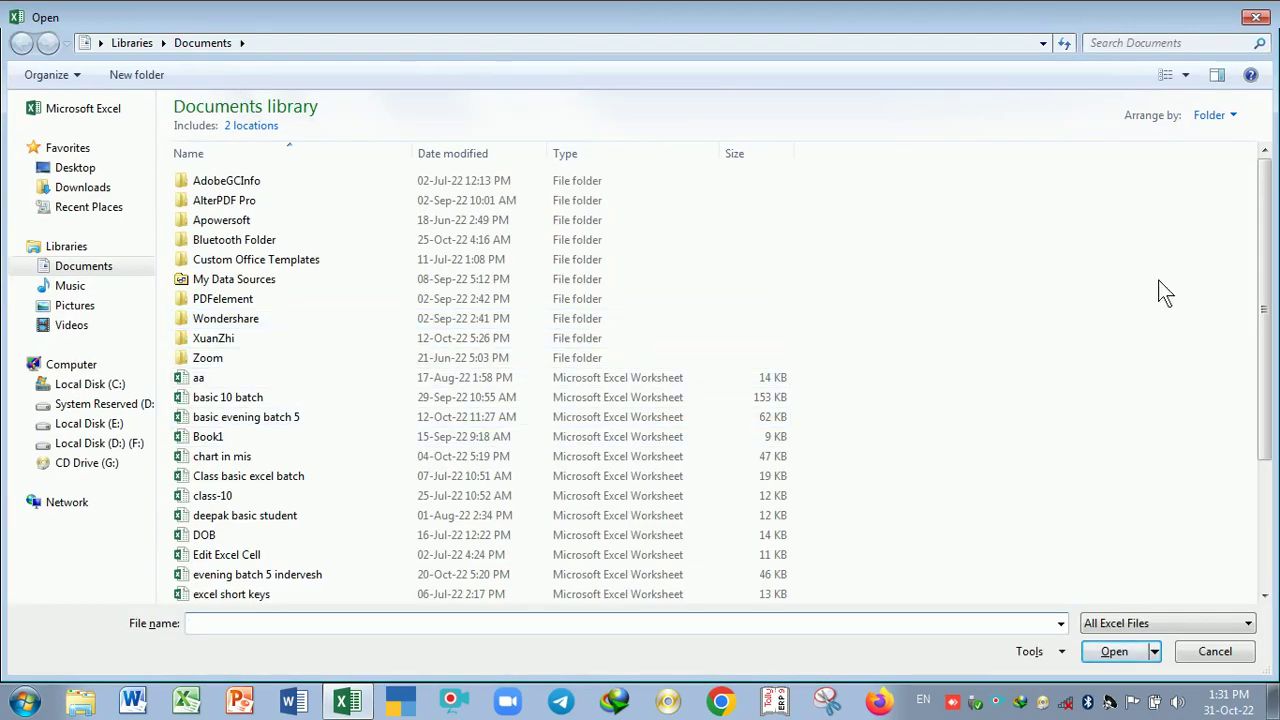
{"action": "mouse_move", "coordinate": [1263, 262]}
{"action": "left_mouse_down"}
{"action": "mouse_move", "coordinate": [1265, 423]}
{"action": "mouse_move", "coordinate": [1265, 243]}
{"action": "left_mouse_up"}
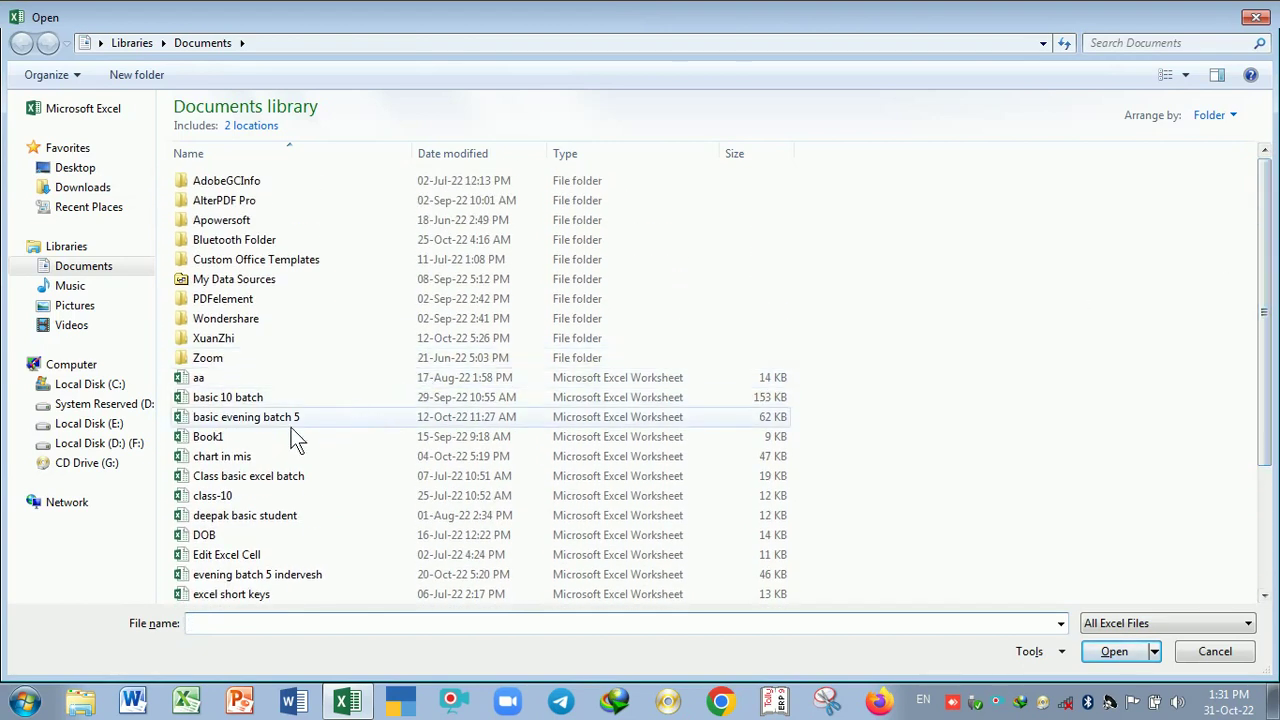
{"action": "left_click", "coordinate": [258, 418]}
{"action": "double_click", "coordinate": [258, 416]}
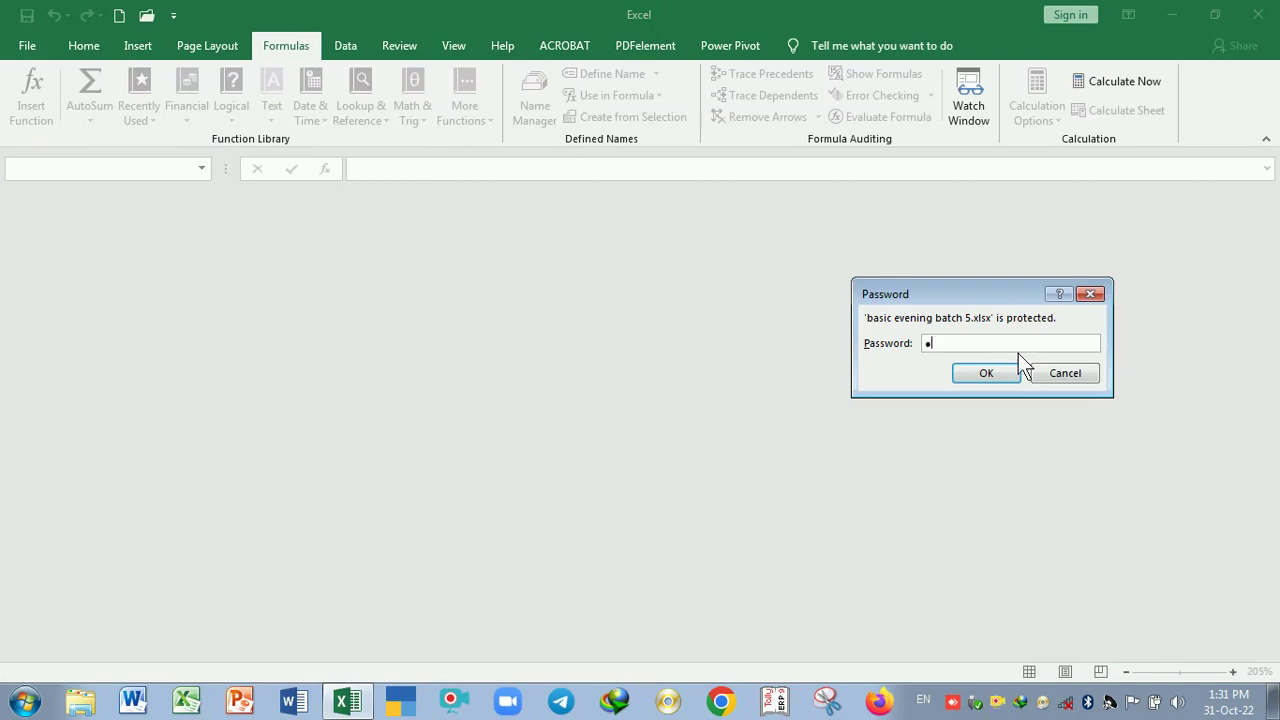
{"action": "left_click", "coordinate": [982, 374]}
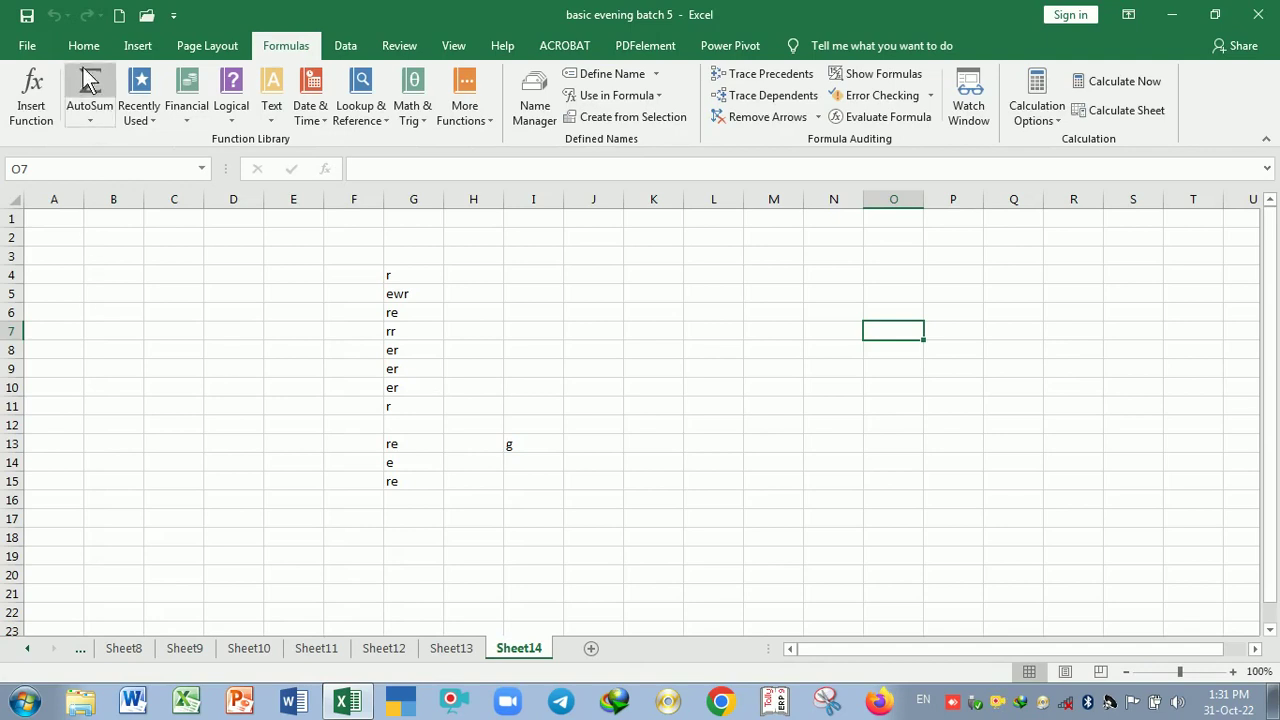
Step: Close 'basic evening batch 5', relaunch Excel and reopen '2022 Yutube Course Advance Excel 15 short' from Recent
{"action": "left_click", "coordinate": [27, 46]}
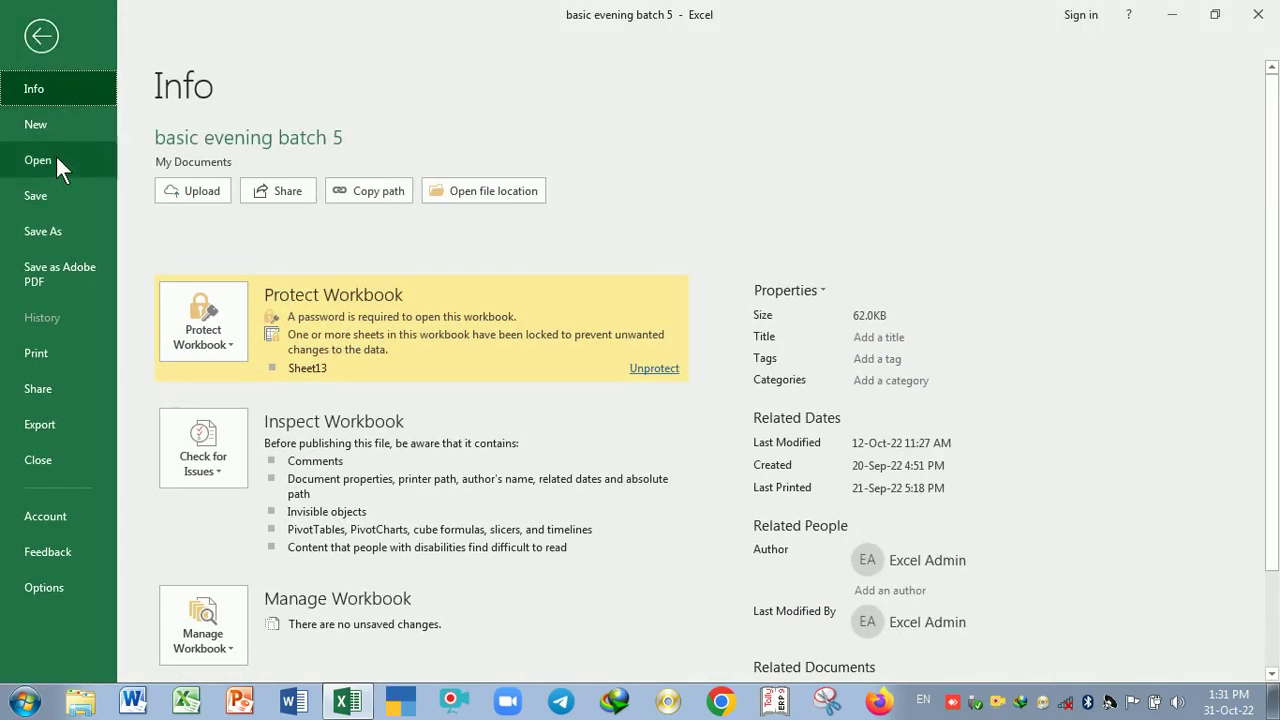
{"action": "key", "text": "Escape"}
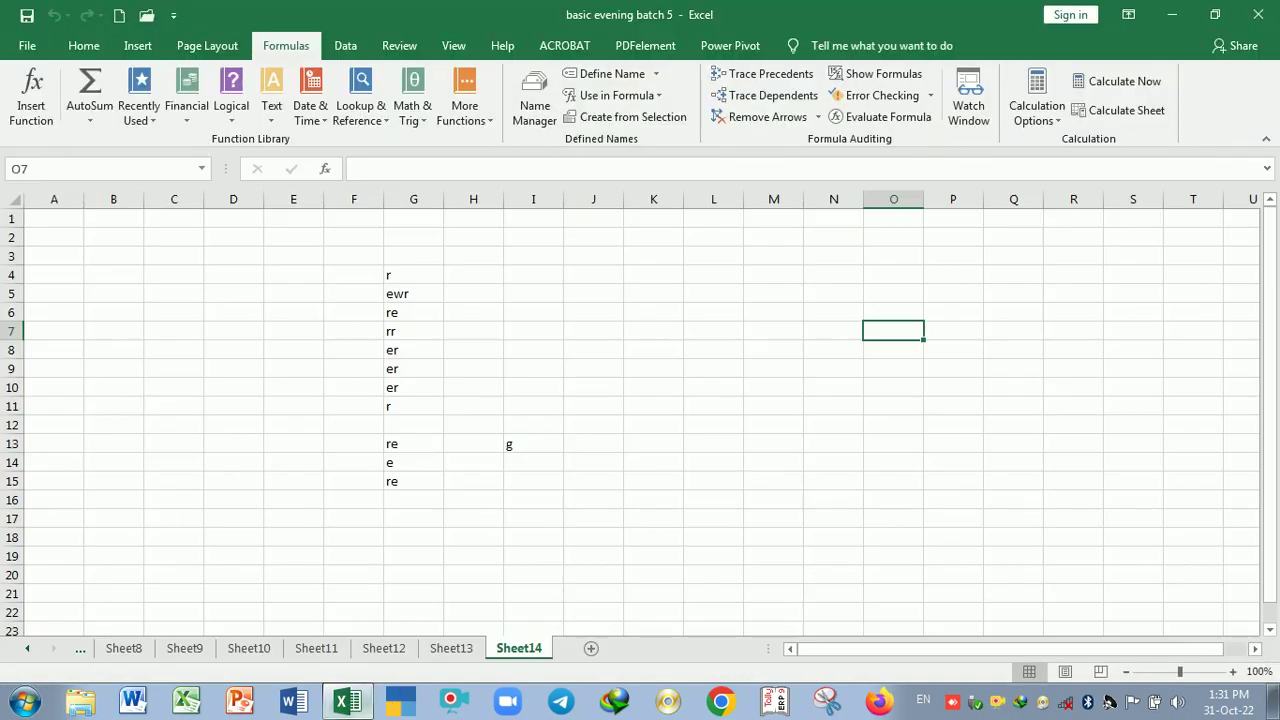
{"action": "left_click", "coordinate": [1258, 14]}
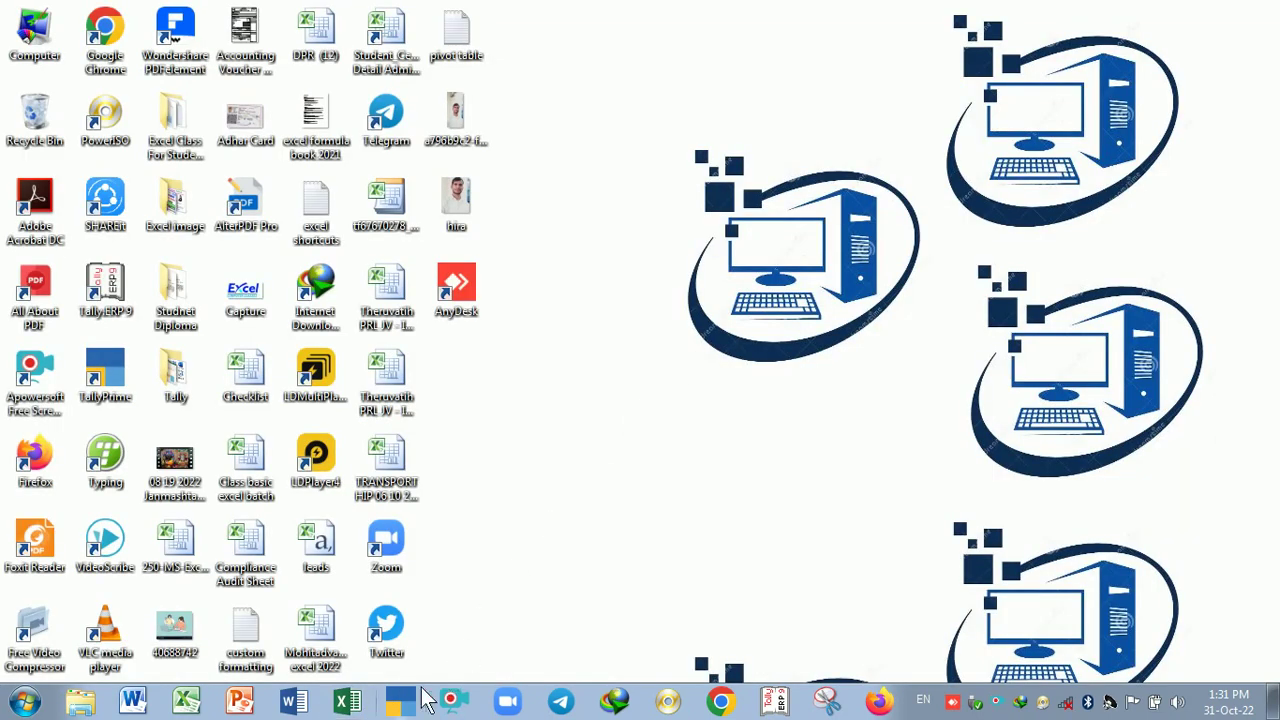
{"action": "left_click", "coordinate": [348, 703]}
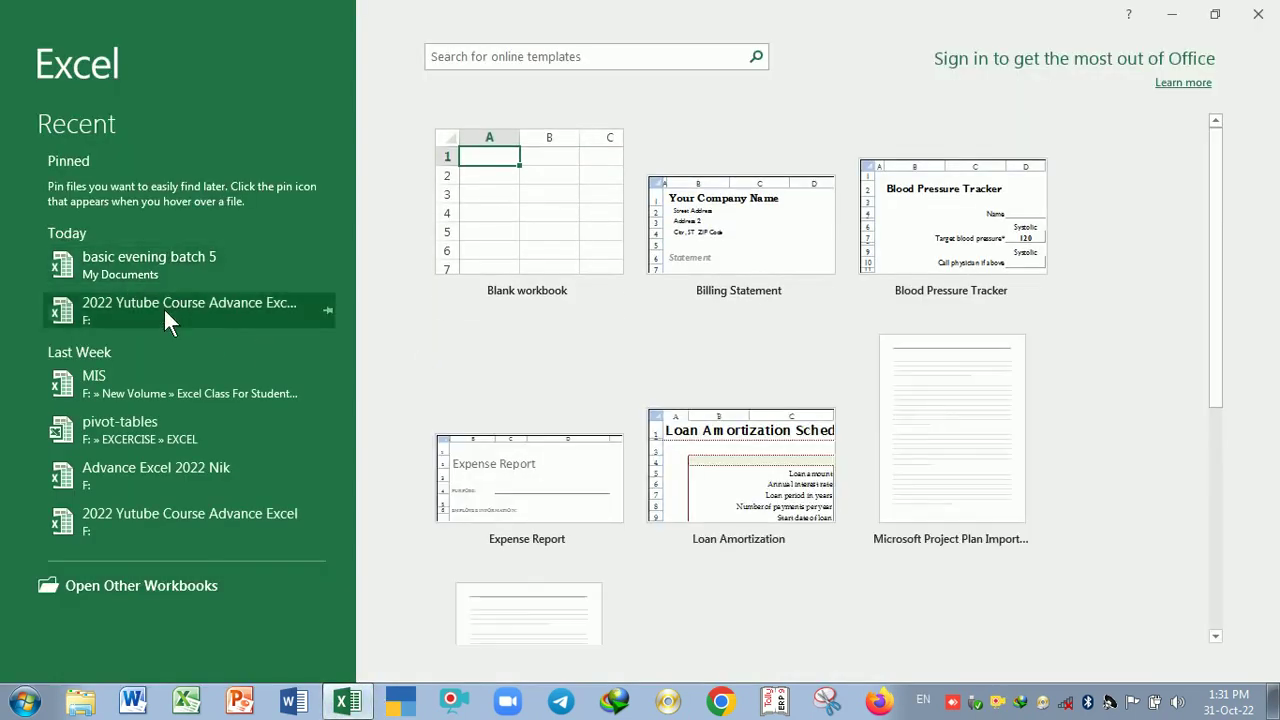
{"action": "left_click", "coordinate": [163, 307]}
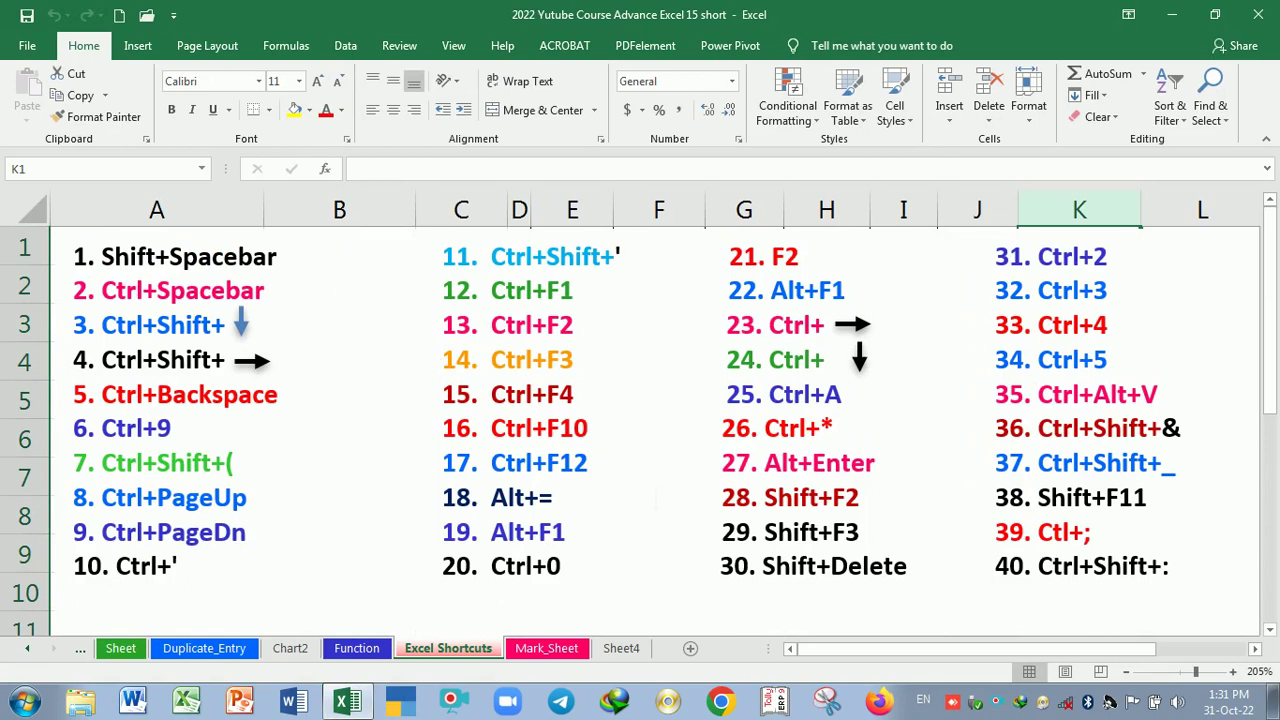
{"action": "left_click", "coordinate": [678, 531]}
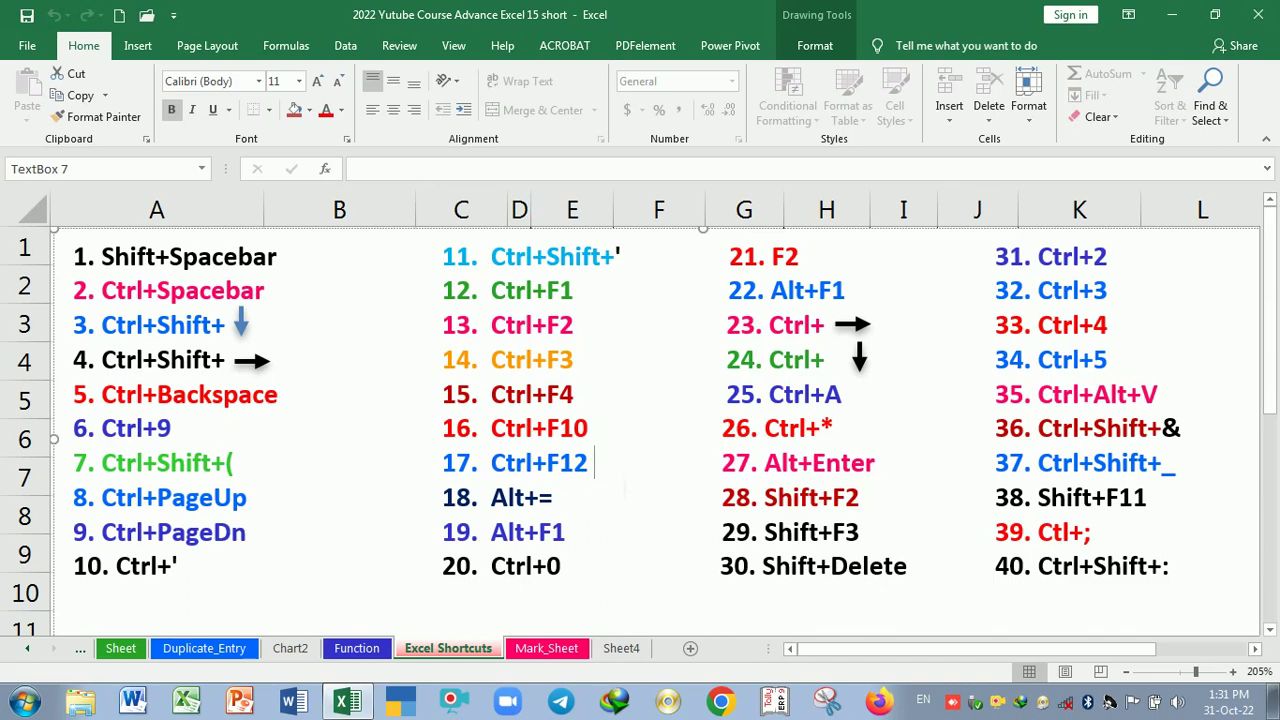
{"action": "key", "text": "ctrl+F12"}
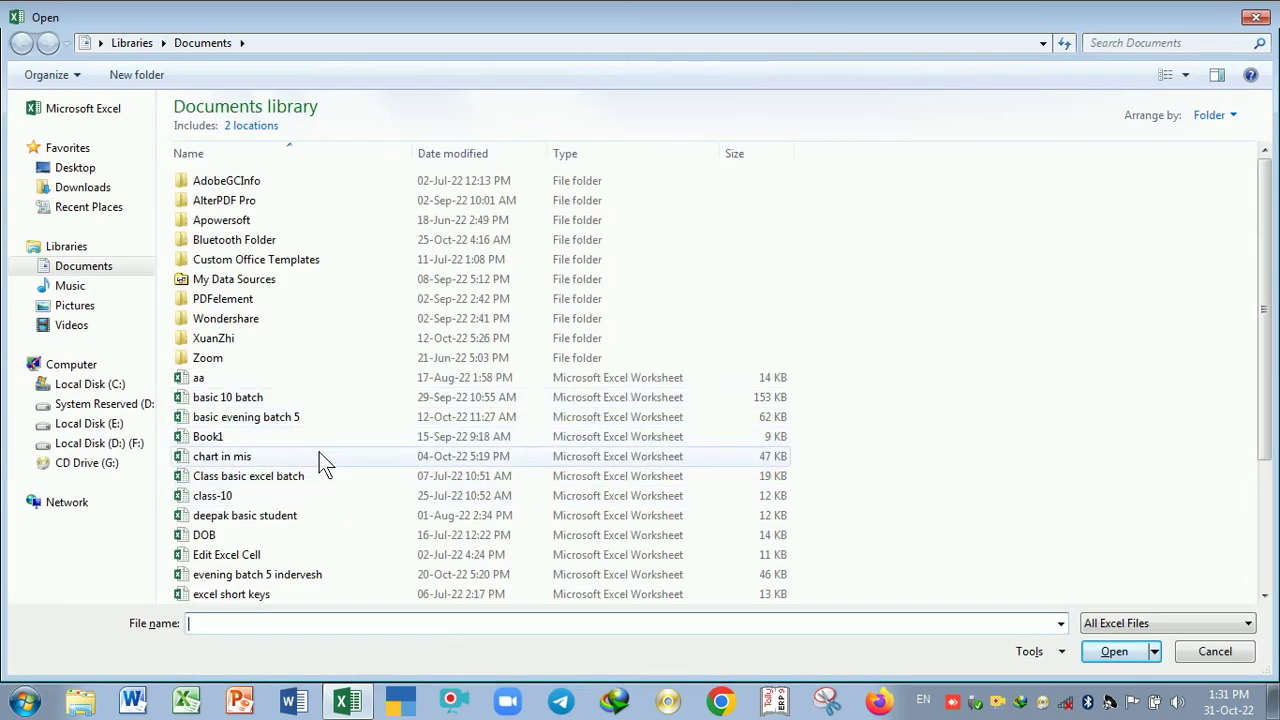
{"action": "left_click", "coordinate": [258, 539]}
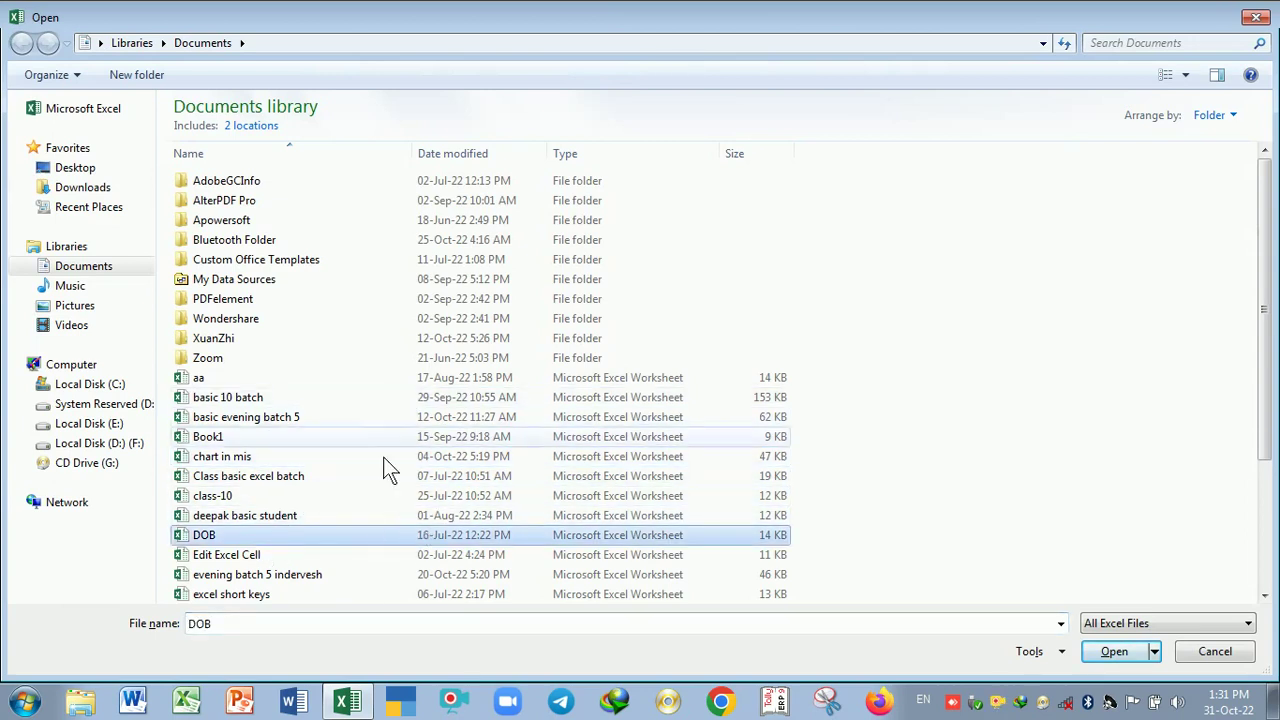
{"action": "left_click", "coordinate": [138, 445]}
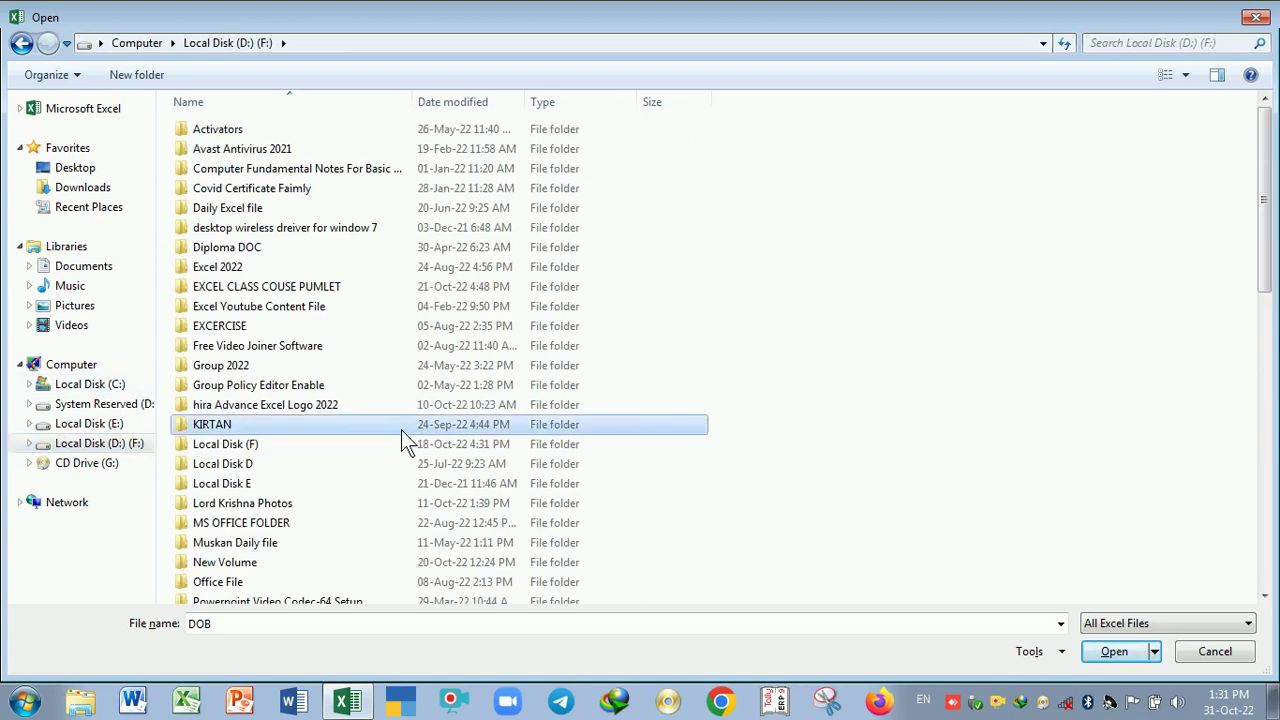
{"action": "scroll", "coordinate": [401, 430], "scroll_direction": "down", "scroll_amount": 6}
{"action": "scroll", "coordinate": [401, 427], "scroll_direction": "down", "scroll_amount": 3}
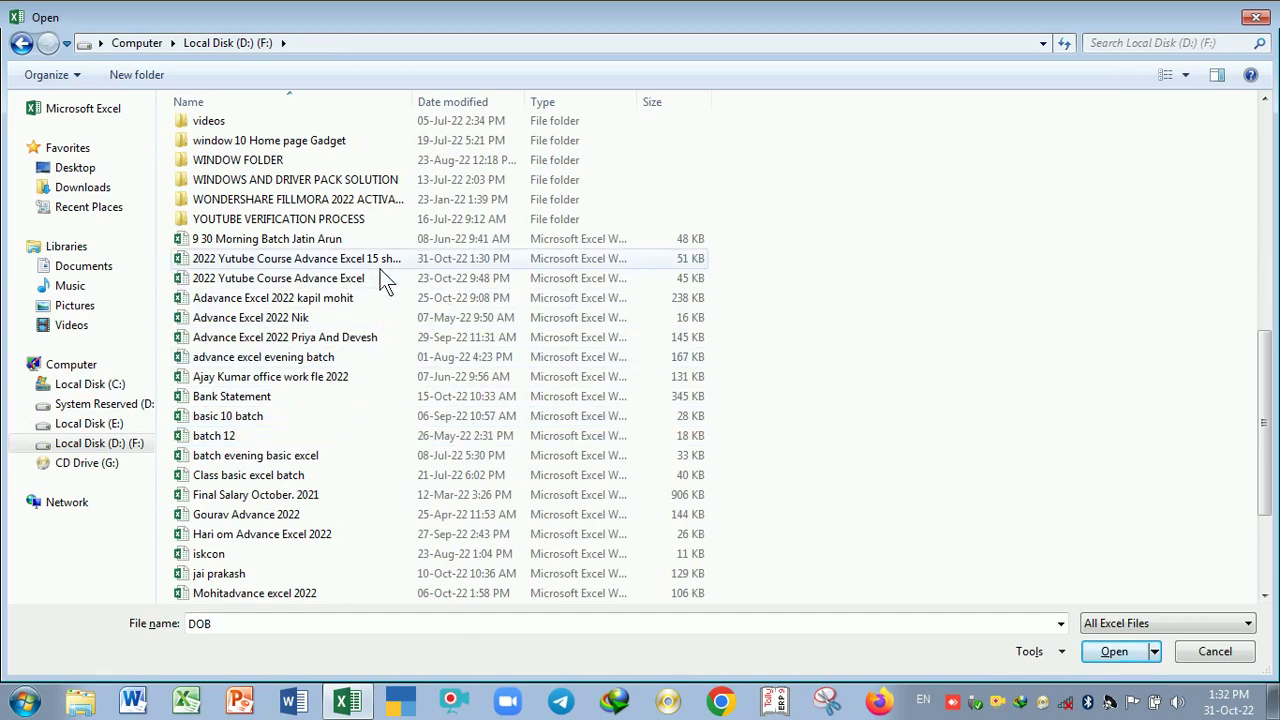
{"action": "left_click", "coordinate": [1256, 17]}
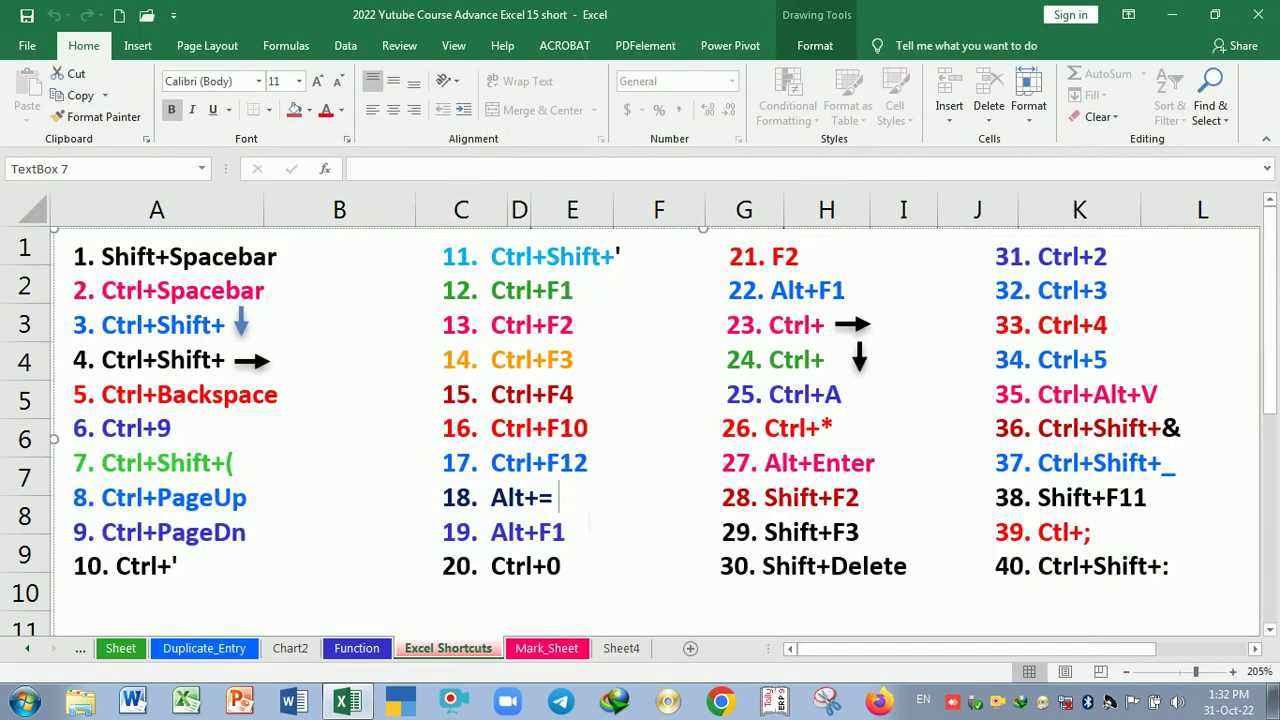
Step: Clear the student totals G2:G10 and refill them with =SUM(C2:F2) via Ctrl+Enter
{"action": "left_click", "coordinate": [563, 652]}
{"action": "left_click", "coordinate": [646, 568]}
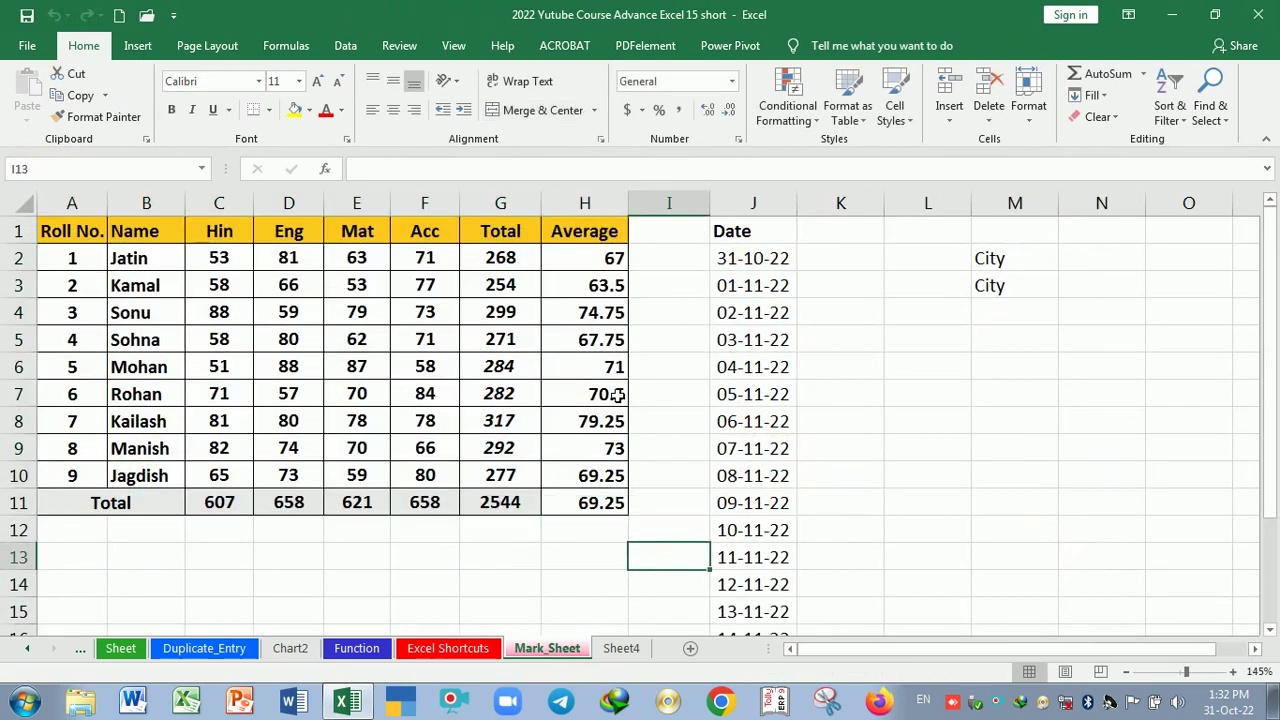
{"action": "left_click_drag", "start_coordinate": [505, 262], "coordinate": [510, 493]}
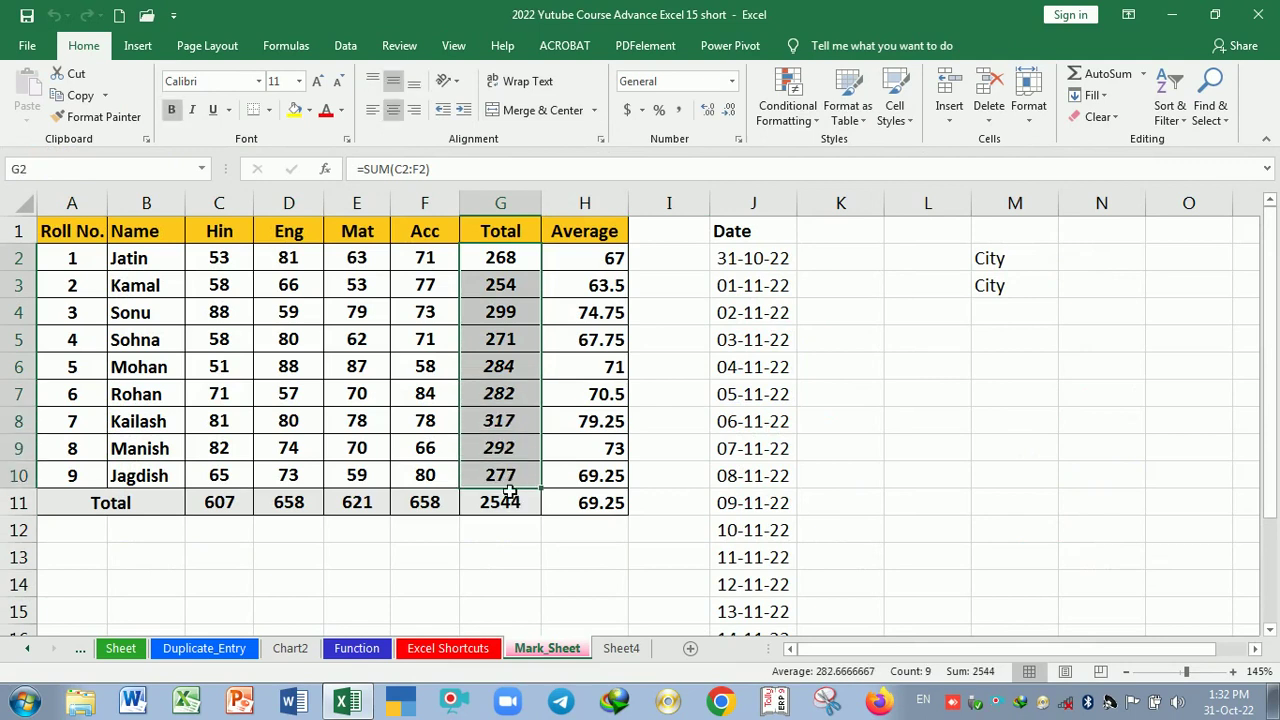
{"action": "key", "text": "Delete"}
{"action": "left_click", "coordinate": [536, 553]}
{"action": "left_click_drag", "start_coordinate": [525, 258], "coordinate": [512, 471]}
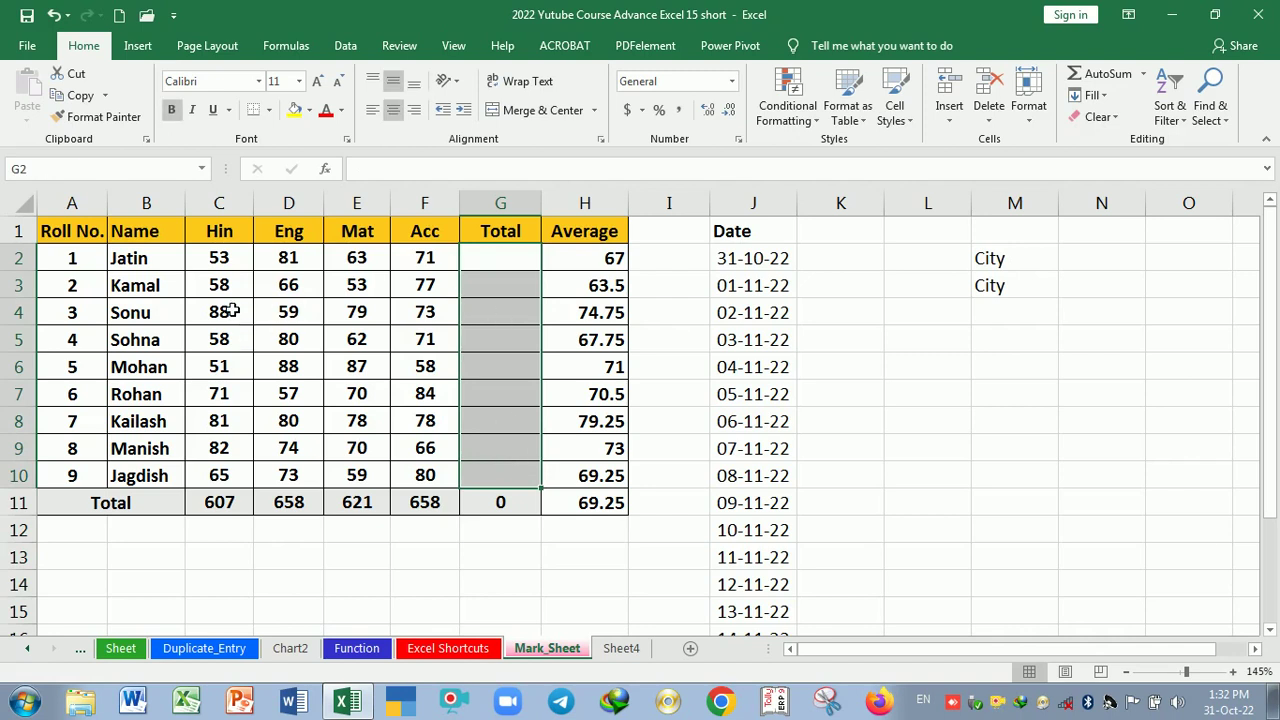
{"action": "left_click_drag", "start_coordinate": [200, 260], "coordinate": [424, 272]}
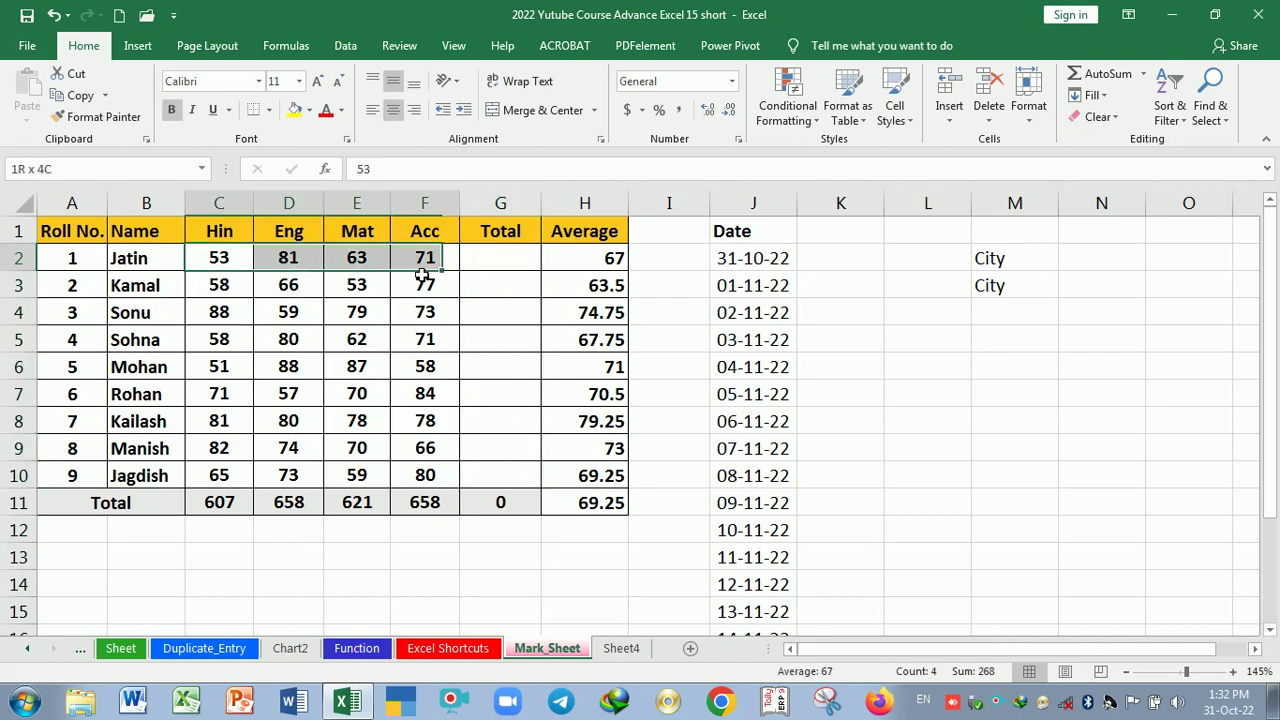
{"action": "left_click_drag", "start_coordinate": [505, 262], "coordinate": [503, 476]}
{"action": "type", "text": "=SUM(C2:F2)"}
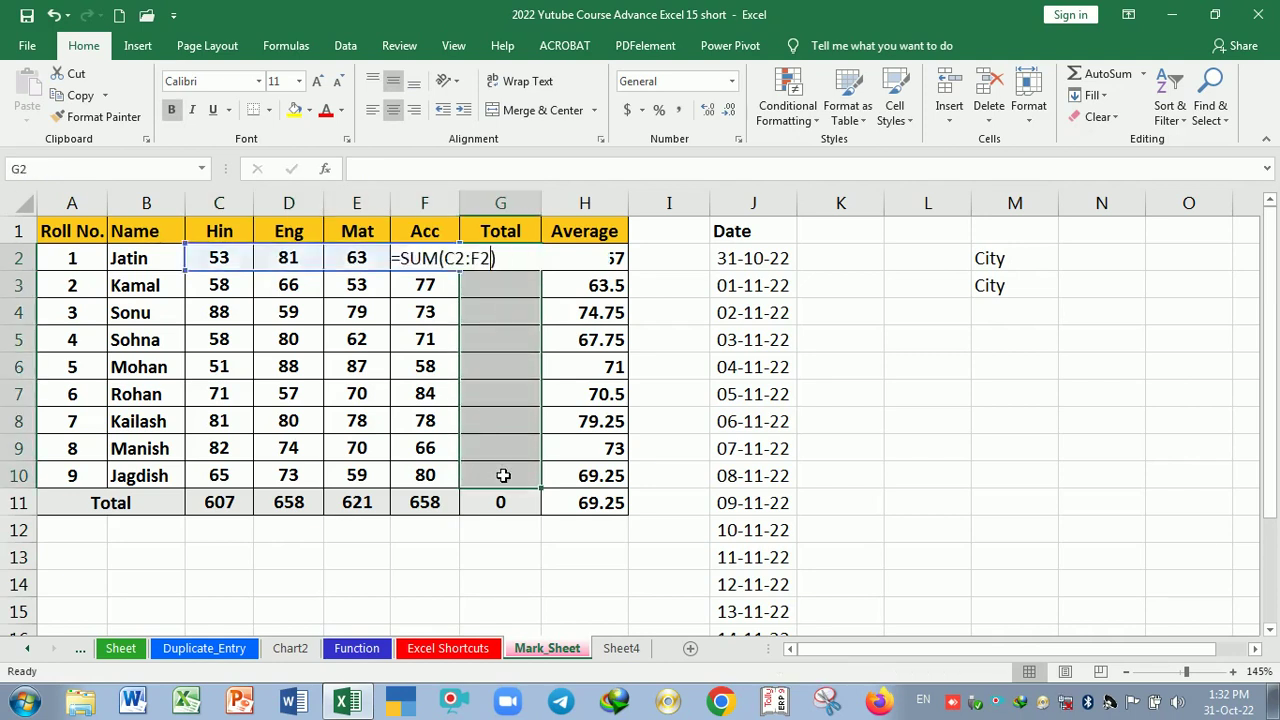
{"action": "key", "text": "ctrl+Return"}
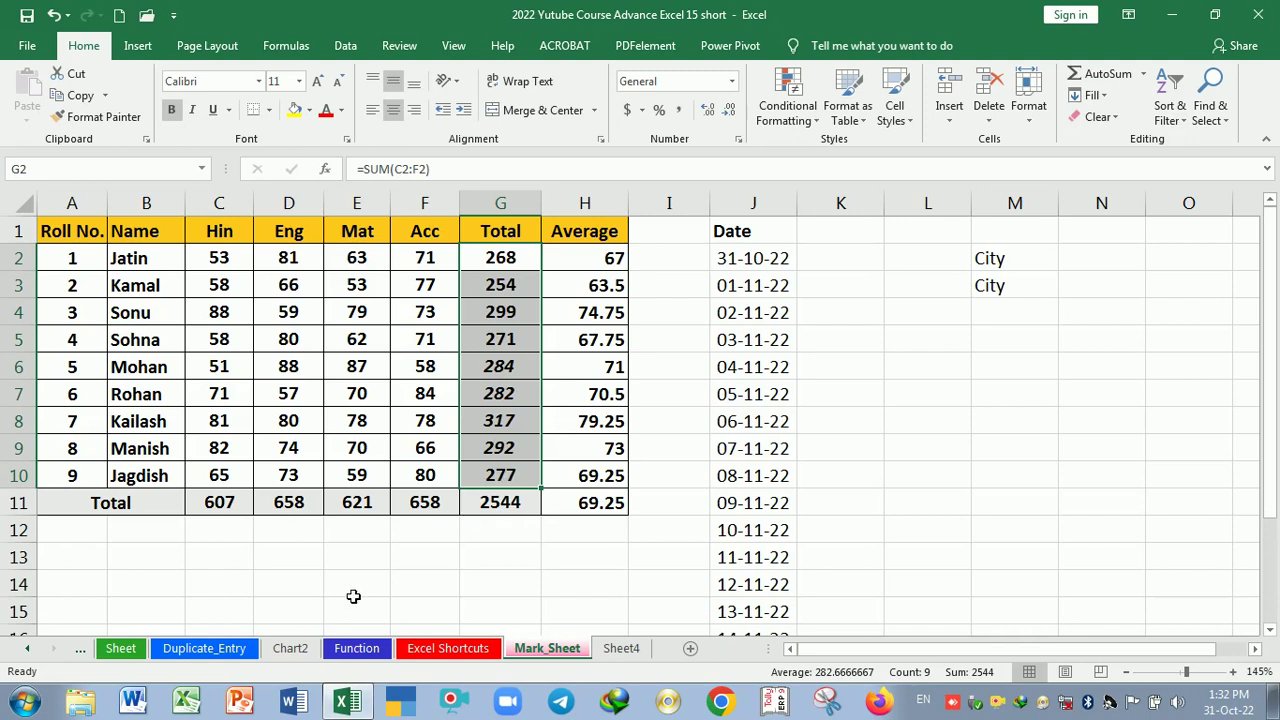
Step: Clear row 11 and AutoSum C11:G11 with Alt+=, check C11's formula, then open Excel Shortcuts
{"action": "left_click", "coordinate": [351, 592]}
{"action": "left_click_drag", "start_coordinate": [223, 502], "coordinate": [605, 508]}
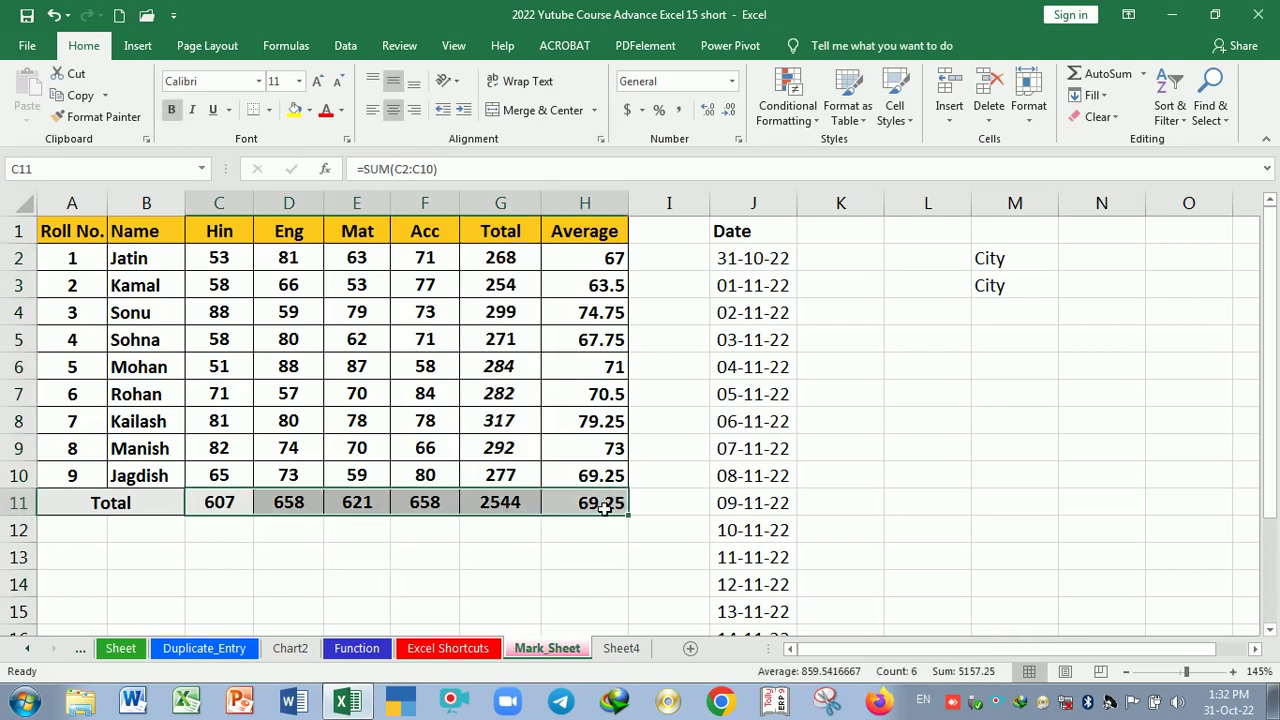
{"action": "key", "text": "Delete"}
{"action": "left_click", "coordinate": [434, 557]}
{"action": "left_click_drag", "start_coordinate": [227, 505], "coordinate": [486, 505]}
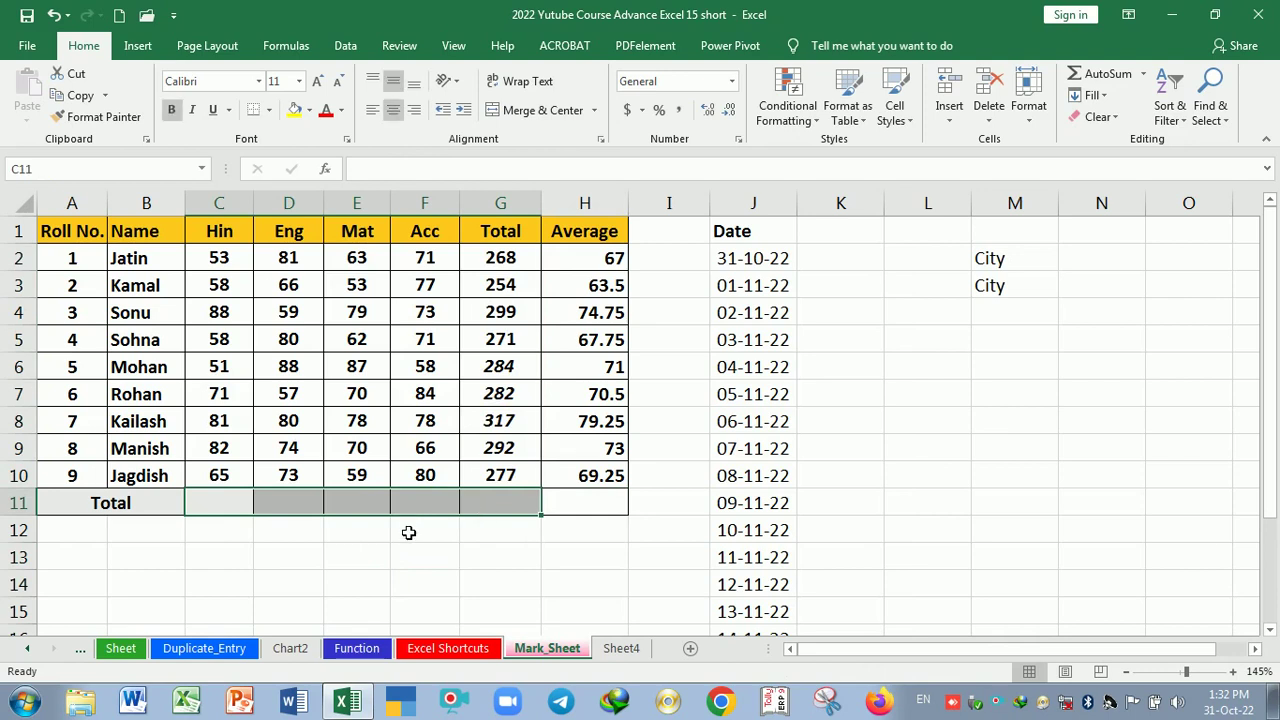
{"action": "key", "text": "alt+equal"}
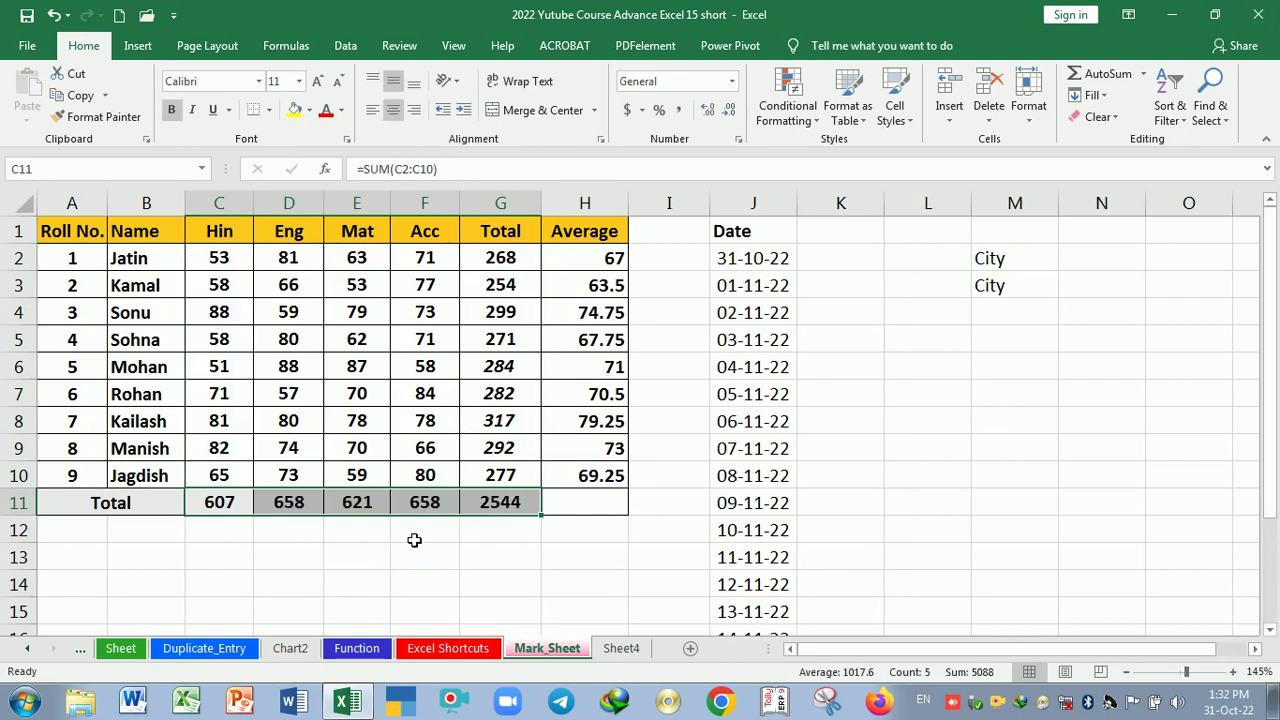
{"action": "left_click", "coordinate": [210, 507]}
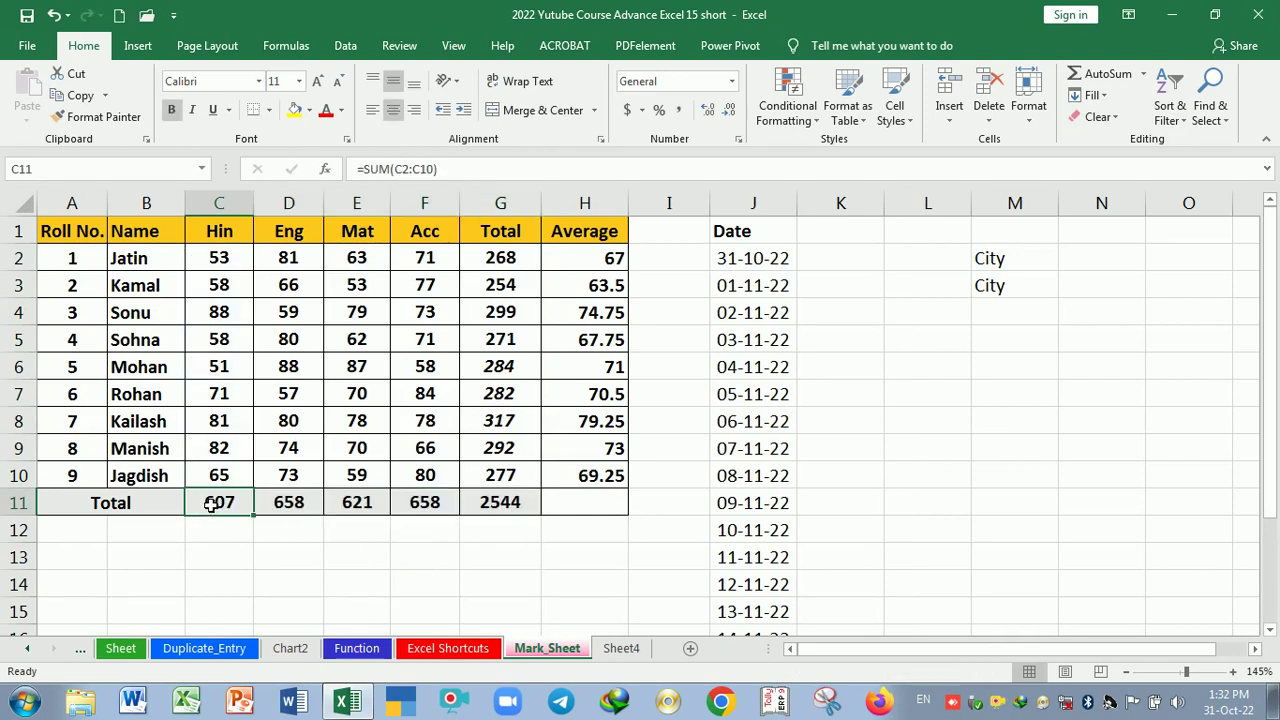
{"action": "left_click", "coordinate": [222, 558]}
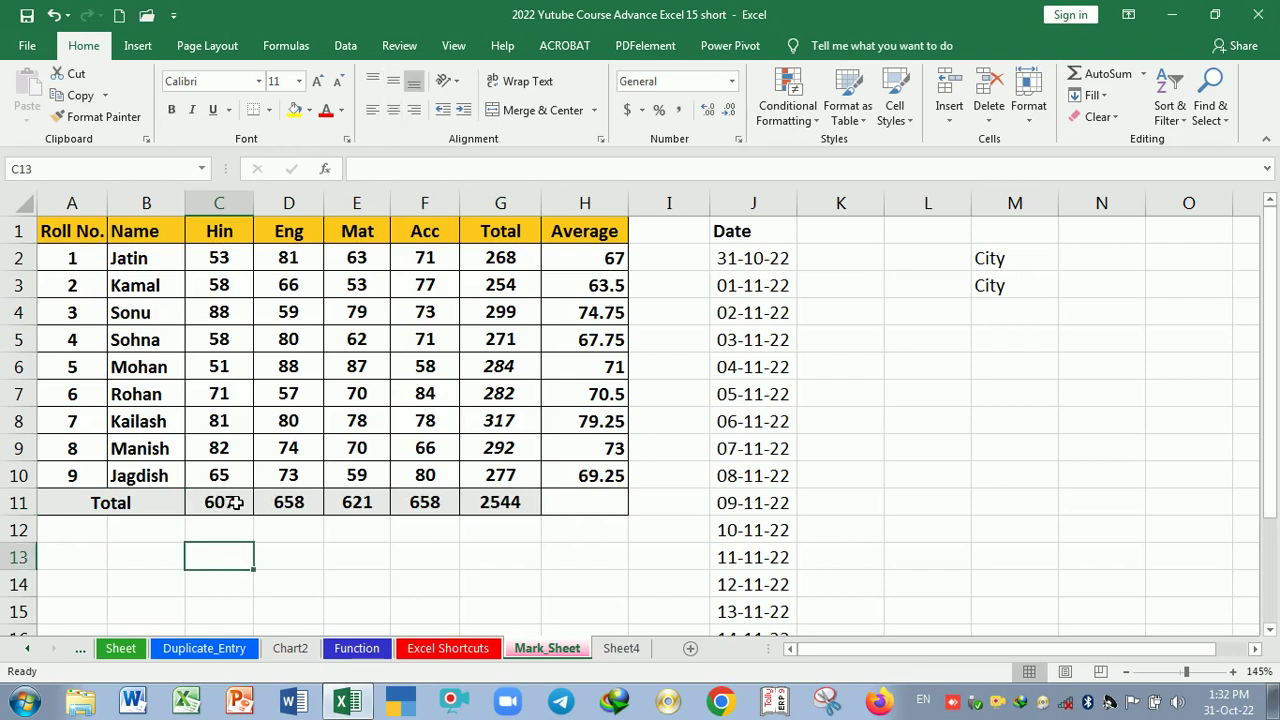
{"action": "double_click", "coordinate": [233, 503]}
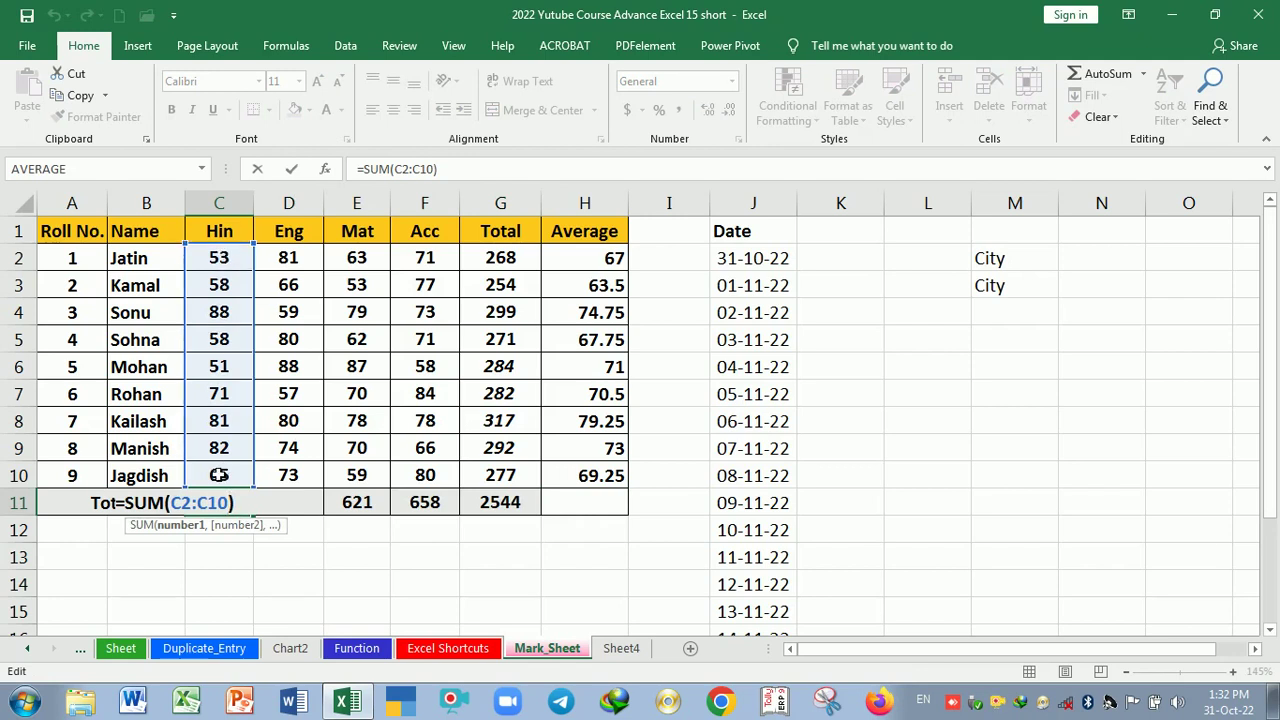
{"action": "key", "text": "Return"}
{"action": "left_click", "coordinate": [448, 648]}
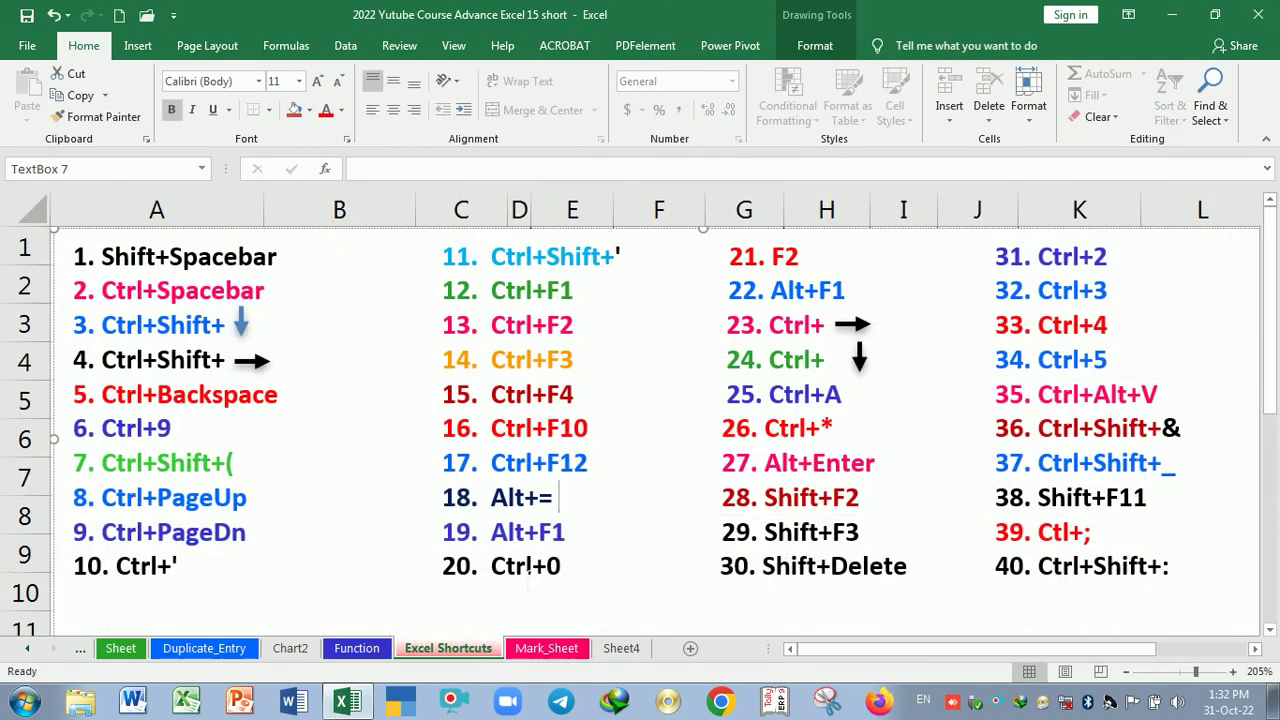
Step: Select B1:H10 on Mark_Sheet, insert a column chart with Alt+F1 and move it up to row 1
{"action": "left_click", "coordinate": [548, 648]}
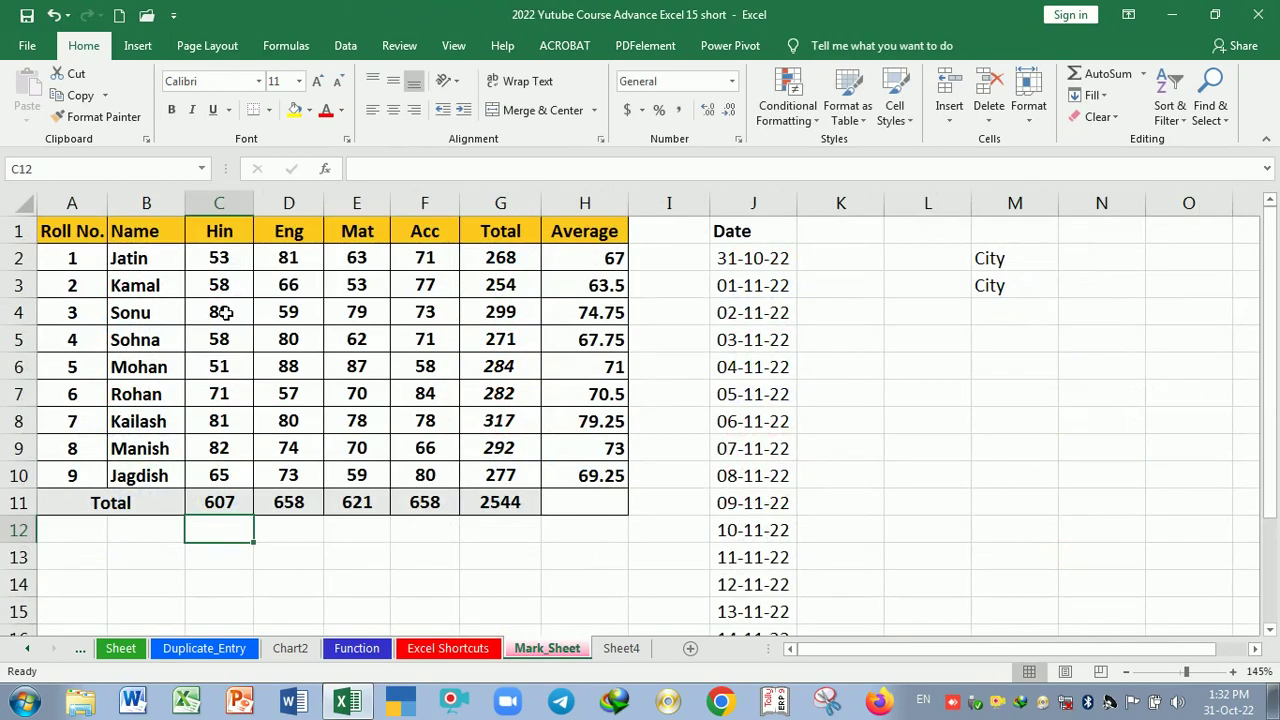
{"action": "left_click", "coordinate": [157, 234]}
{"action": "mouse_move", "coordinate": [157, 234]}
{"action": "left_mouse_down"}
{"action": "mouse_move", "coordinate": [478, 405]}
{"action": "mouse_move", "coordinate": [481, 474]}
{"action": "mouse_move", "coordinate": [576, 487]}
{"action": "left_mouse_up"}
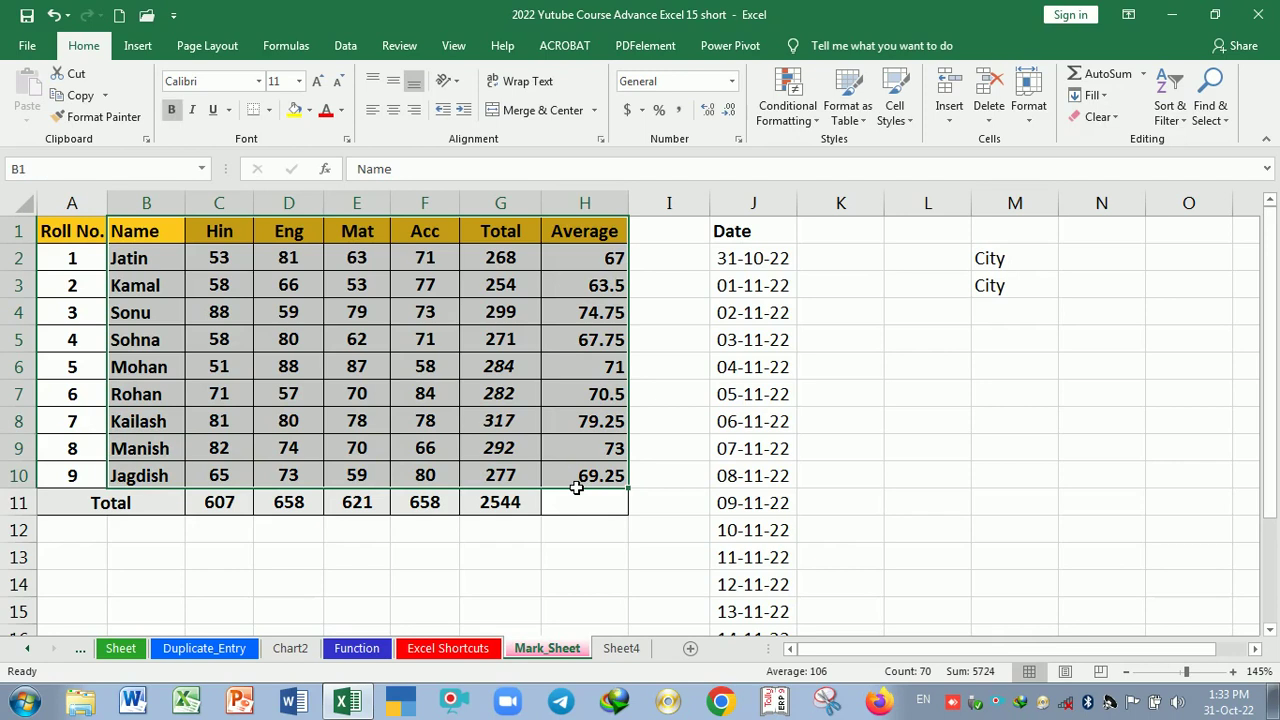
{"action": "key", "text": "alt+F1"}
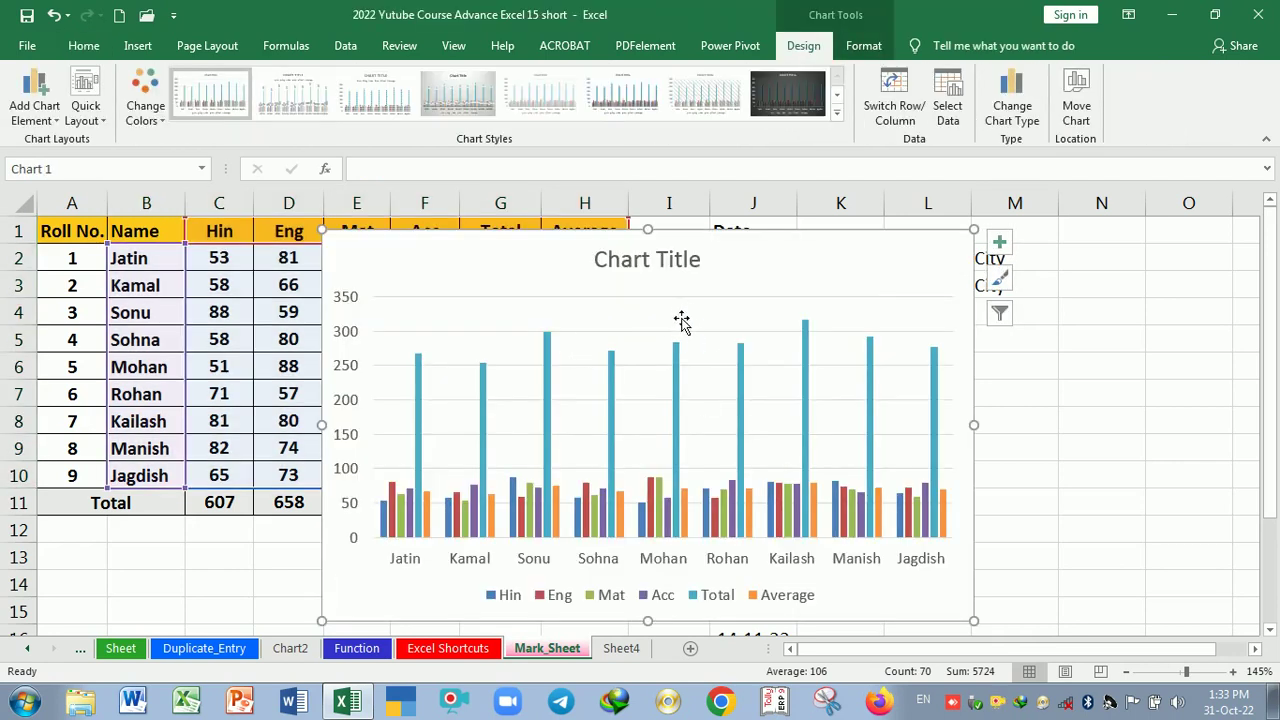
{"action": "left_click_drag", "start_coordinate": [746, 290], "coordinate": [746, 282]}
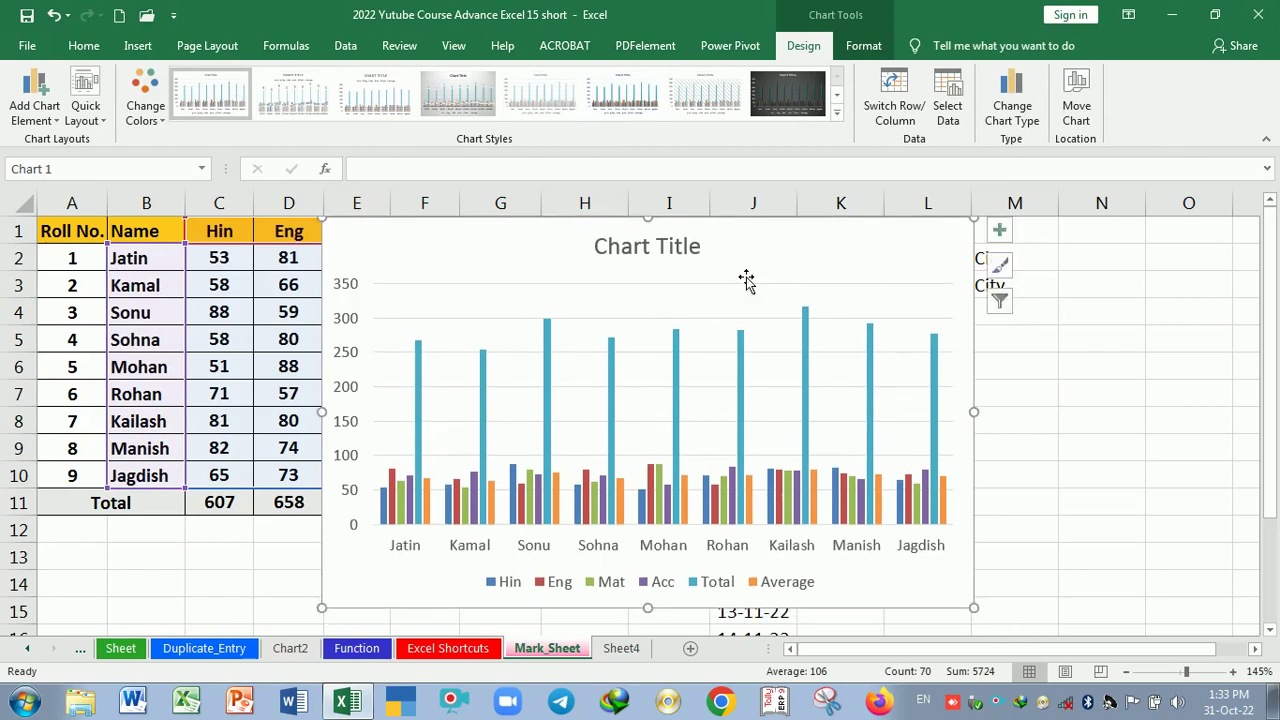
Step: Change the marks chart type to a pie chart
{"action": "left_click", "coordinate": [1012, 108]}
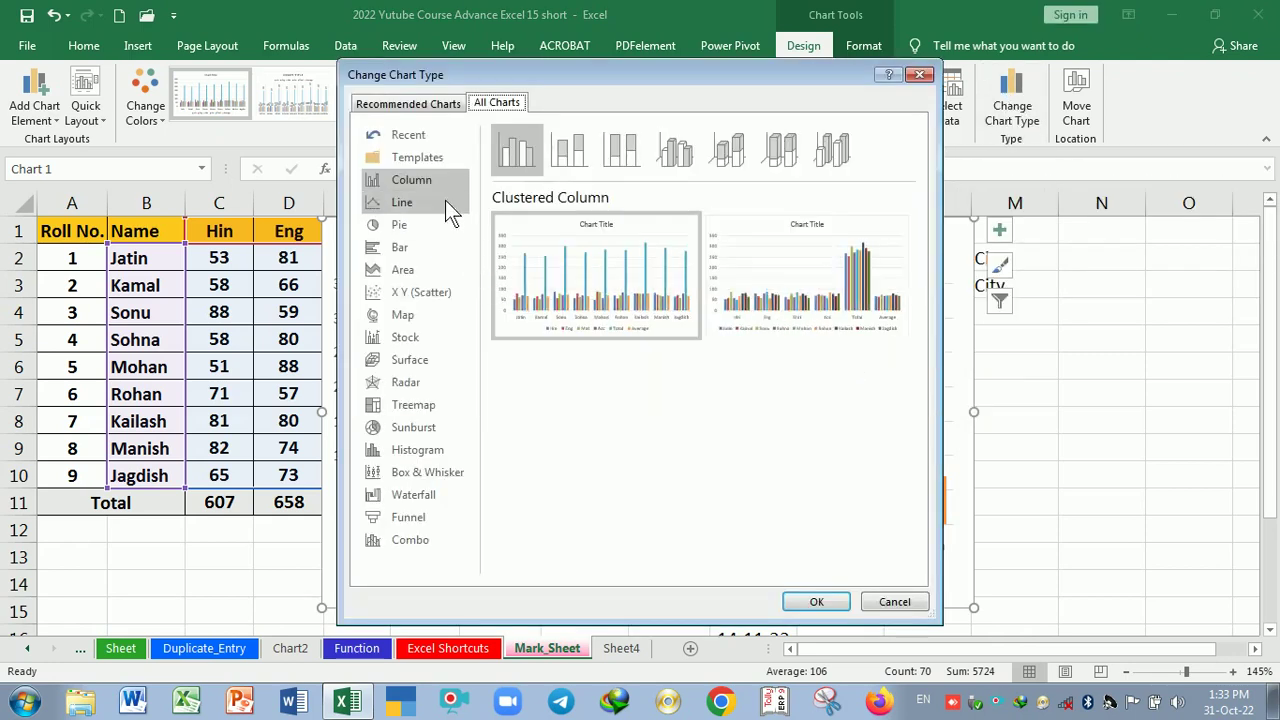
{"action": "left_click", "coordinate": [404, 202]}
{"action": "left_click", "coordinate": [407, 225]}
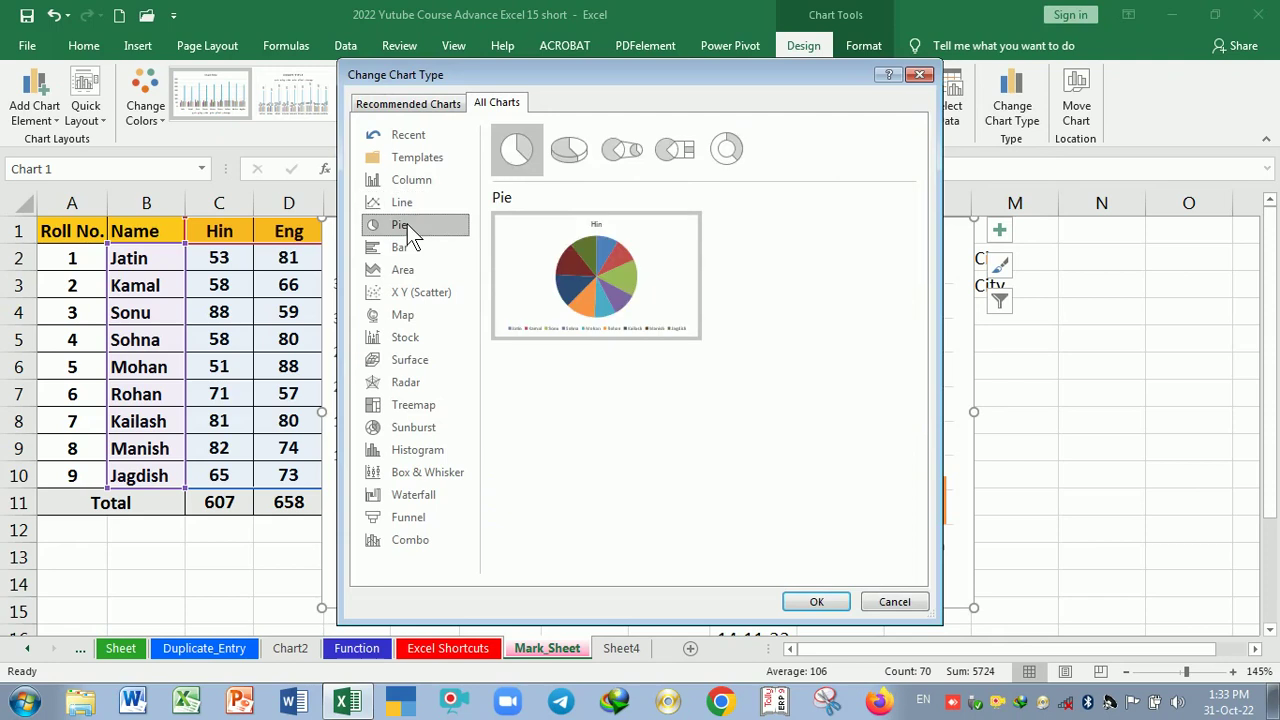
{"action": "mouse_move", "coordinate": [563, 252]}
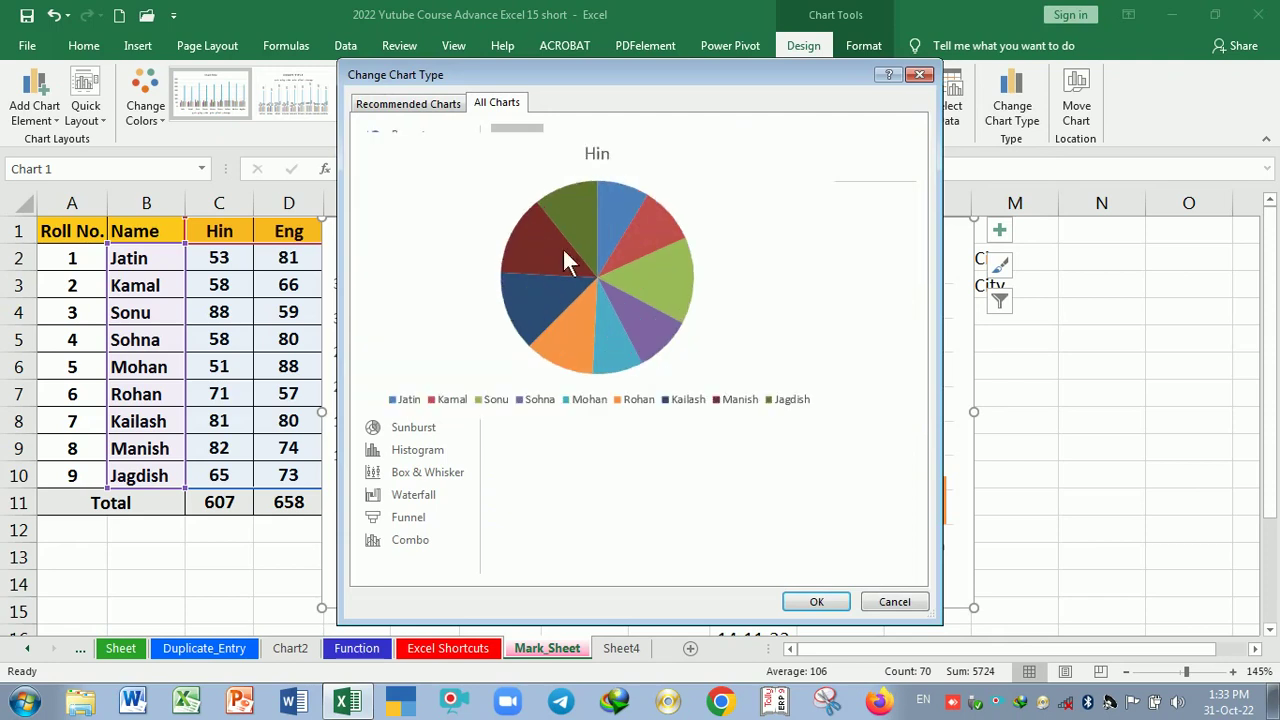
{"action": "left_click", "coordinate": [816, 601]}
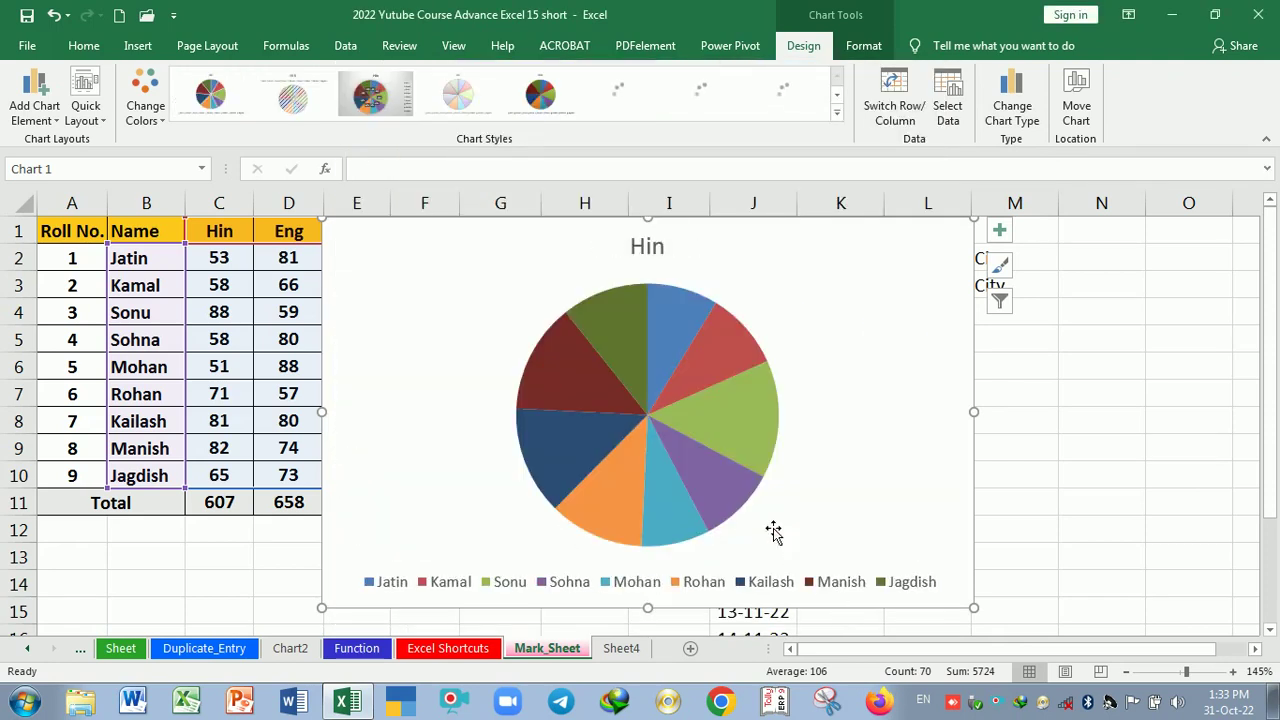
Step: Apply the first pie chart style and nudge the chart slightly right
{"action": "left_click", "coordinate": [650, 414]}
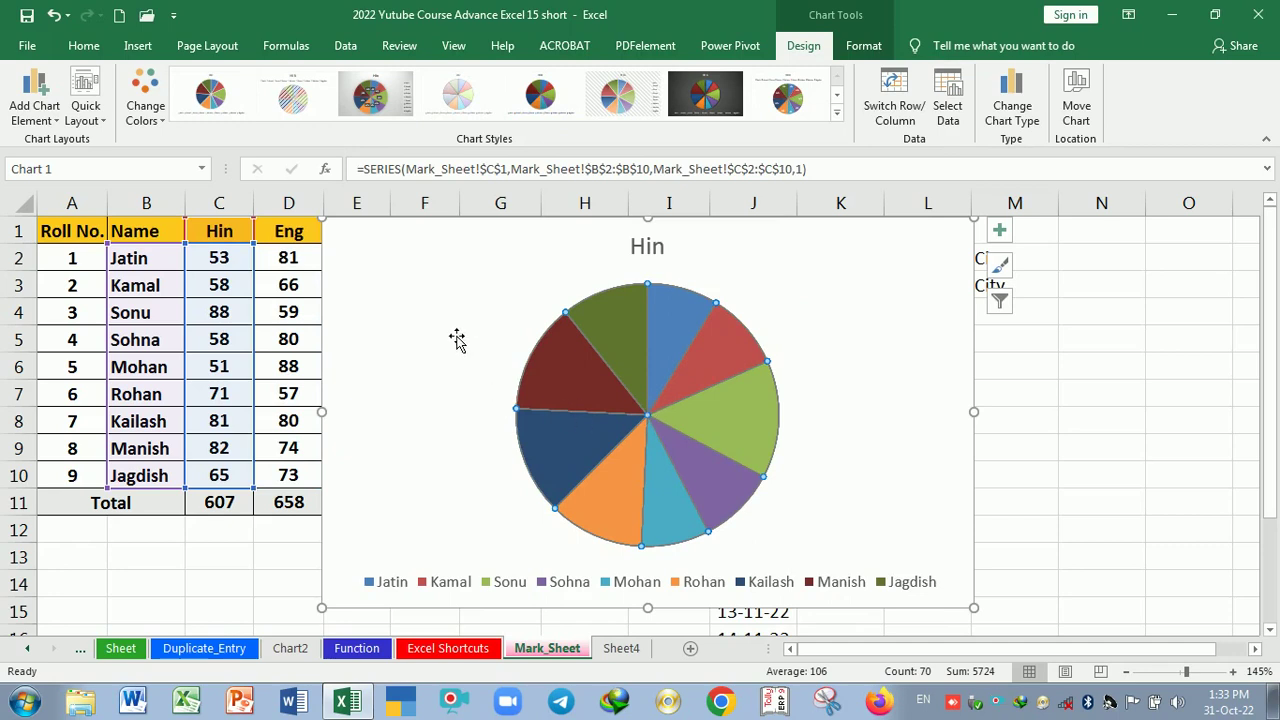
{"action": "left_click", "coordinate": [836, 113]}
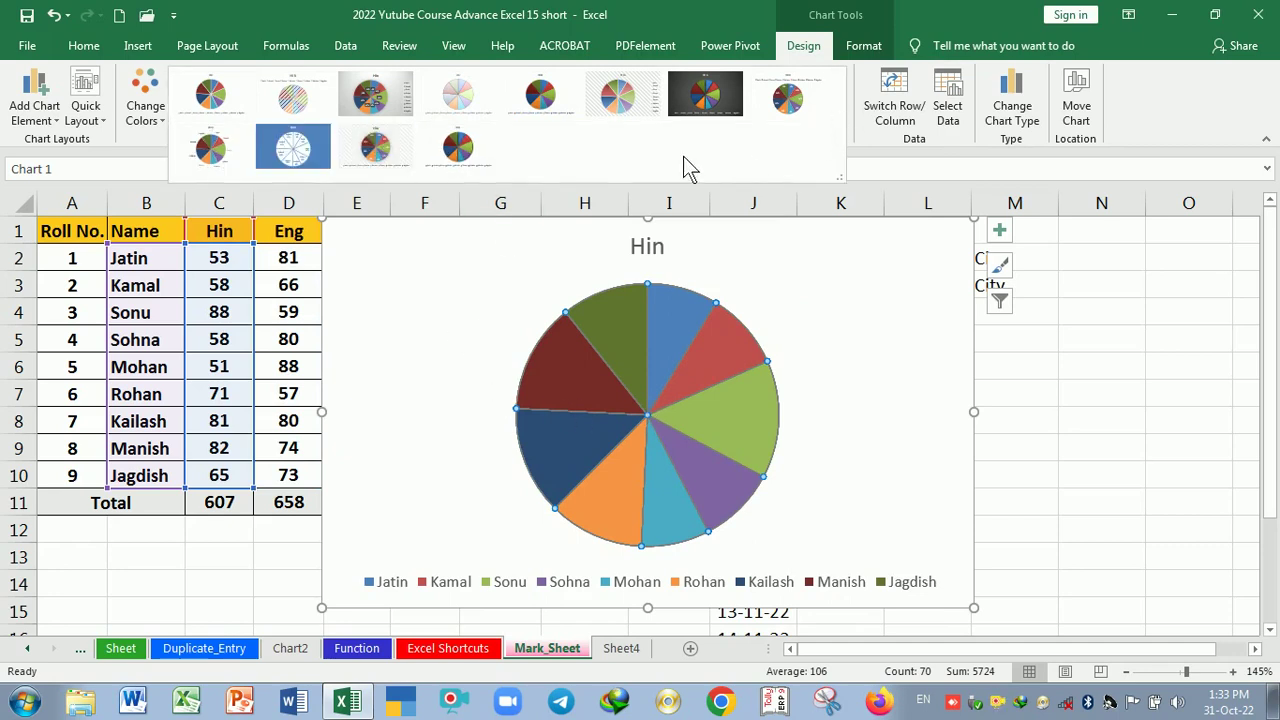
{"action": "left_click", "coordinate": [463, 160]}
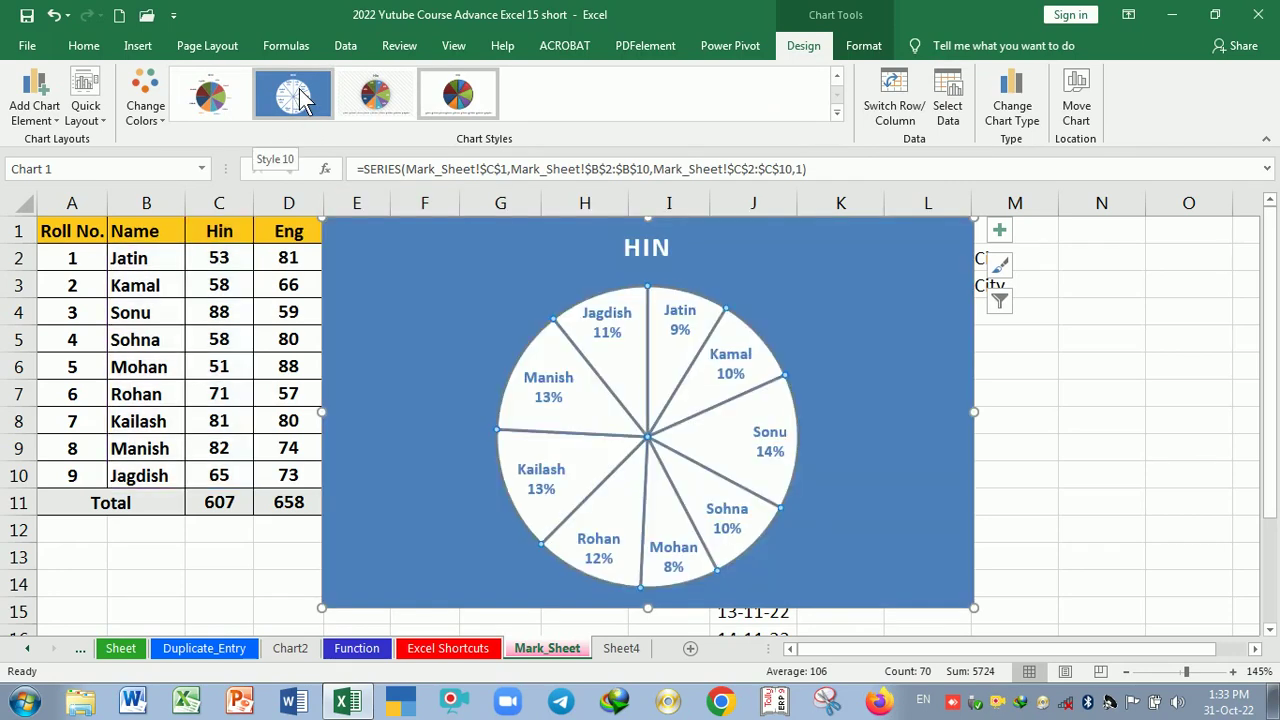
{"action": "left_click", "coordinate": [214, 92]}
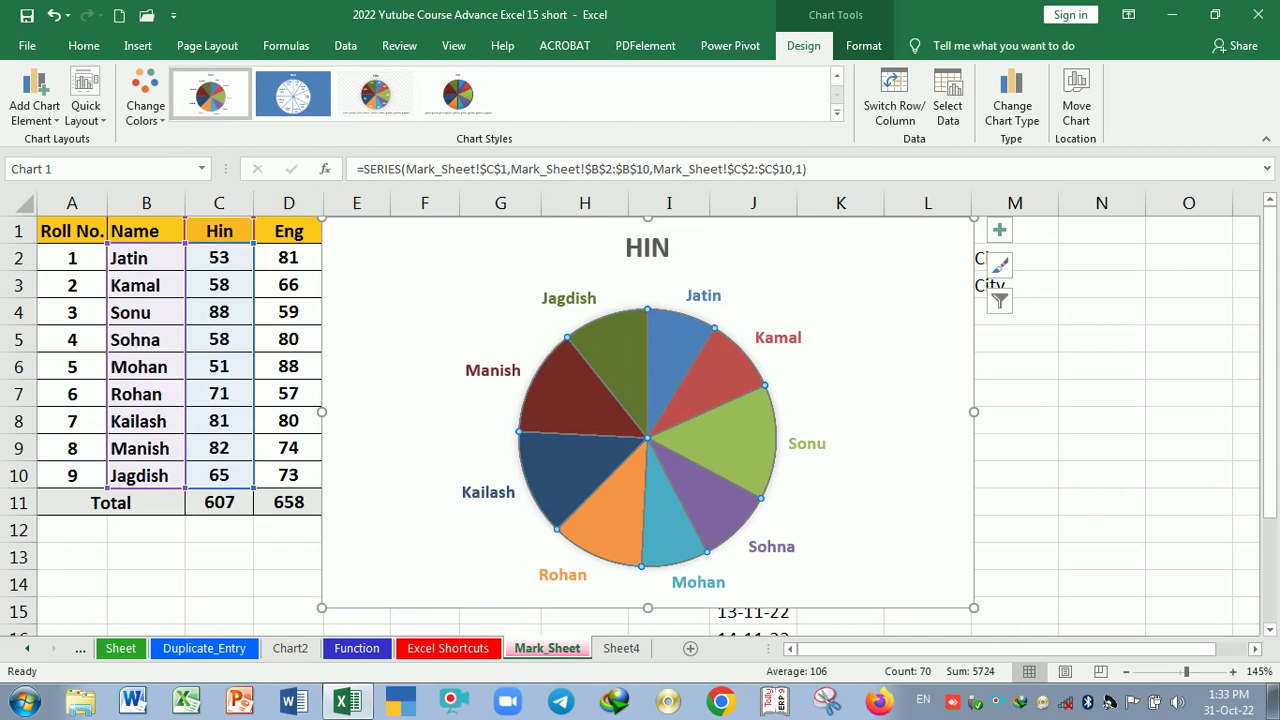
{"action": "left_click_drag", "start_coordinate": [737, 251], "coordinate": [787, 254]}
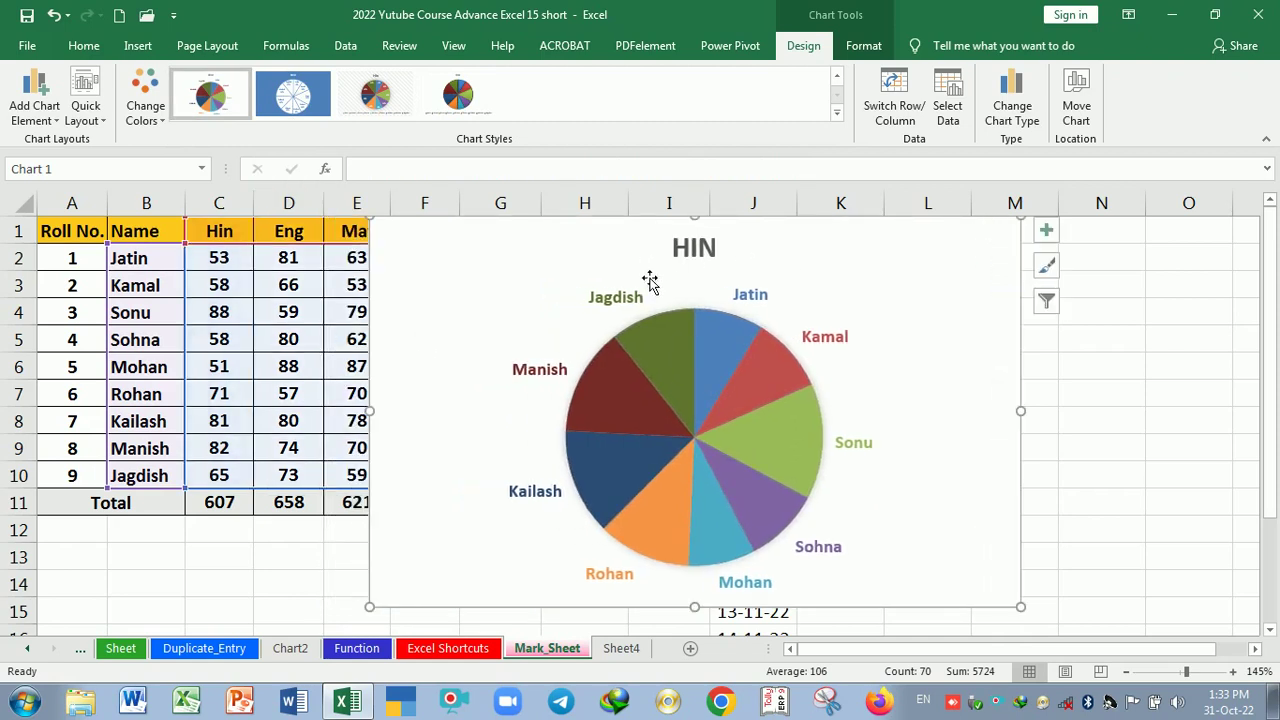
Step: Apply the Quick Layout with student names around the pie, then delete the chart
{"action": "left_click", "coordinate": [96, 117]}
{"action": "left_click", "coordinate": [147, 158]}
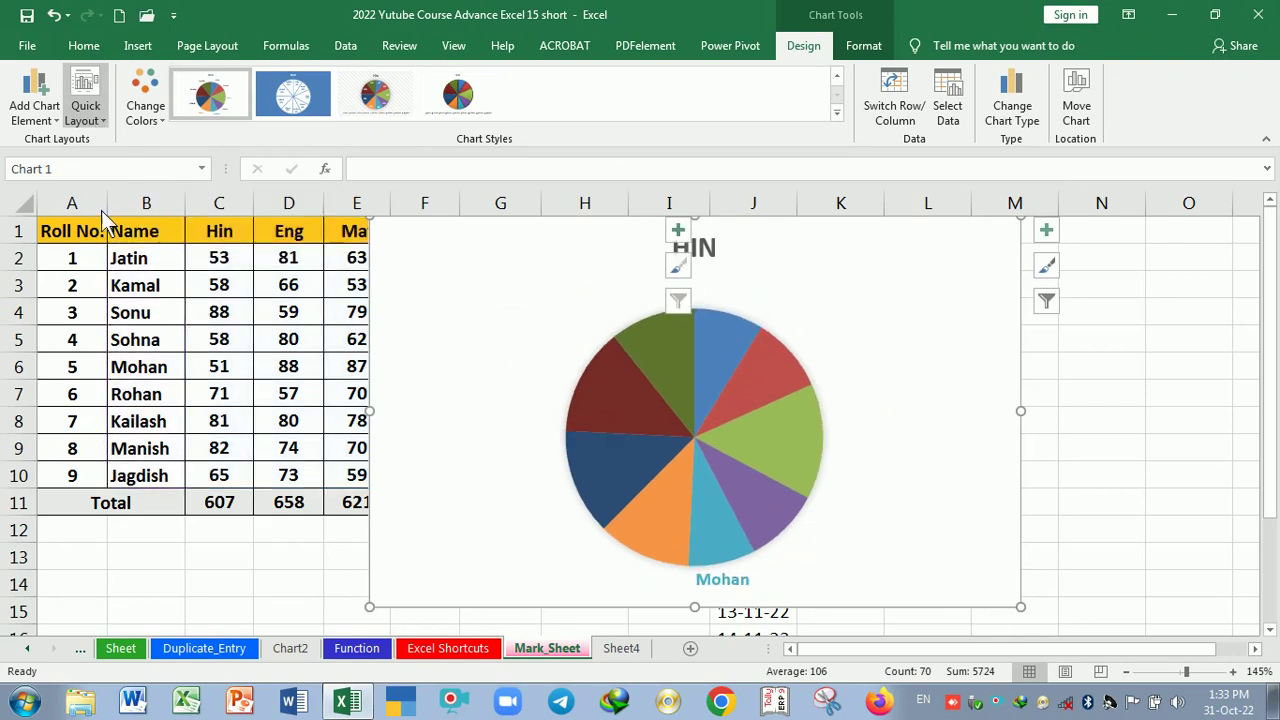
{"action": "left_click", "coordinate": [252, 220]}
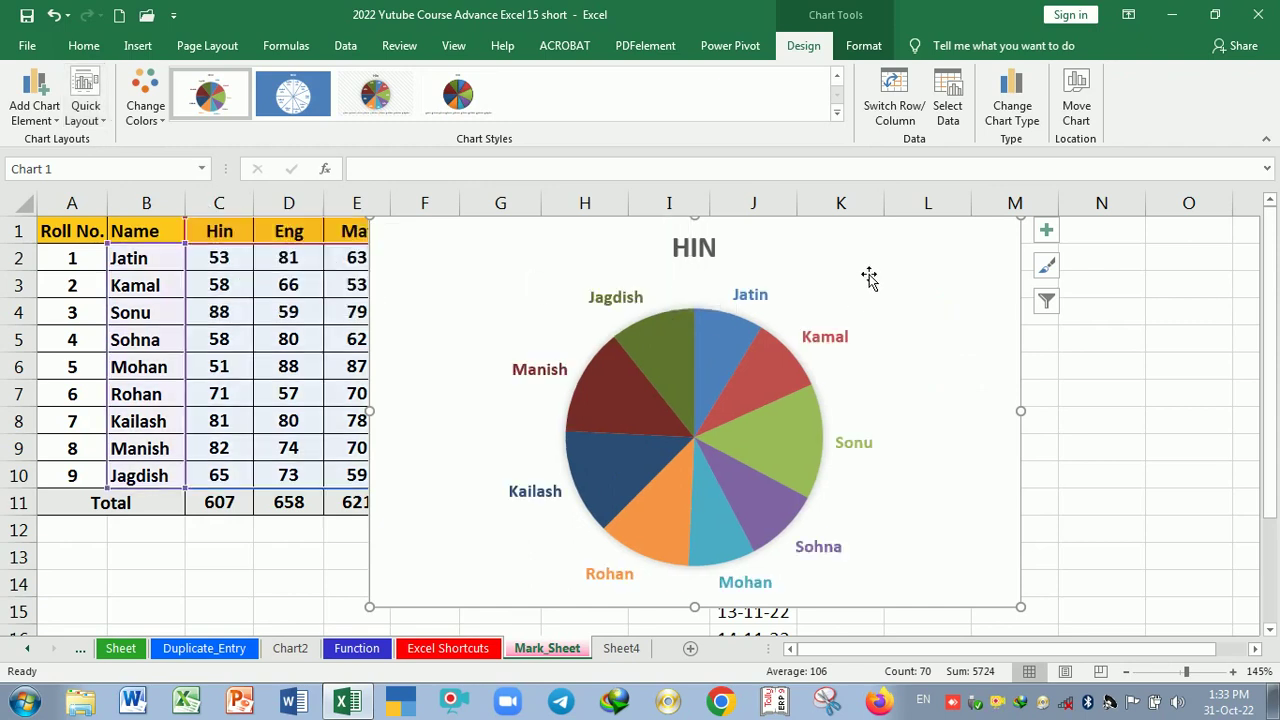
{"action": "key", "text": "Delete"}
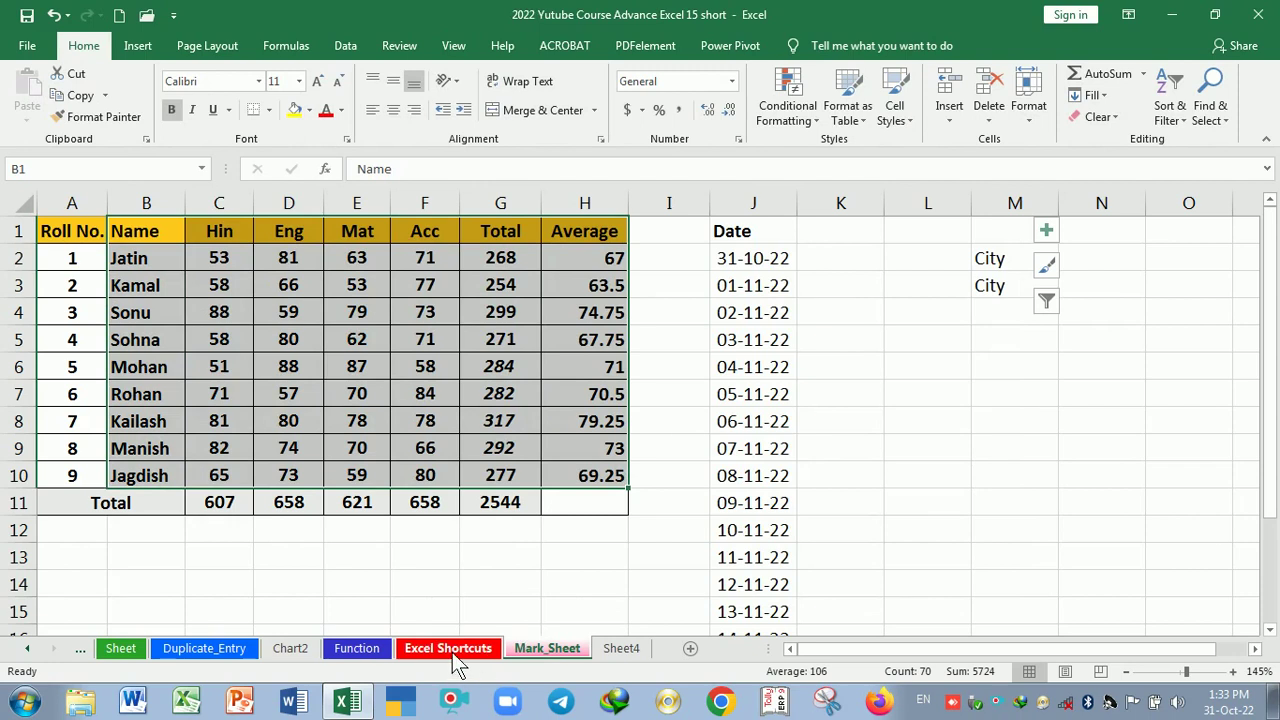
Step: Check shortcut 20, Ctrl+0, on the Excel Shortcuts sheet, then return to Mark_Sheet
{"action": "left_click", "coordinate": [448, 648]}
{"action": "left_click", "coordinate": [580, 566]}
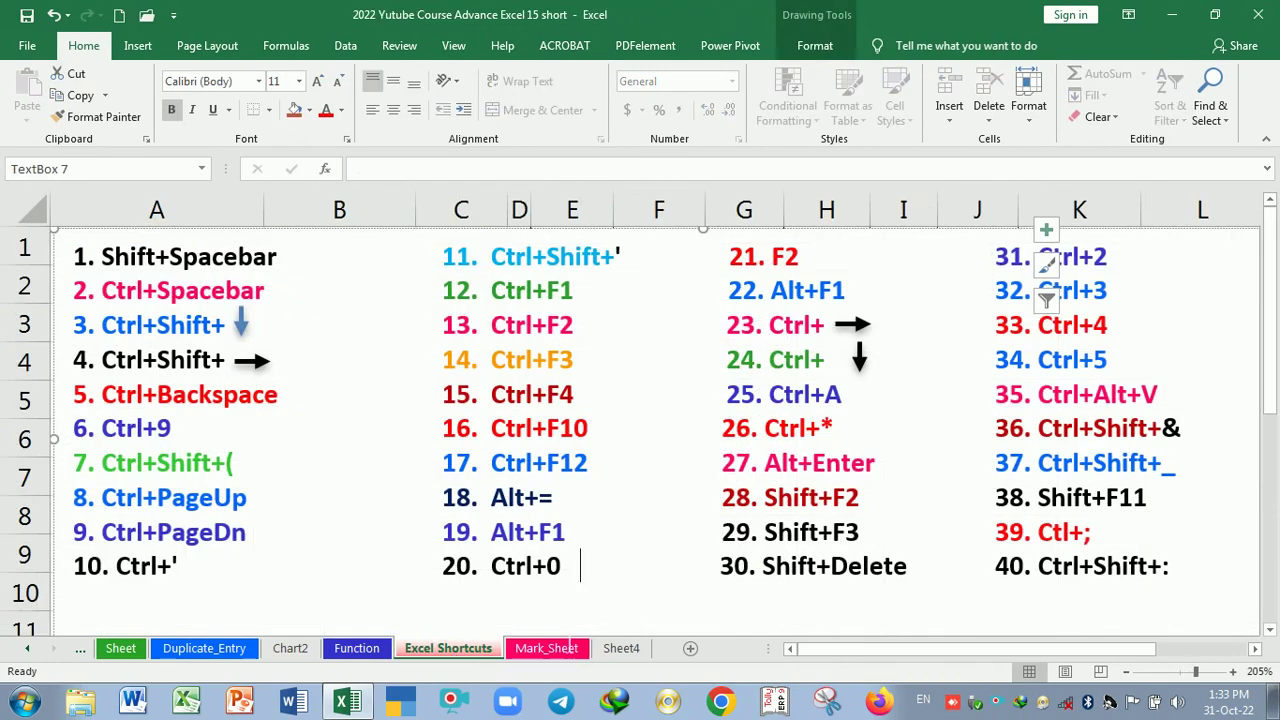
{"action": "left_click", "coordinate": [558, 652]}
Step: Hide Date column J with Ctrl+0, then click cell K3 to clear the selection
{"action": "left_click", "coordinate": [695, 474]}
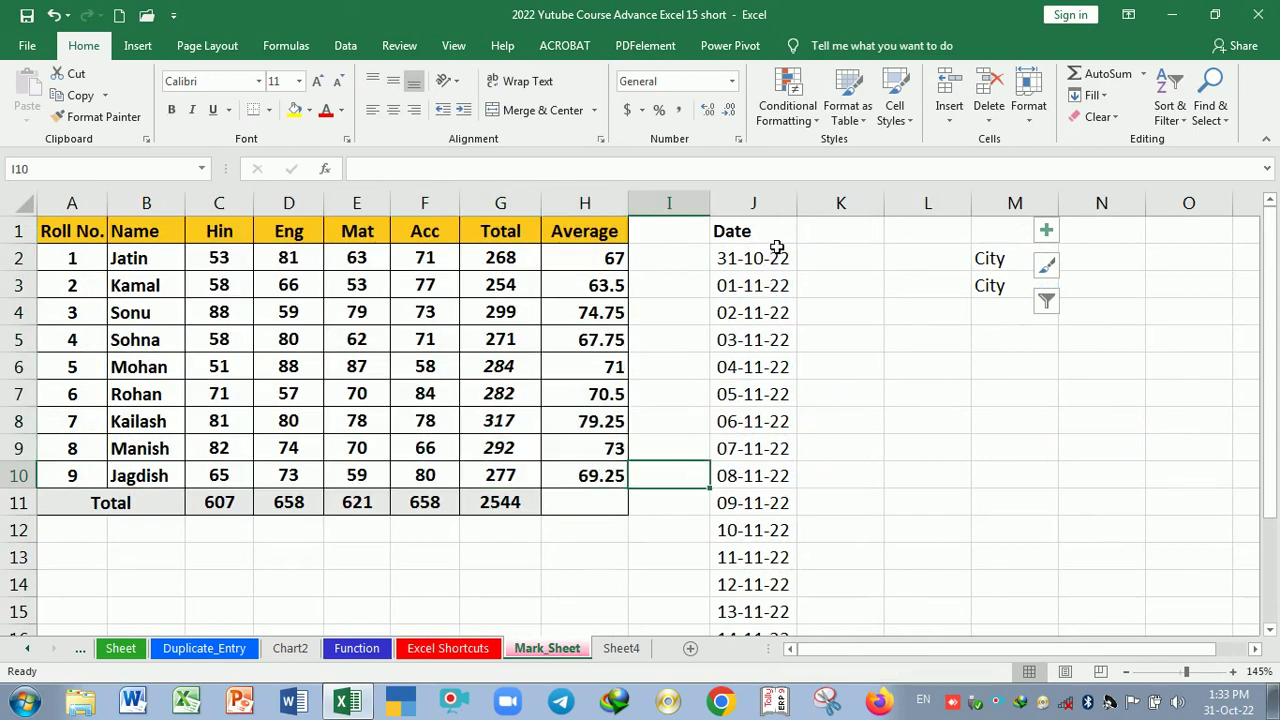
{"action": "left_click", "coordinate": [745, 210]}
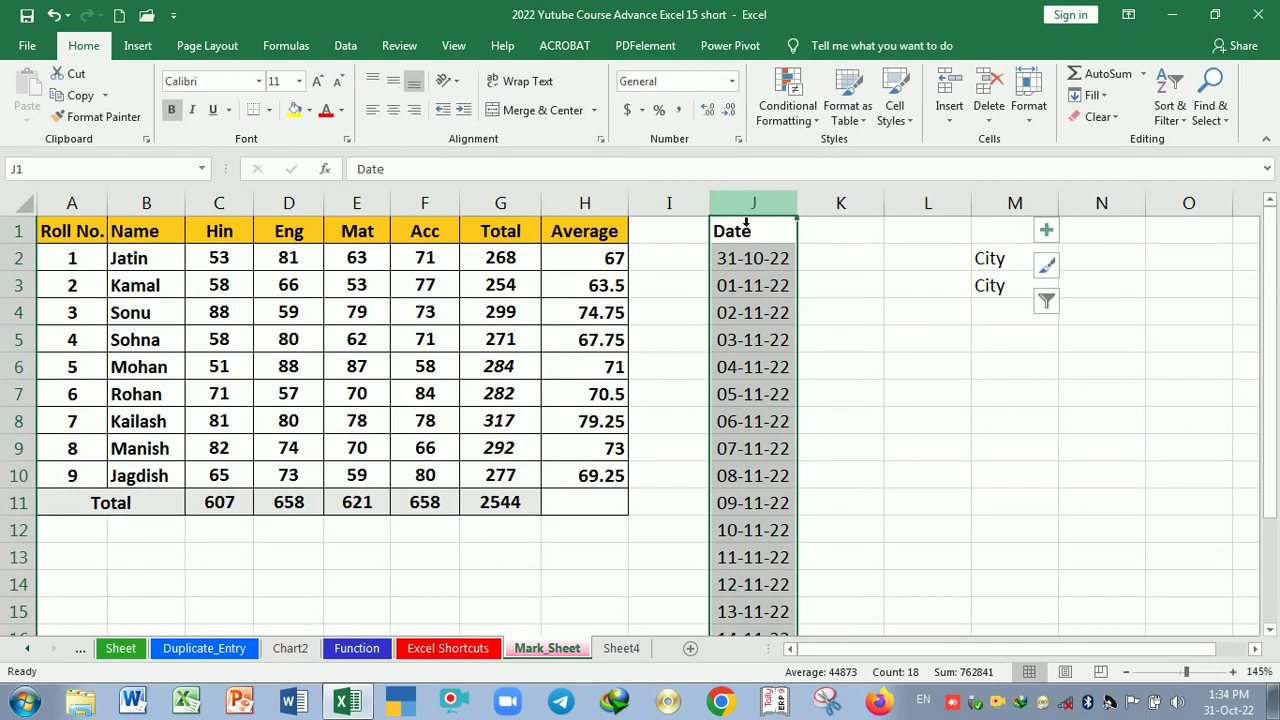
{"action": "key", "text": "ctrl+0"}
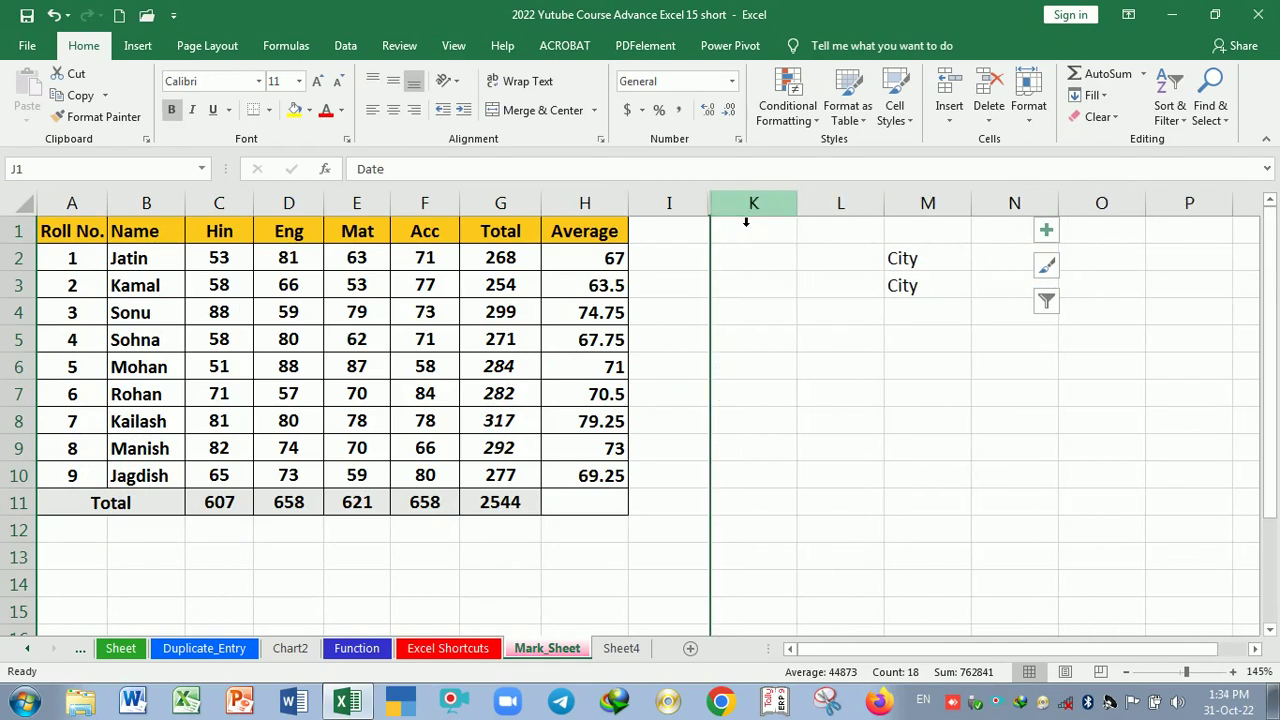
{"action": "left_click", "coordinate": [764, 300]}
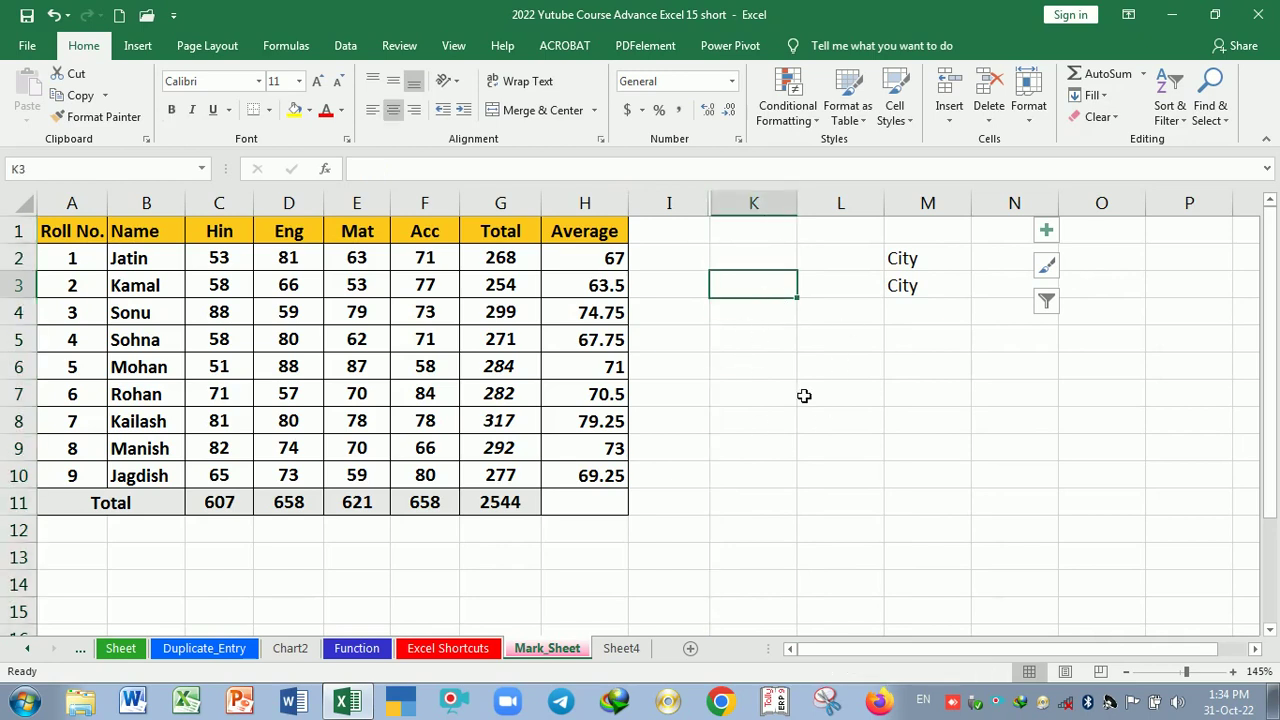
Step: Unhide column J from a whole-sheet selection so the Date column reappears, then select it
{"action": "left_click", "coordinate": [27, 210]}
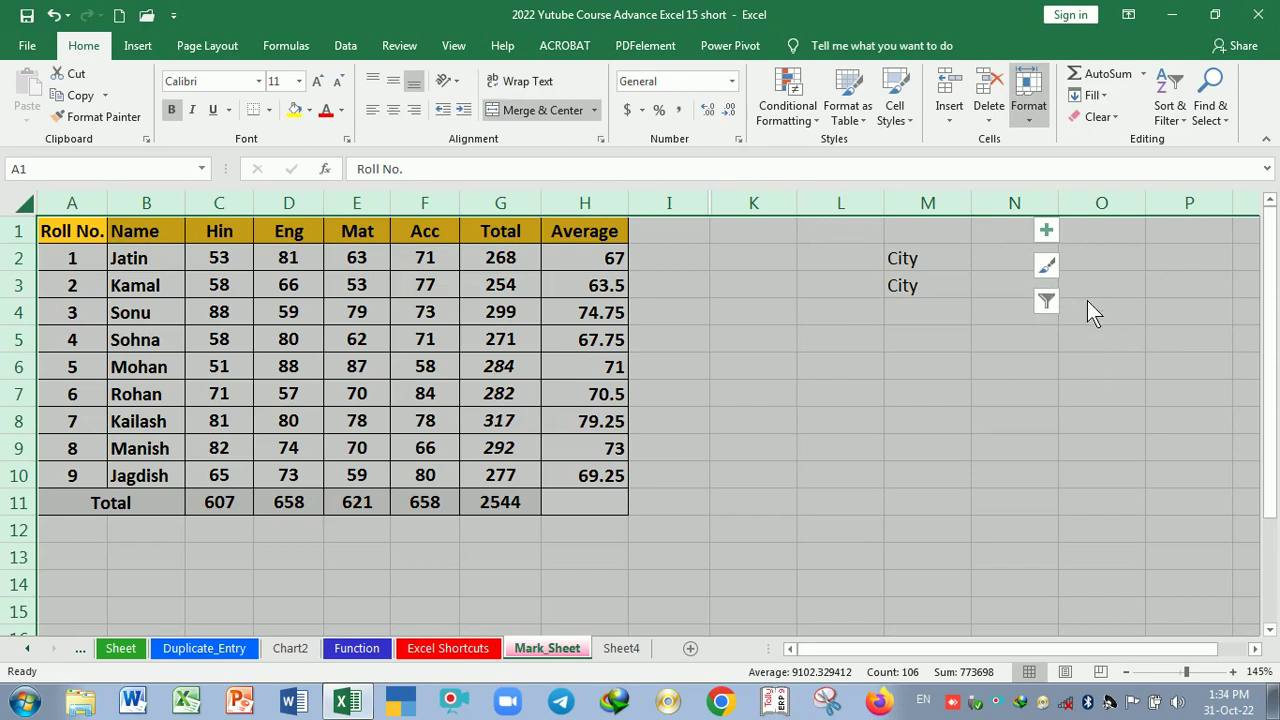
{"action": "left_click", "coordinate": [942, 397]}
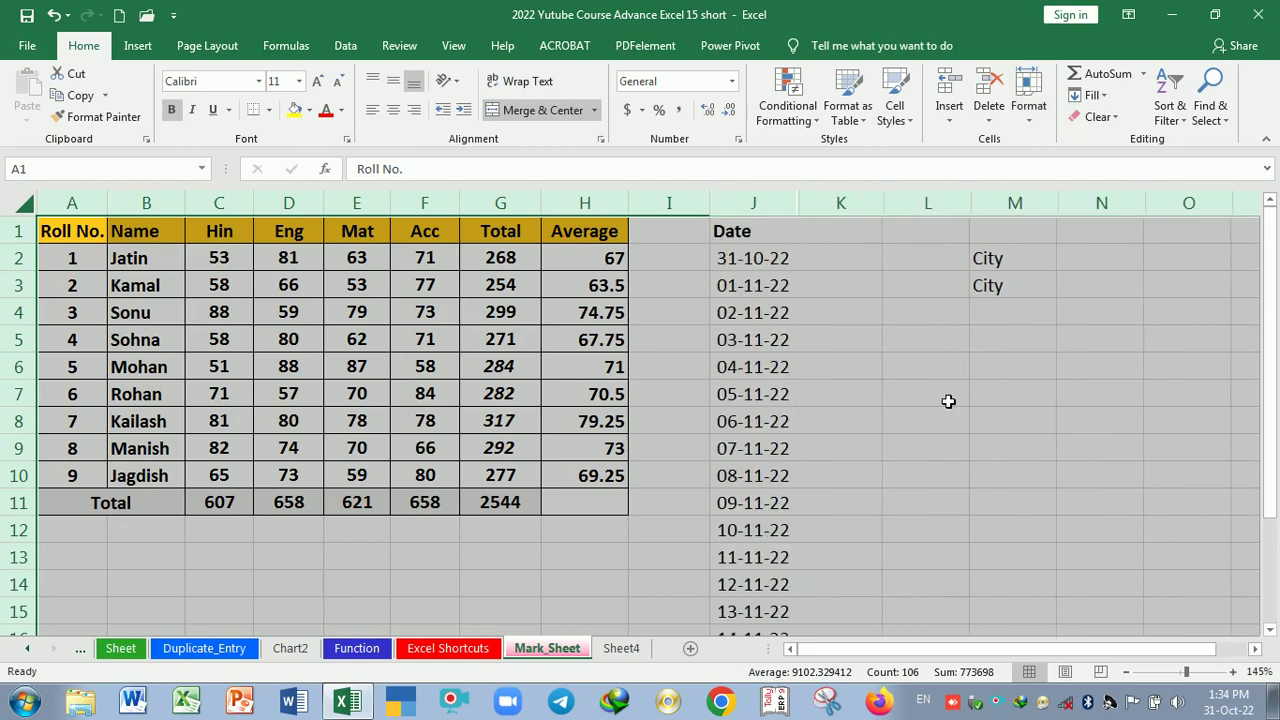
{"action": "left_click", "coordinate": [878, 376]}
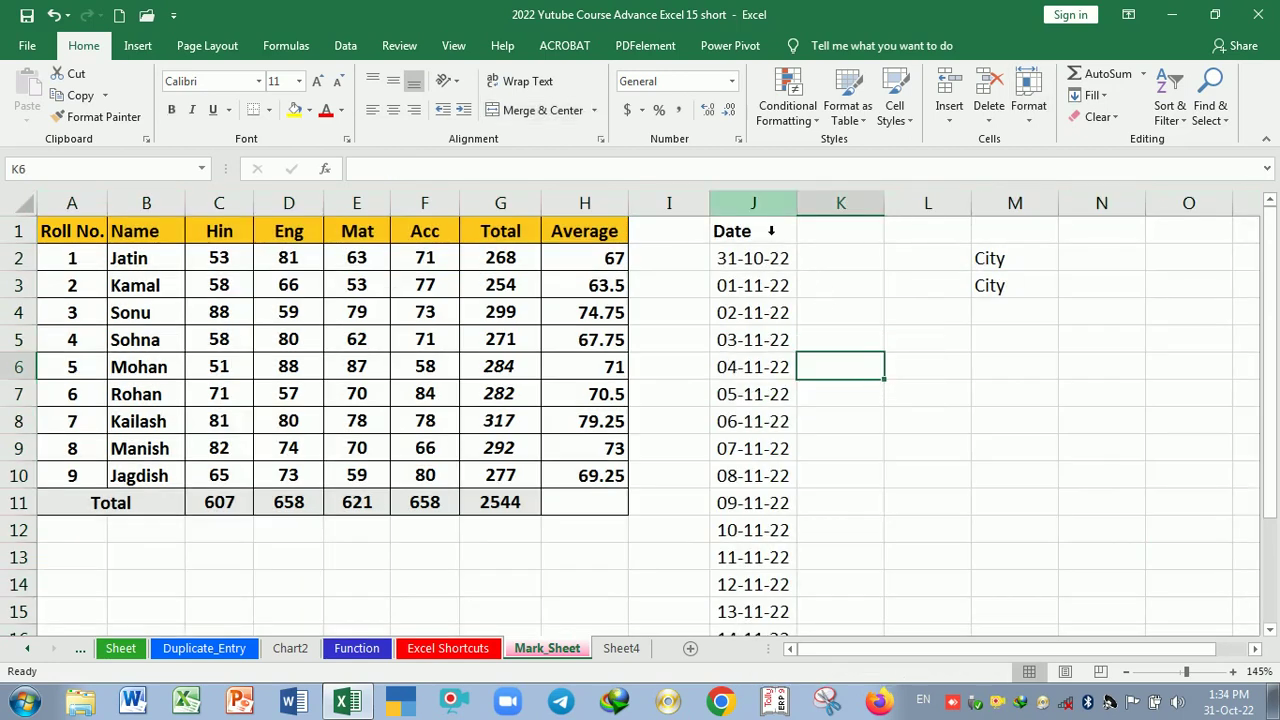
{"action": "left_click", "coordinate": [771, 231]}
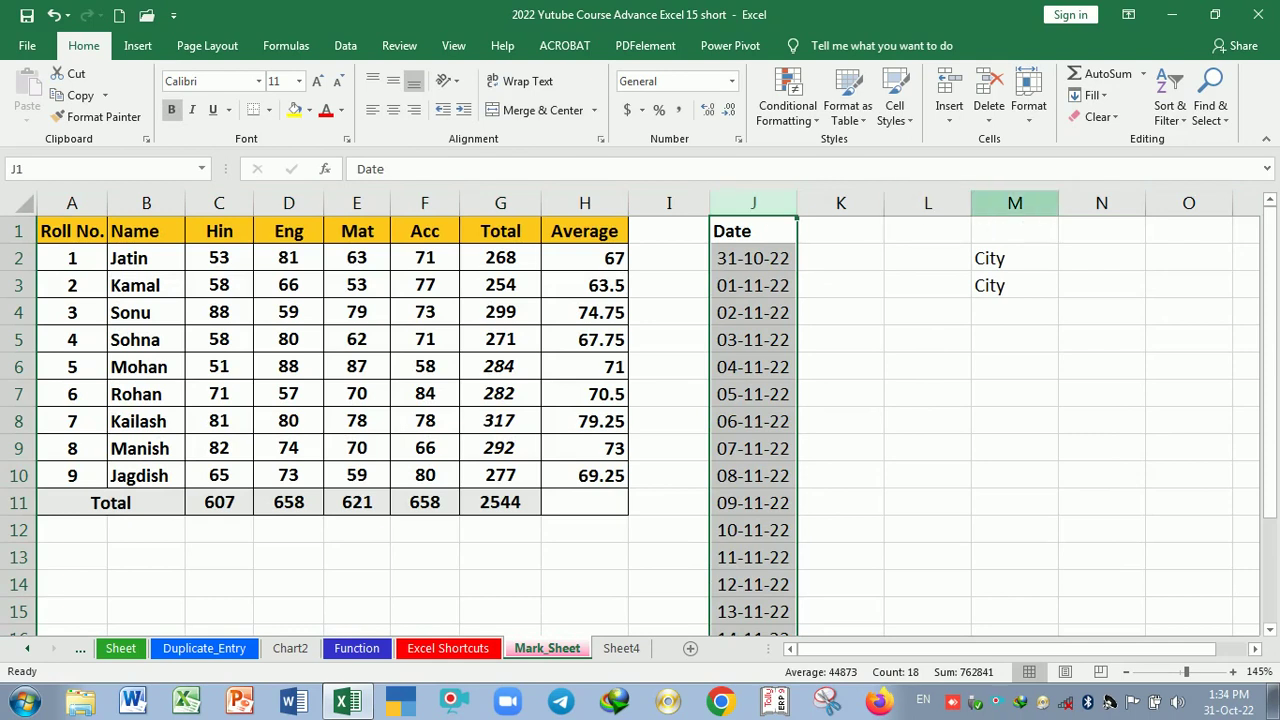
{"action": "left_click", "coordinate": [1015, 231]}
{"action": "key", "text": "ctrl+shift+Down"}
{"action": "key", "text": "ctrl+shift+Down"}
{"action": "key", "text": "ctrl+shift+Down"}
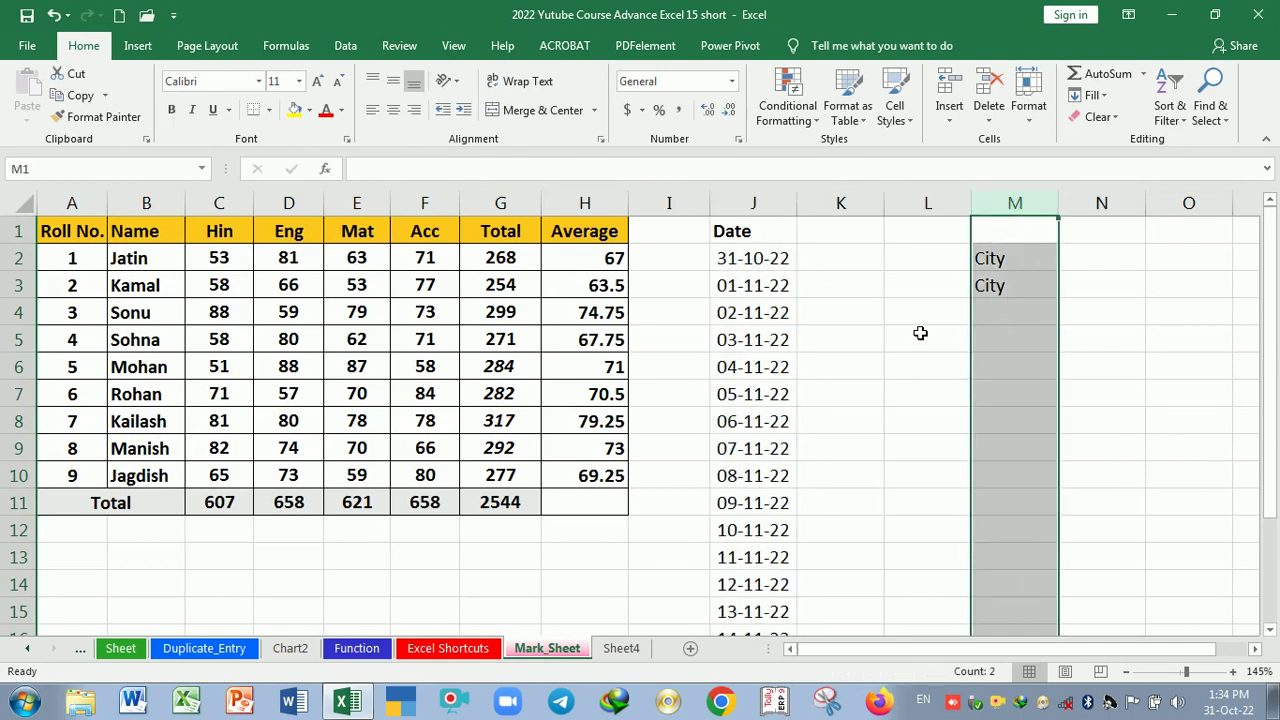
{"action": "left_click", "coordinate": [920, 332]}
{"action": "left_click_drag", "start_coordinate": [1005, 257], "coordinate": [1008, 285]}
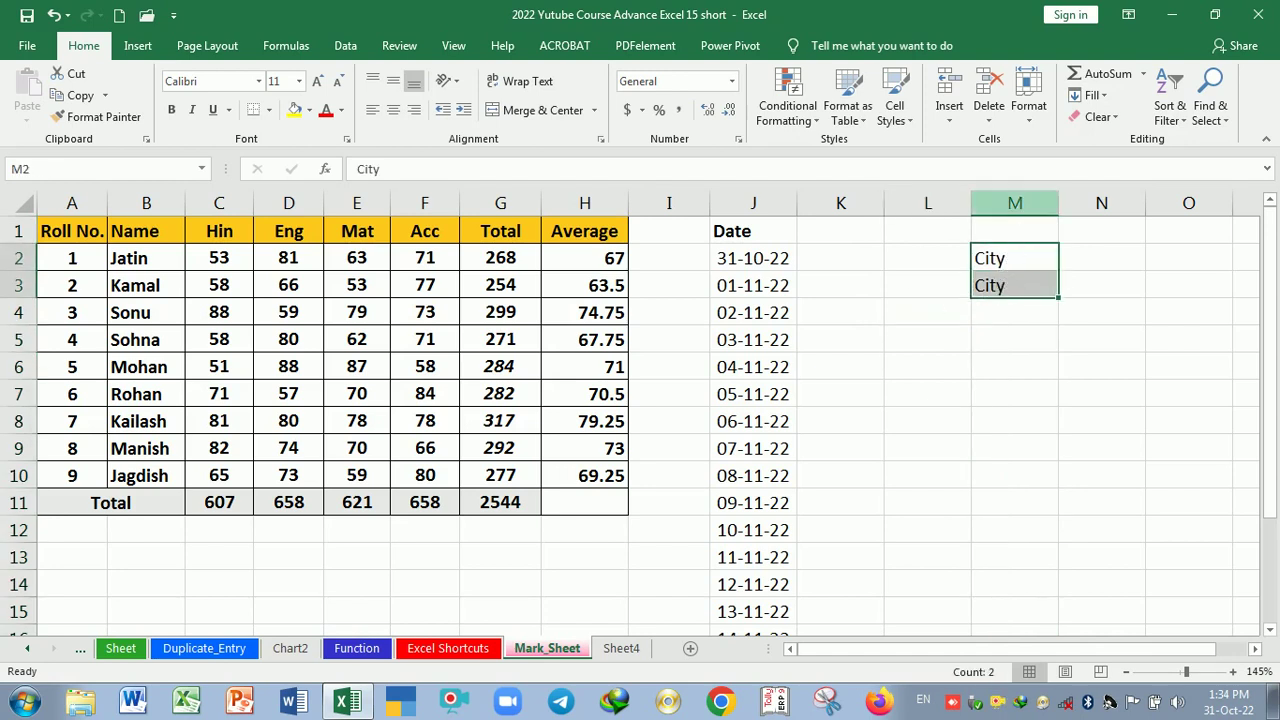
{"action": "left_click", "coordinate": [1021, 223]}
{"action": "left_click", "coordinate": [823, 309]}
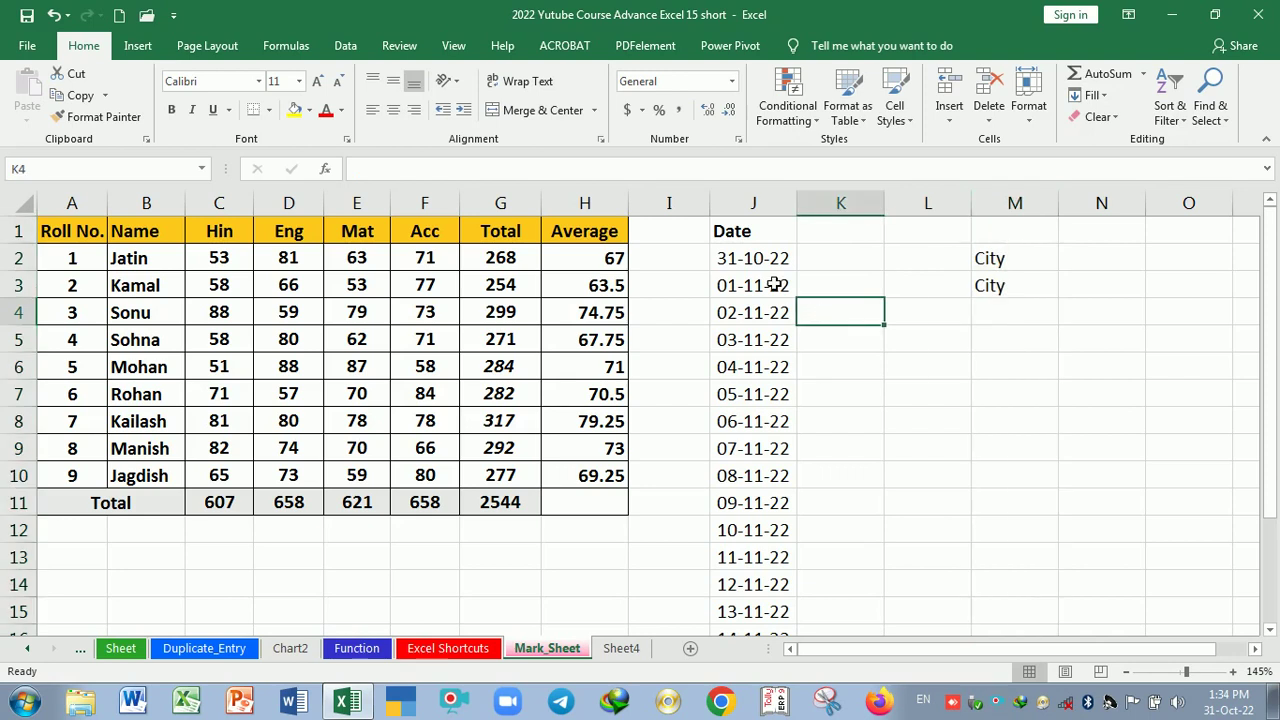
{"action": "left_click", "coordinate": [778, 298]}
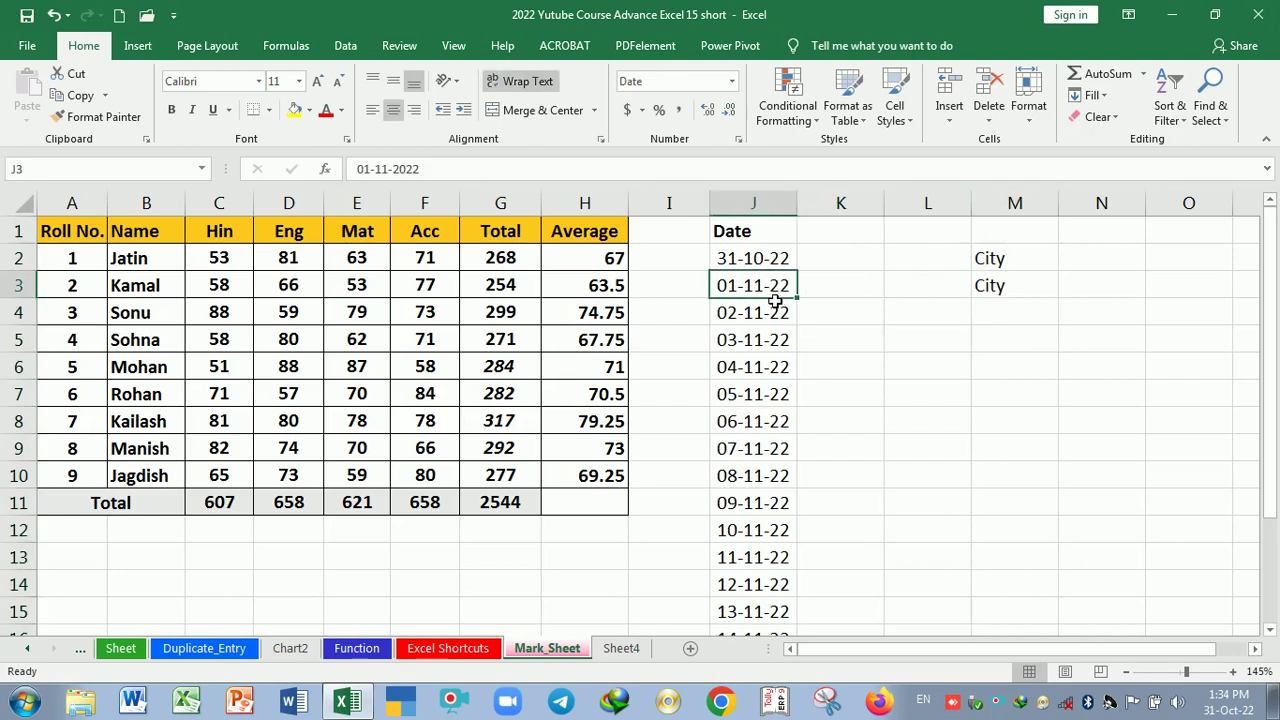
{"action": "left_click", "coordinate": [838, 335]}
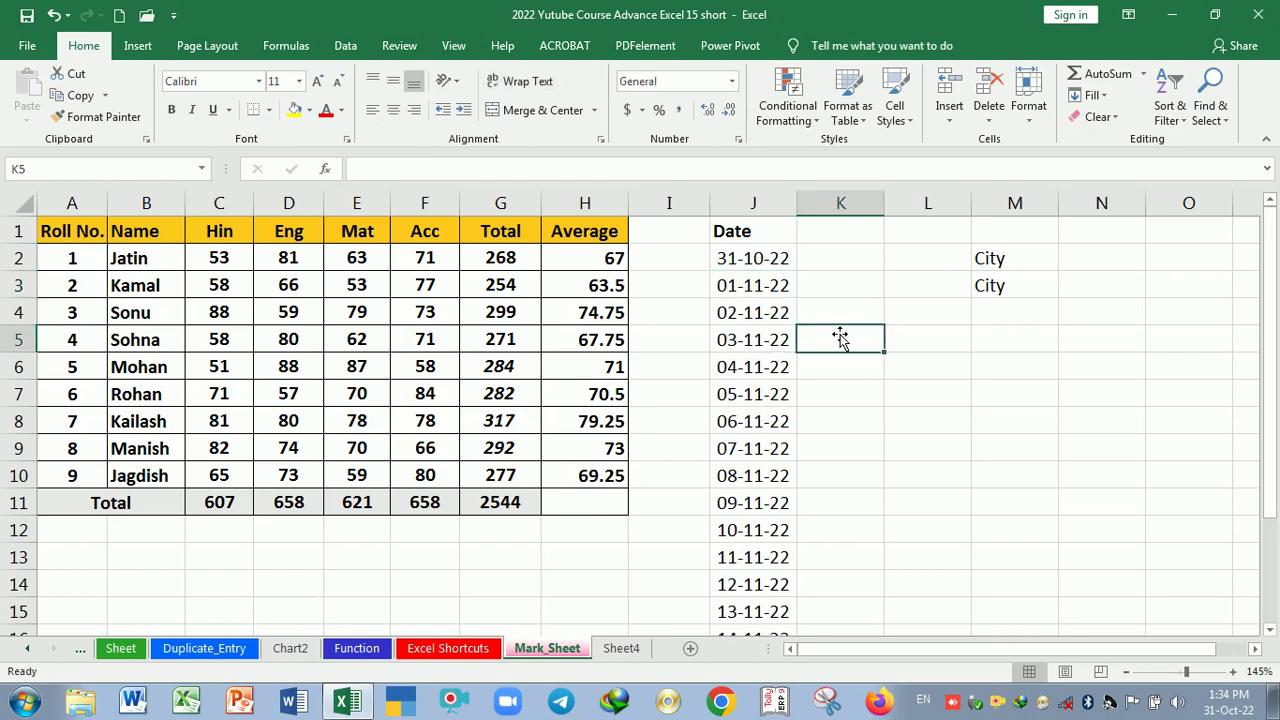
{"action": "left_click", "coordinate": [864, 210]}
{"action": "left_click", "coordinate": [934, 212]}
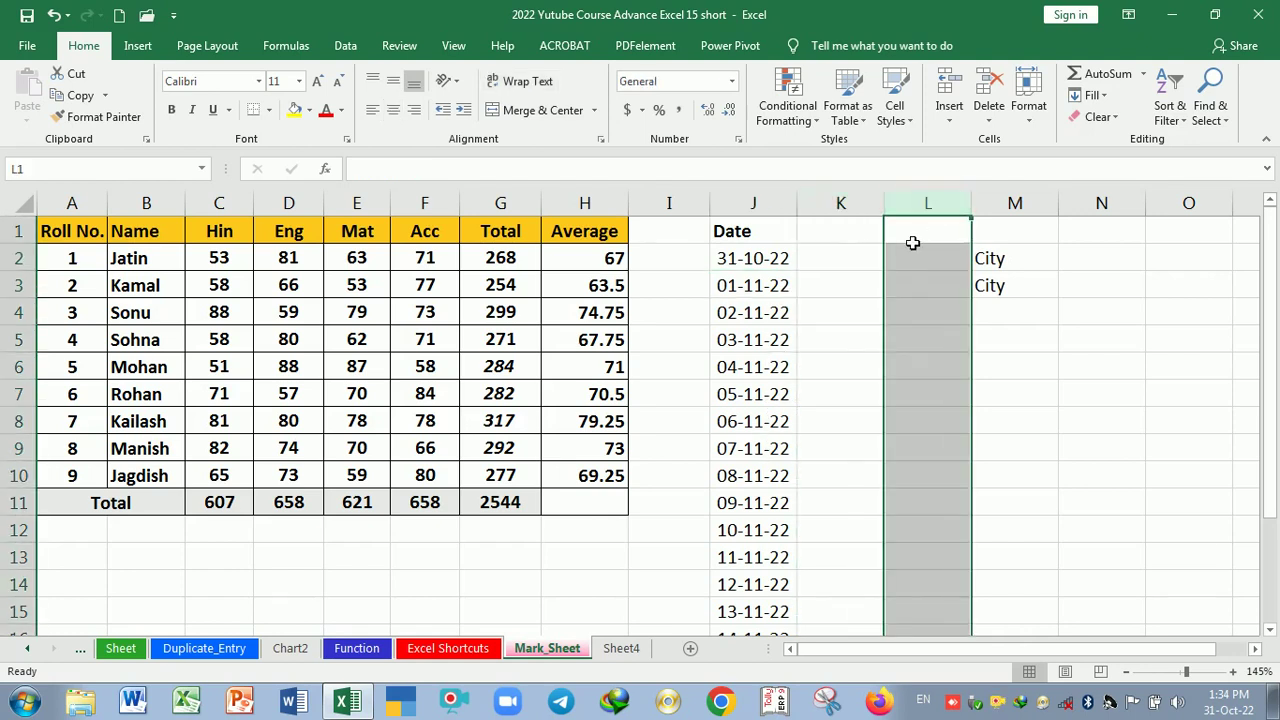
{"action": "left_click", "coordinate": [876, 239]}
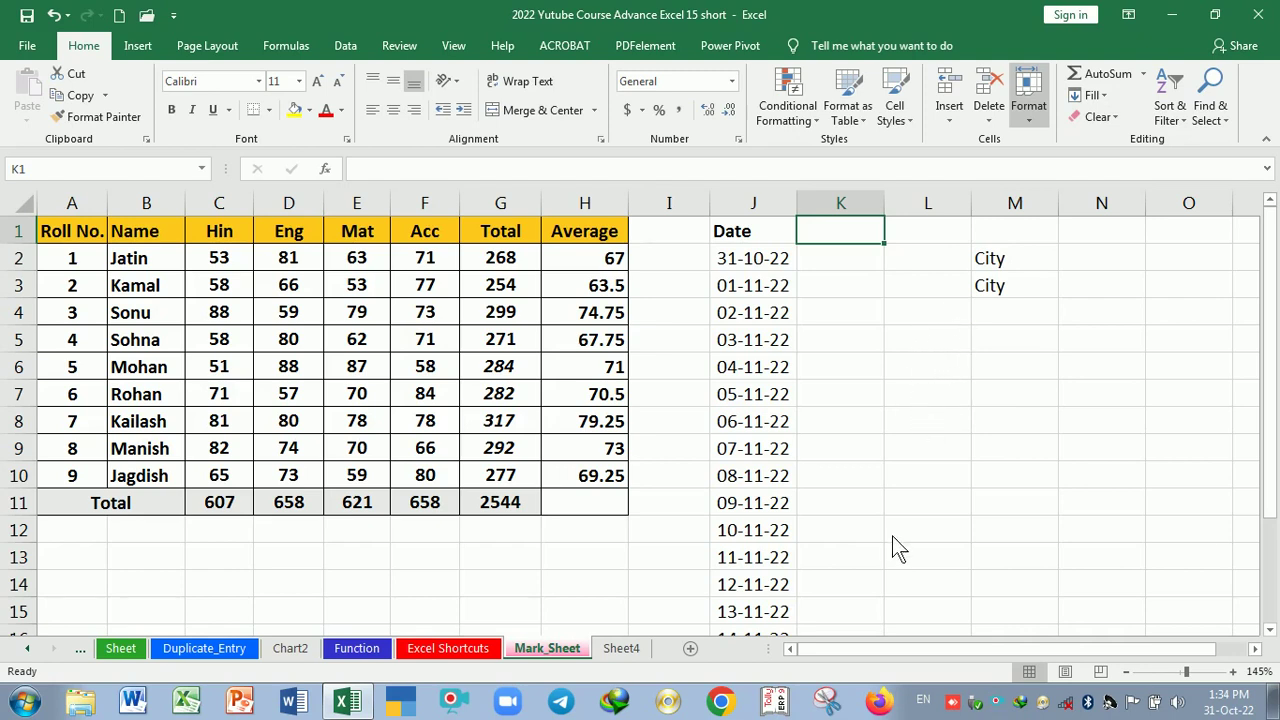
Step: Check shortcut 21, F2, on the Excel Shortcuts sheet, then return to Mark_Sheet
{"action": "left_click", "coordinate": [477, 652]}
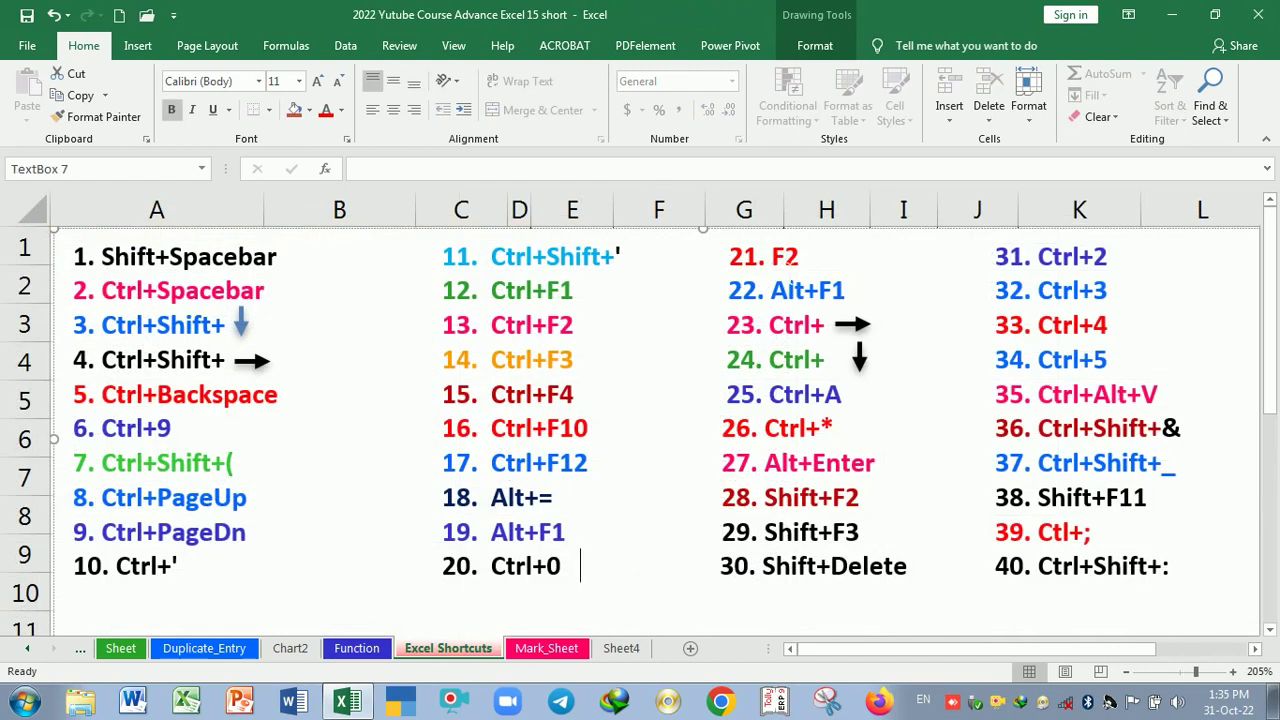
{"action": "left_click", "coordinate": [772, 257]}
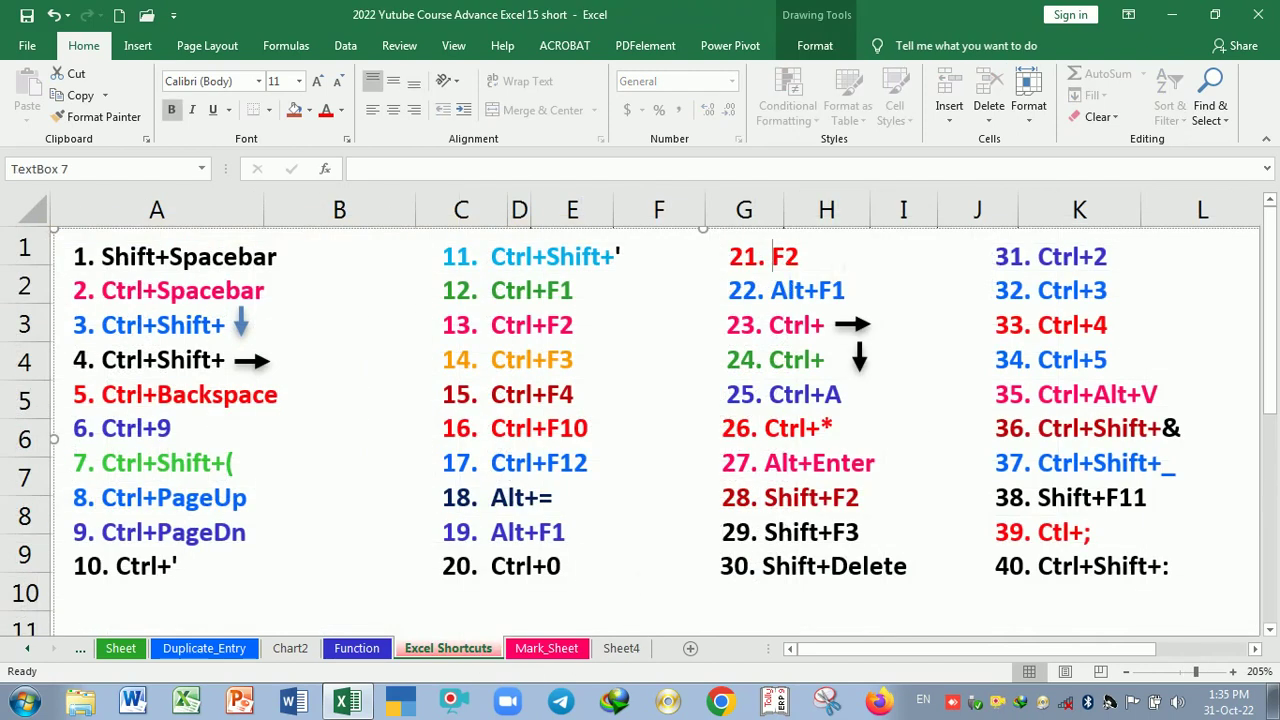
{"action": "left_click", "coordinate": [572, 650]}
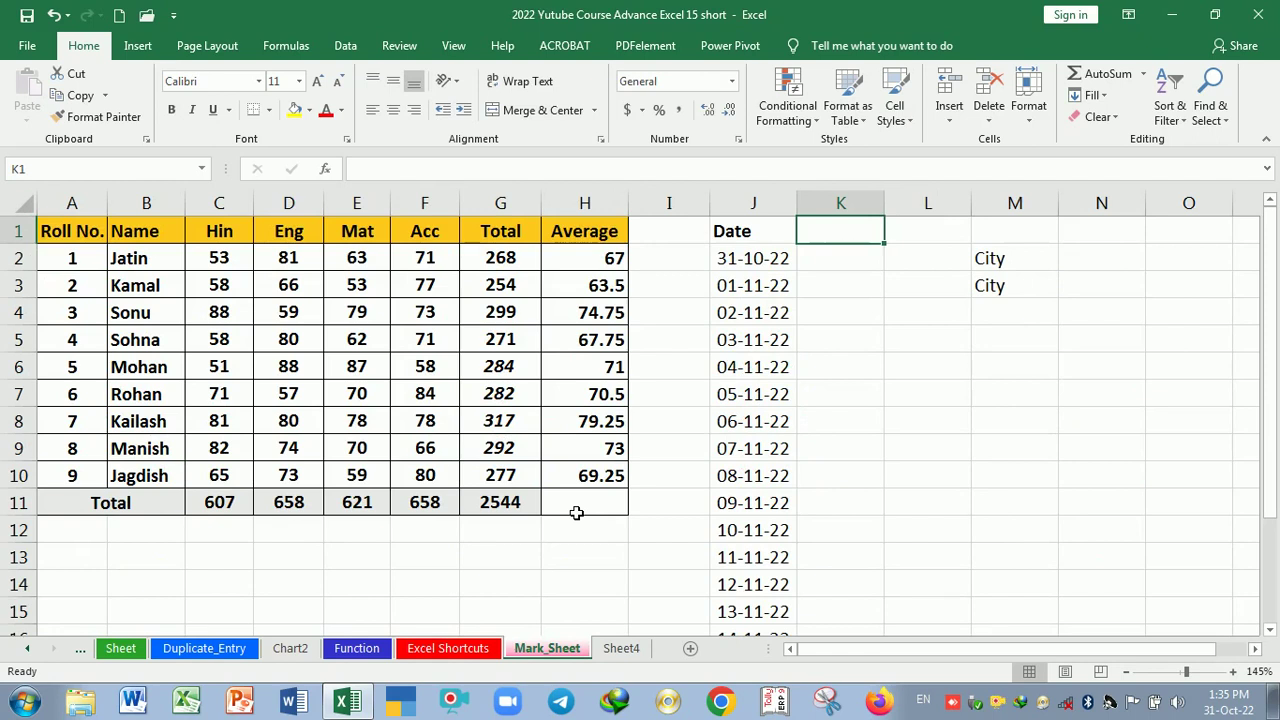
{"action": "left_click", "coordinate": [152, 265]}
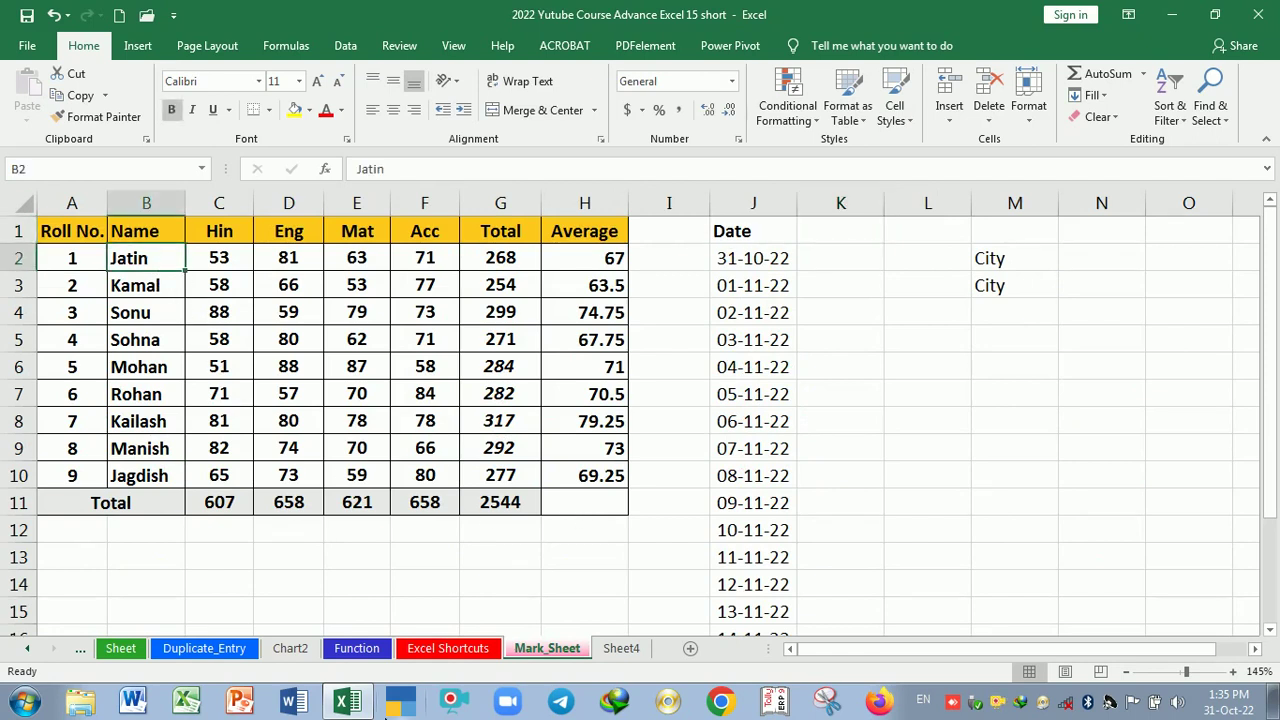
{"action": "key", "text": "F2"}
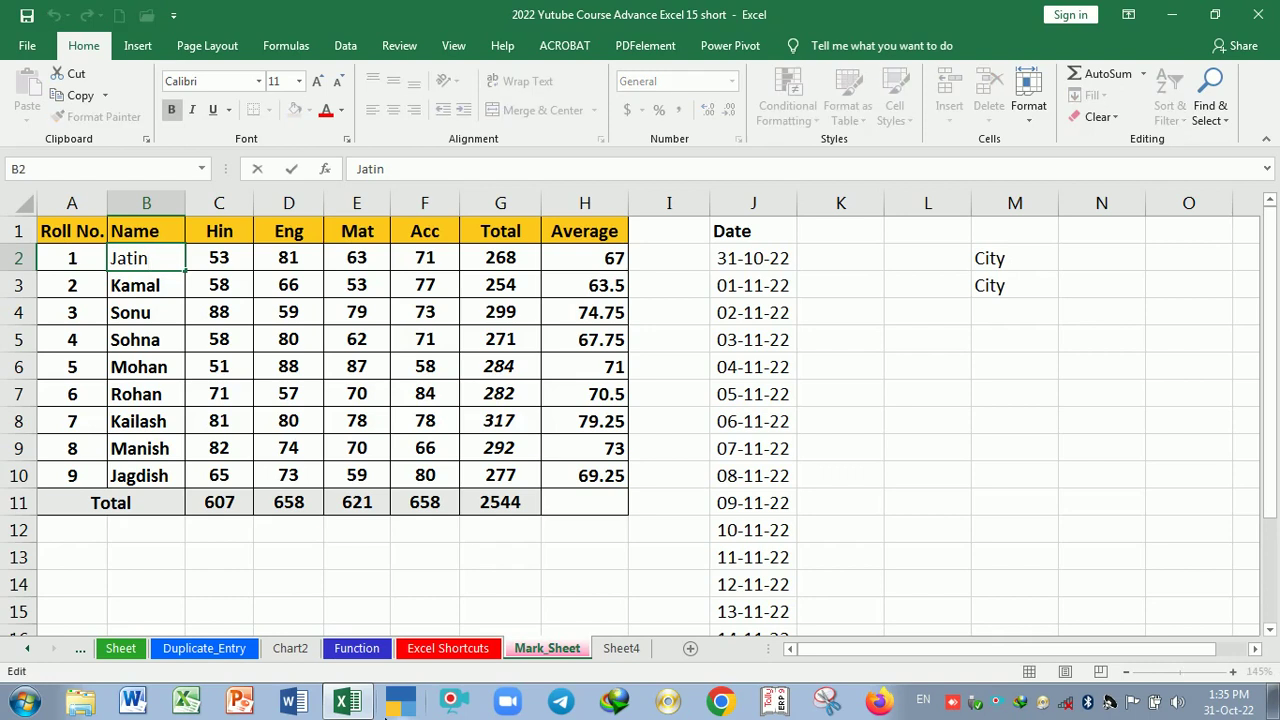
{"action": "type", "text": "Kumar"}
{"action": "key", "text": "Return"}
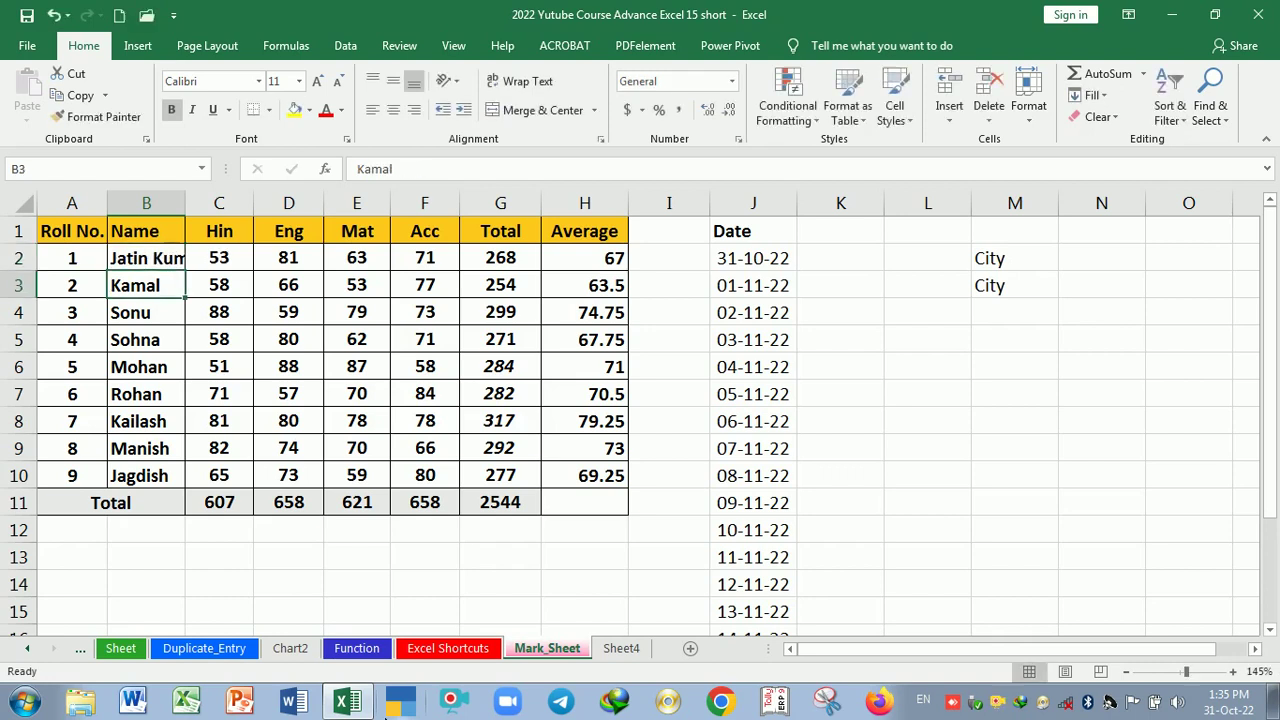
{"action": "left_click", "coordinate": [173, 268]}
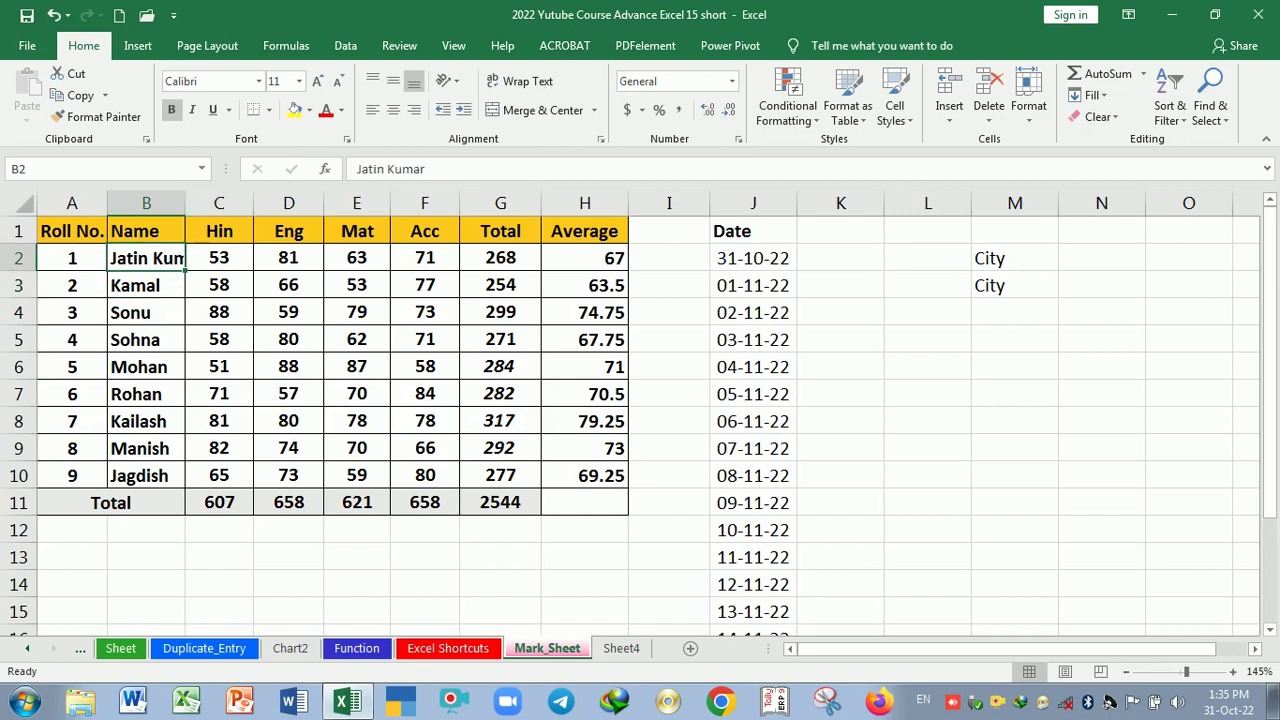
{"action": "left_click_drag", "start_coordinate": [186, 205], "coordinate": [213, 206]}
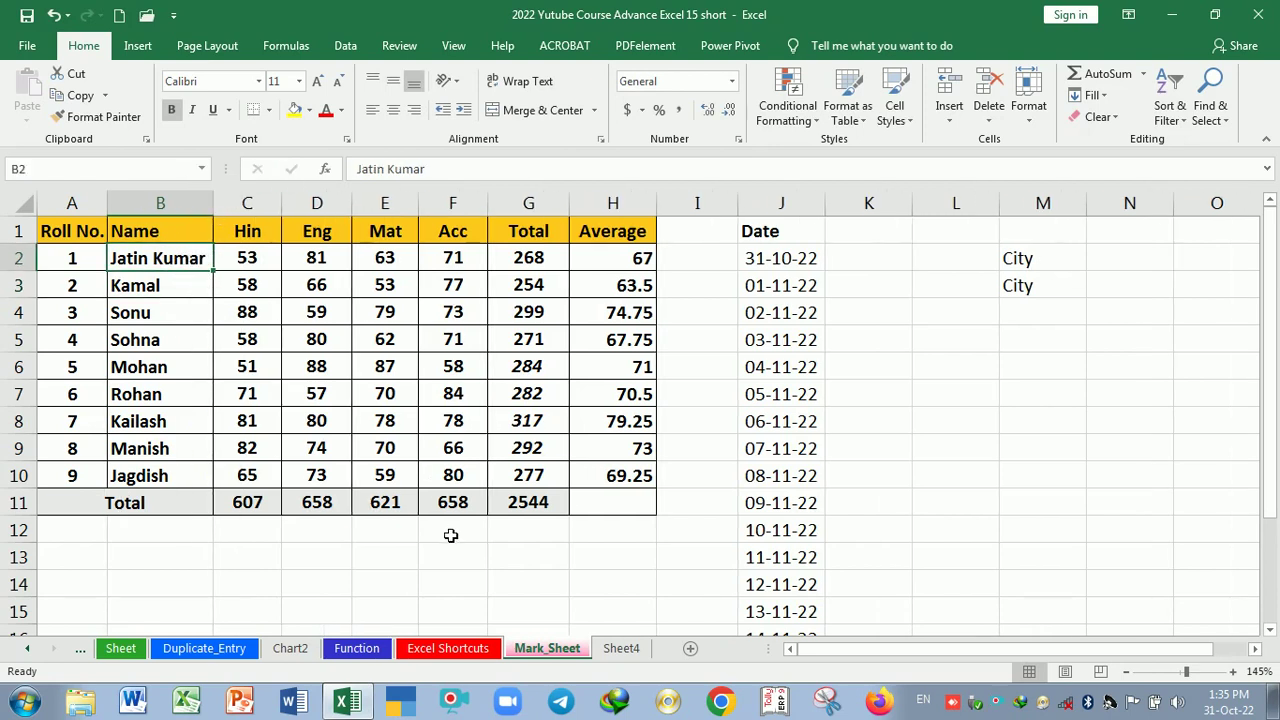
{"action": "left_click", "coordinate": [458, 650]}
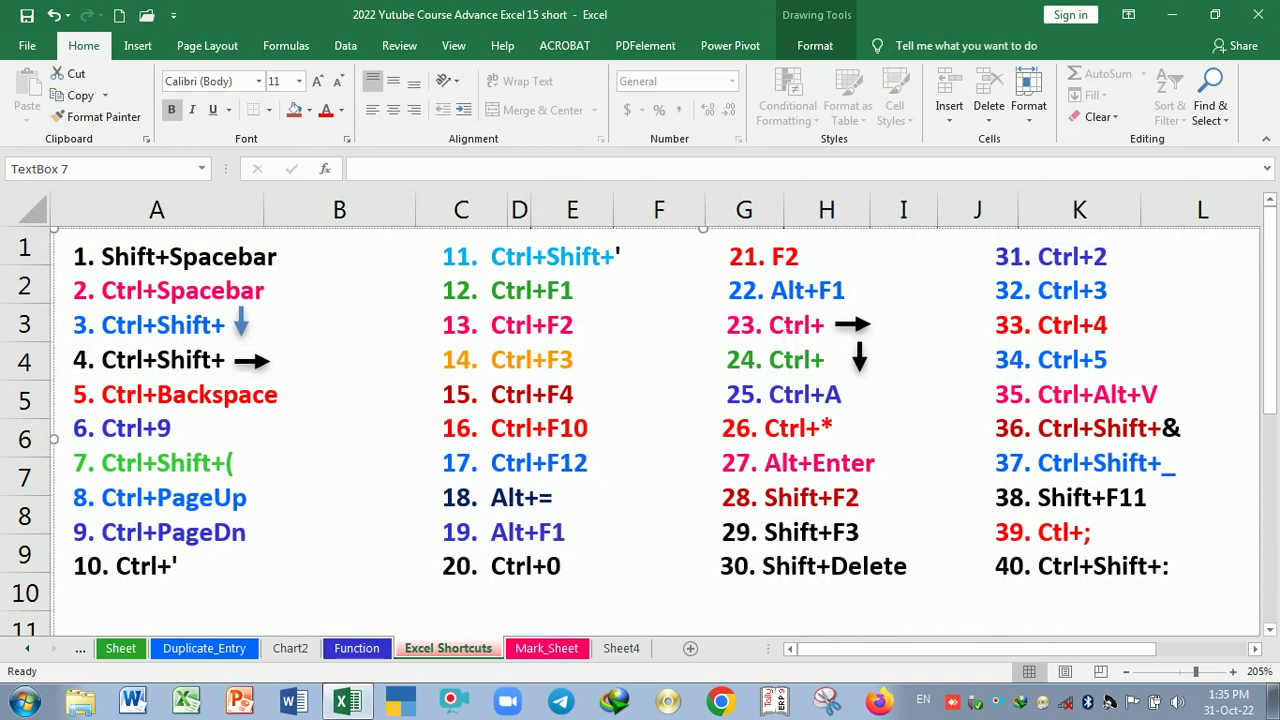
Step: Check shortcut 23 on the Excel Shortcuts sheet, then return to Mark_Sheet
{"action": "left_click", "coordinate": [768, 324]}
{"action": "key", "text": "End"}
{"action": "left_click", "coordinate": [550, 648]}
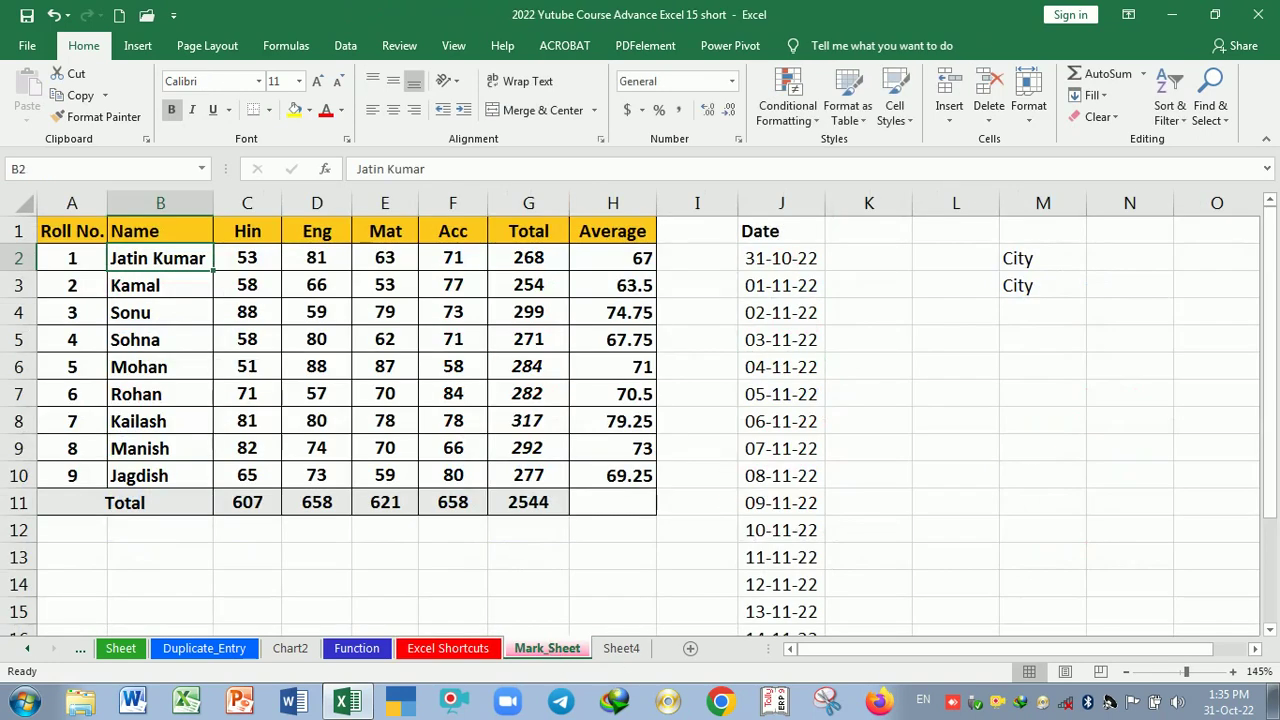
Step: Jump from K1 to the last column with Ctrl+Right and enter 16384 in XFD1
{"action": "left_click", "coordinate": [864, 239]}
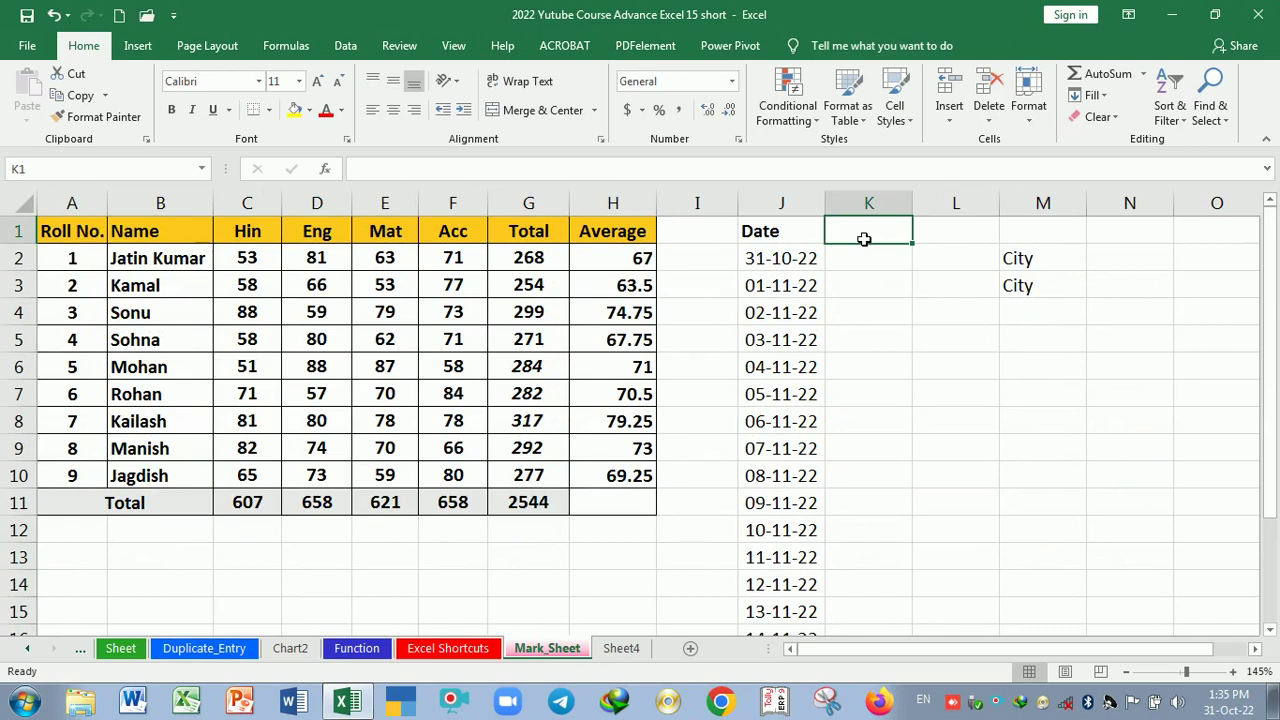
{"action": "key", "text": "ctrl+Right"}
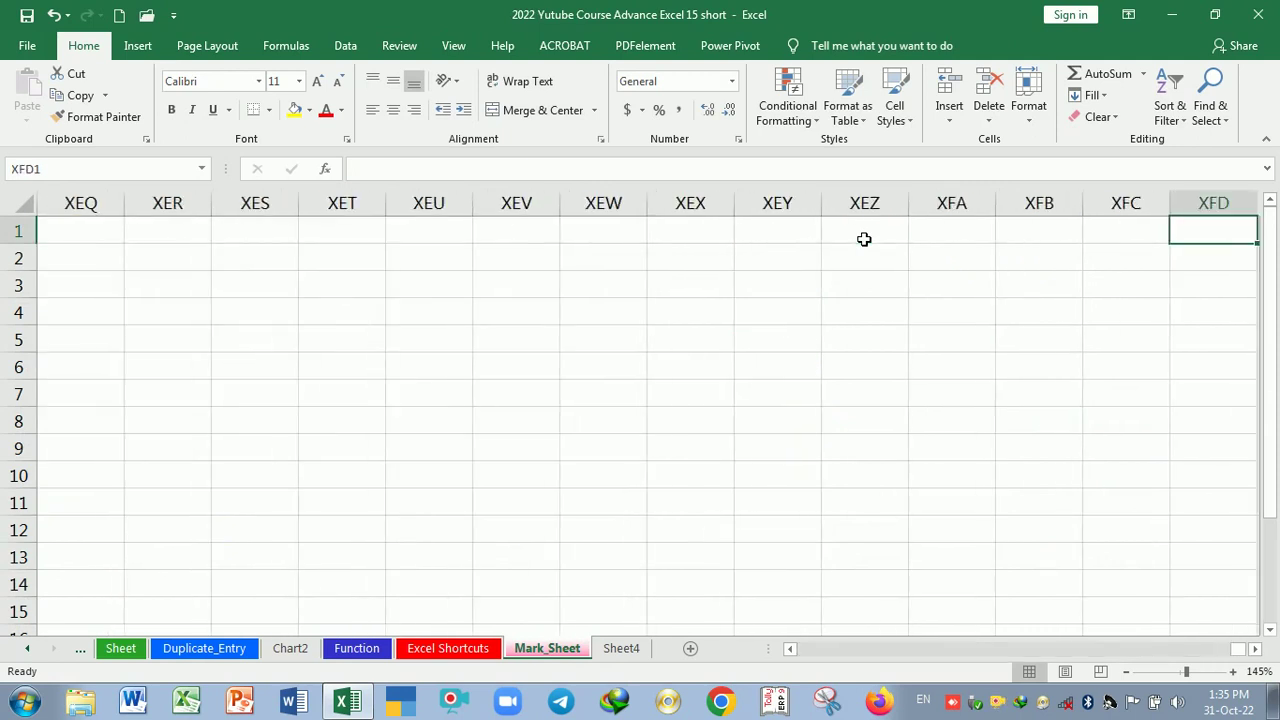
{"action": "left_click", "coordinate": [1204, 232]}
{"action": "type", "text": "16"}
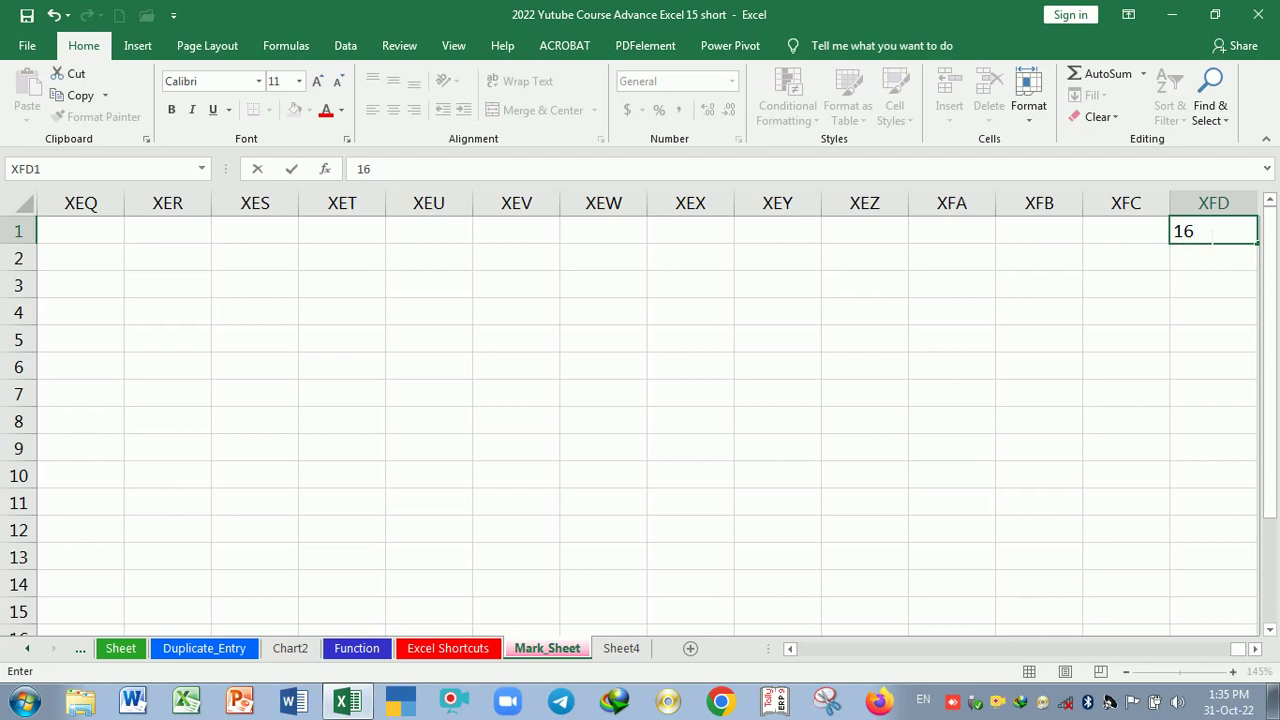
{"action": "type", "text": "384"}
{"action": "key", "text": "Return"}
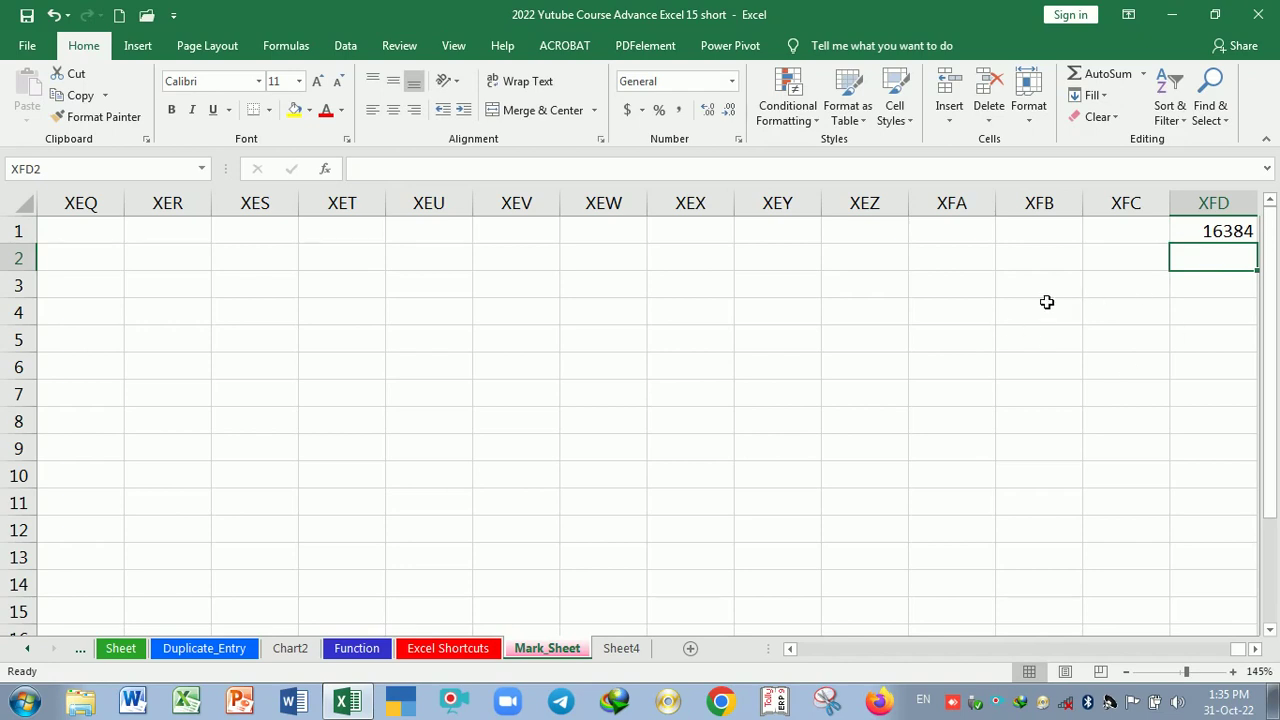
Step: Jump back left with Ctrl+Left through M2 and J2 to the Average value in H2
{"action": "key", "text": "ctrl+Left"}
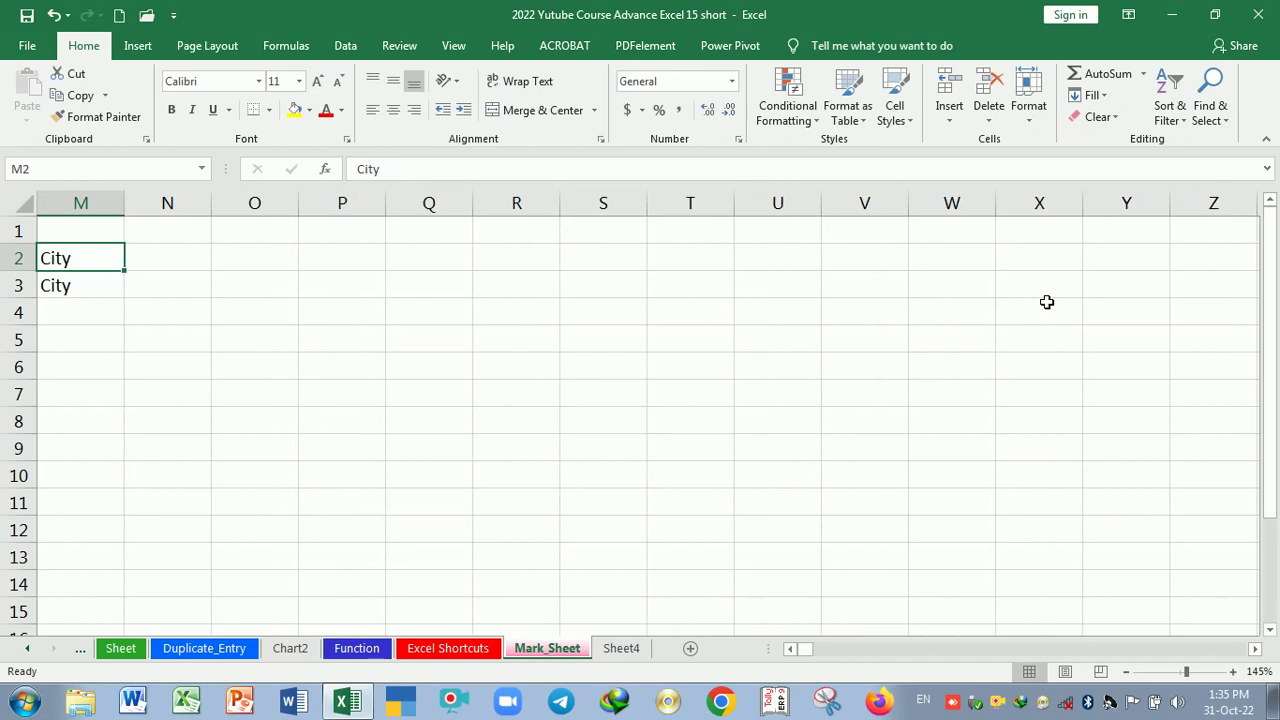
{"action": "key", "text": "ctrl+Left"}
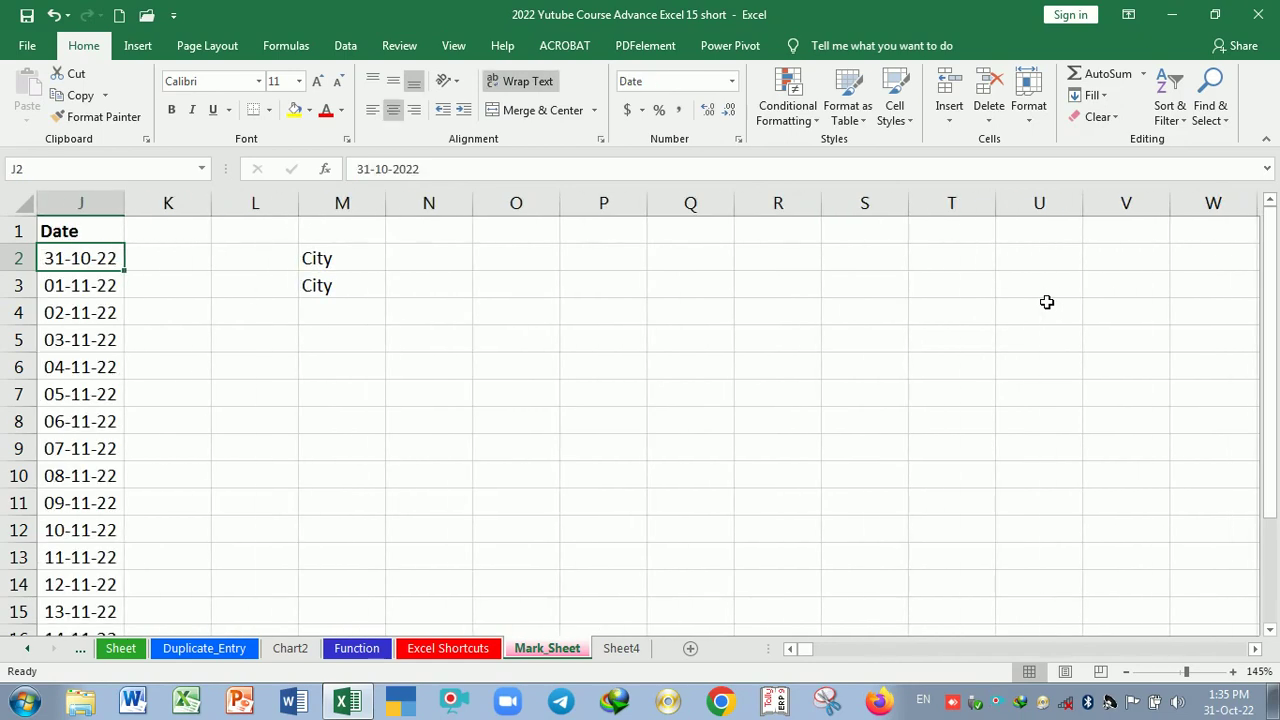
{"action": "key", "text": "ctrl+Left"}
{"action": "key", "text": "ctrl+Left"}
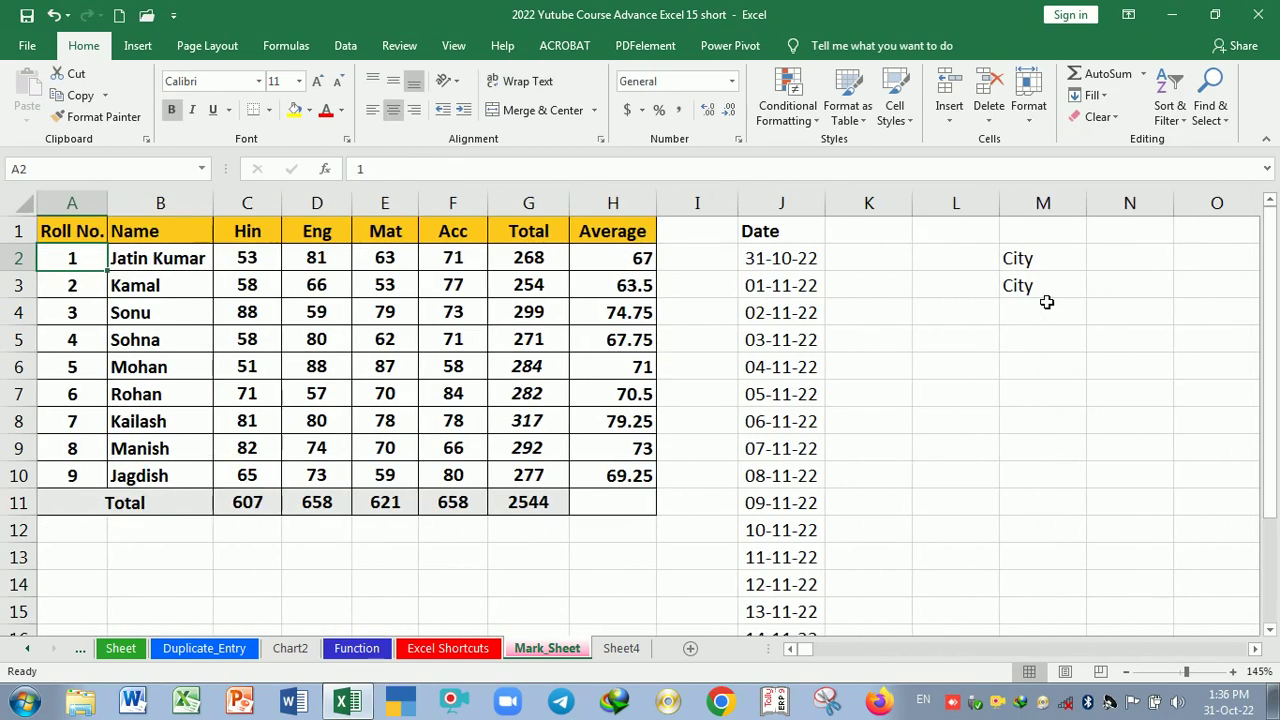
Step: On Mark_Sheet, jump from empty cell B13 to row 1048576 with Ctrl+Down
{"action": "left_click", "coordinate": [450, 648]}
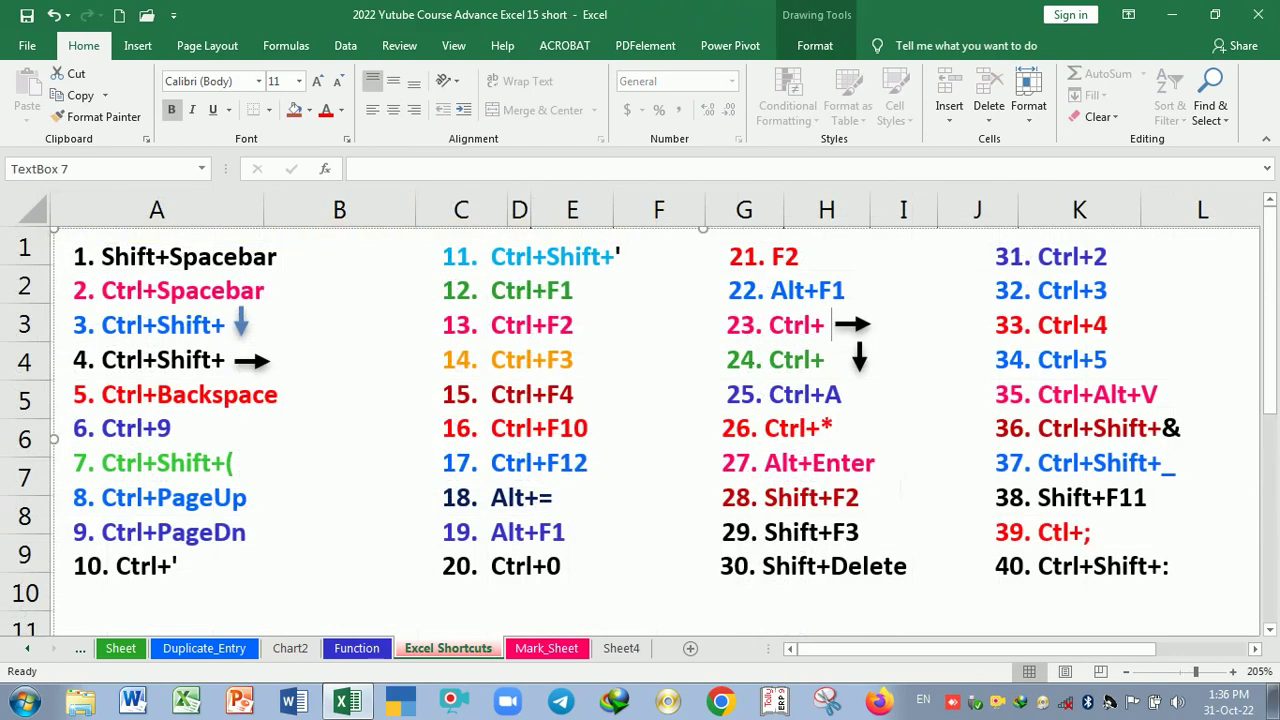
{"action": "left_click", "coordinate": [560, 650]}
{"action": "scroll", "coordinate": [419, 554], "scroll_direction": "down", "scroll_amount": 1}
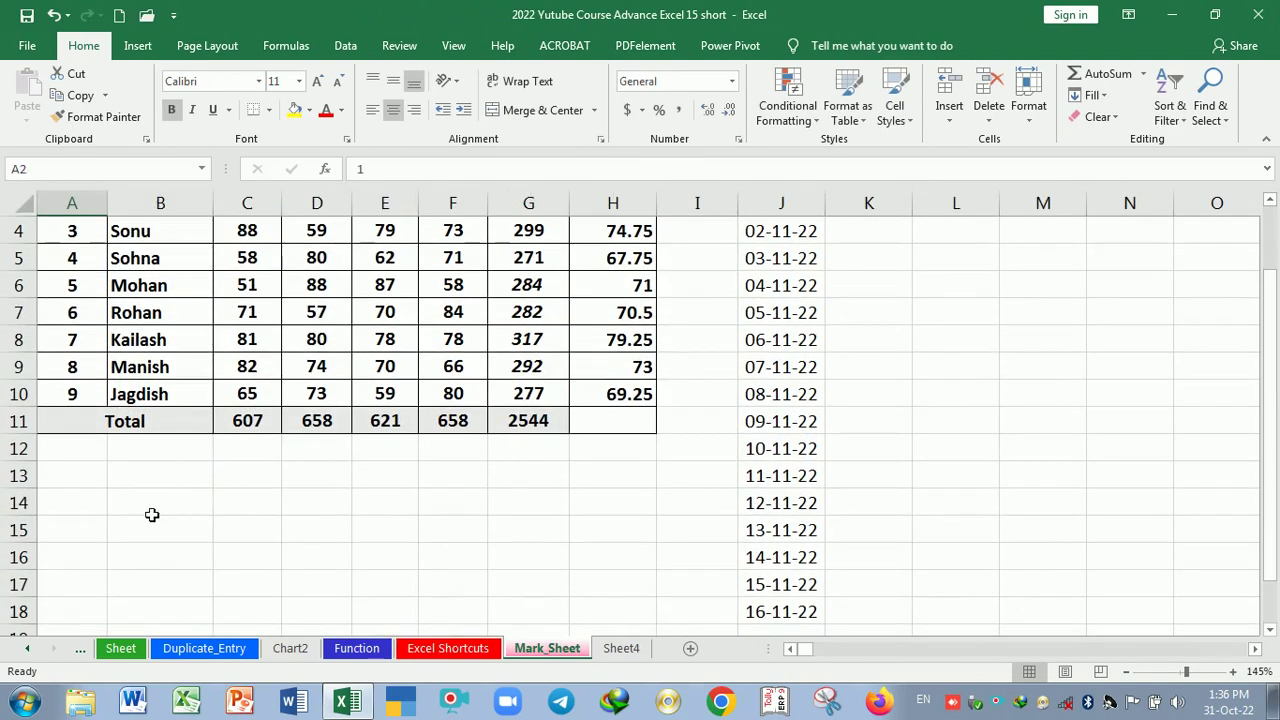
{"action": "left_click", "coordinate": [127, 484]}
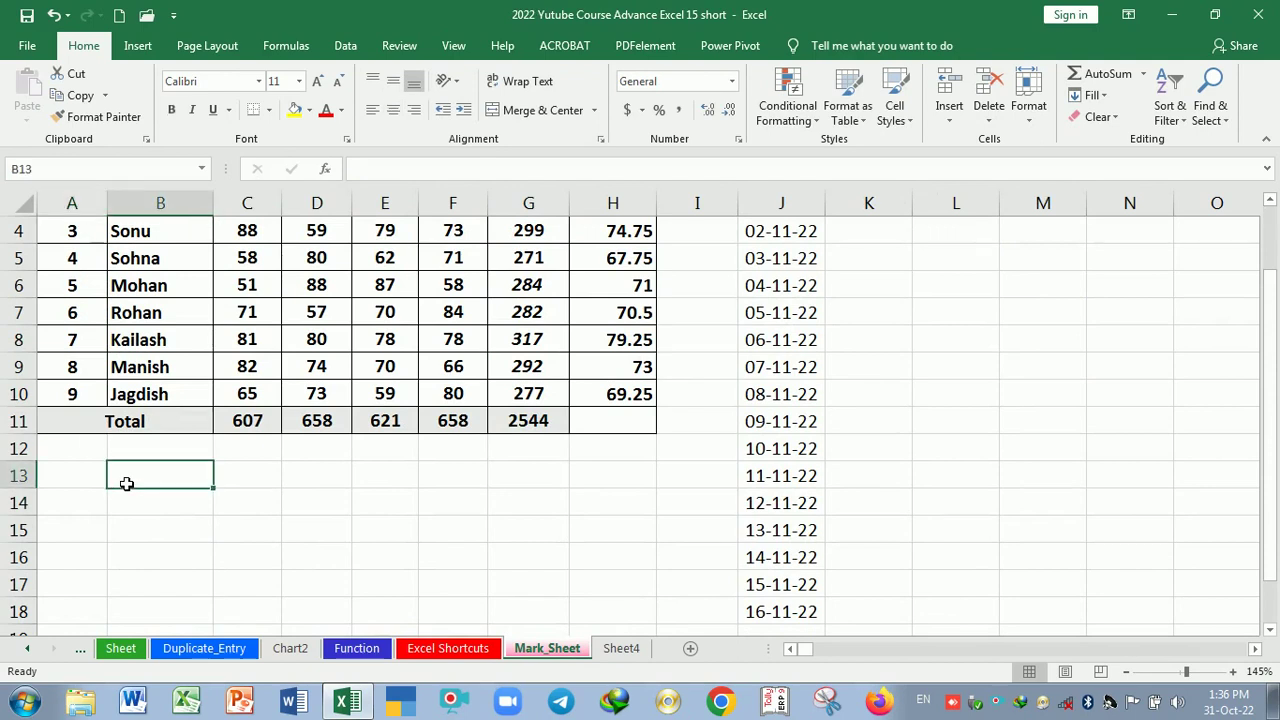
{"action": "key", "text": "ctrl+Down"}
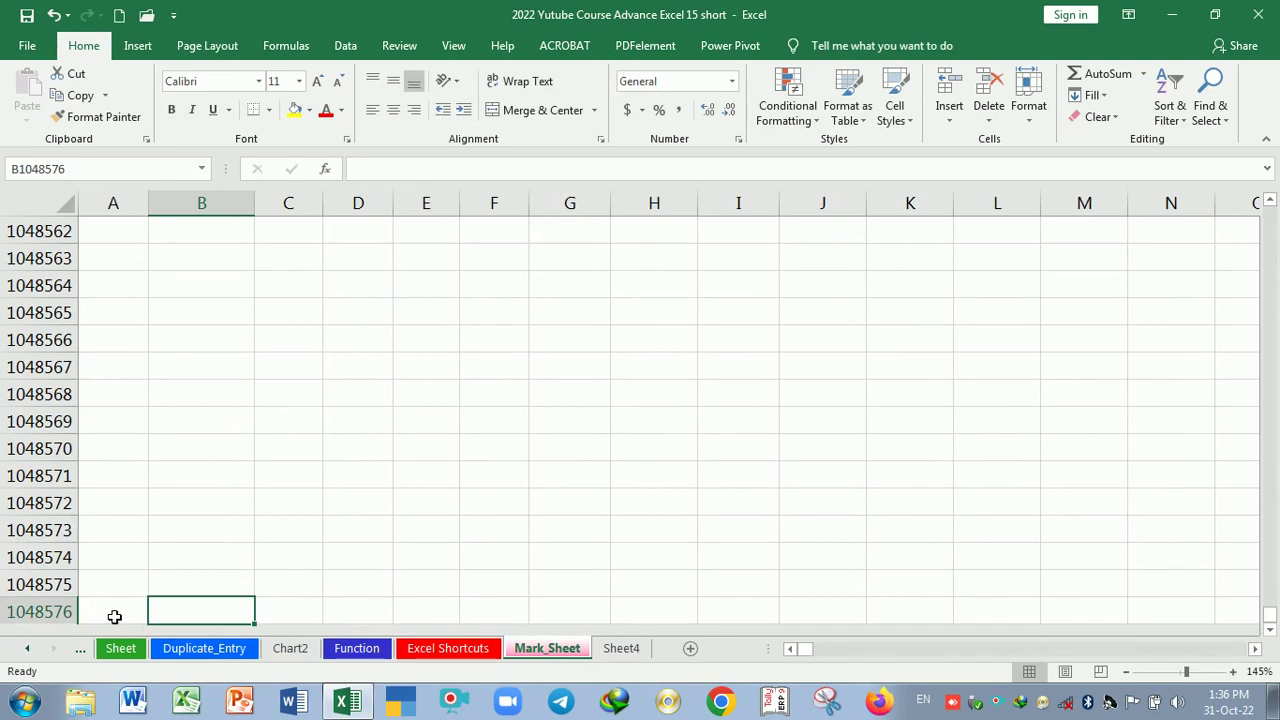
Step: Select A1048576 and B1048576, jump up to Jagdish with Ctrl+Up, then show Excel Shortcuts
{"action": "left_click", "coordinate": [114, 617]}
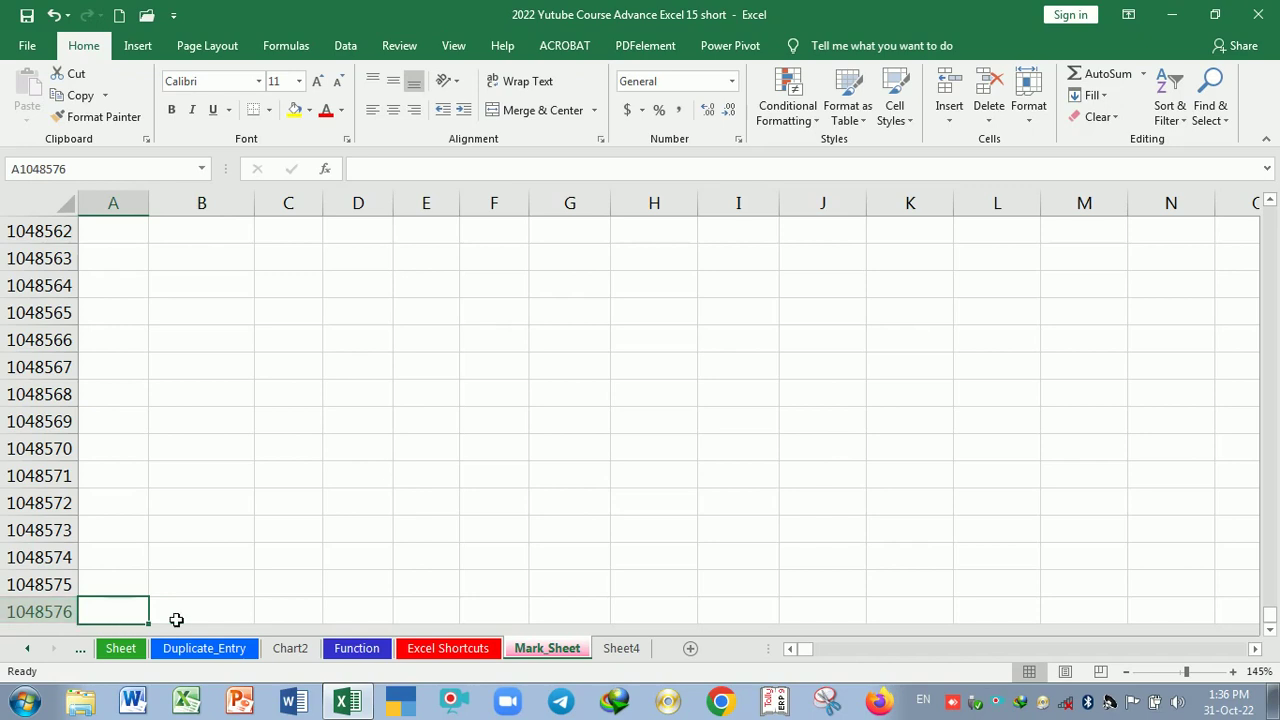
{"action": "left_click", "coordinate": [190, 617]}
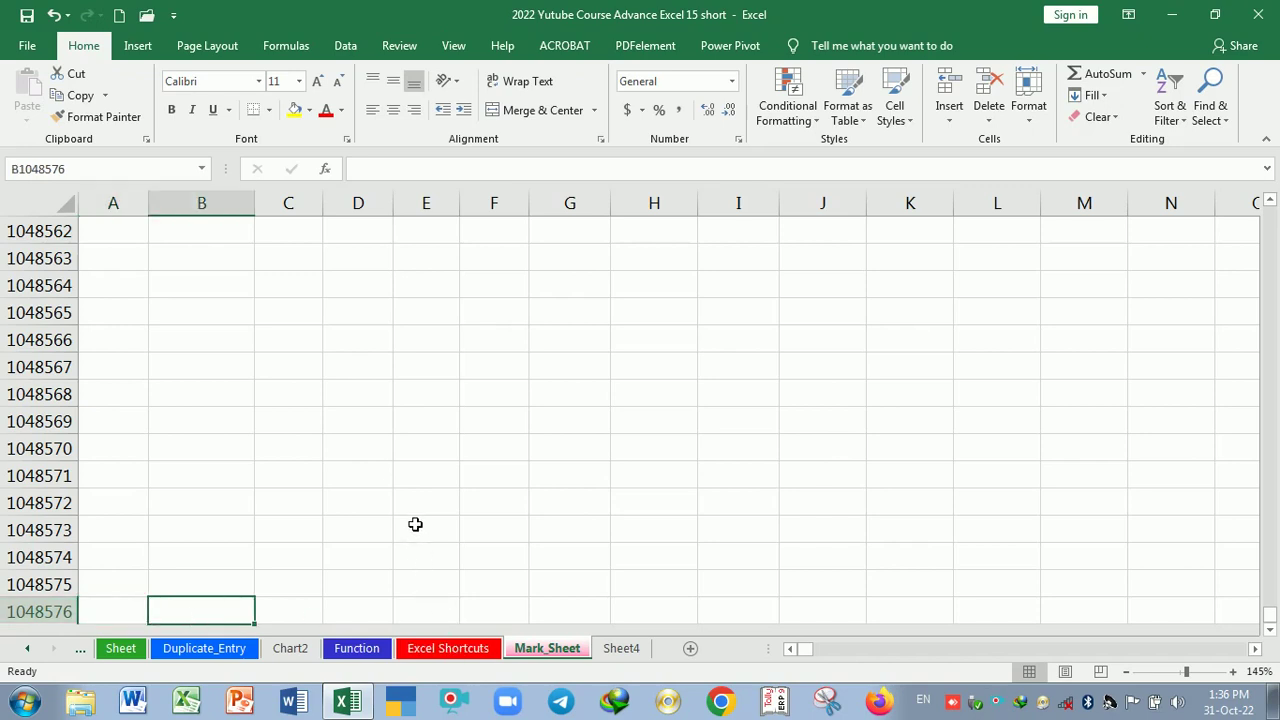
{"action": "key", "text": "ctrl+Up"}
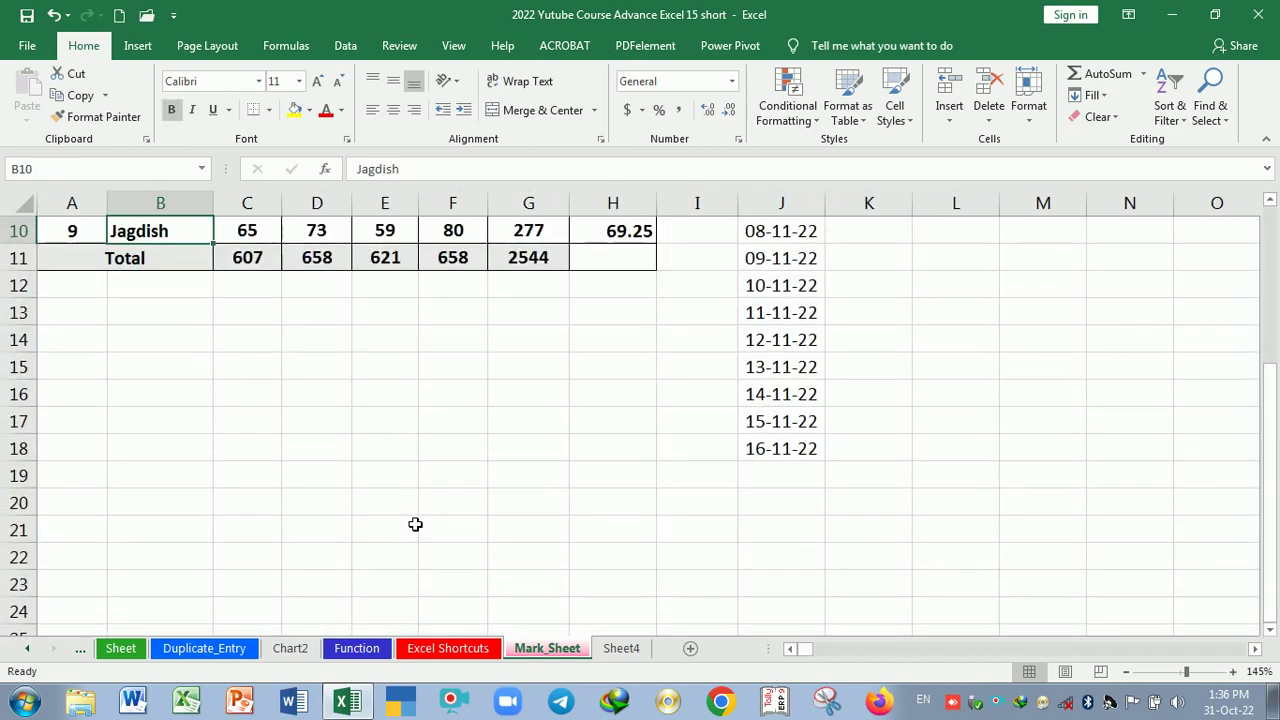
{"action": "scroll", "coordinate": [472, 451], "scroll_direction": "up", "scroll_amount": 3}
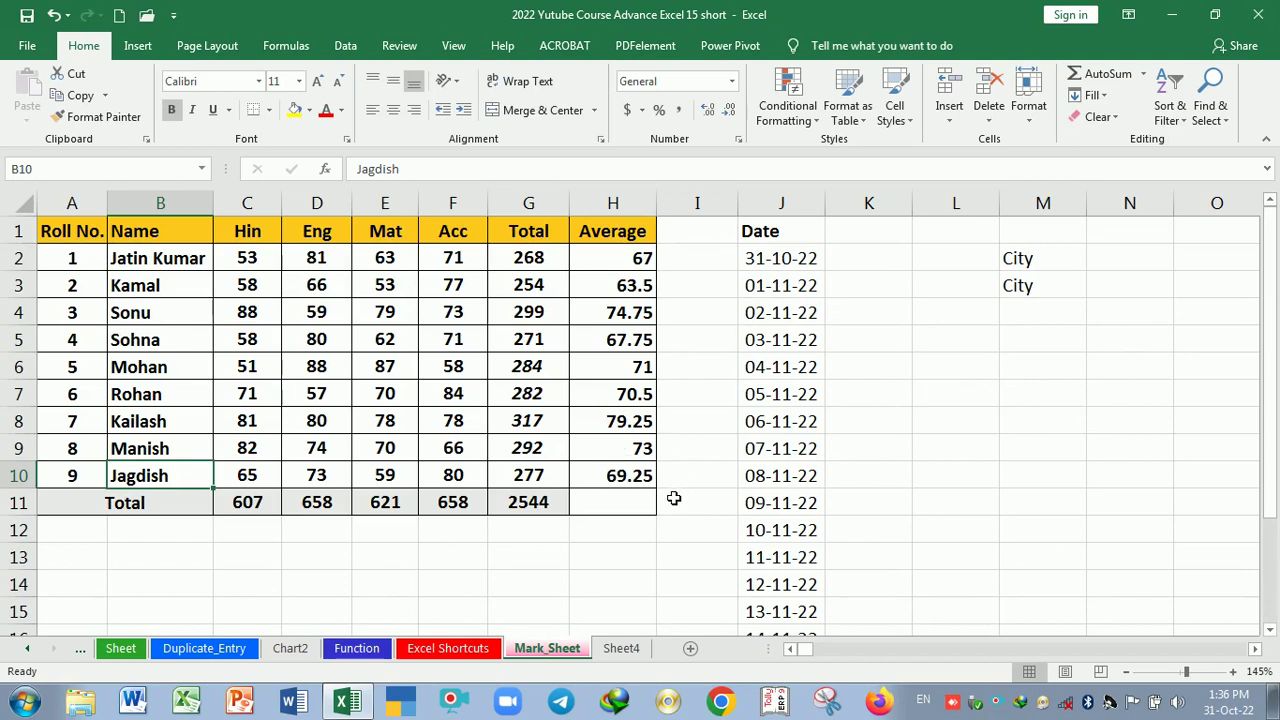
{"action": "left_click", "coordinate": [455, 648]}
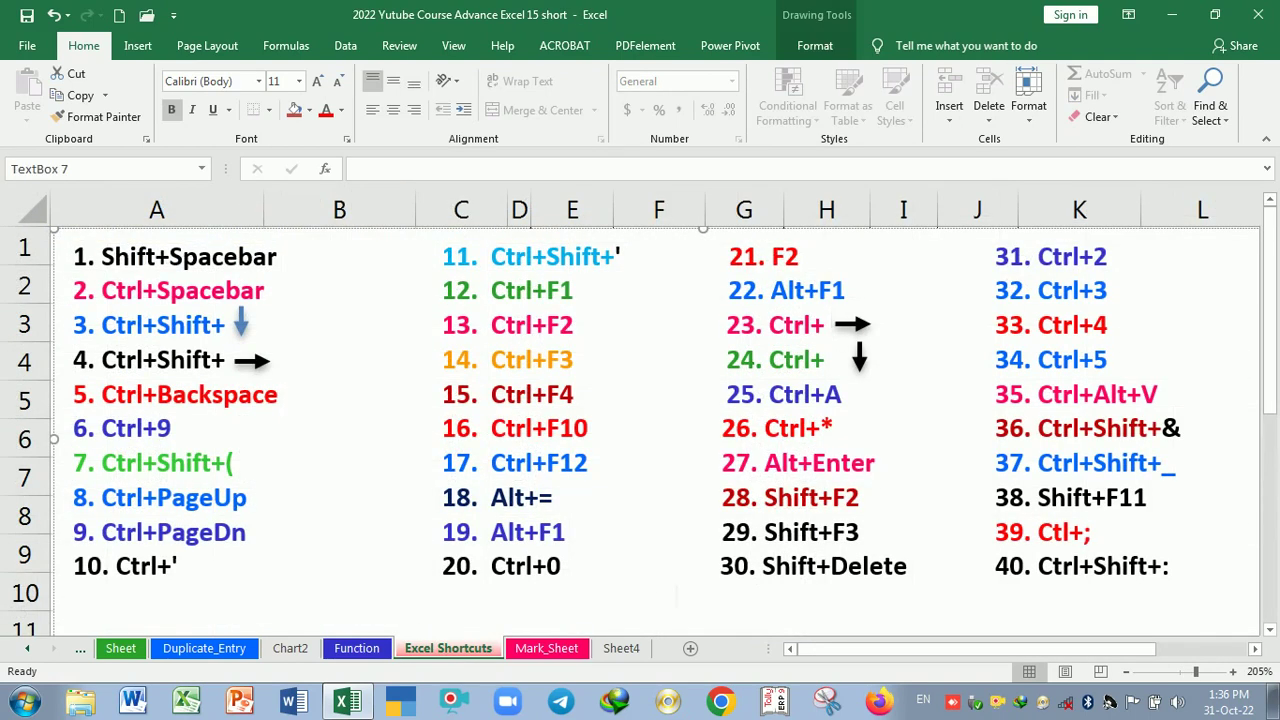
Step: Check shortcut 24, then on Mark_Sheet select the marks table A1:H11 from cell D6 with Ctrl+A
{"action": "left_click", "coordinate": [842, 393]}
{"action": "left_click", "coordinate": [560, 650]}
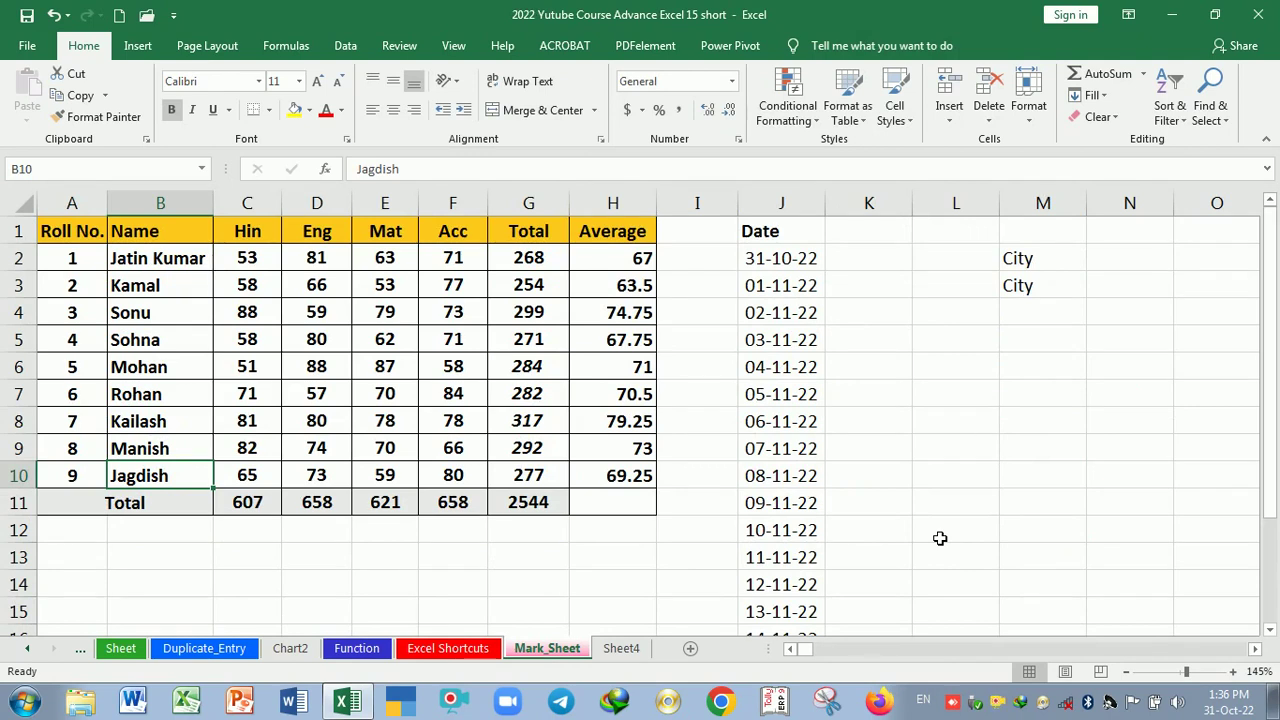
{"action": "left_click", "coordinate": [948, 480]}
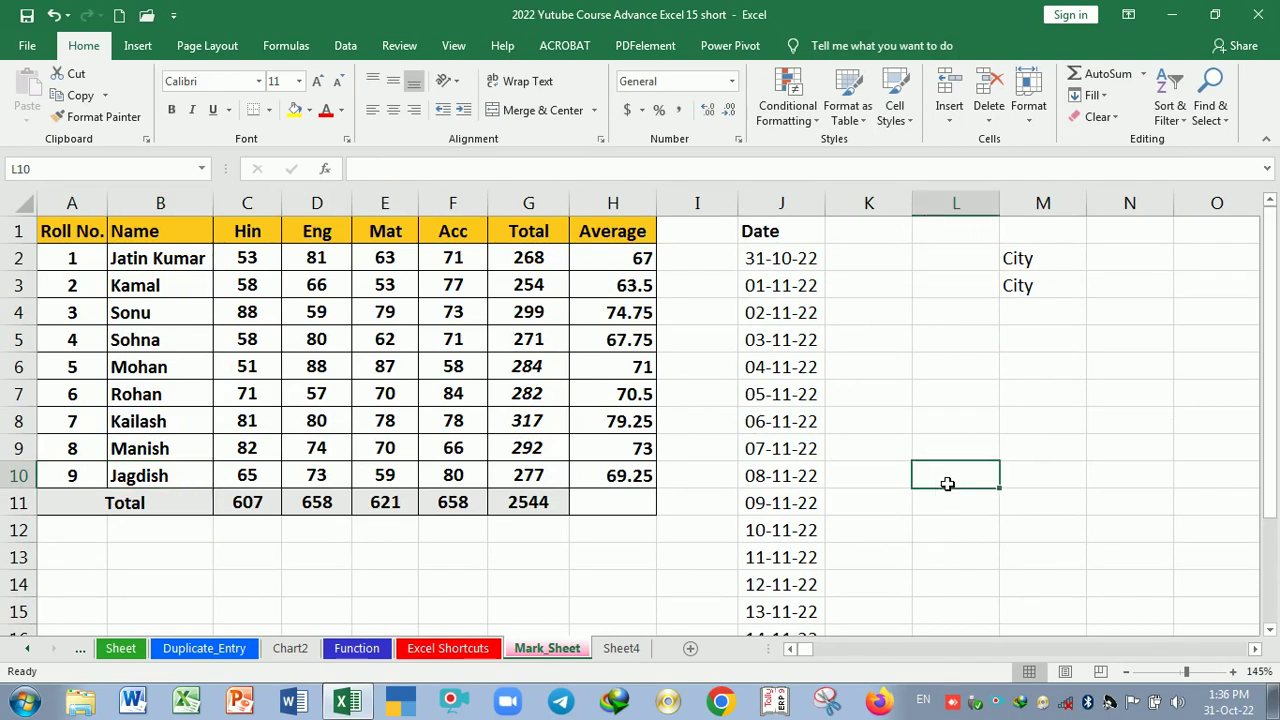
{"action": "left_click", "coordinate": [968, 430]}
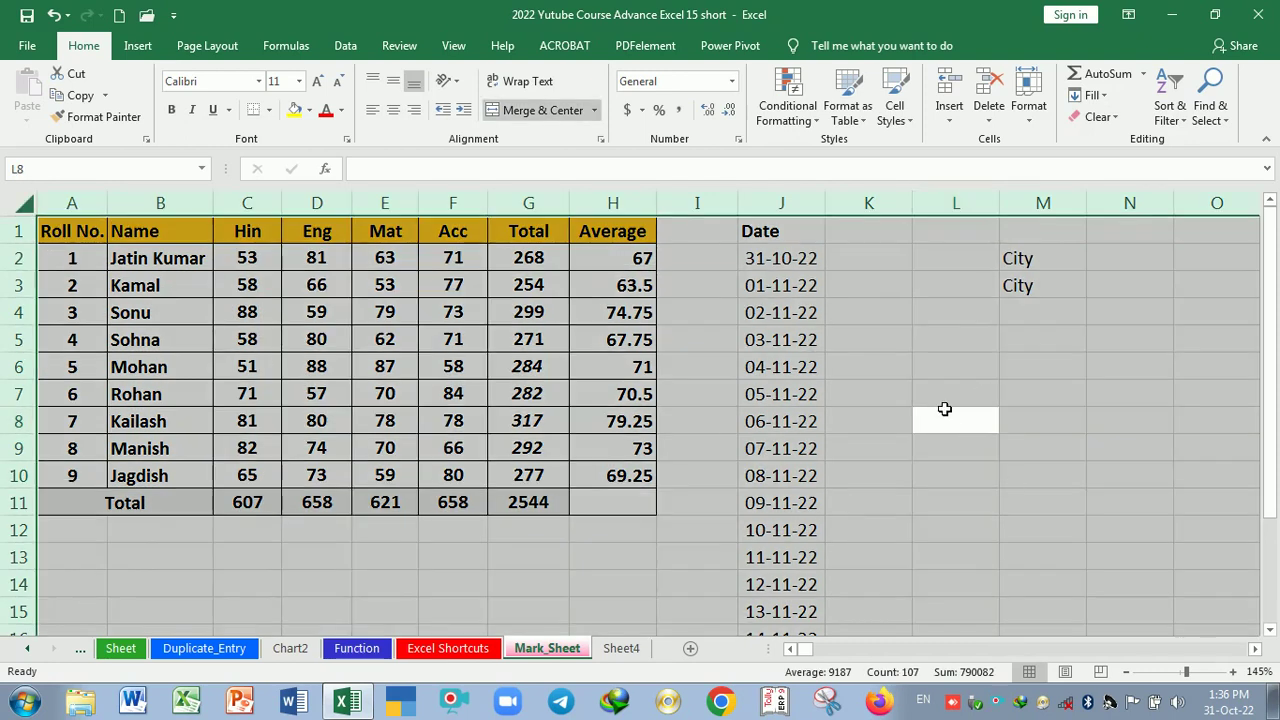
{"action": "left_click", "coordinate": [978, 476]}
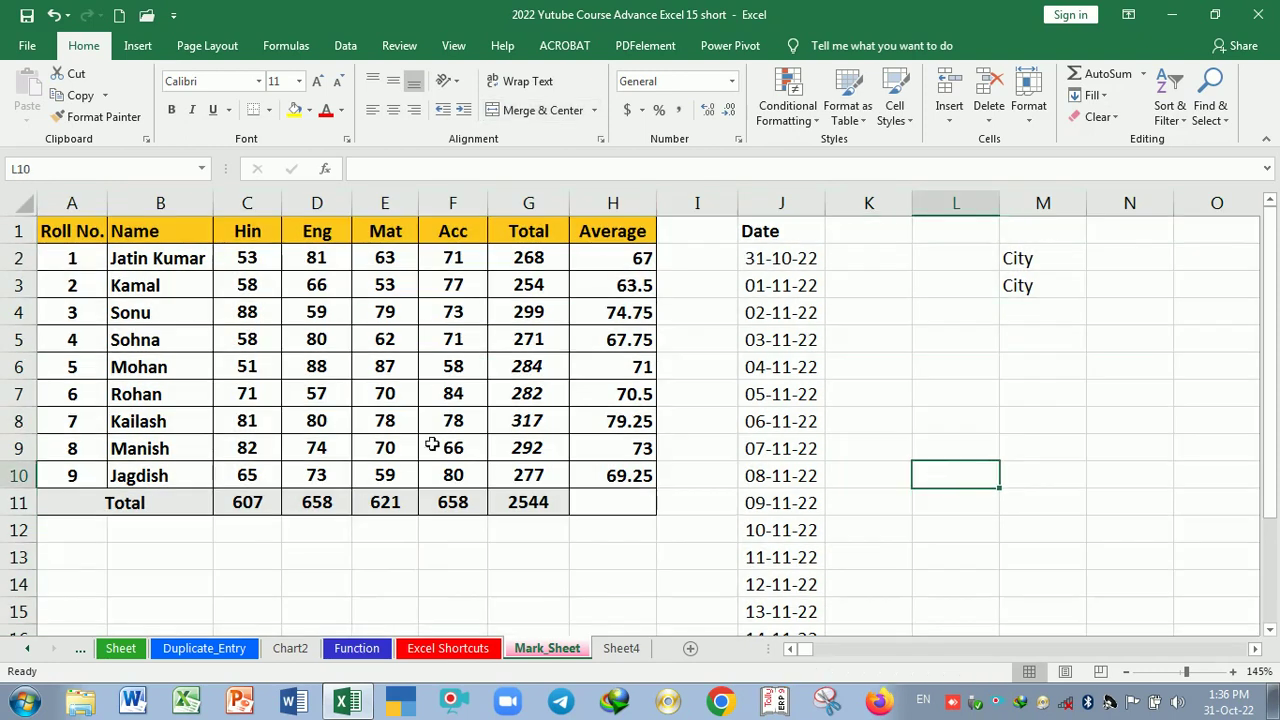
{"action": "left_click", "coordinate": [342, 372]}
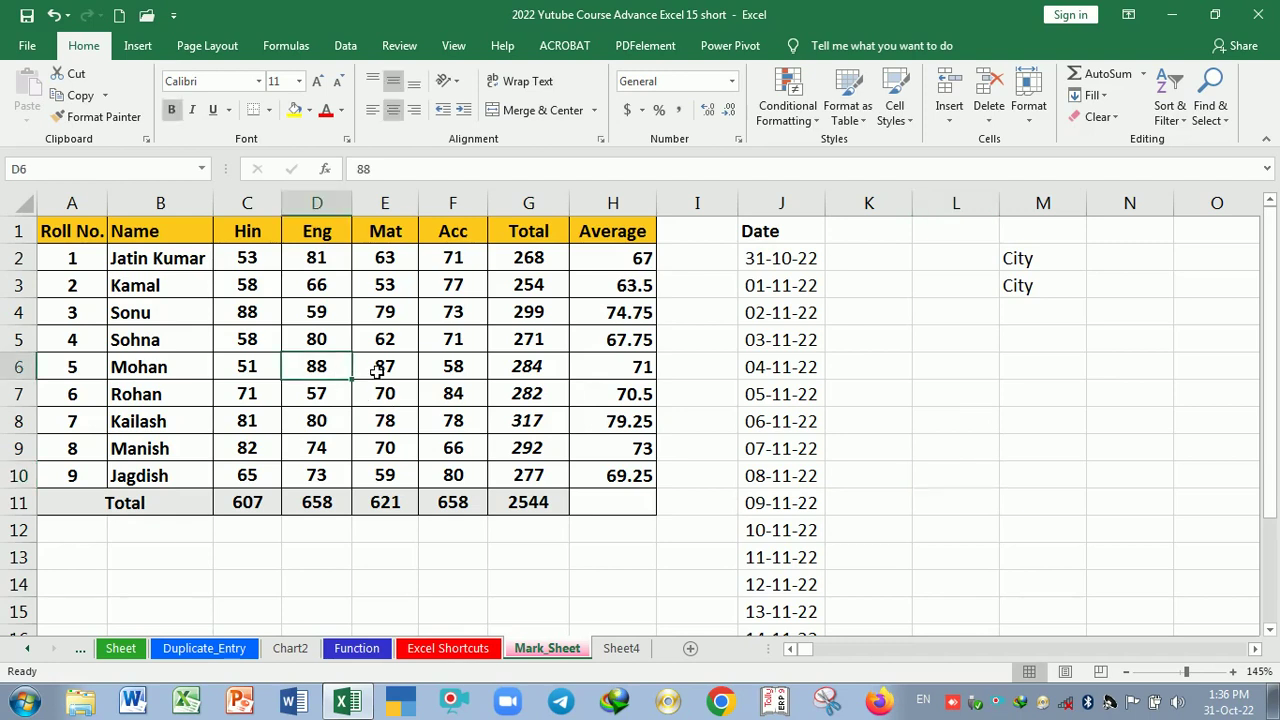
{"action": "key", "text": "ctrl+a"}
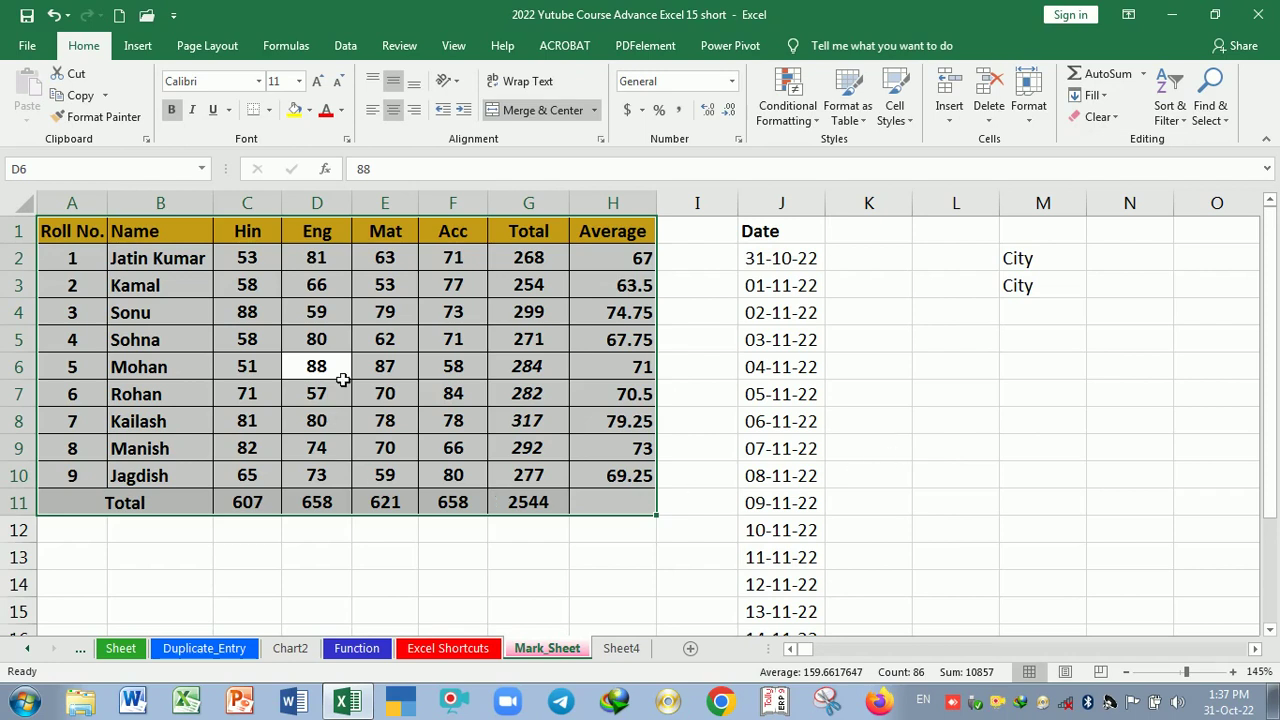
Step: Select the entire worksheet with Ctrl+A and the select-all corner, then deselect it
{"action": "key", "text": "ctrl+a"}
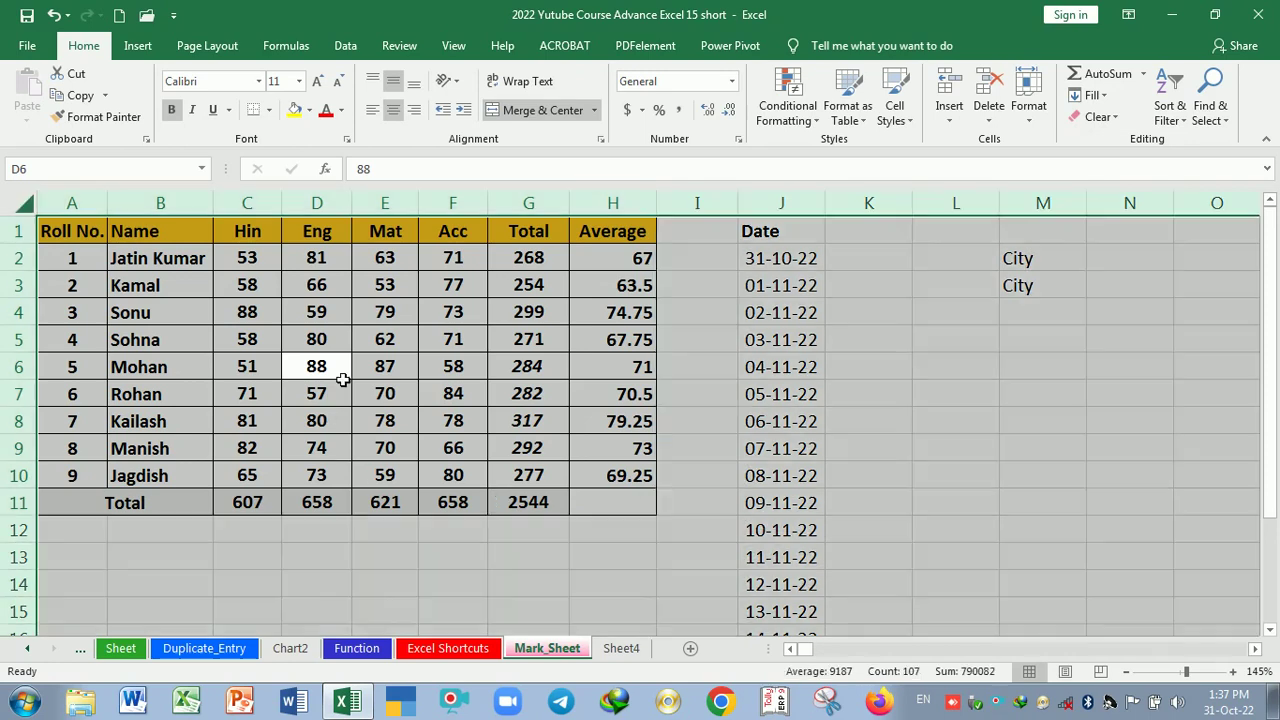
{"action": "left_click", "coordinate": [896, 477]}
{"action": "left_click", "coordinate": [888, 420]}
{"action": "left_click", "coordinate": [730, 428]}
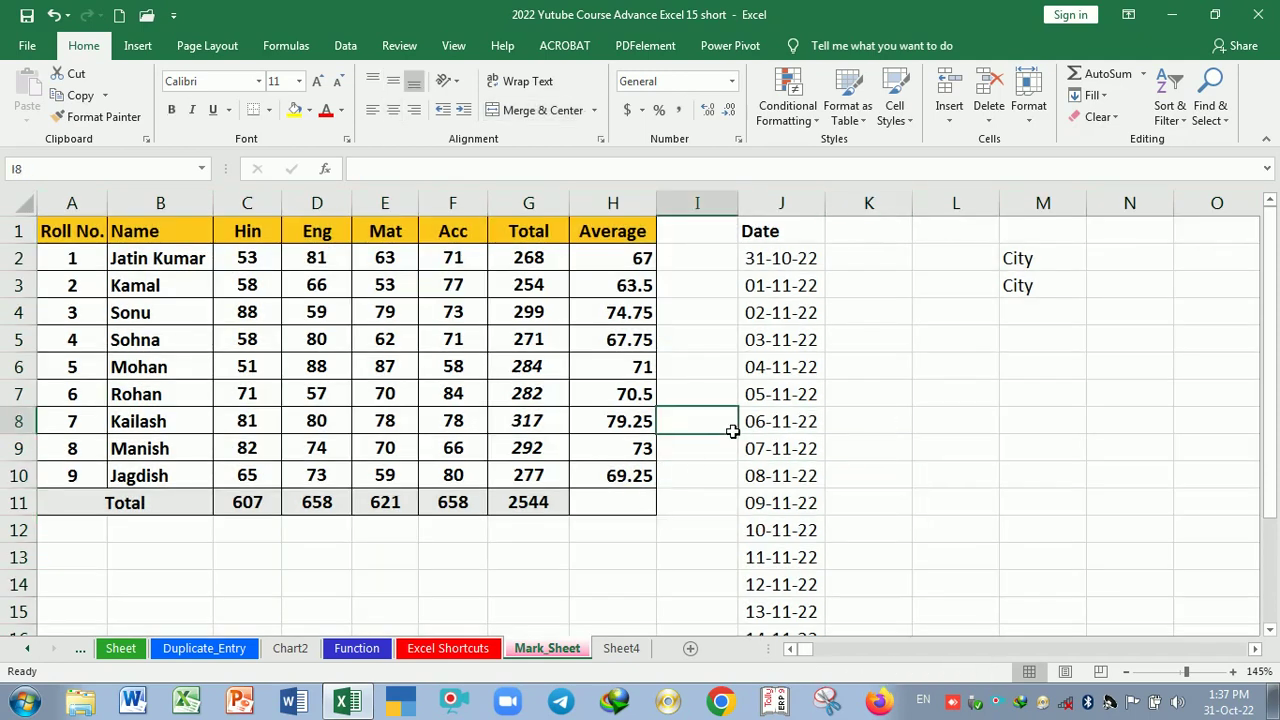
{"action": "left_click", "coordinate": [648, 540]}
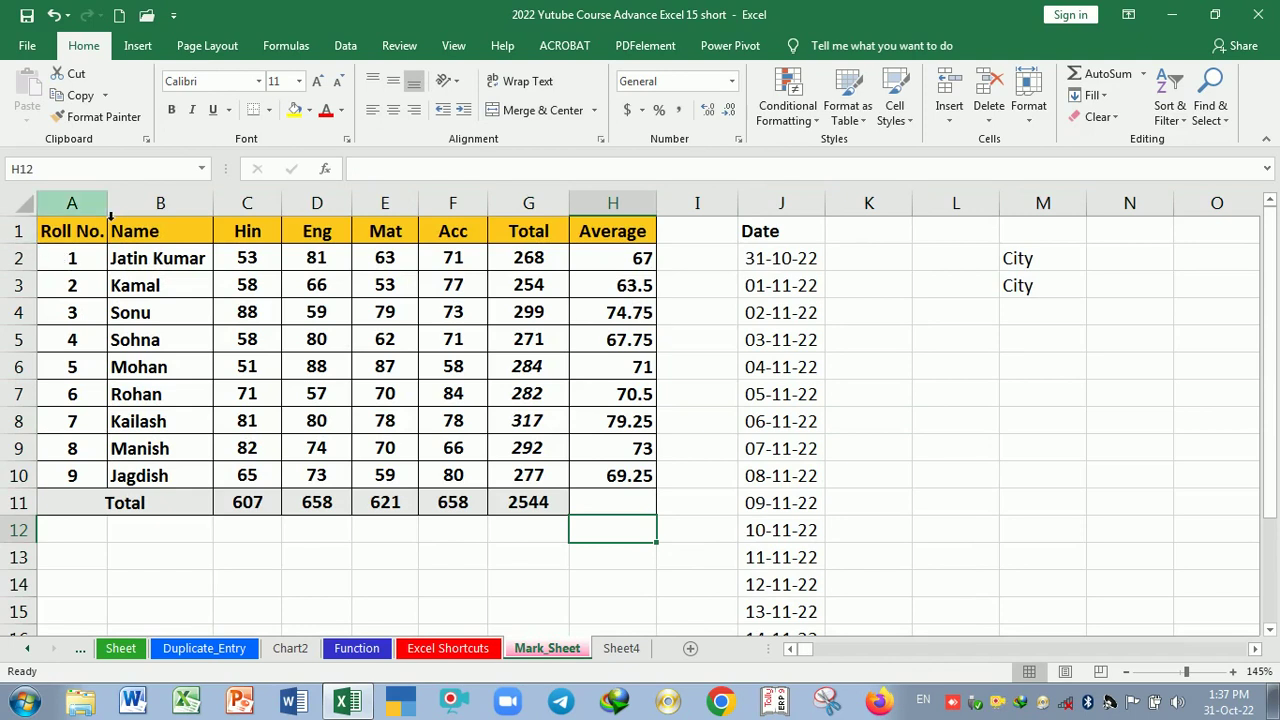
{"action": "left_click", "coordinate": [24, 209]}
{"action": "left_click", "coordinate": [882, 512]}
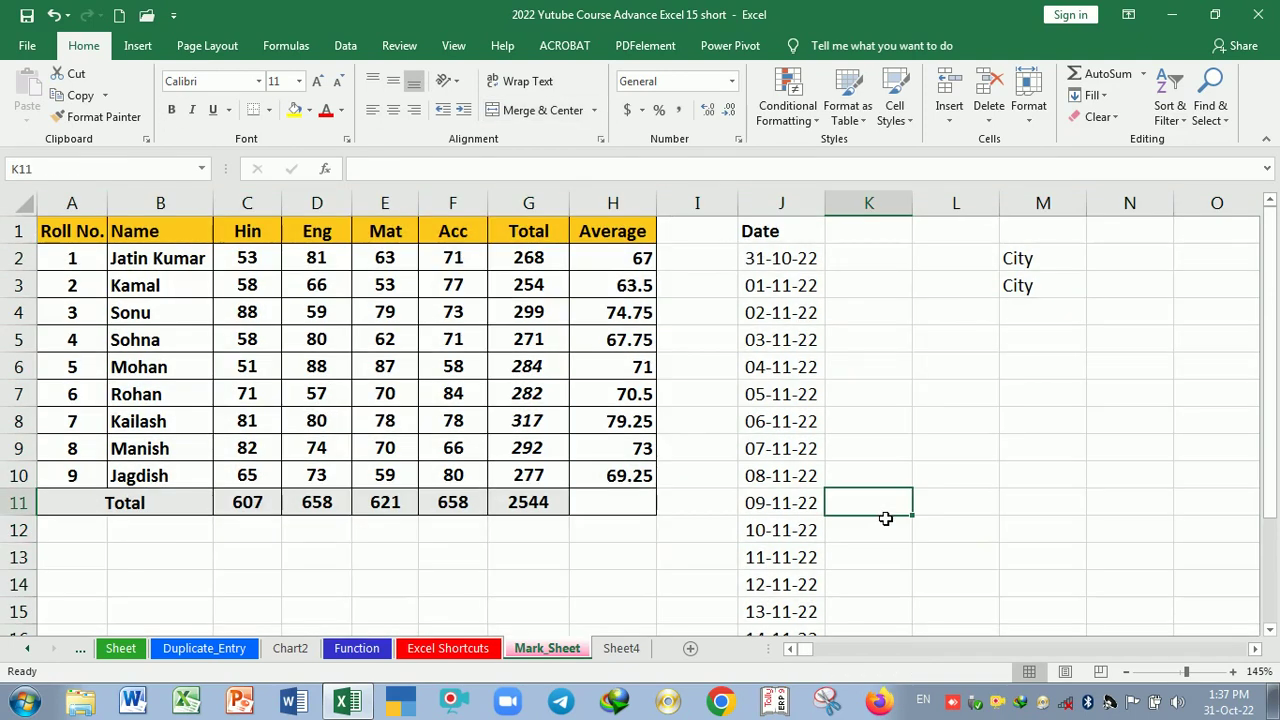
Step: Glance at the Excel Shortcuts sheet, then try Ctrl+8 on Mark_Sheet and dismiss the no-outline warning
{"action": "left_click", "coordinate": [461, 651]}
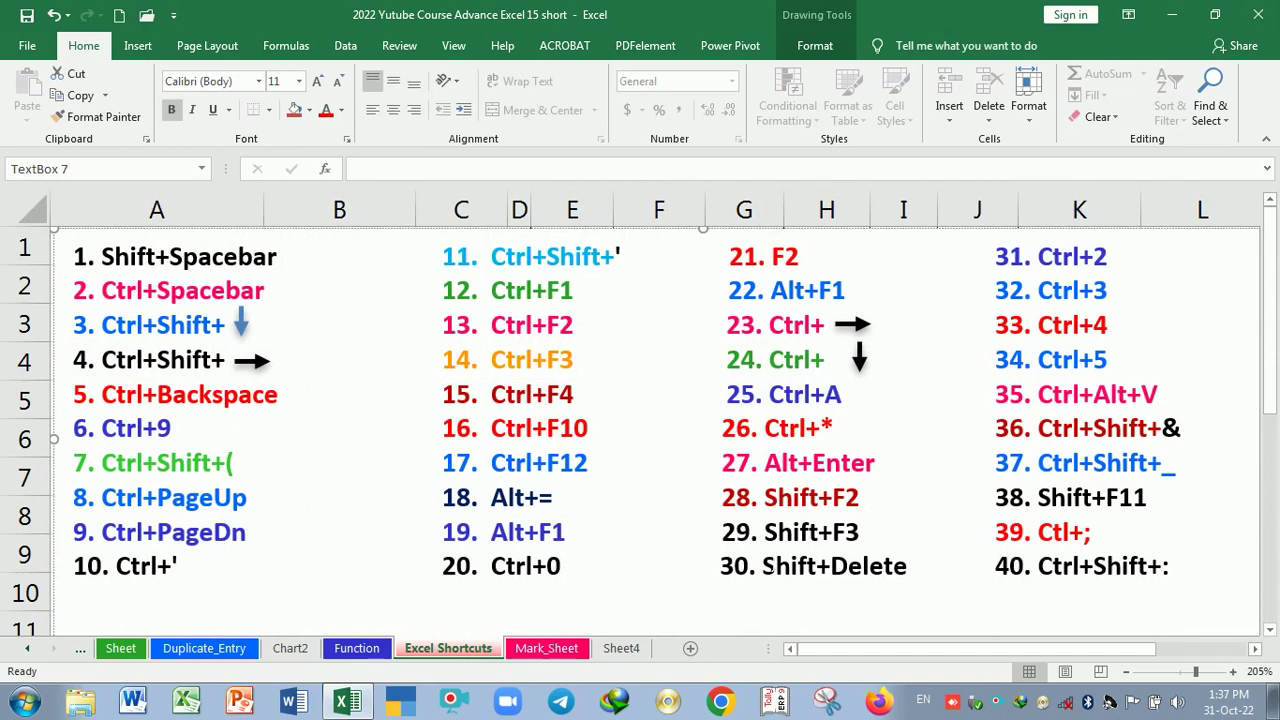
{"action": "left_click", "coordinate": [556, 646]}
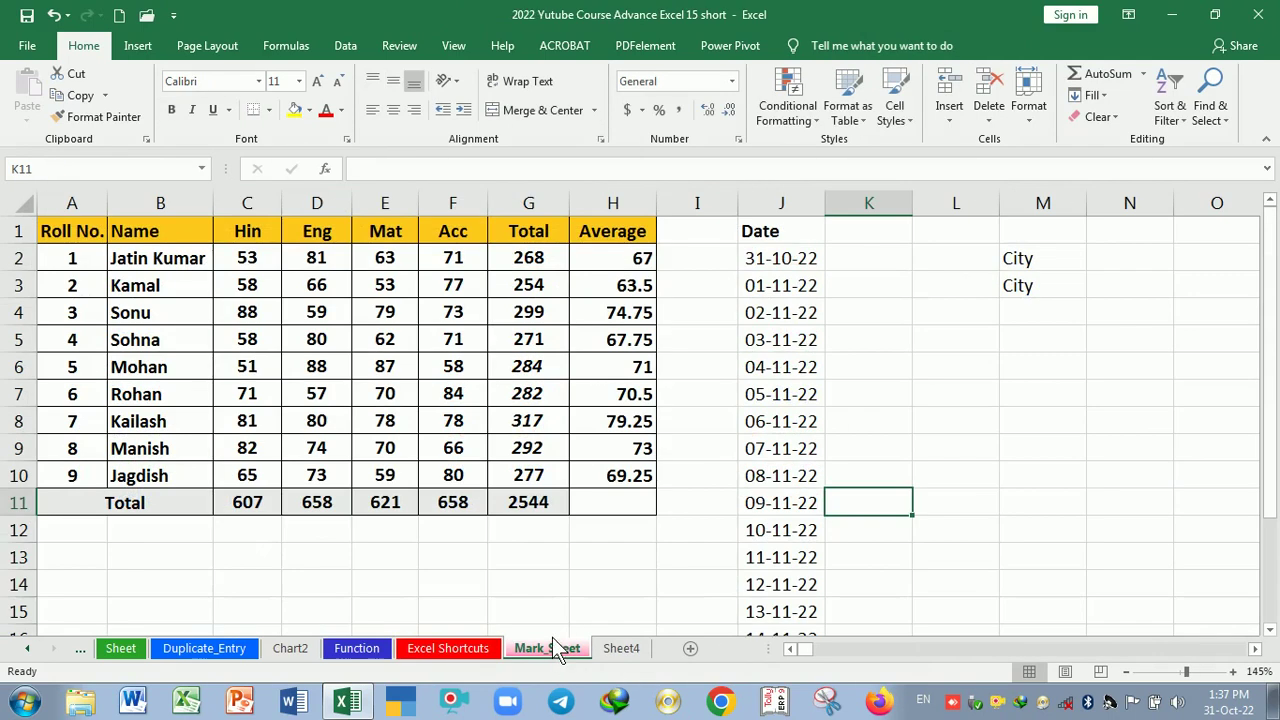
{"action": "left_click", "coordinate": [334, 376]}
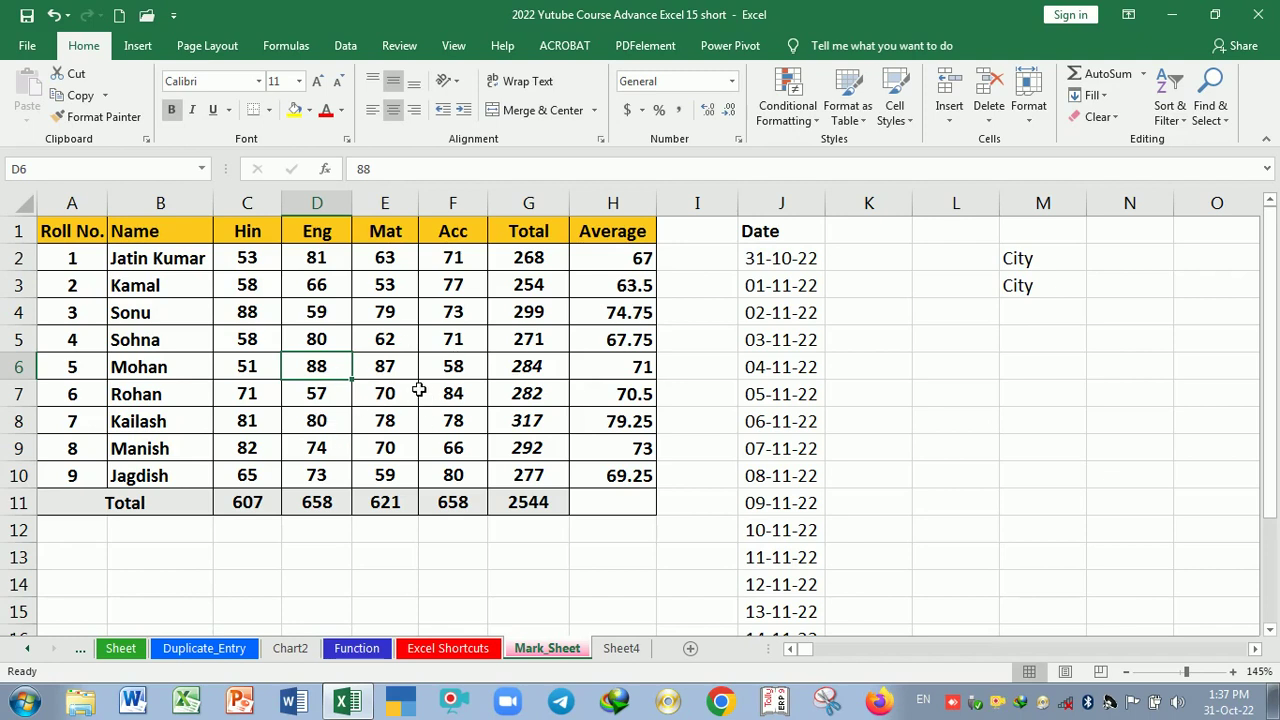
{"action": "key", "text": "ctrl+8"}
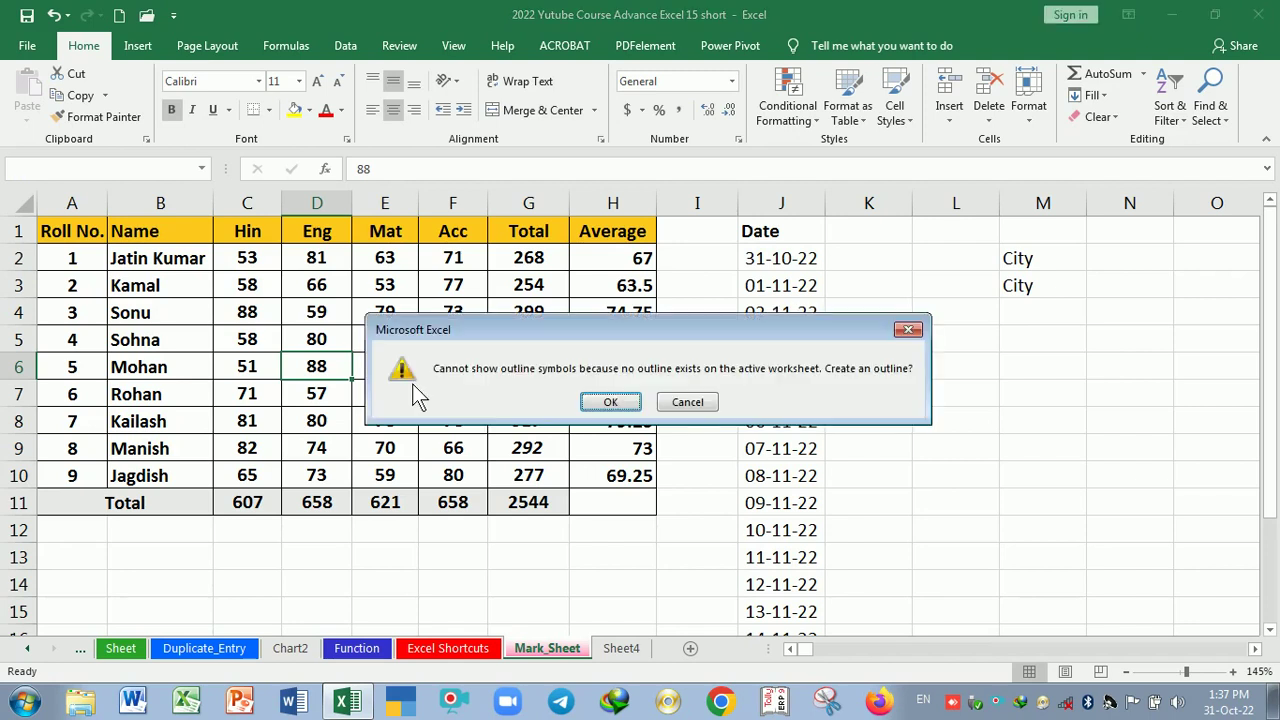
{"action": "left_click", "coordinate": [908, 329]}
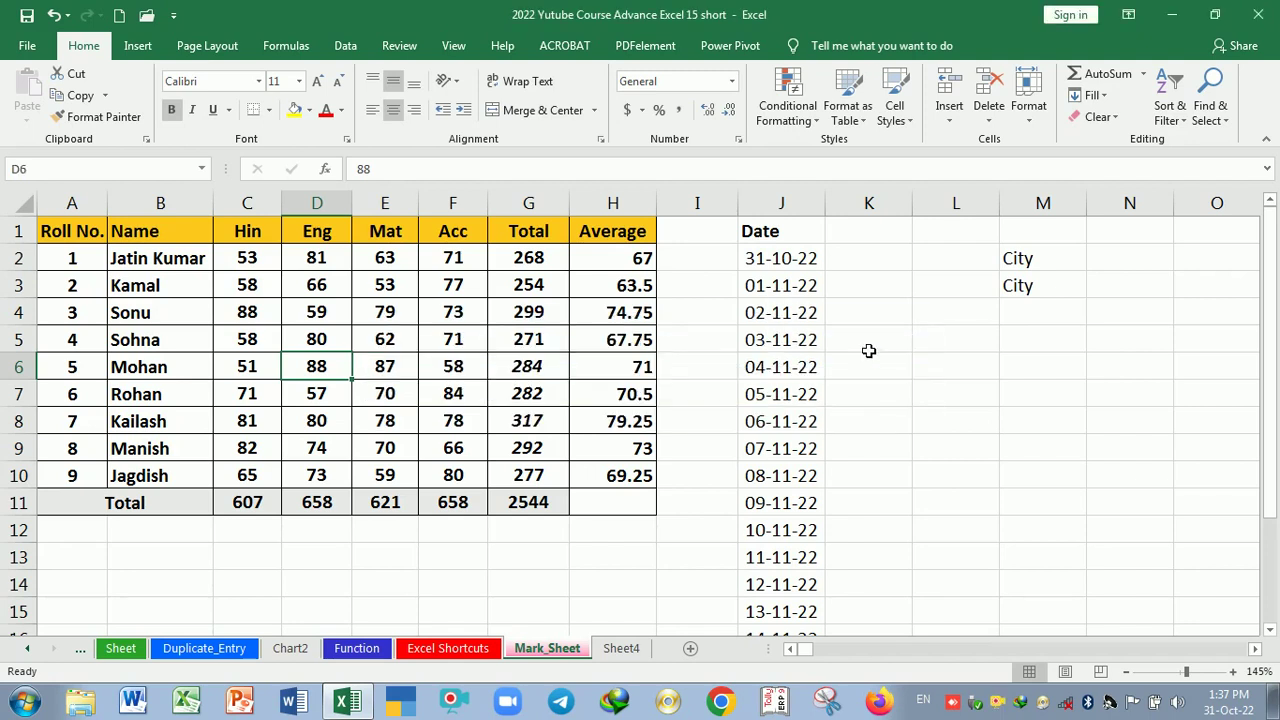
Step: Select the whole marks table with Ctrl+A, then go to the Excel Shortcuts sheet
{"action": "left_click", "coordinate": [433, 367]}
{"action": "key", "text": "ctrl+a"}
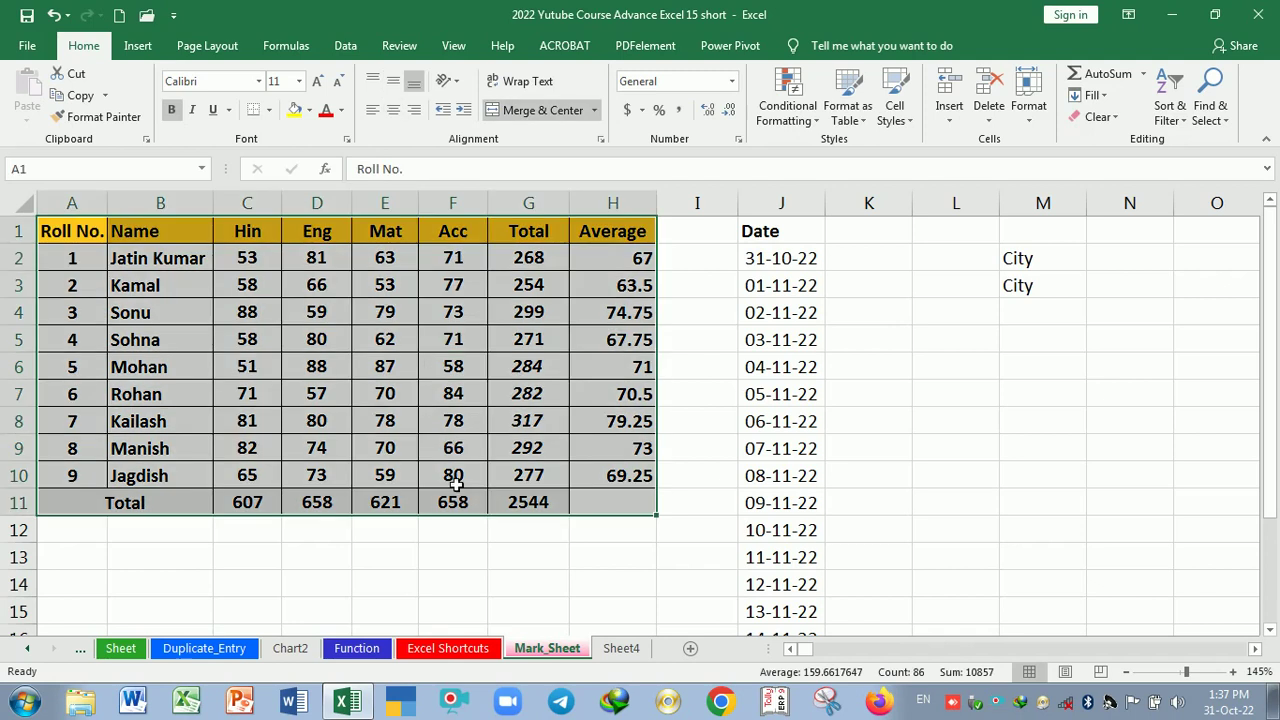
{"action": "left_click", "coordinate": [466, 584]}
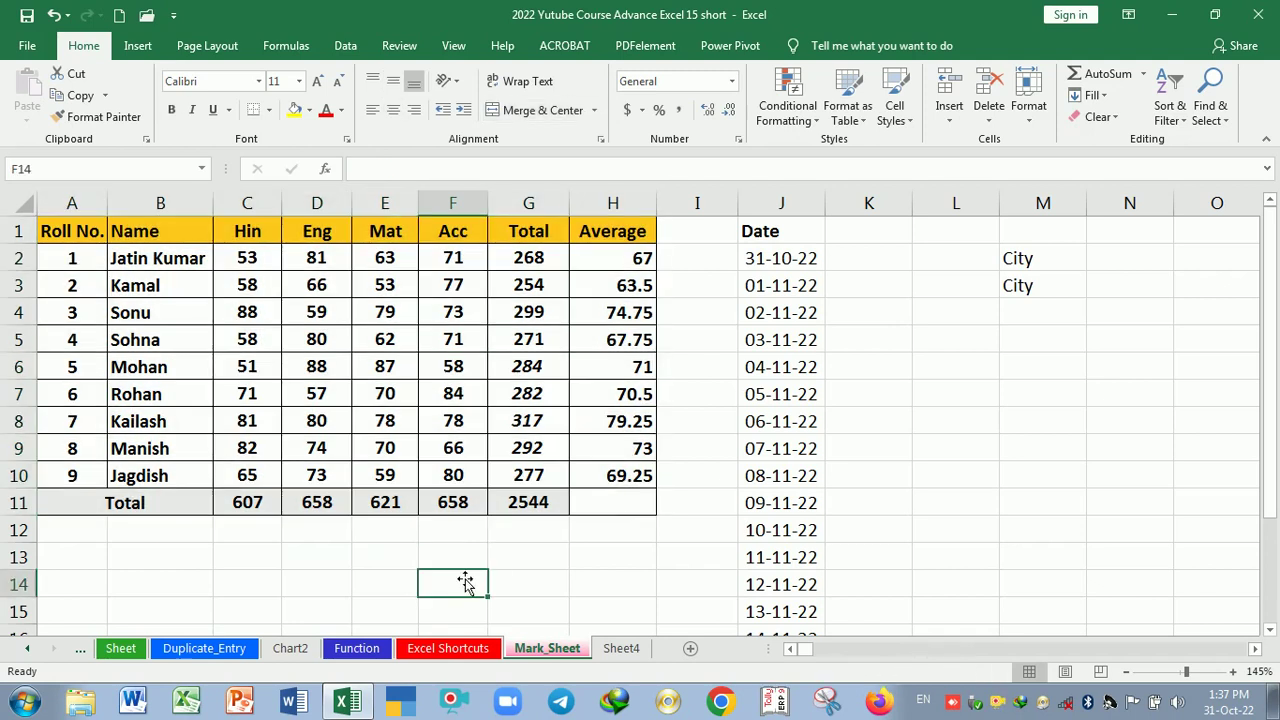
{"action": "left_click", "coordinate": [381, 350]}
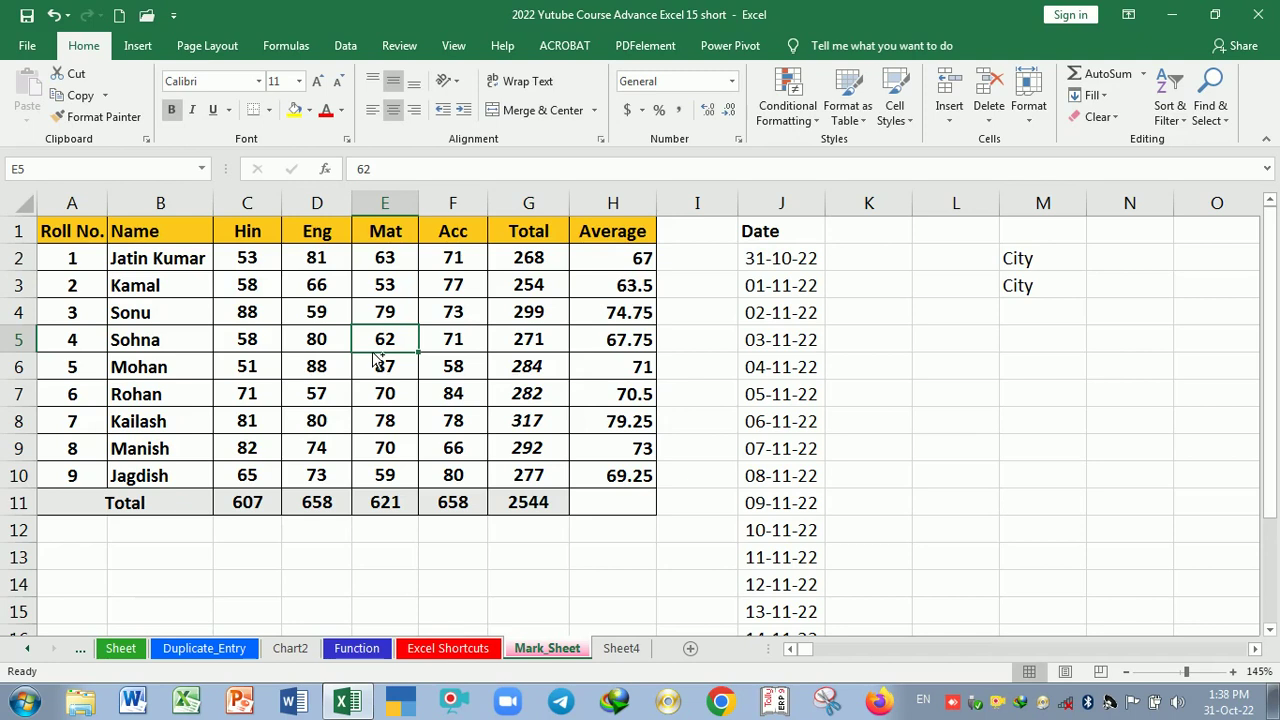
{"action": "key", "text": "ctrl+a"}
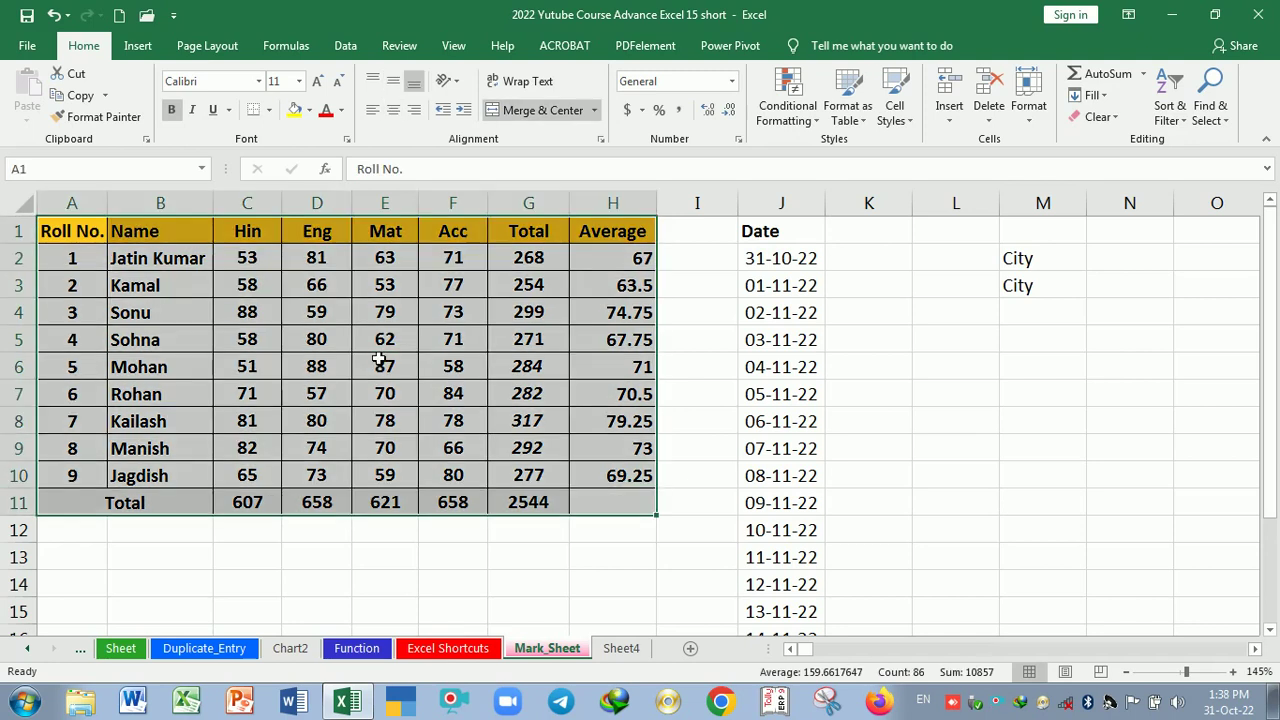
{"action": "left_click", "coordinate": [443, 421]}
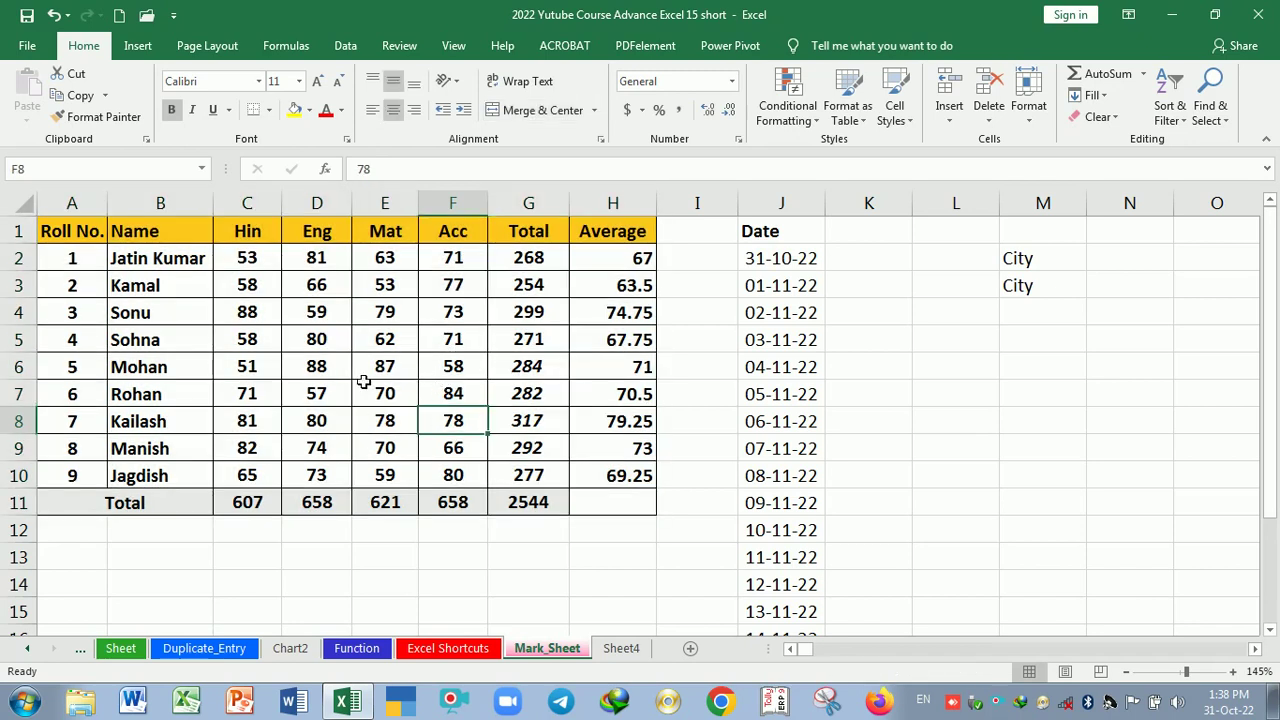
{"action": "left_click", "coordinate": [453, 650]}
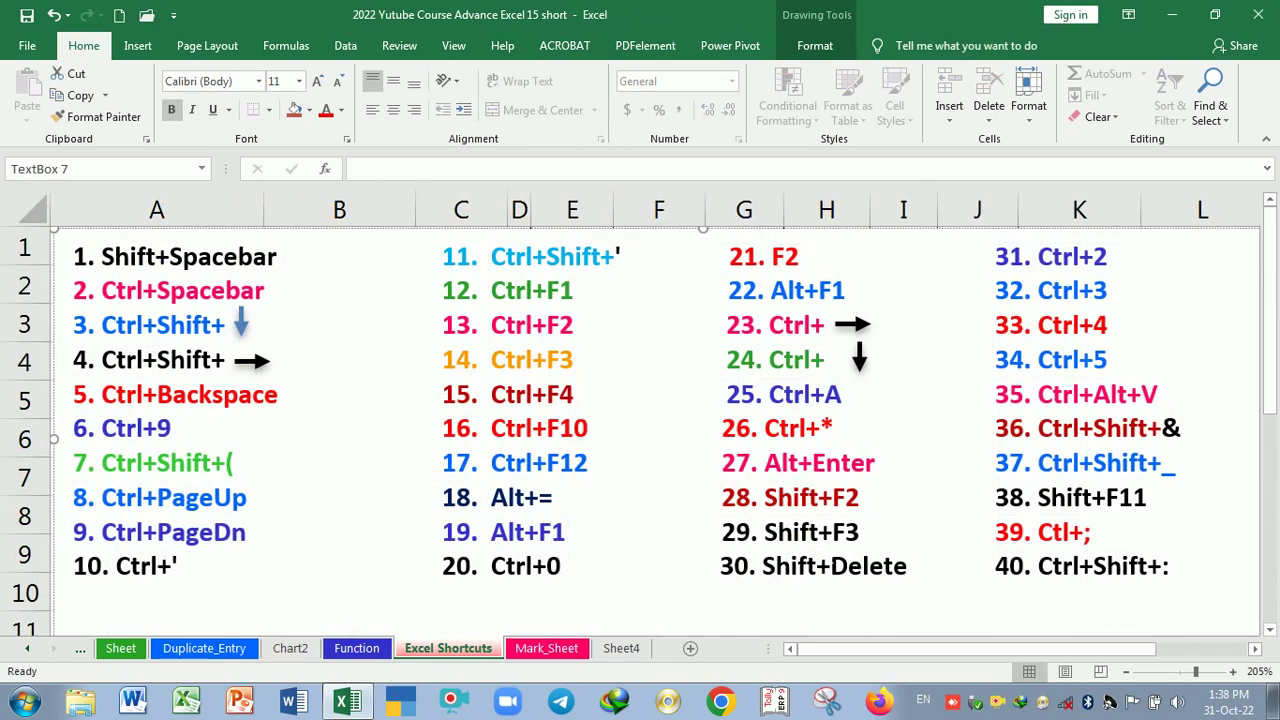
Step: Enter 'Computer' and 'excel Classes' on two lines in cell L5 using Alt+Enter
{"action": "left_click", "coordinate": [546, 648]}
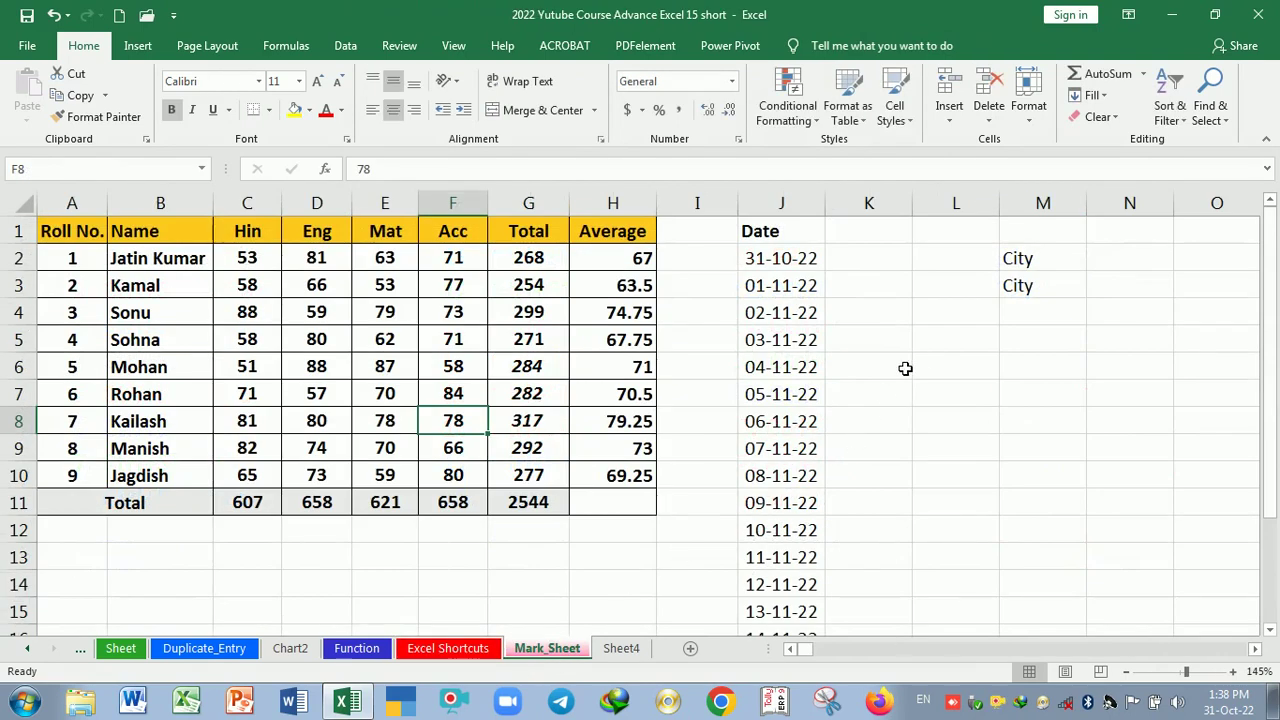
{"action": "left_click_drag", "start_coordinate": [930, 344], "coordinate": [1023, 352]}
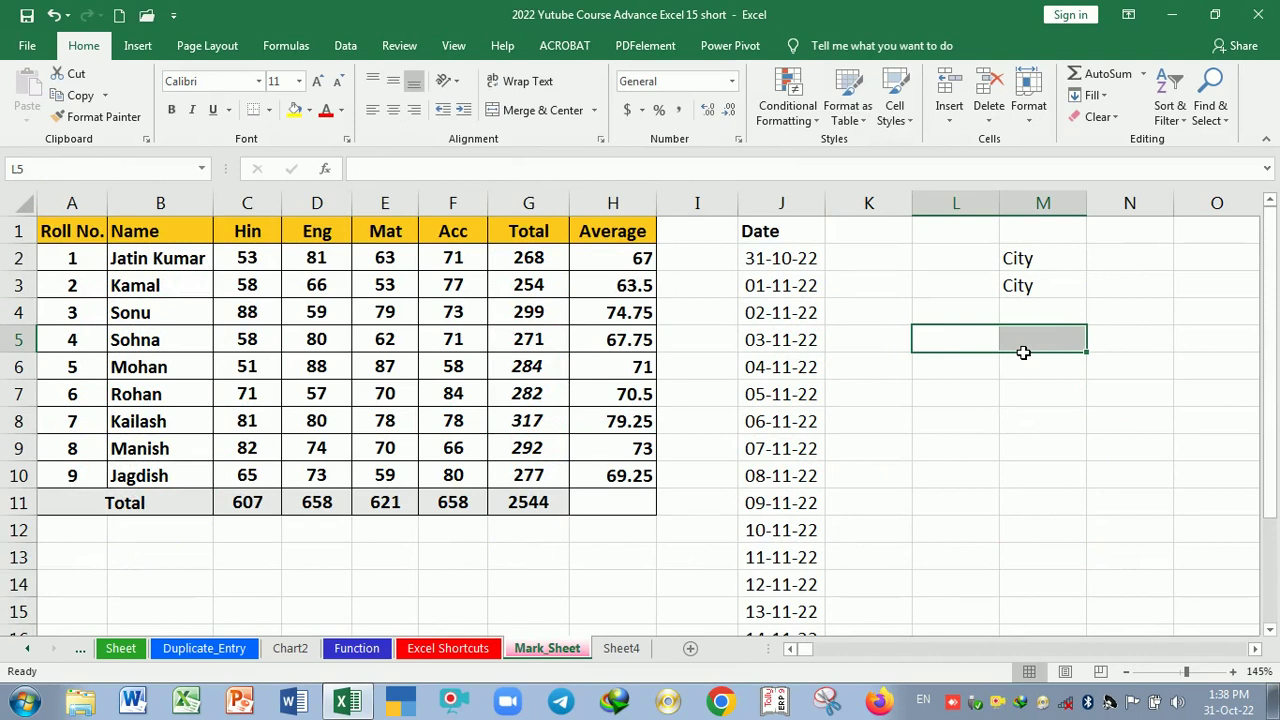
{"action": "type", "text": "Computer"}
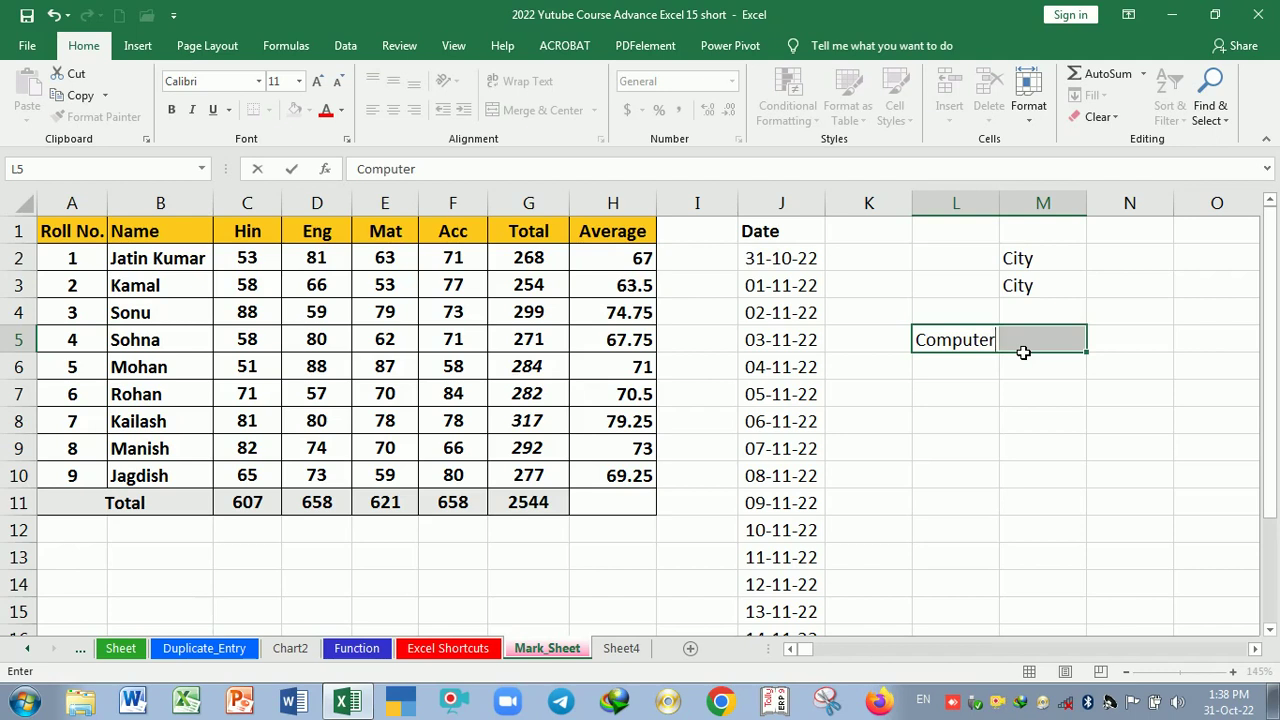
{"action": "key", "text": "alt+Return"}
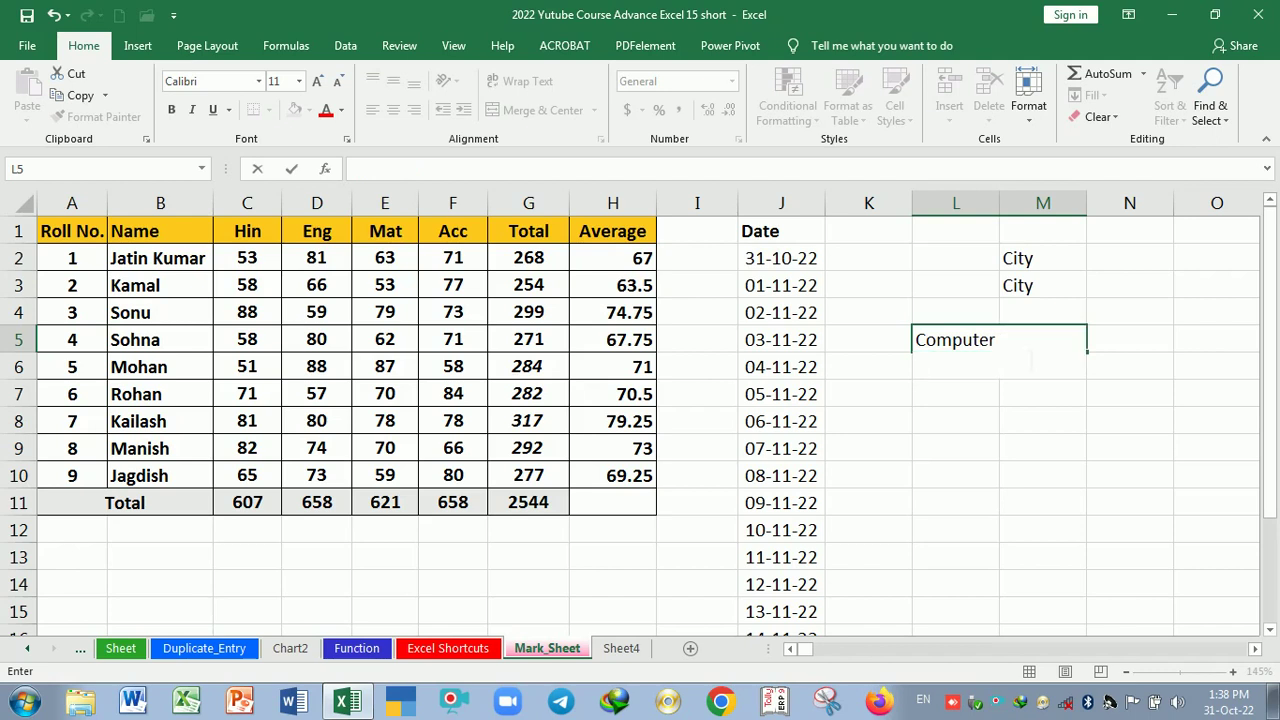
{"action": "type", "text": "ex"}
{"action": "type", "text": "cel Clas"}
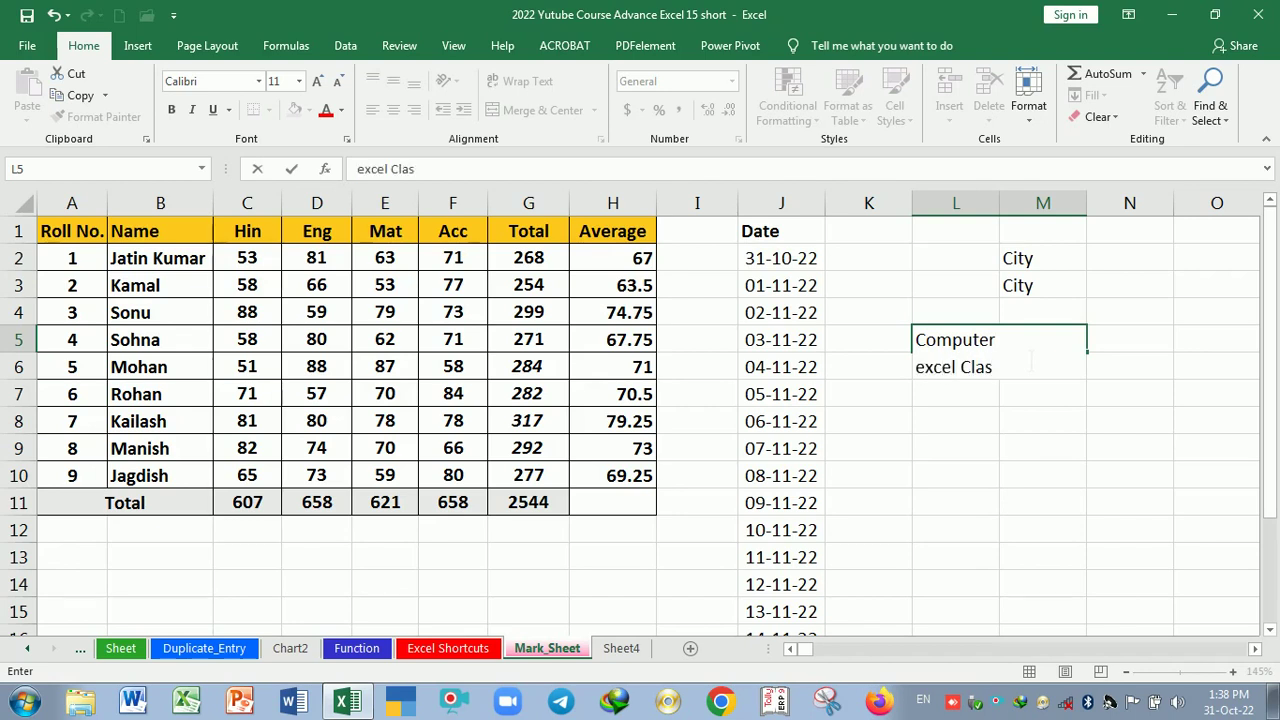
{"action": "type", "text": "ses"}
{"action": "key", "text": "Return"}
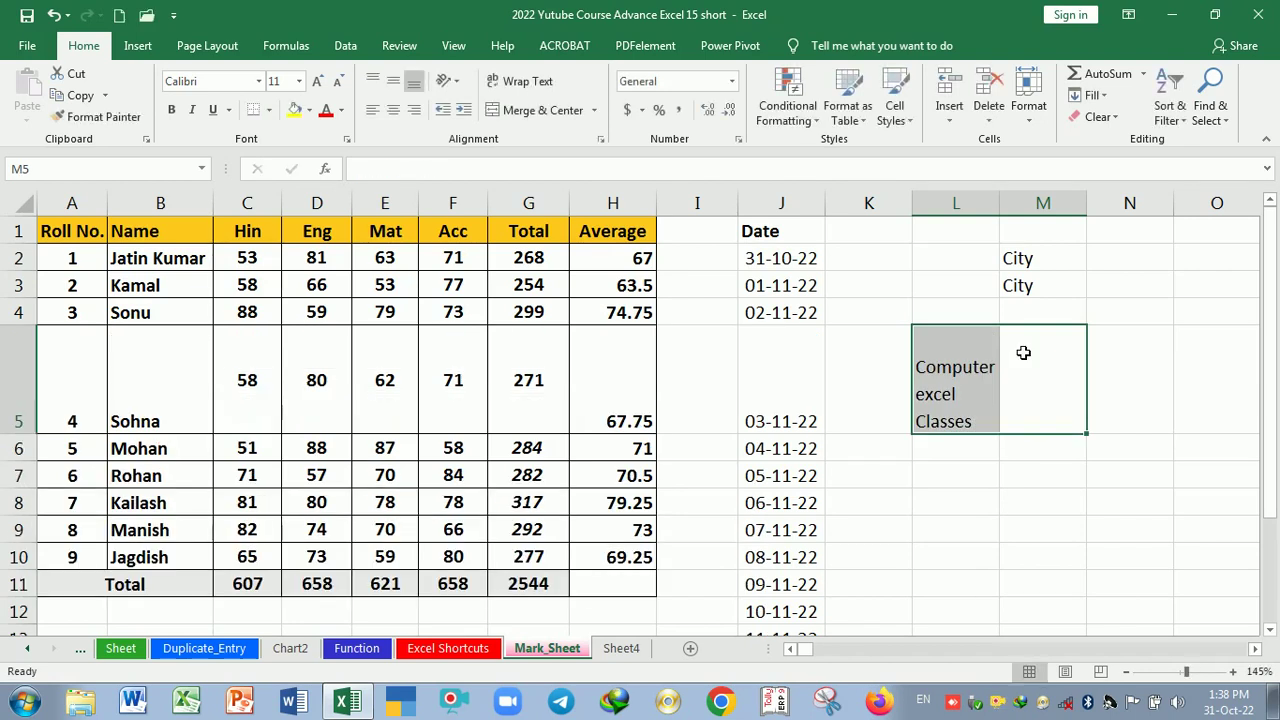
Step: Widen column L and shorten row 5 to fit the two-line text
{"action": "left_click", "coordinate": [985, 382]}
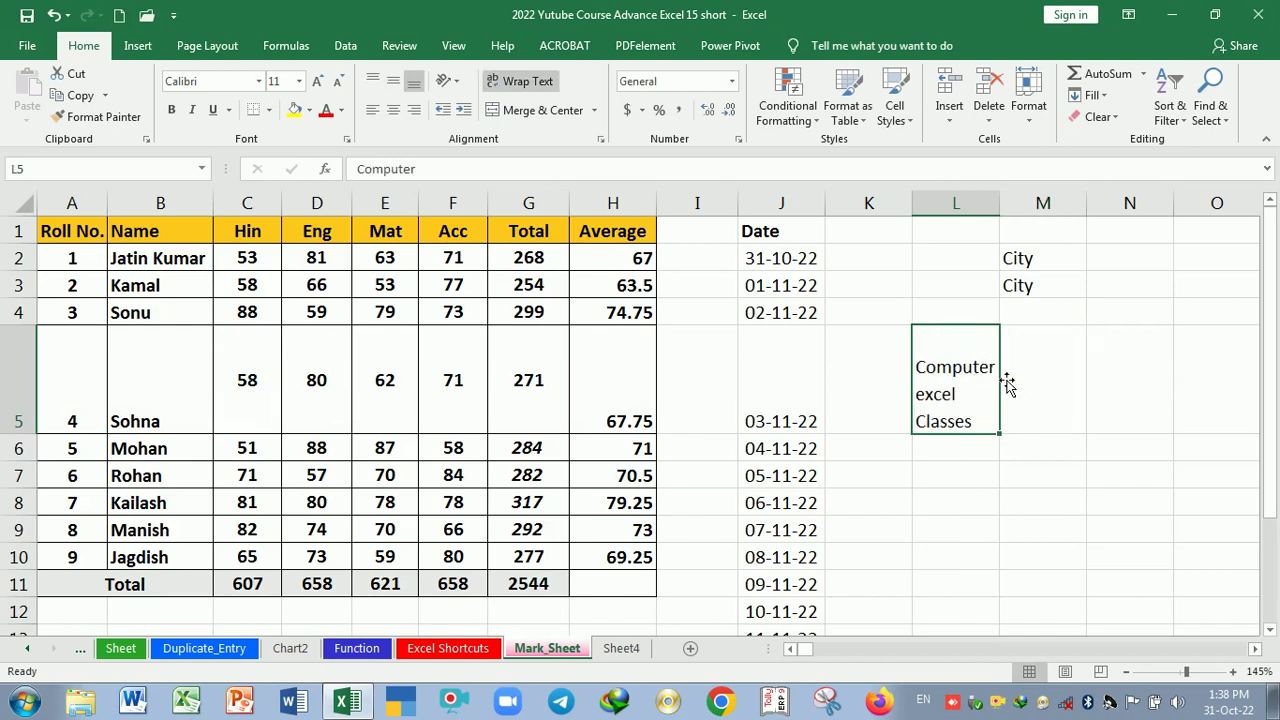
{"action": "left_click_drag", "start_coordinate": [1001, 206], "coordinate": [1033, 213]}
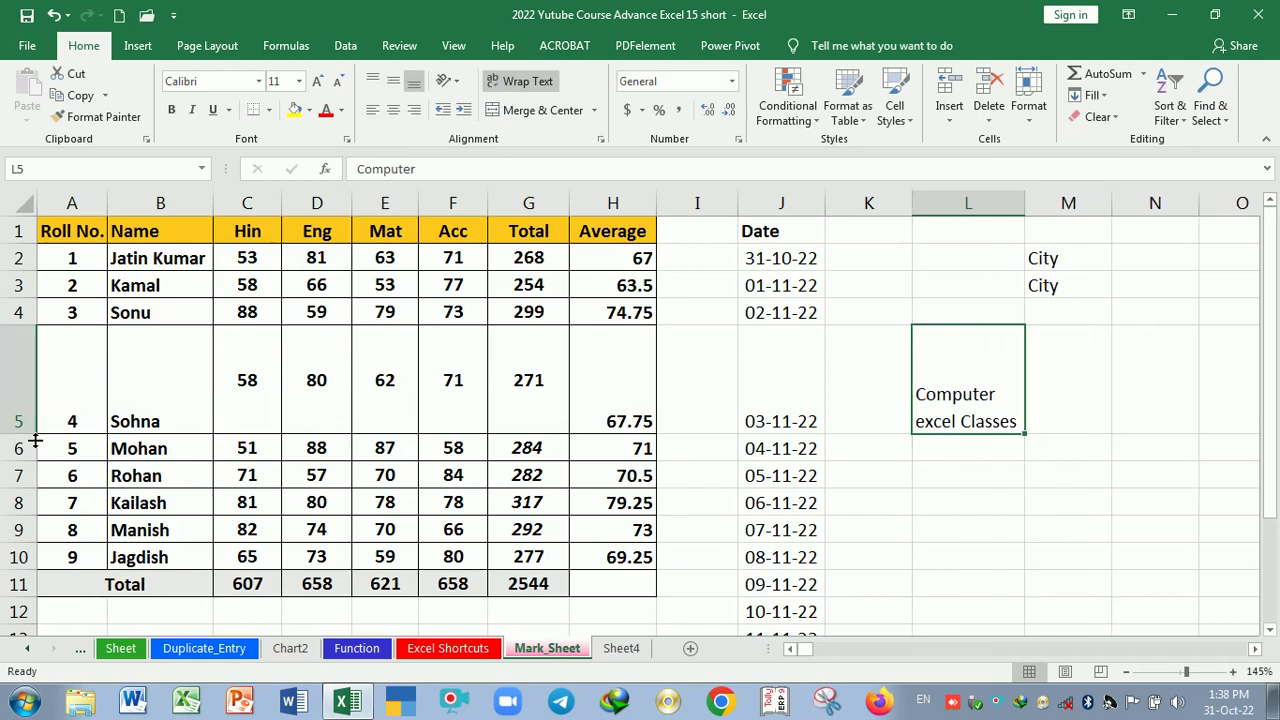
{"action": "left_click_drag", "start_coordinate": [35, 440], "coordinate": [35, 389]}
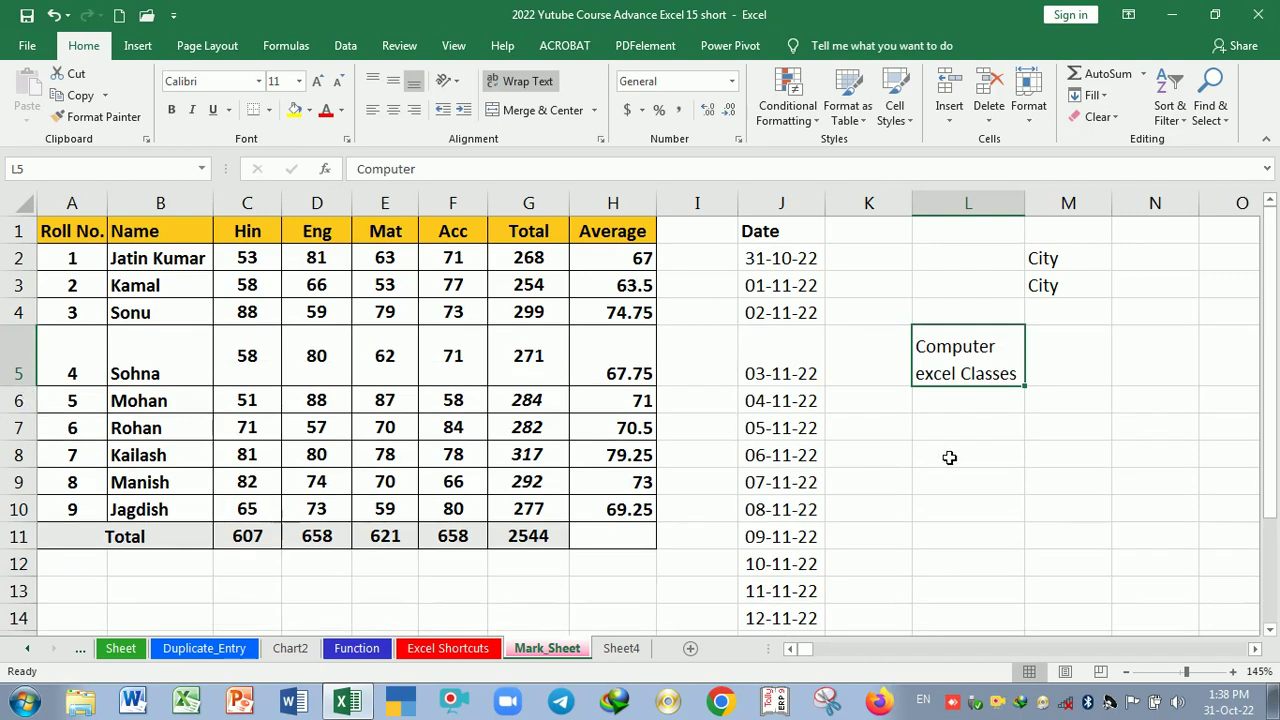
{"action": "left_click", "coordinate": [949, 457]}
{"action": "left_click", "coordinate": [962, 367]}
{"action": "left_click", "coordinate": [966, 409]}
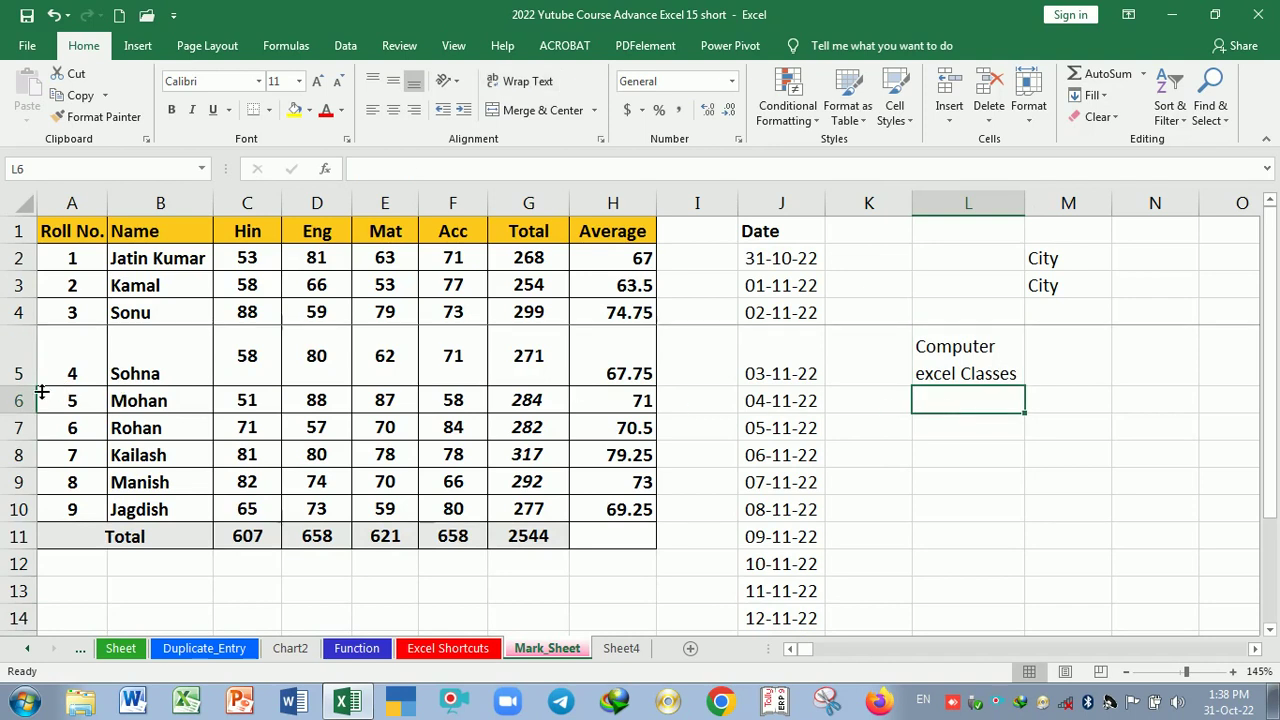
{"action": "left_click_drag", "start_coordinate": [36, 386], "coordinate": [40, 378]}
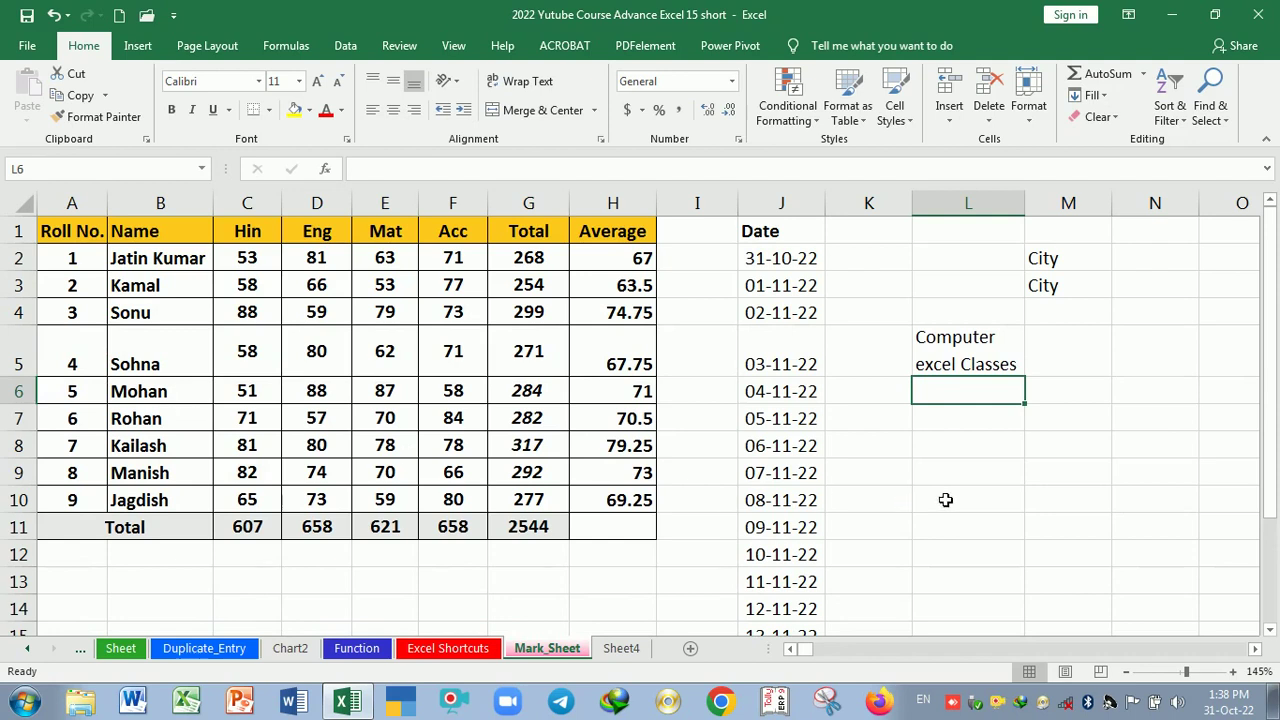
{"action": "left_click", "coordinate": [945, 500]}
{"action": "left_click", "coordinate": [974, 357]}
{"action": "left_click", "coordinate": [969, 413]}
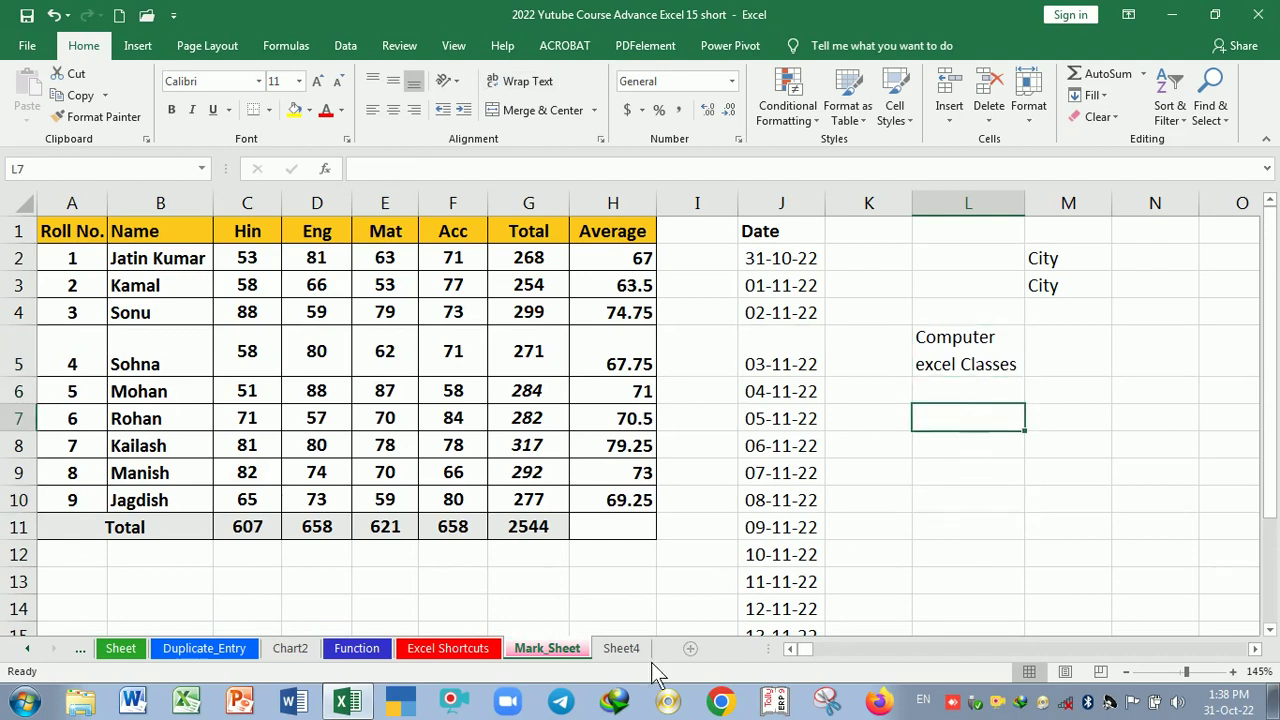
Step: Add a comment to the date cell J7 with Shift+F2
{"action": "left_click", "coordinate": [474, 646]}
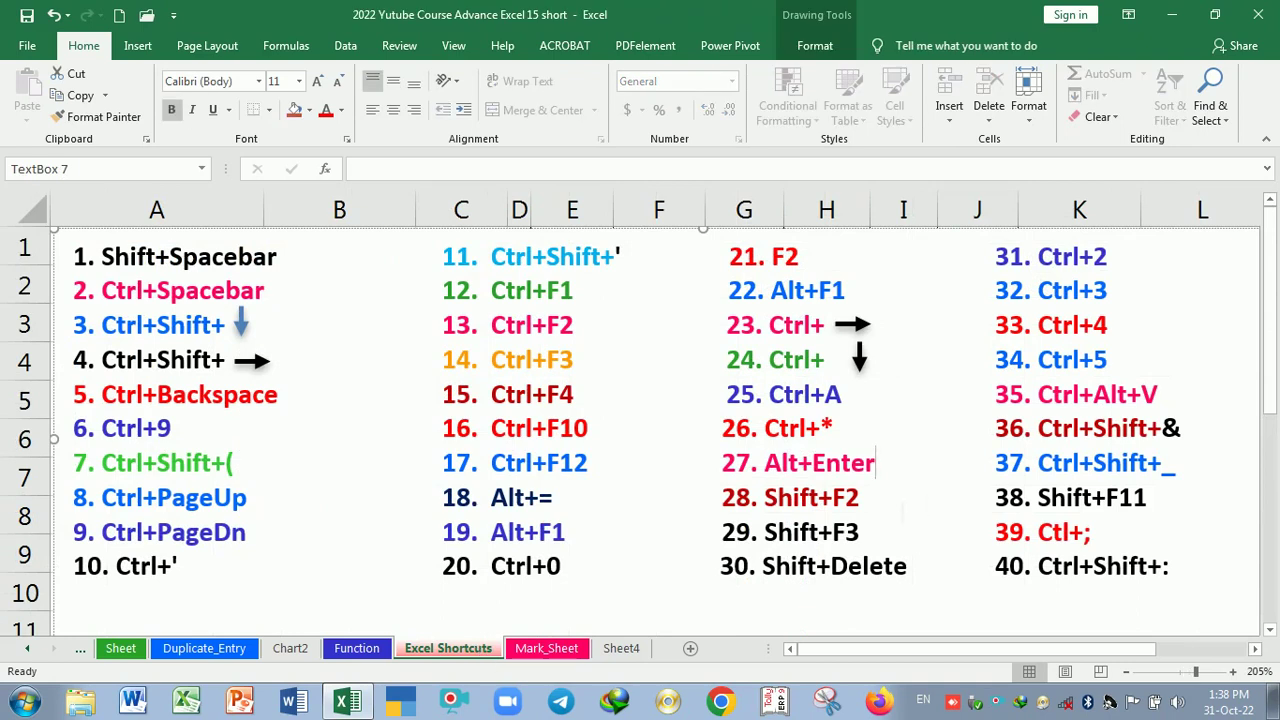
{"action": "left_click", "coordinate": [860, 497]}
{"action": "left_click", "coordinate": [548, 648]}
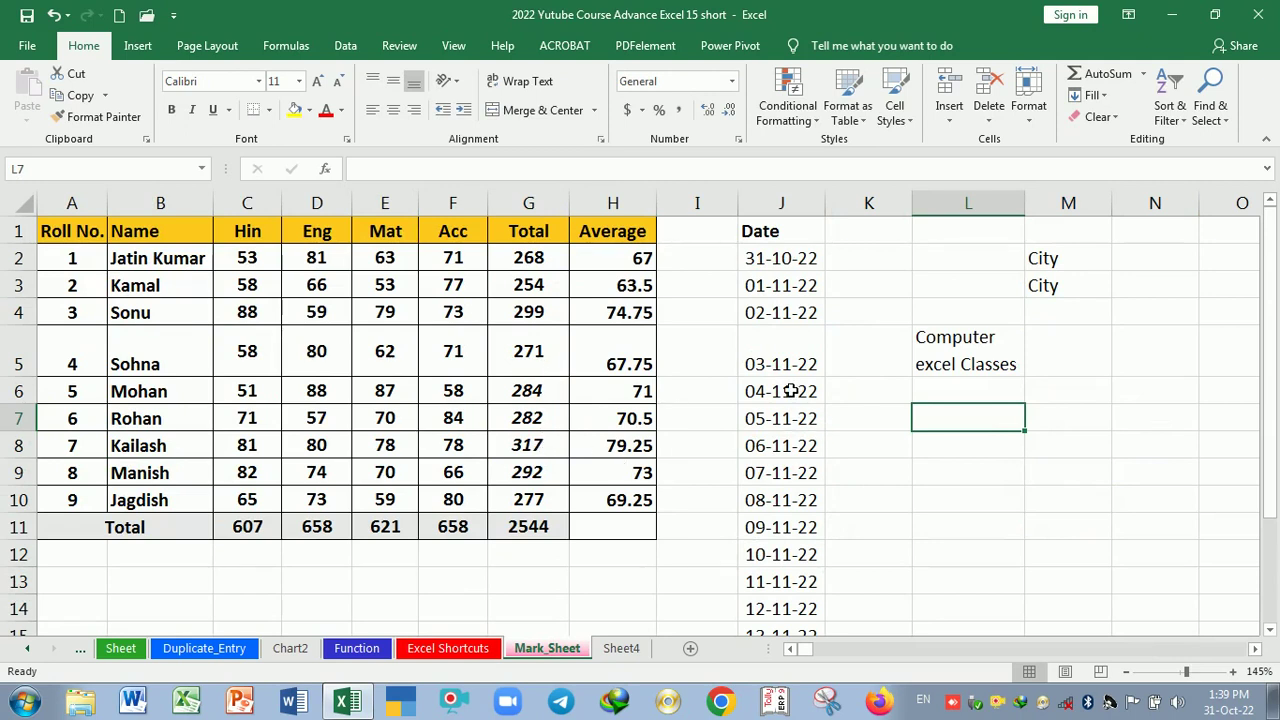
{"action": "left_click", "coordinate": [797, 426]}
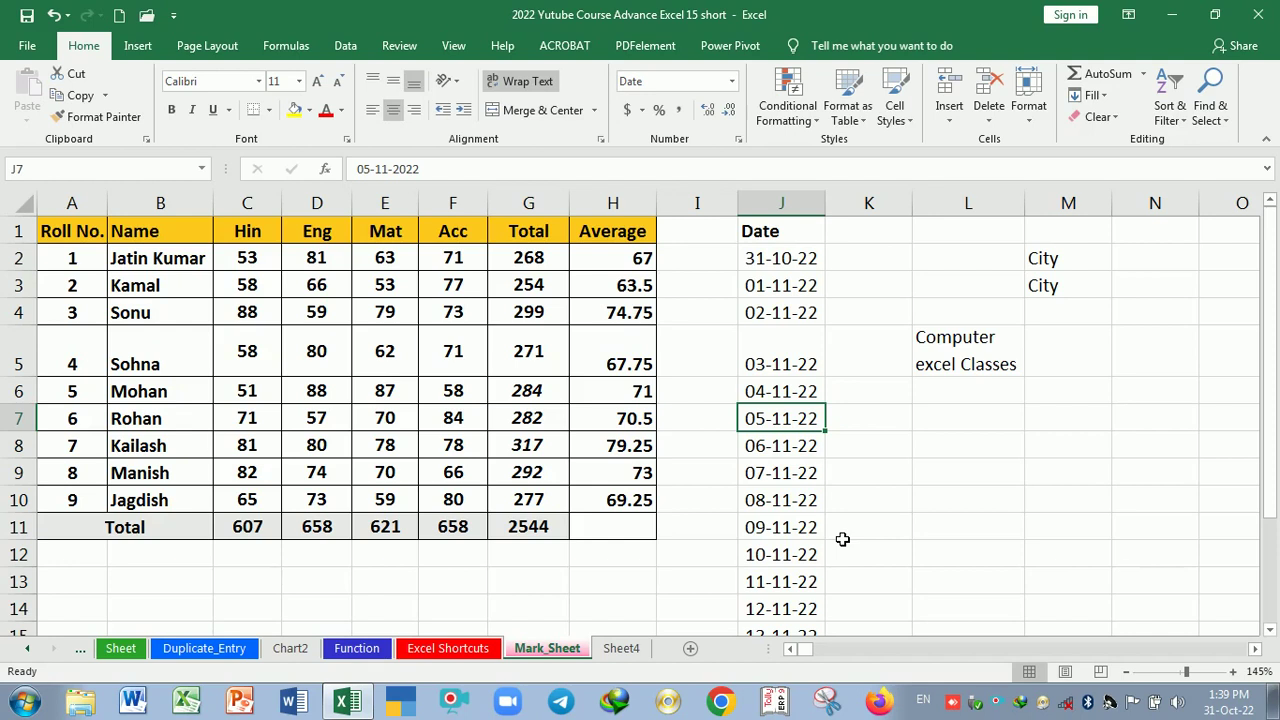
{"action": "key", "text": "shift+F2"}
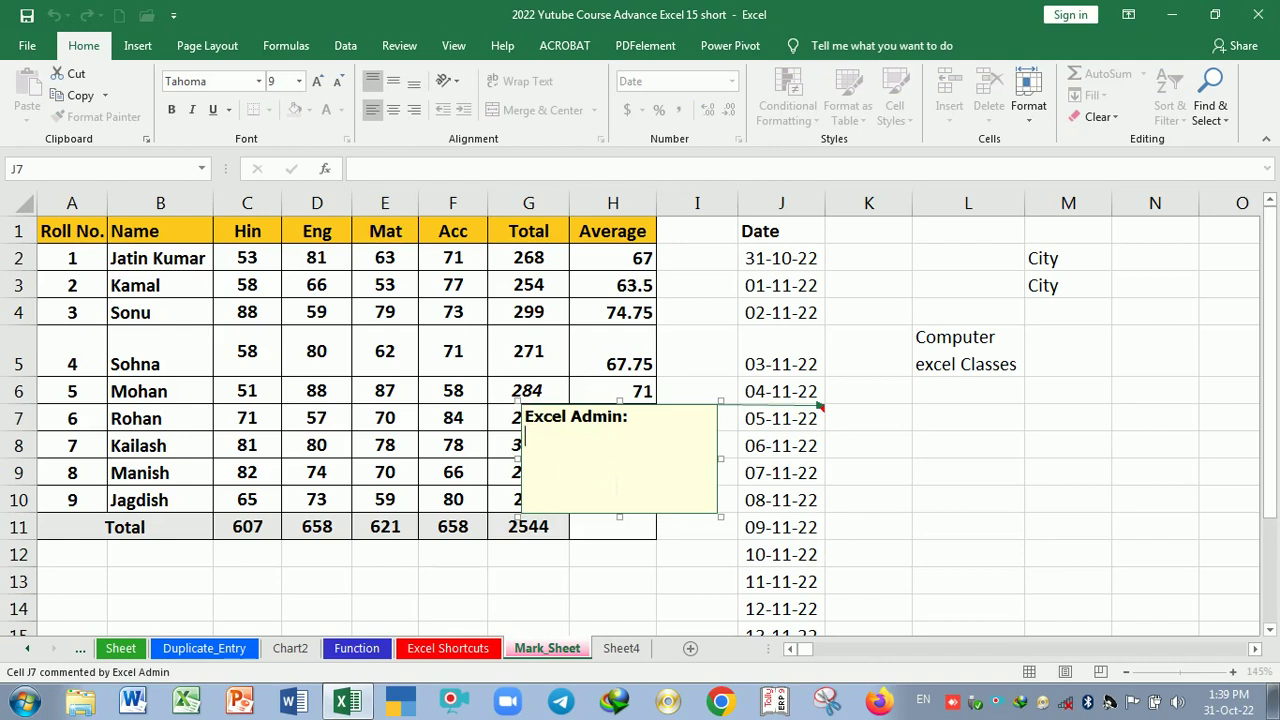
{"action": "type", "text": "date comp"}
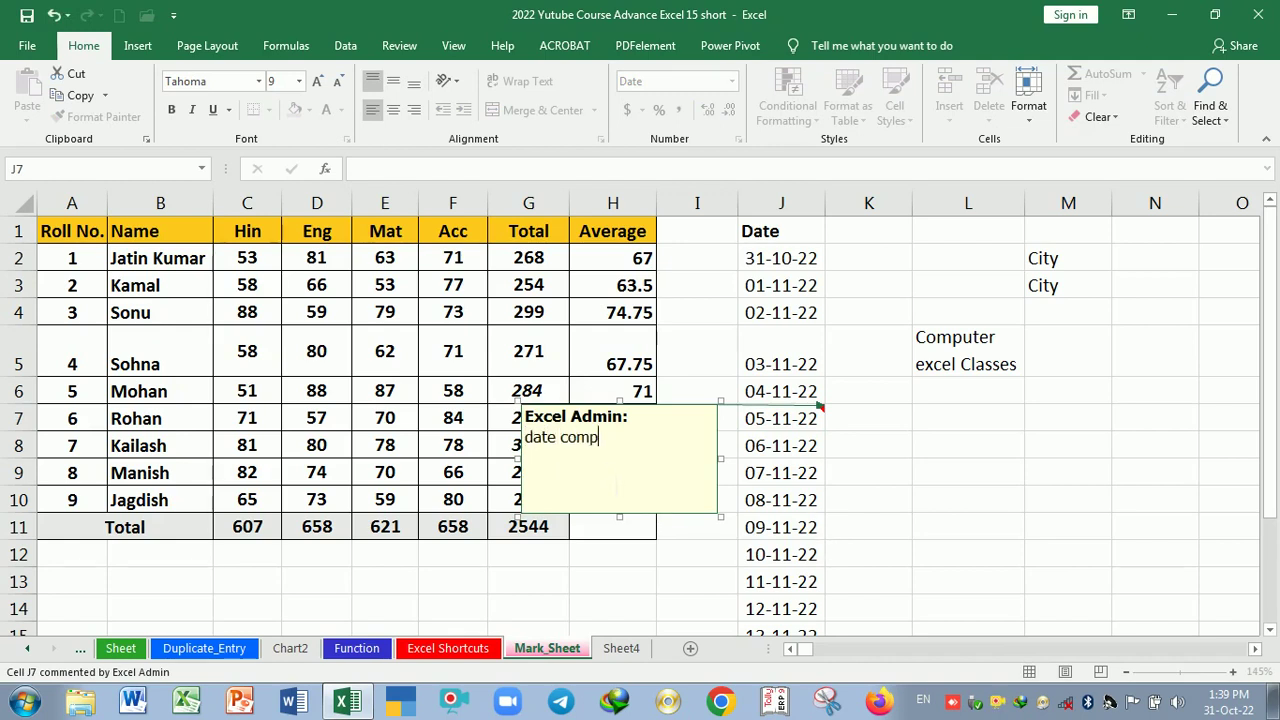
{"action": "type", "text": "tu"}
{"action": "key", "text": "BackSpace"}
{"action": "key", "text": "BackSpace"}
{"action": "key", "text": "BackSpace"}
{"action": "key", "text": "BackSpace"}
{"action": "key", "text": "BackSpace"}
{"action": "left_click", "coordinate": [909, 477]}
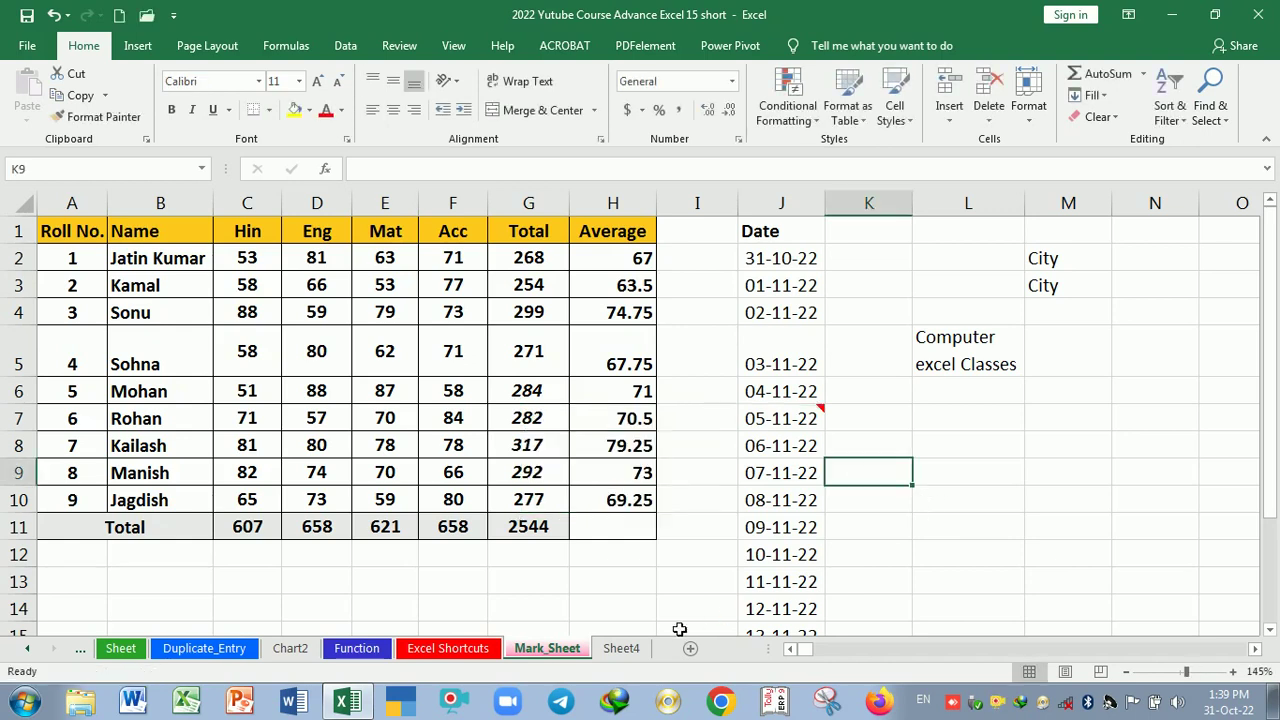
Step: Delete the comment on cell J7 from its right-click menu
{"action": "left_click", "coordinate": [884, 431]}
{"action": "left_click", "coordinate": [805, 420]}
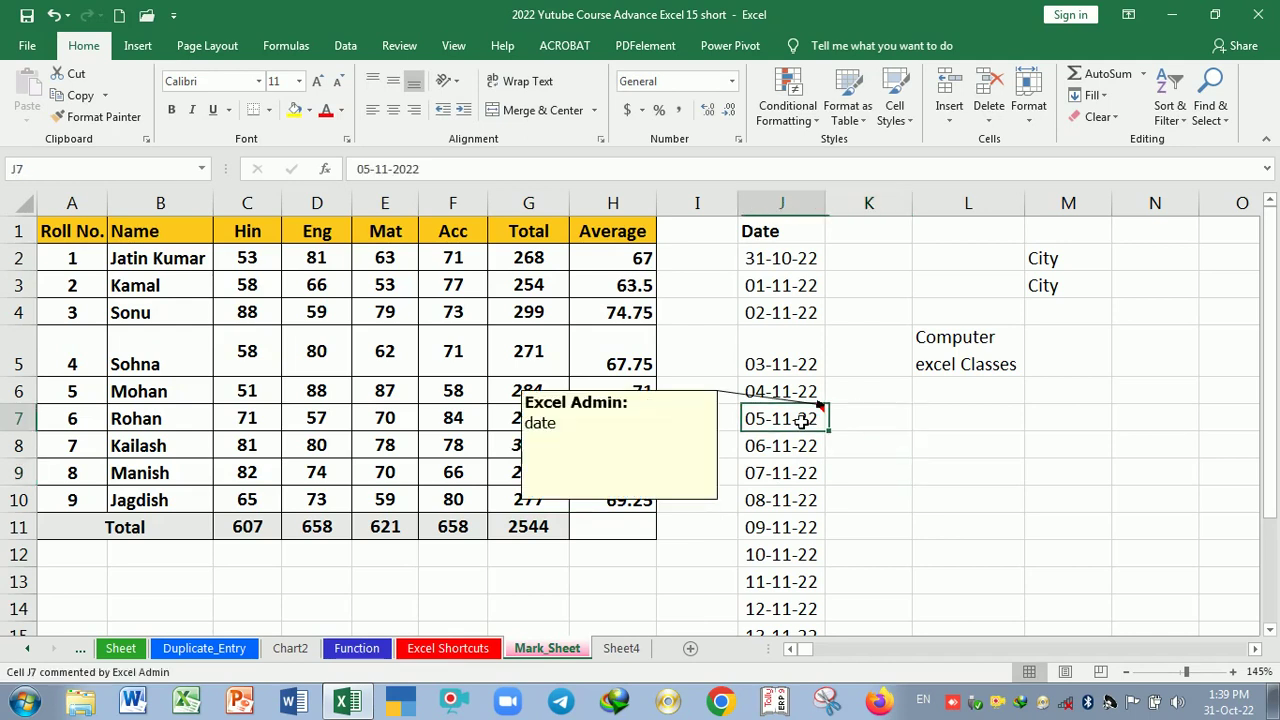
{"action": "right_click", "coordinate": [801, 424]}
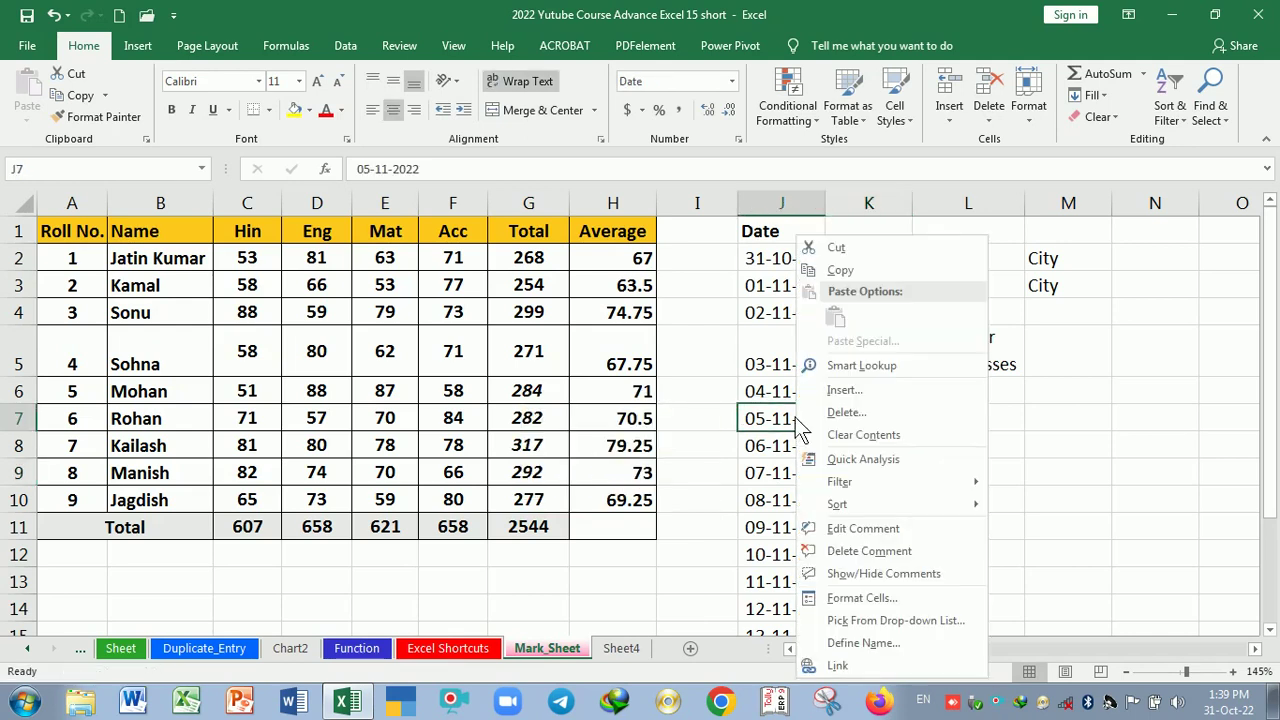
{"action": "left_click", "coordinate": [865, 553]}
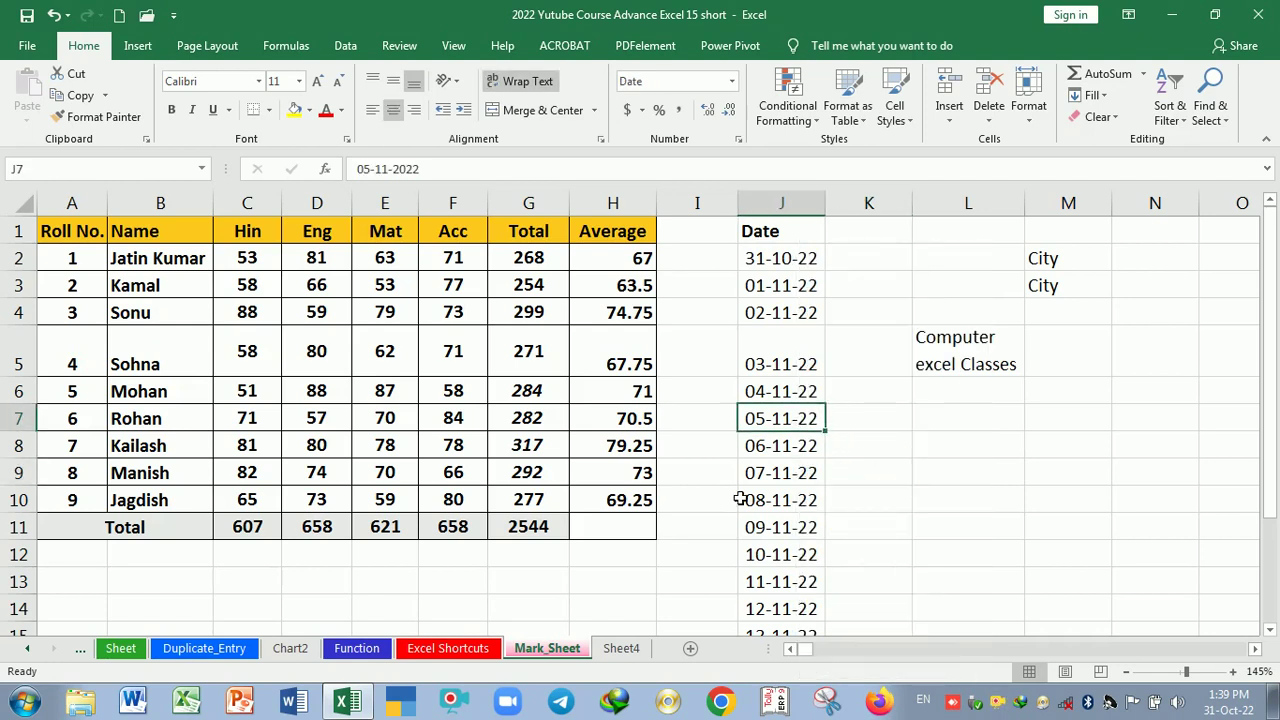
Step: Check the Shift+F3 entry in the shortcut list, then select the Total values in column G
{"action": "left_click", "coordinate": [468, 647]}
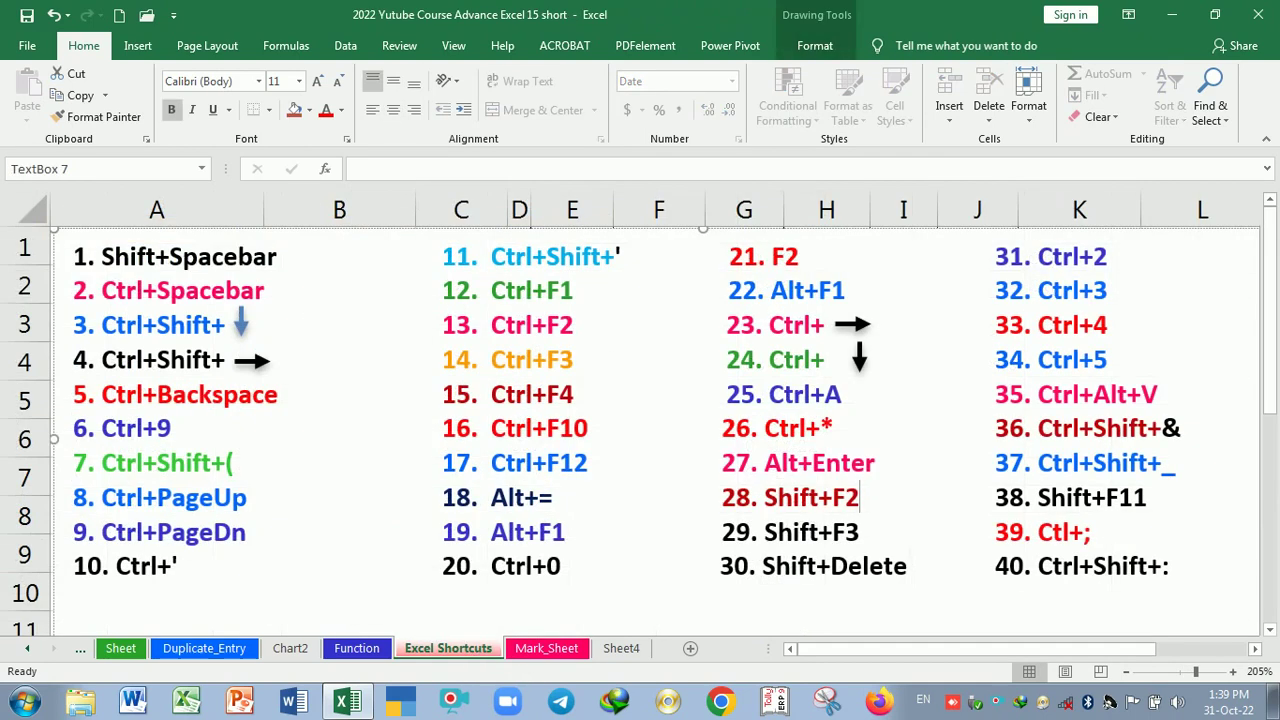
{"action": "left_click", "coordinate": [866, 531]}
{"action": "left_click", "coordinate": [553, 651]}
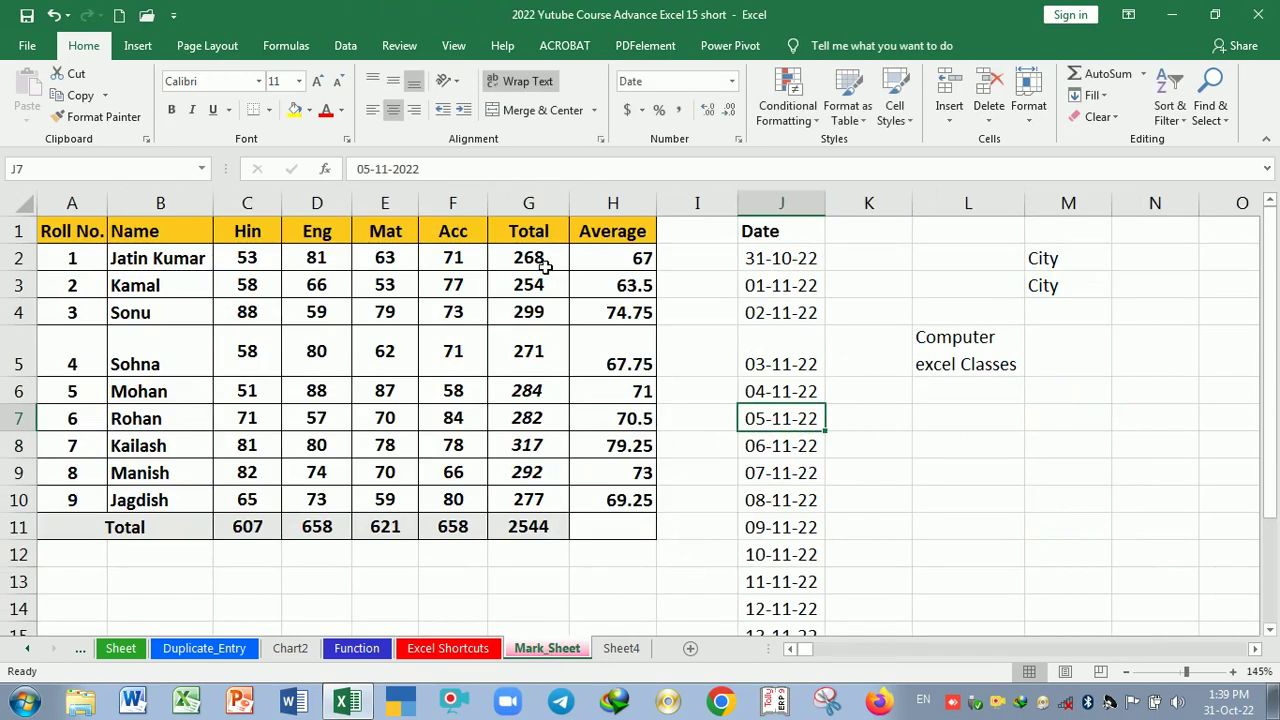
{"action": "left_click_drag", "start_coordinate": [536, 262], "coordinate": [540, 527]}
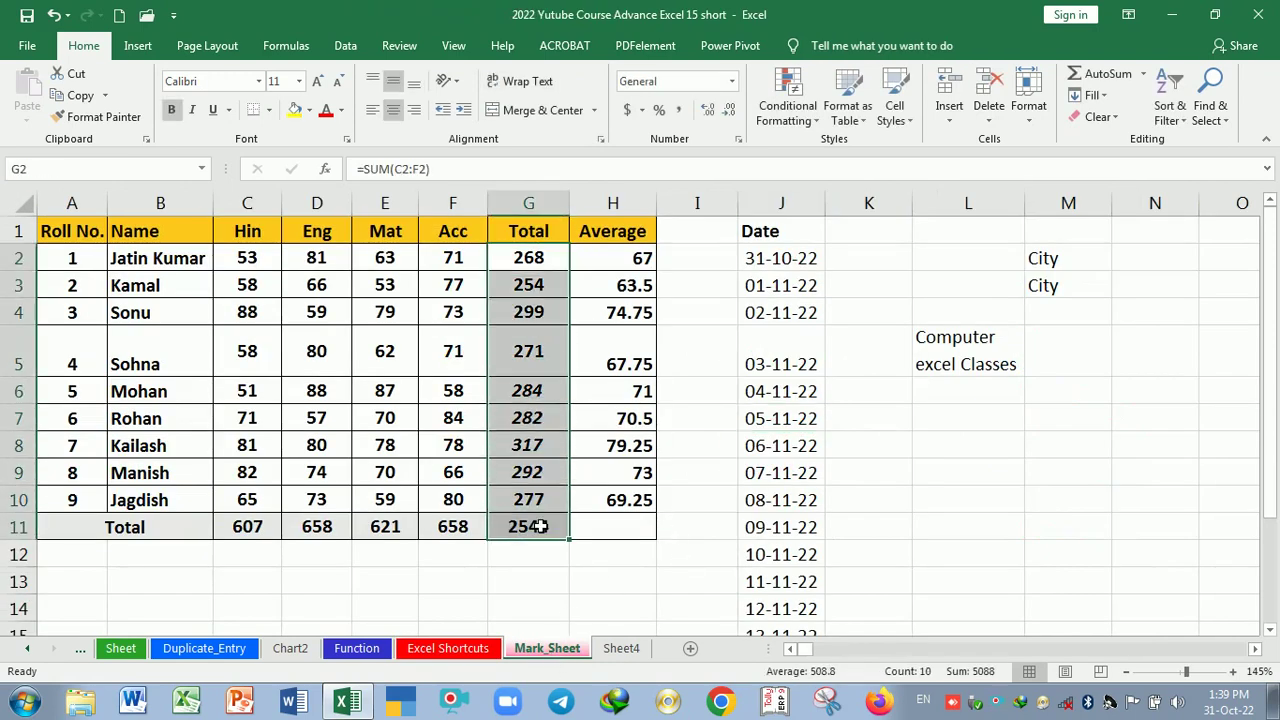
Step: Clear the Total column and insert a SUM of C2:F2 into G2 via Shift+F3
{"action": "key", "text": "Delete"}
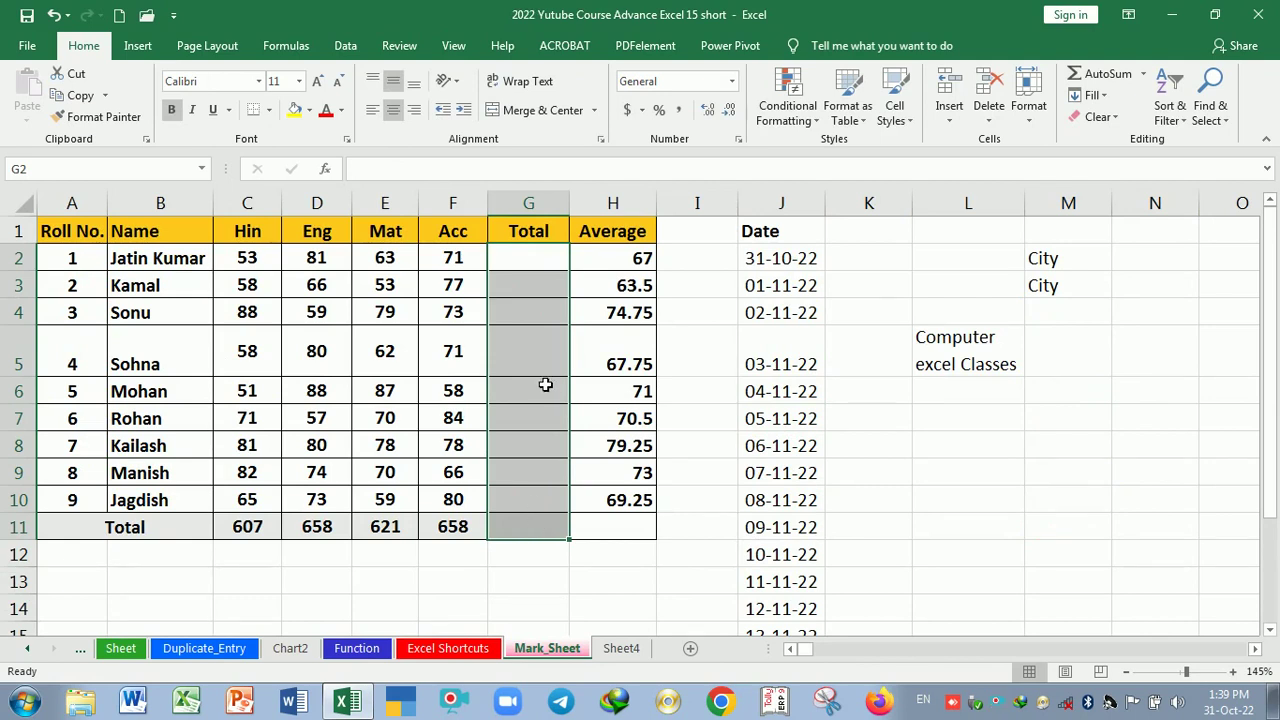
{"action": "key", "text": "shift+F3"}
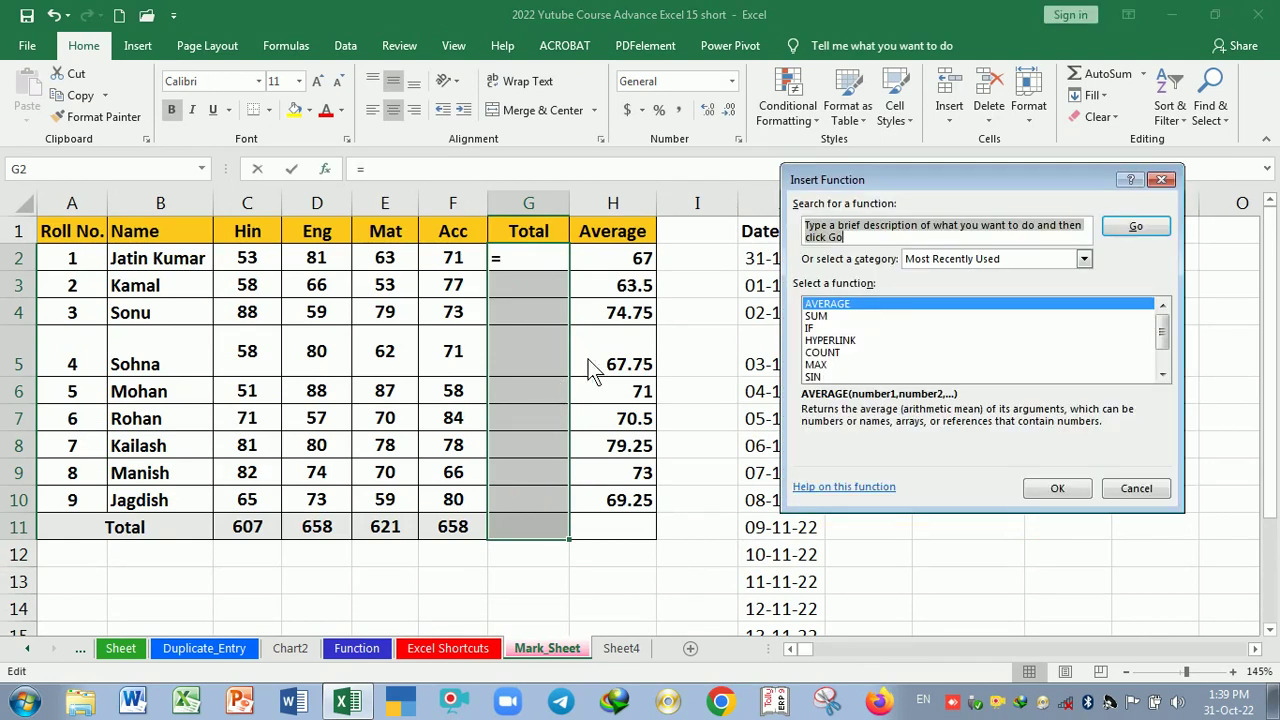
{"action": "left_click_drag", "start_coordinate": [944, 178], "coordinate": [887, 165]}
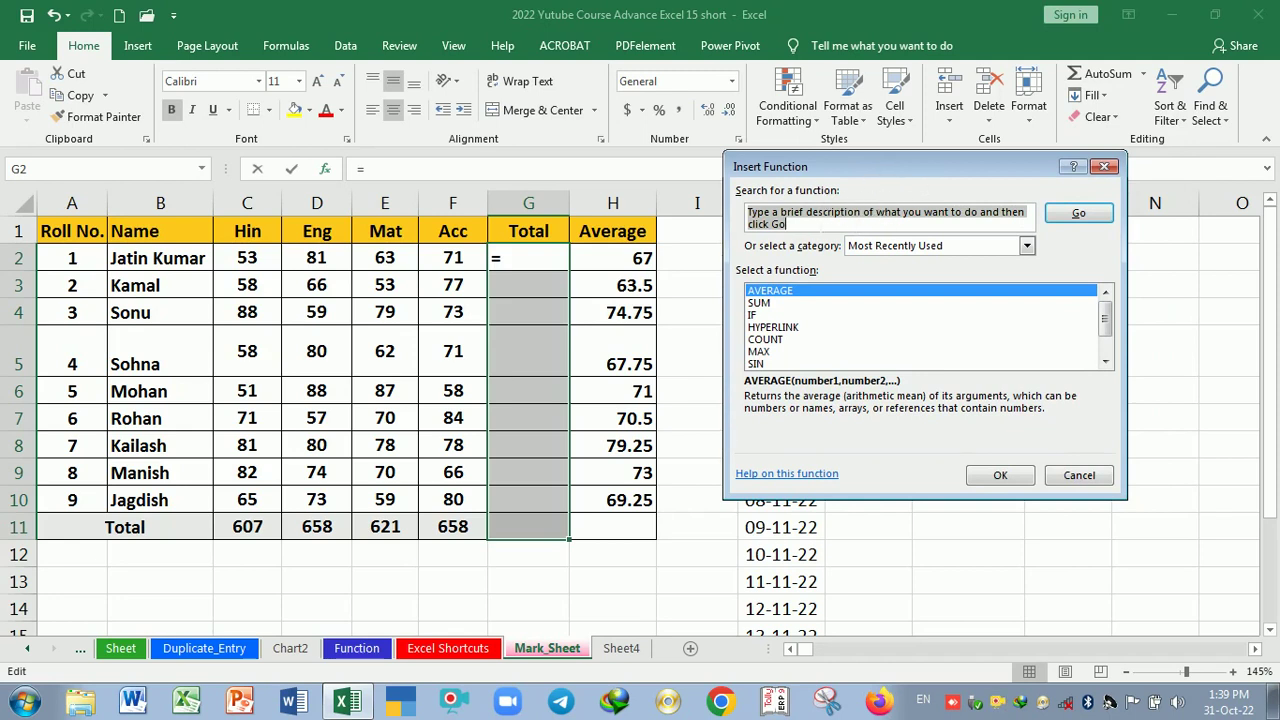
{"action": "type", "text": "sum"}
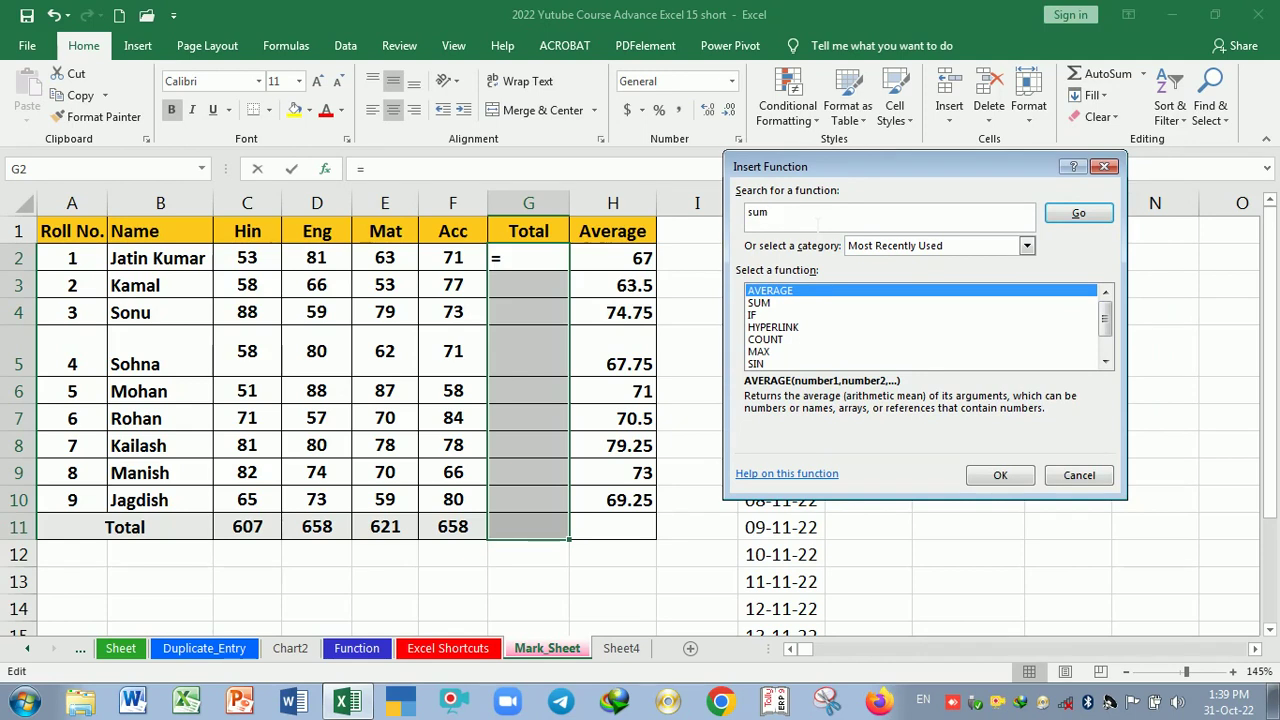
{"action": "left_click", "coordinate": [1072, 216]}
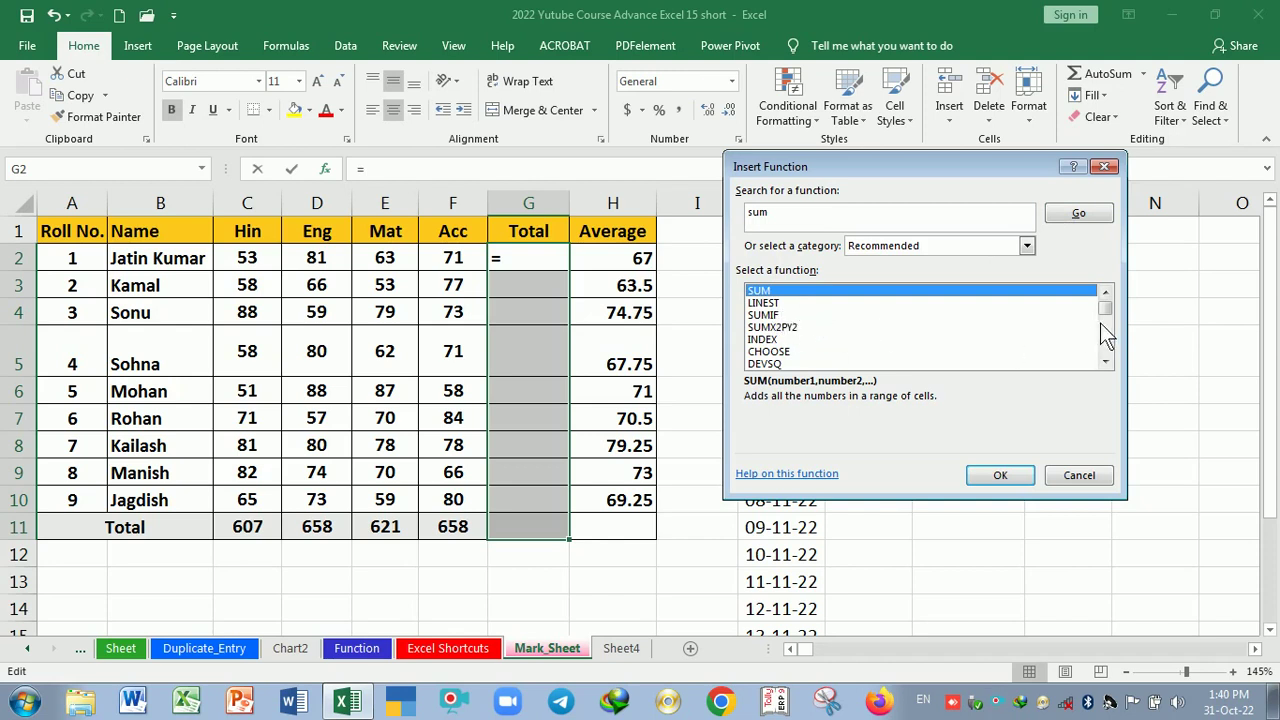
{"action": "mouse_move", "coordinate": [1106, 309]}
{"action": "left_mouse_down"}
{"action": "mouse_move", "coordinate": [1110, 352]}
{"action": "mouse_move", "coordinate": [1108, 300]}
{"action": "left_mouse_up"}
{"action": "left_click", "coordinate": [997, 467]}
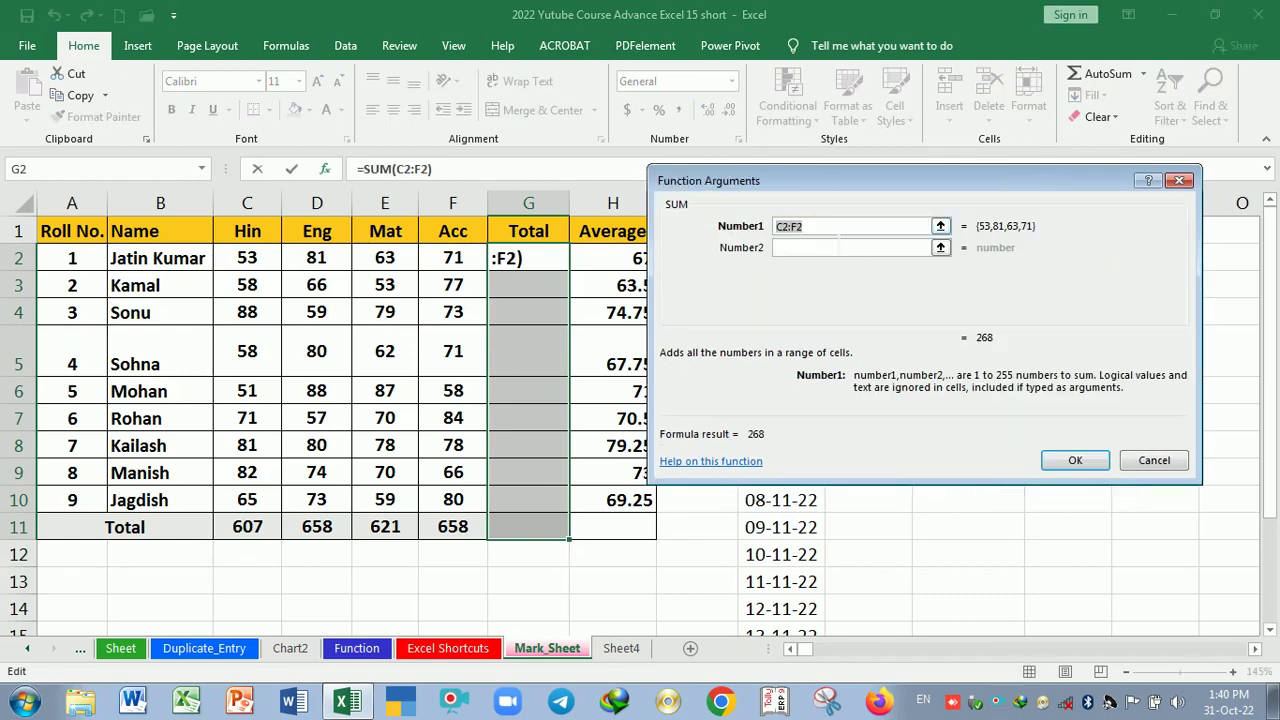
{"action": "left_click", "coordinate": [803, 227]}
{"action": "left_click", "coordinate": [1072, 462]}
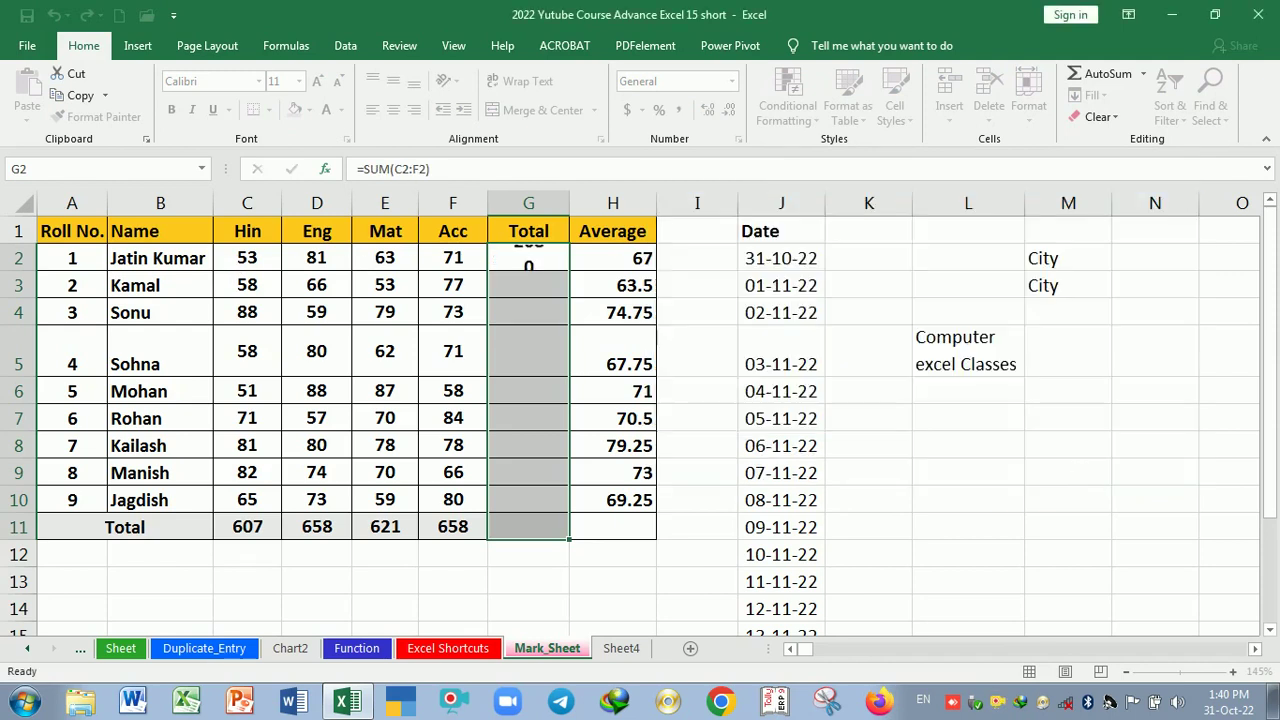
Step: Fill G2's SUM formula down to G10 and check the filled totals
{"action": "left_click", "coordinate": [546, 299]}
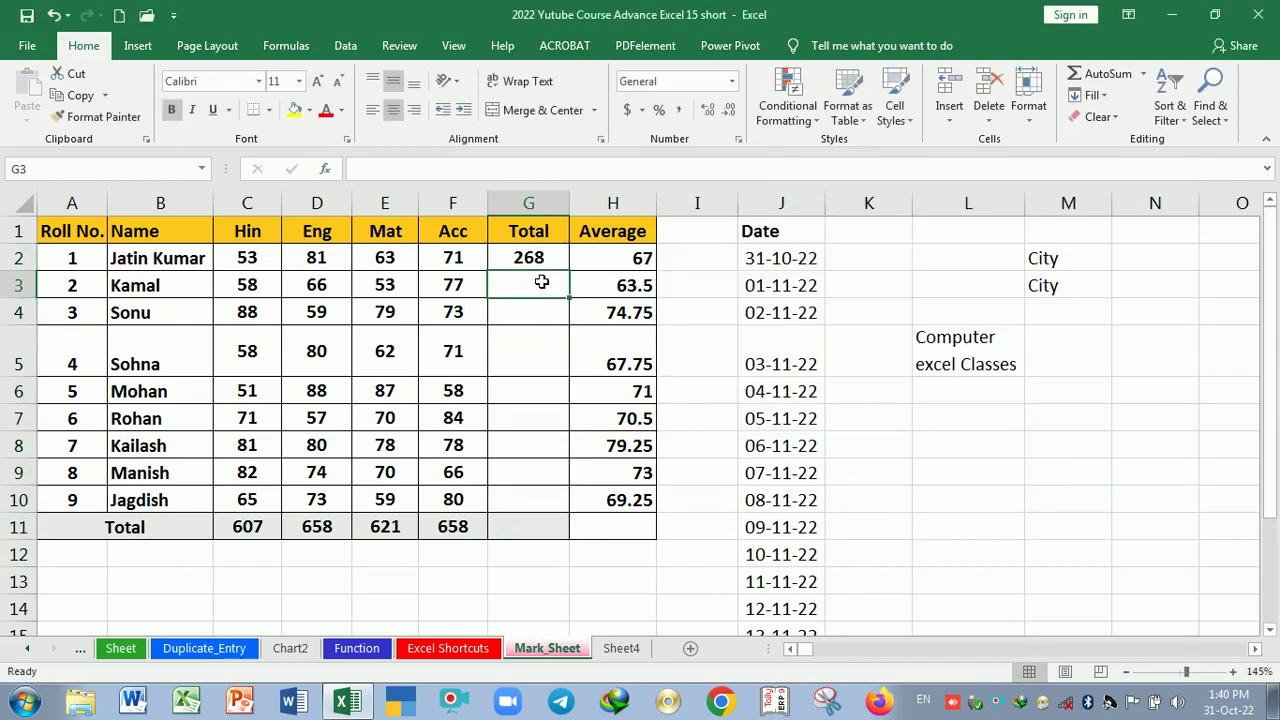
{"action": "left_click", "coordinate": [530, 262]}
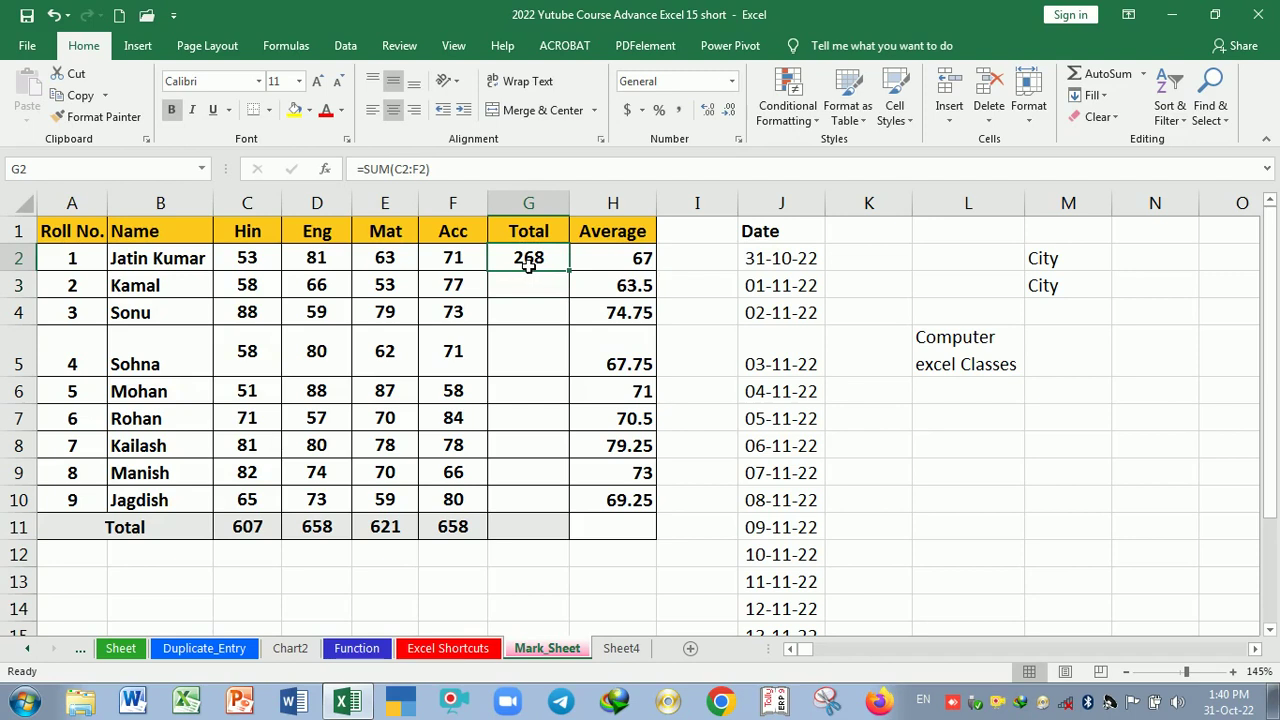
{"action": "mouse_move", "coordinate": [529, 262]}
{"action": "left_mouse_down"}
{"action": "mouse_move", "coordinate": [534, 502]}
{"action": "mouse_move", "coordinate": [550, 262]}
{"action": "left_mouse_up"}
{"action": "double_click", "coordinate": [578, 277]}
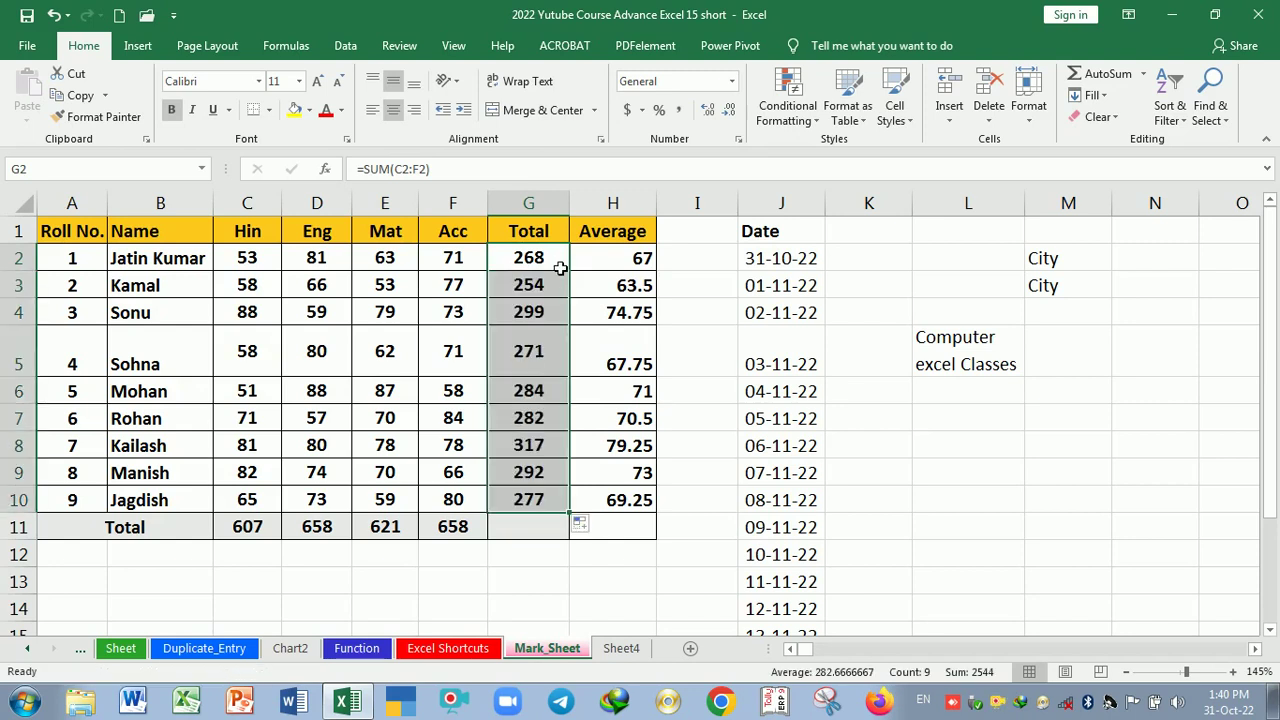
{"action": "left_click_drag", "start_coordinate": [560, 307], "coordinate": [553, 477]}
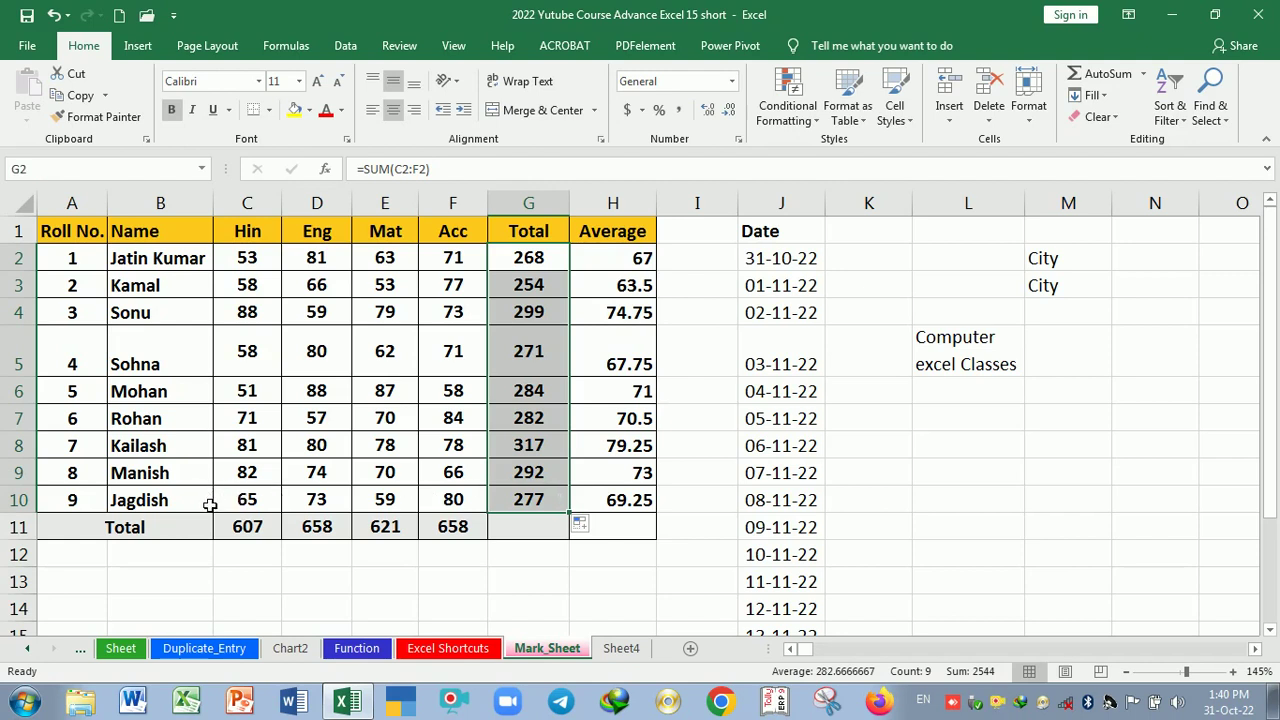
{"action": "left_click_drag", "start_coordinate": [210, 505], "coordinate": [497, 508]}
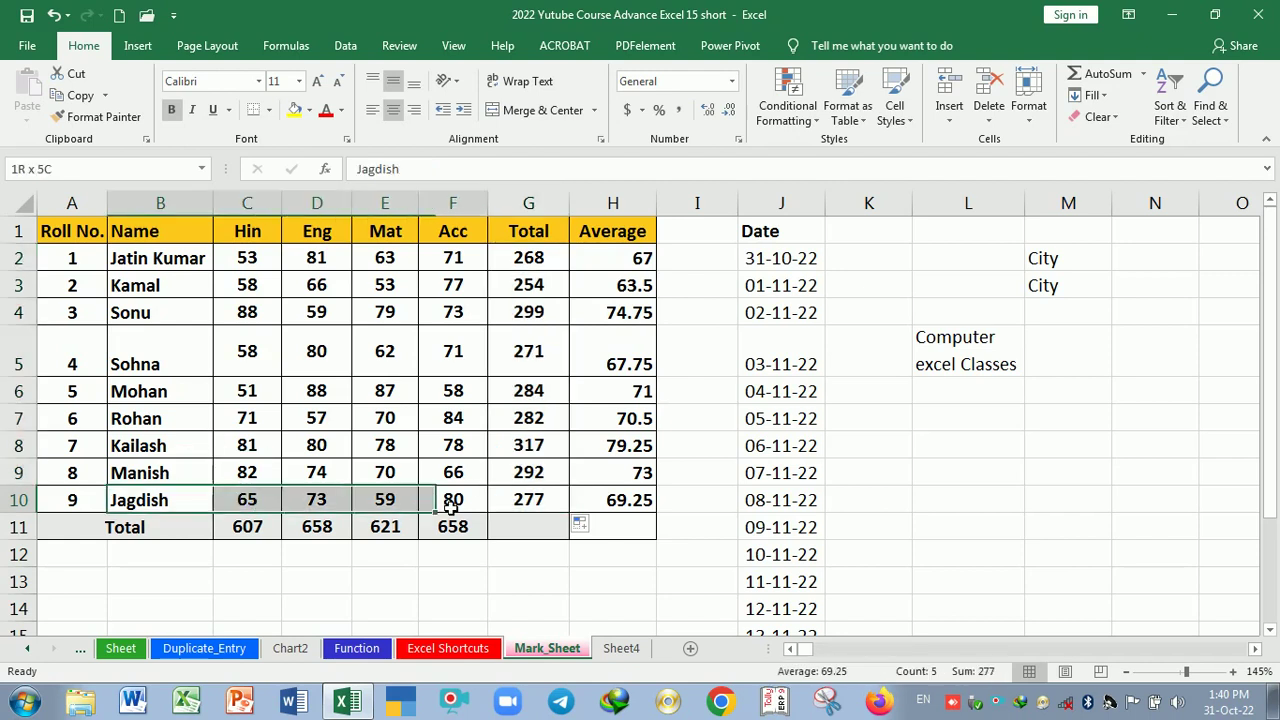
Step: Cut the 'Computer excel Classes' text from L5 and paste it into L10
{"action": "left_click", "coordinate": [466, 649]}
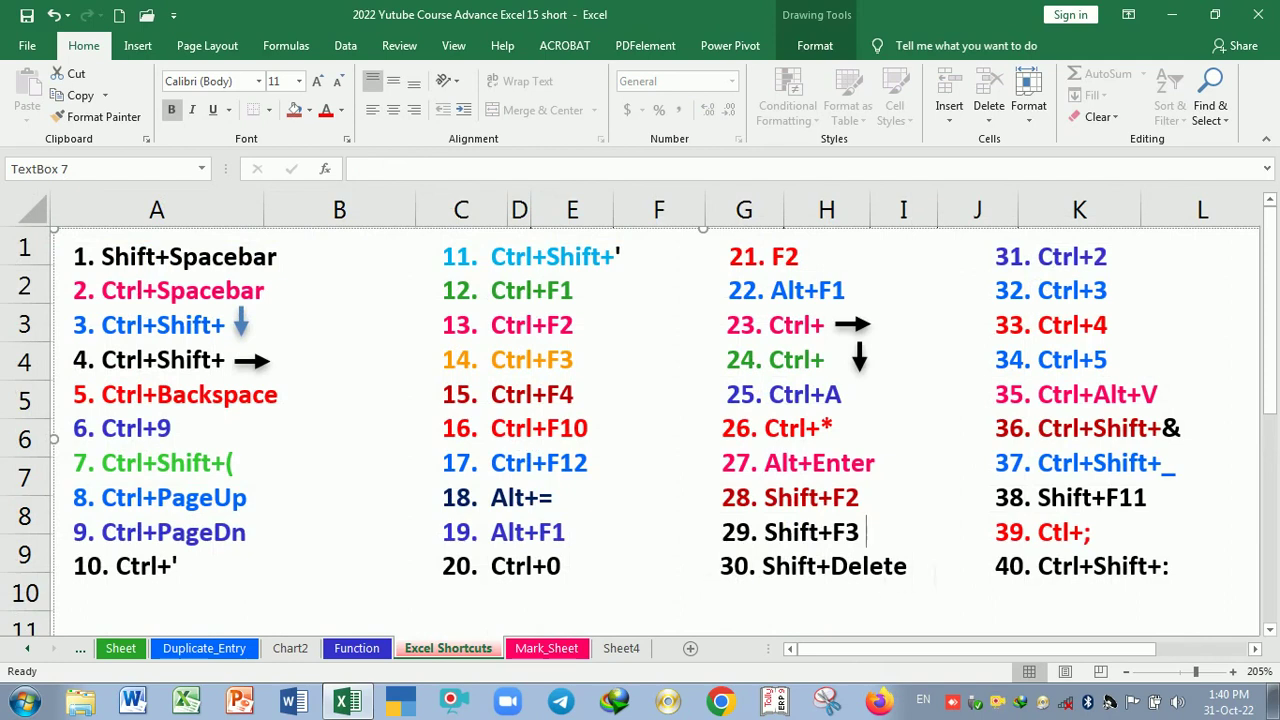
{"action": "left_click", "coordinate": [557, 652]}
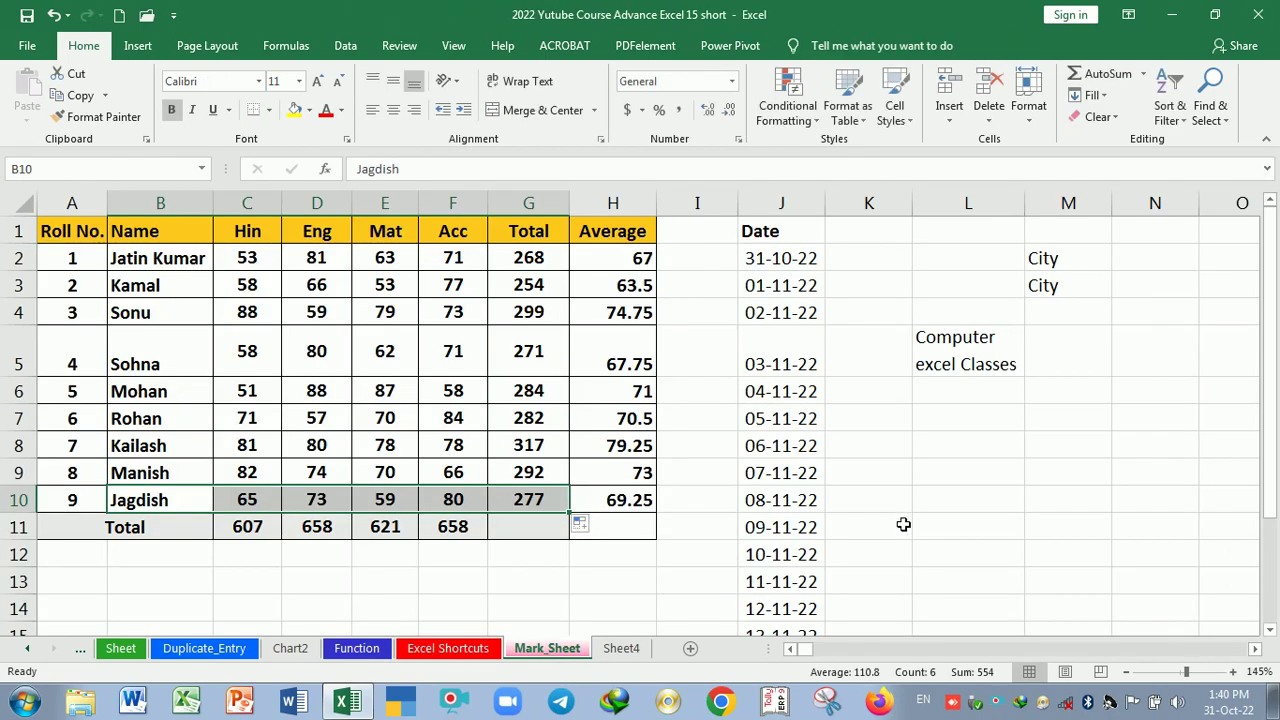
{"action": "left_click_drag", "start_coordinate": [903, 525], "coordinate": [868, 500]}
{"action": "left_click", "coordinate": [957, 356]}
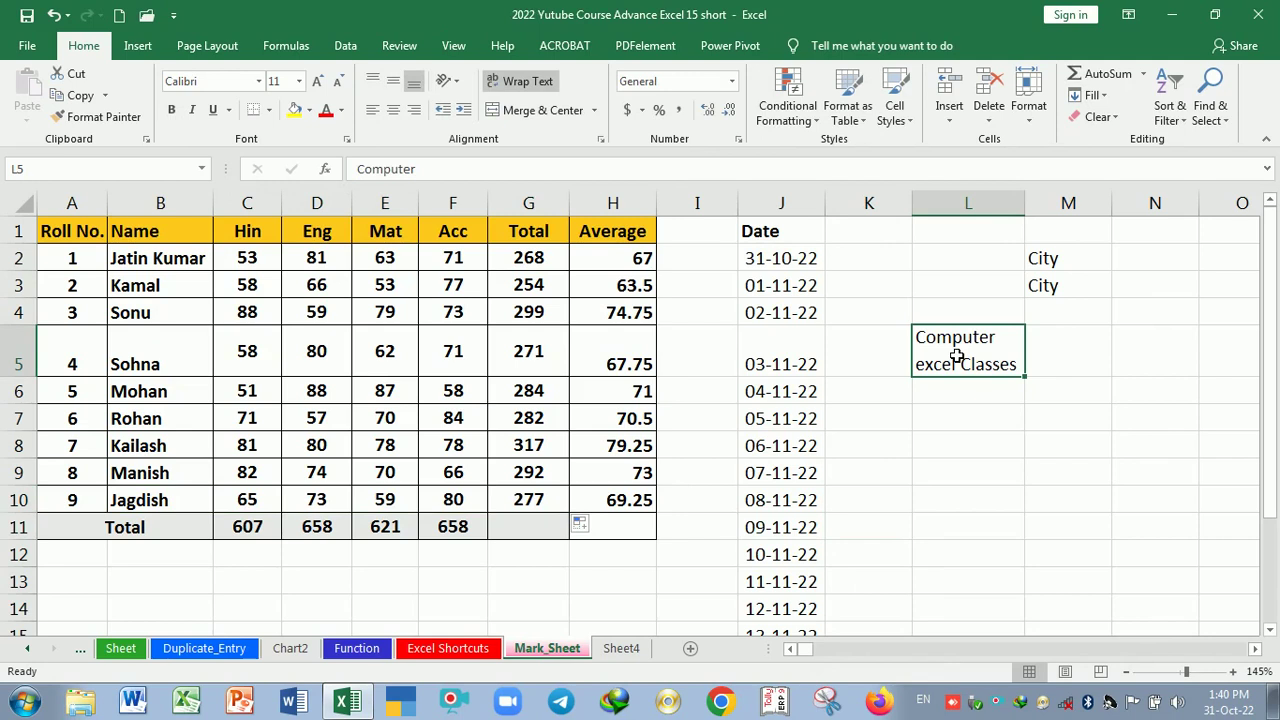
{"action": "key", "text": "ctrl+c"}
{"action": "left_click", "coordinate": [947, 508]}
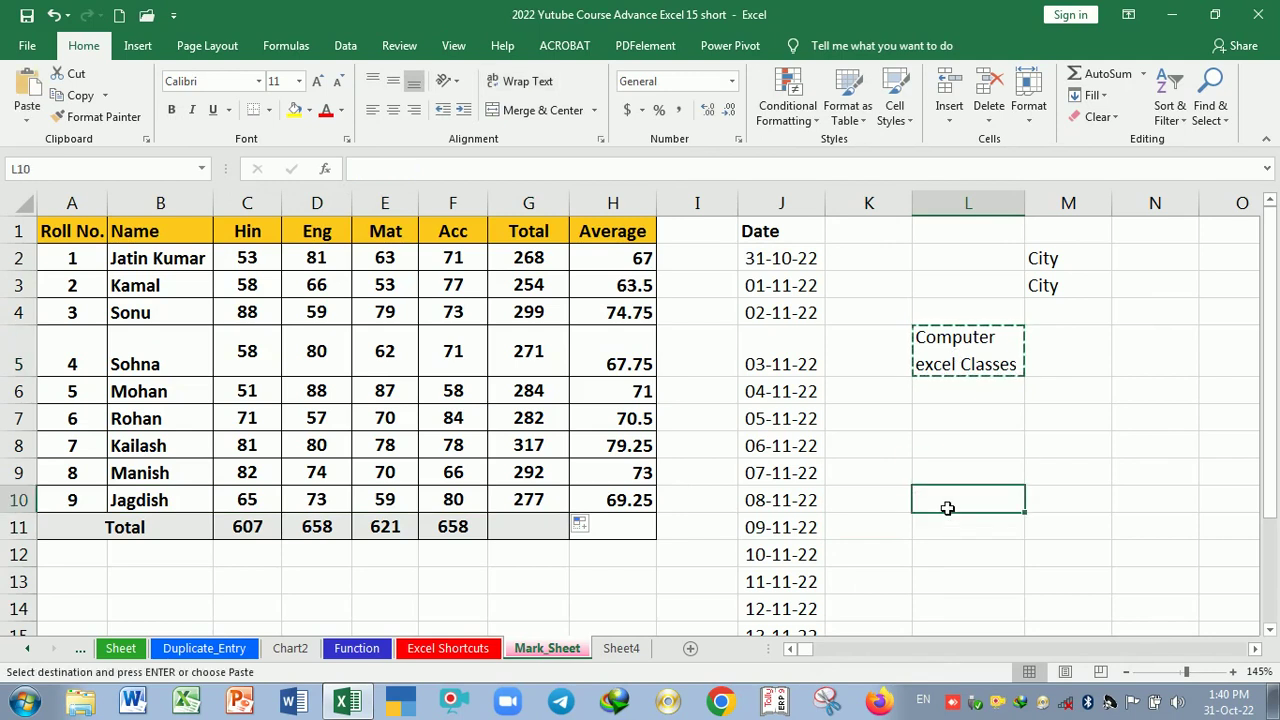
{"action": "key", "text": "Return"}
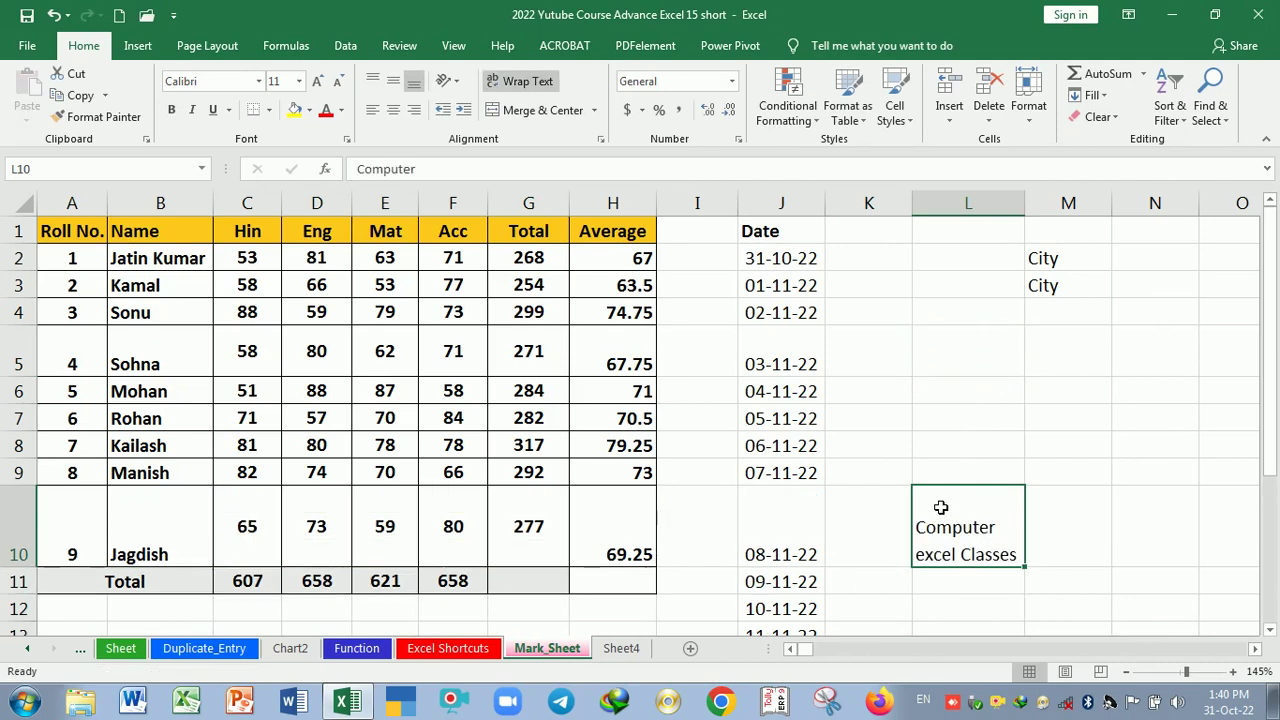
Step: Undo the L10 paste, paste the text into L8 instead, and shorten row 8
{"action": "left_click", "coordinate": [986, 607]}
{"action": "left_click", "coordinate": [984, 537]}
{"action": "key", "text": "ctrl+z"}
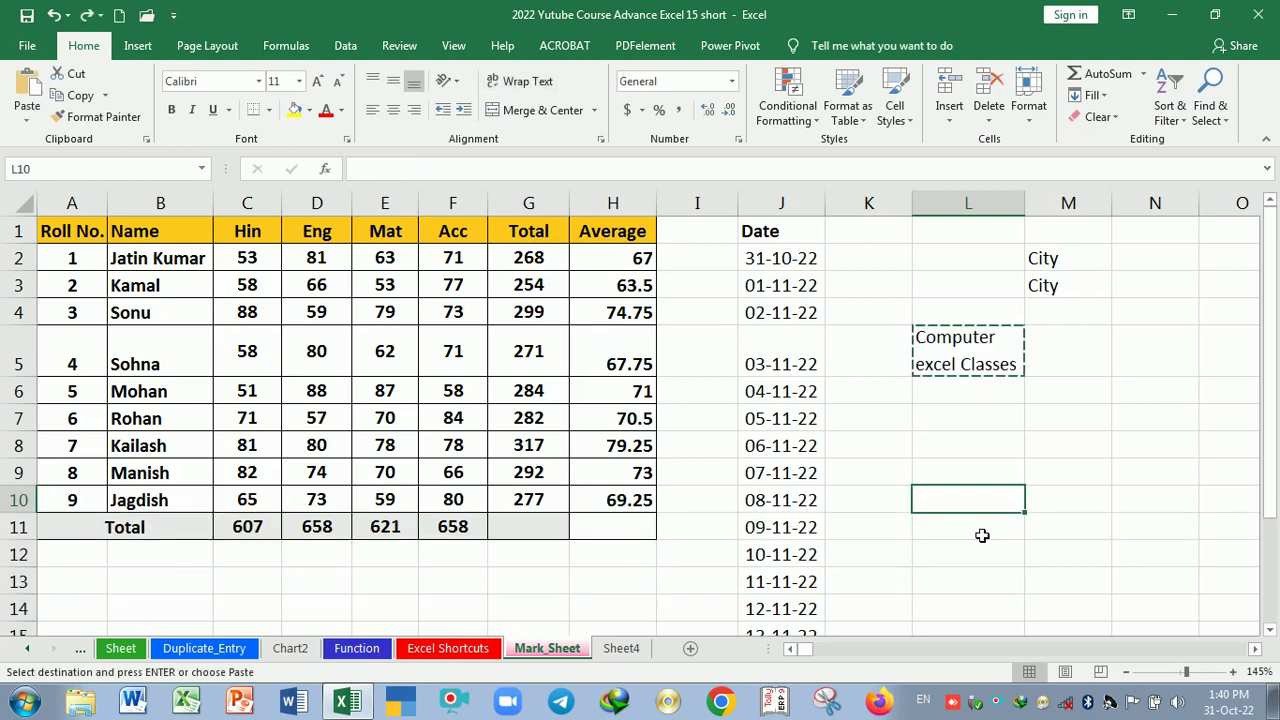
{"action": "left_click", "coordinate": [992, 453]}
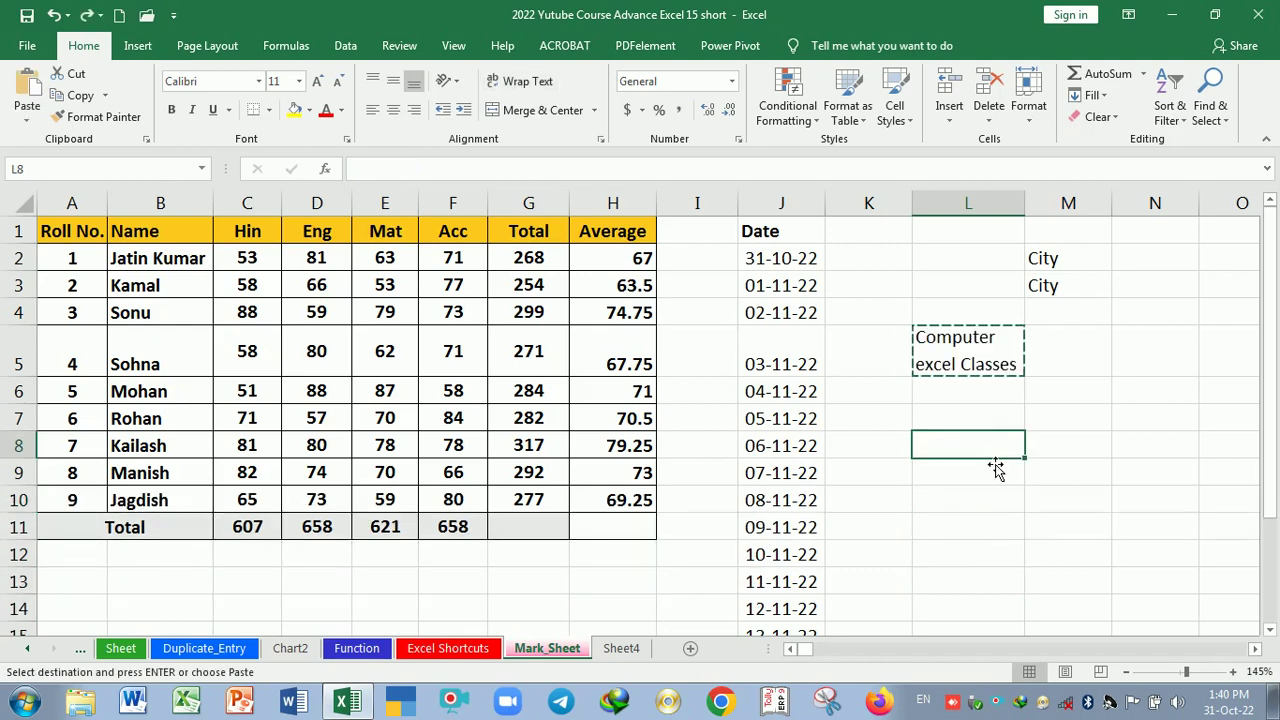
{"action": "key", "text": "ctrl+v"}
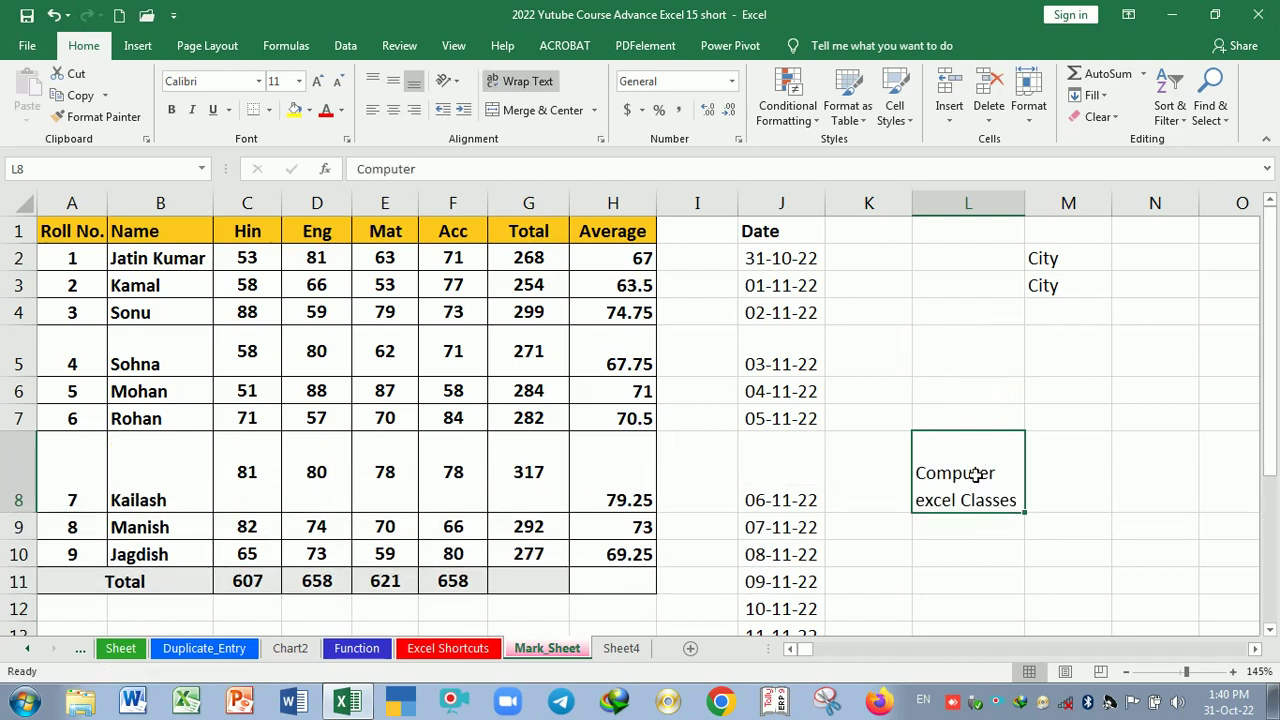
{"action": "left_click_drag", "start_coordinate": [31, 519], "coordinate": [29, 505]}
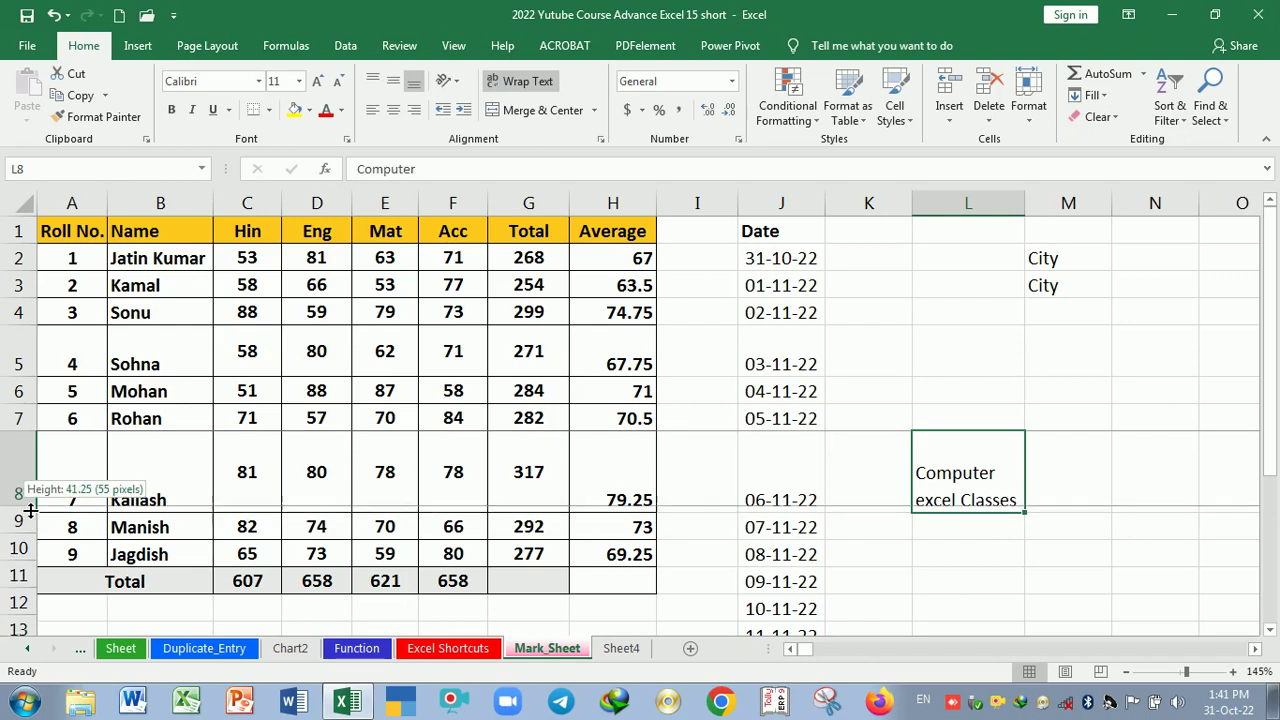
{"action": "left_click", "coordinate": [980, 540]}
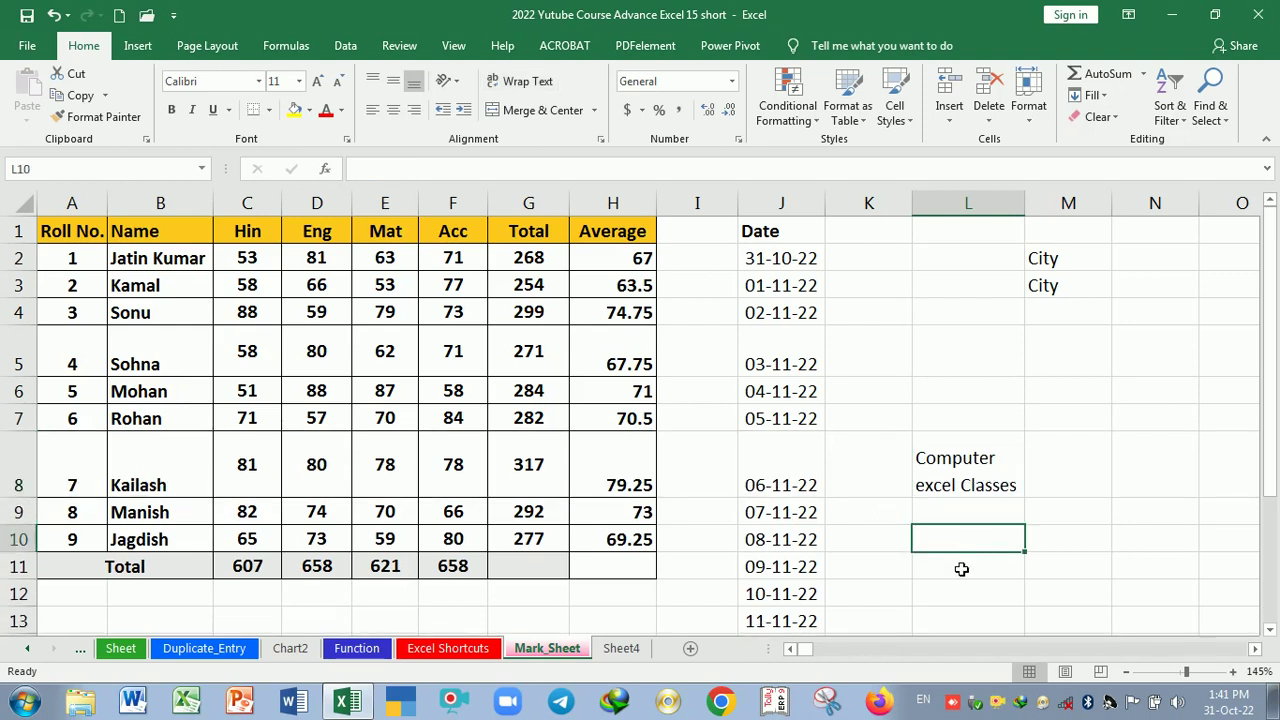
{"action": "left_click", "coordinate": [448, 648]}
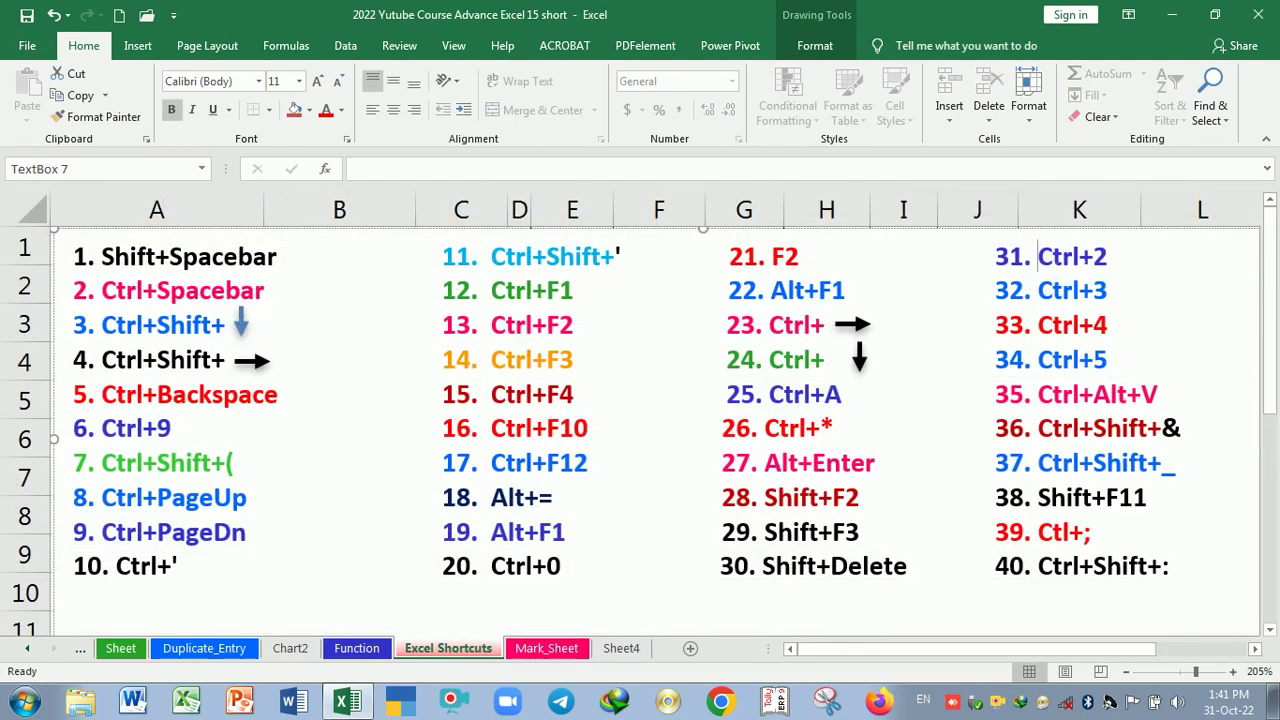
Step: Remove bold from the student rows A2:H10 with Ctrl+B
{"action": "key", "text": "shift+Right"}
{"action": "key", "text": "shift+Right"}
{"action": "key", "text": "shift+Right"}
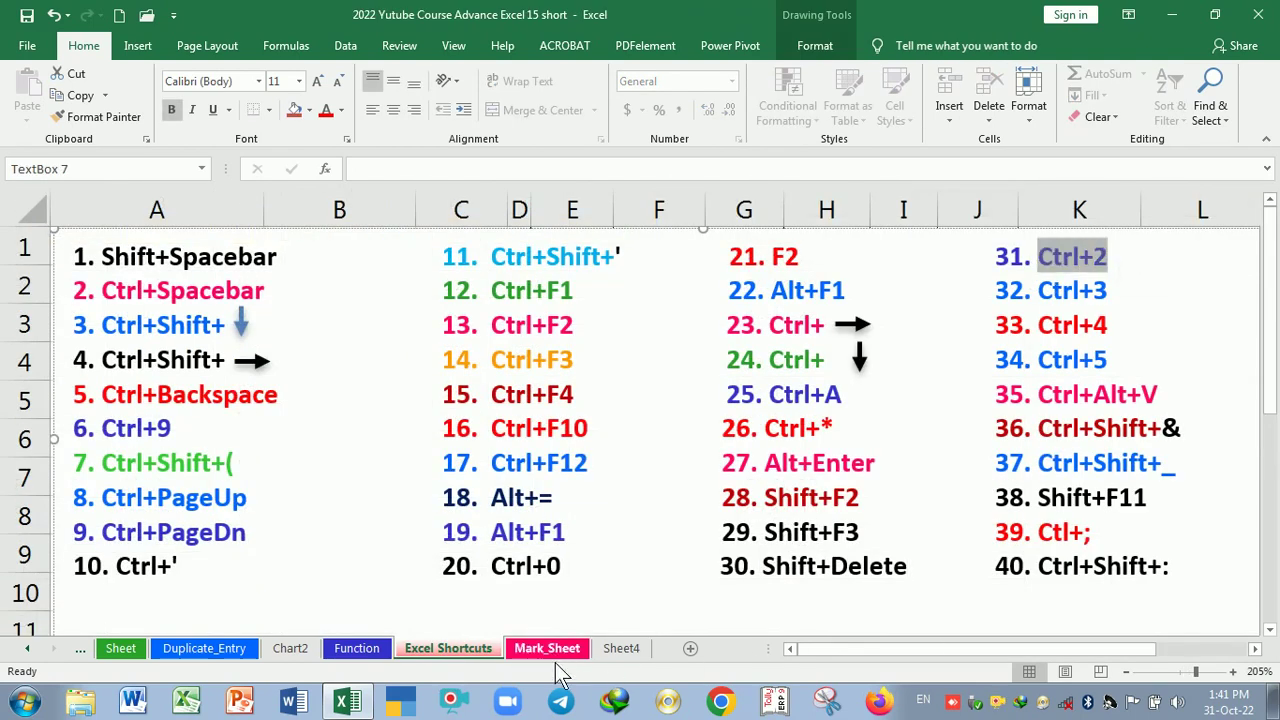
{"action": "left_click", "coordinate": [556, 652]}
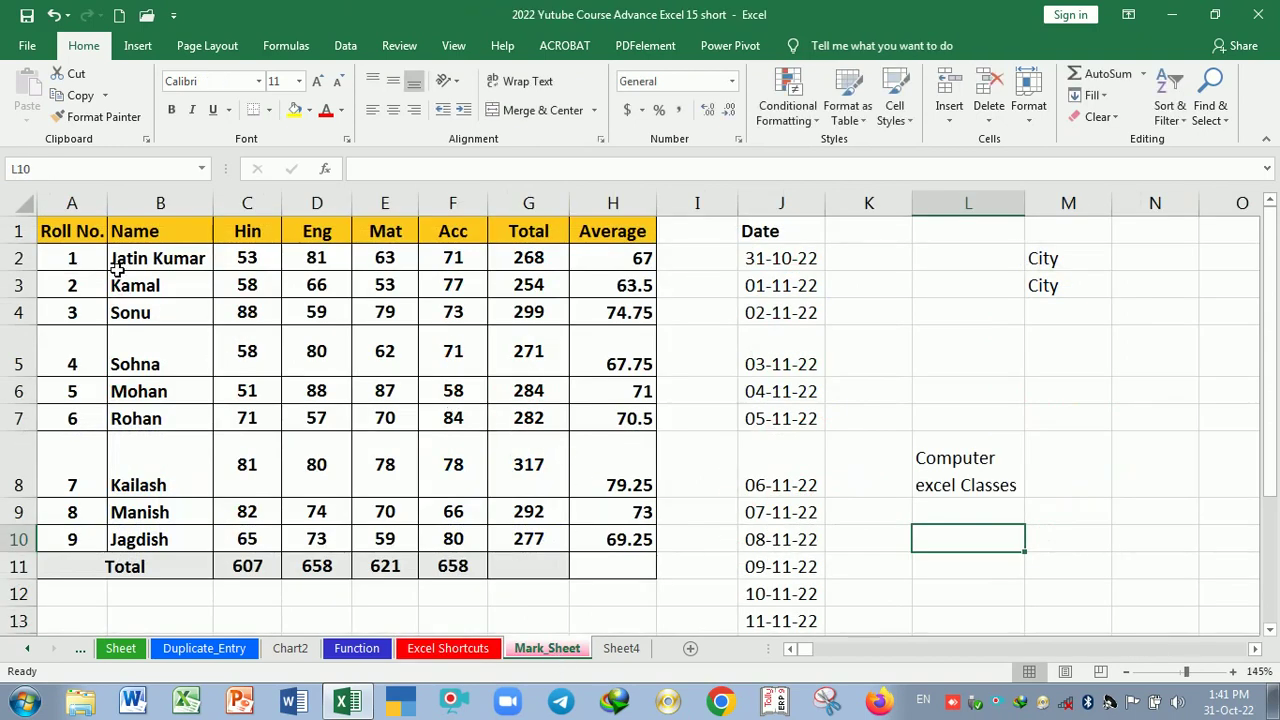
{"action": "mouse_move", "coordinate": [100, 264]}
{"action": "left_mouse_down"}
{"action": "mouse_move", "coordinate": [608, 538]}
{"action": "mouse_move", "coordinate": [608, 563]}
{"action": "left_mouse_up"}
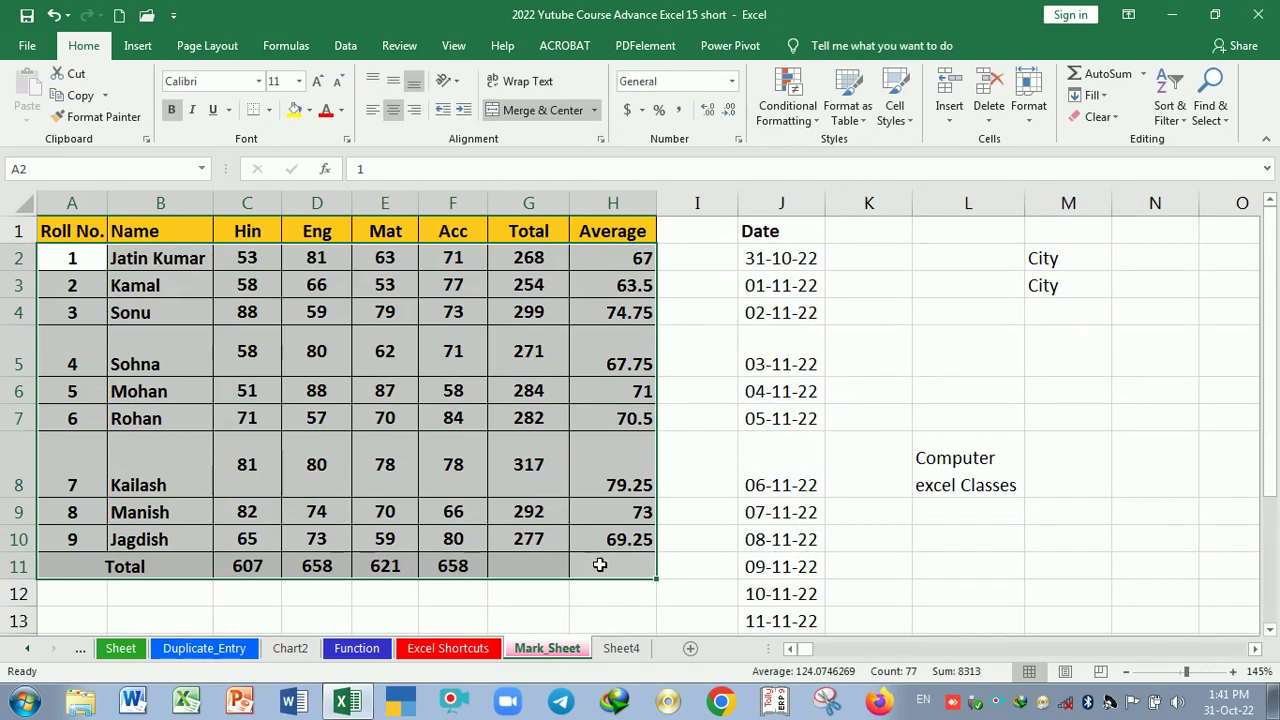
{"action": "key", "text": "ctrl+b"}
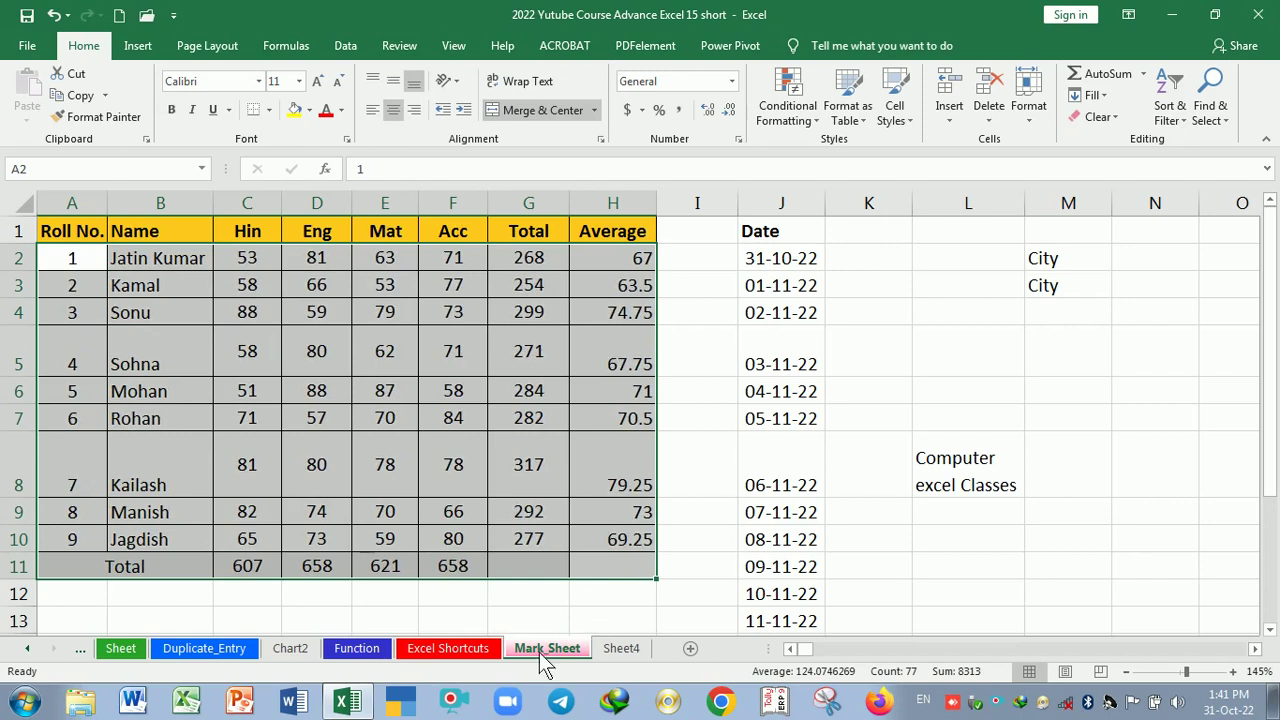
Step: Italicise the student rows A2:H10 with Ctrl+I, then return to the Excel Shortcuts list
{"action": "left_click", "coordinate": [450, 648]}
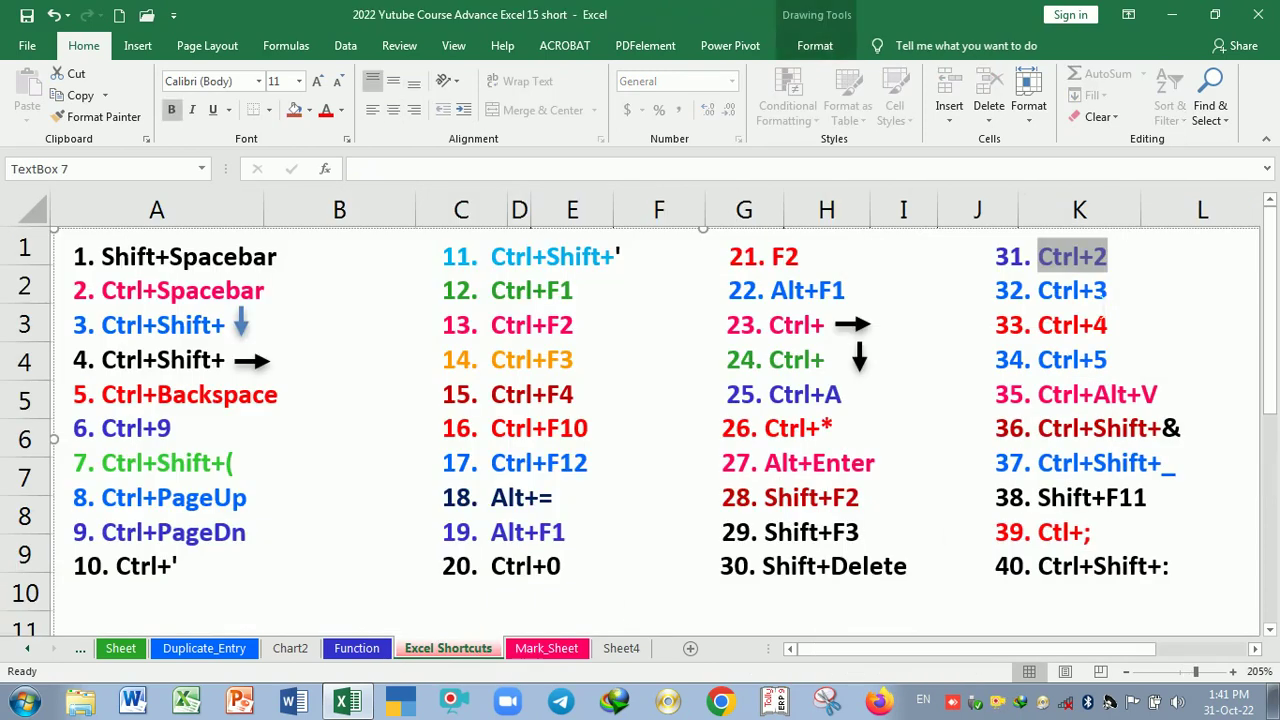
{"action": "left_click", "coordinate": [1094, 290]}
{"action": "left_click", "coordinate": [547, 648]}
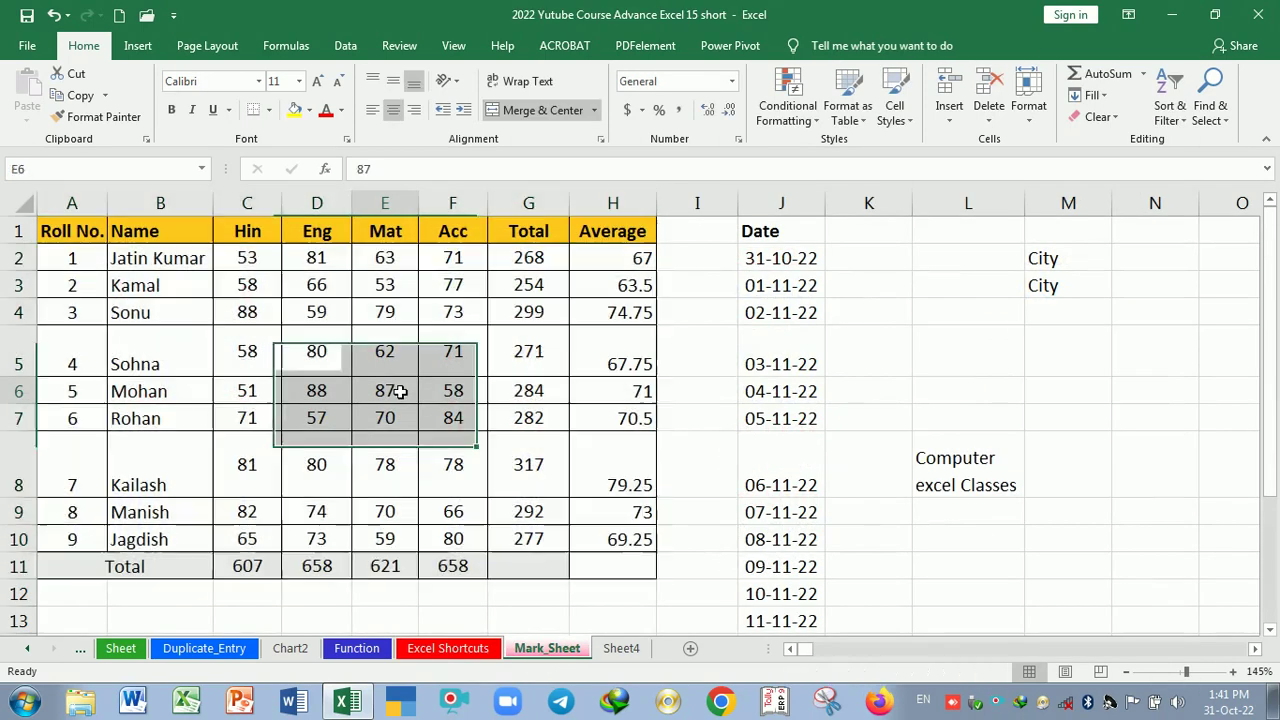
{"action": "mouse_move", "coordinate": [88, 262]}
{"action": "left_mouse_down"}
{"action": "mouse_move", "coordinate": [337, 383]}
{"action": "mouse_move", "coordinate": [650, 485]}
{"action": "left_mouse_up"}
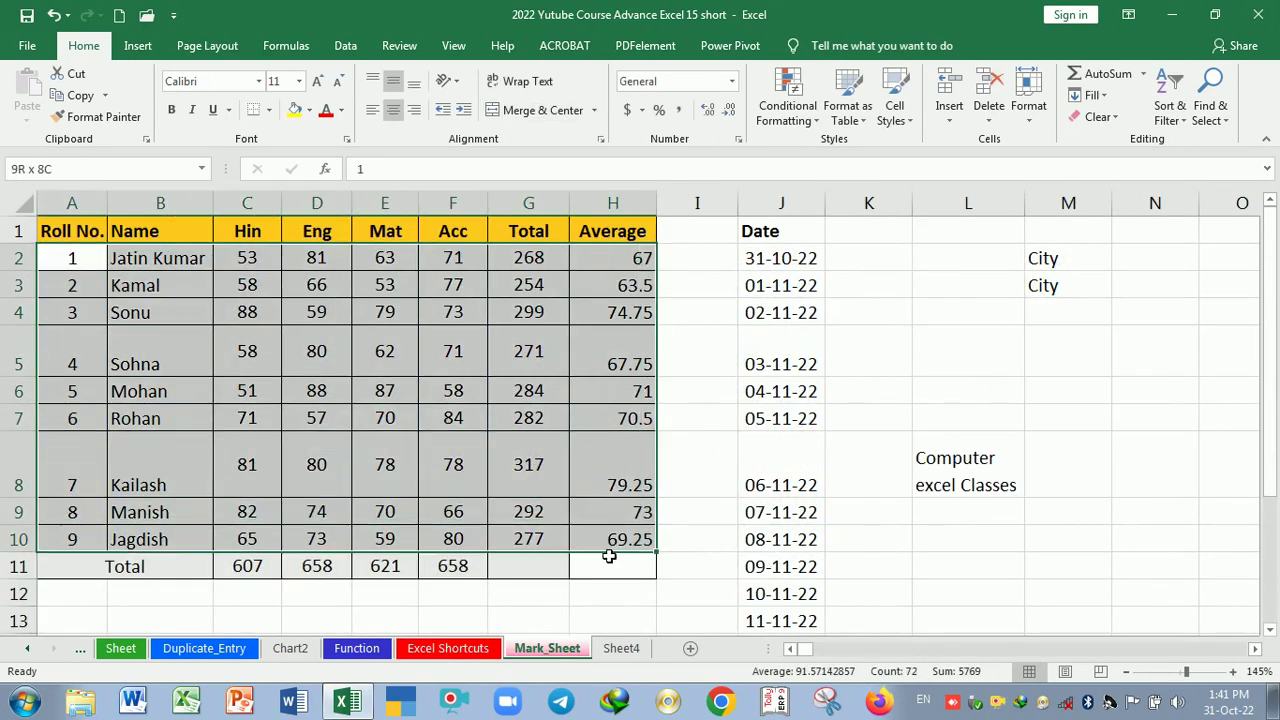
{"action": "scroll", "coordinate": [650, 485], "scroll_direction": "up", "scroll_amount": 1, "text": "ctrl"}
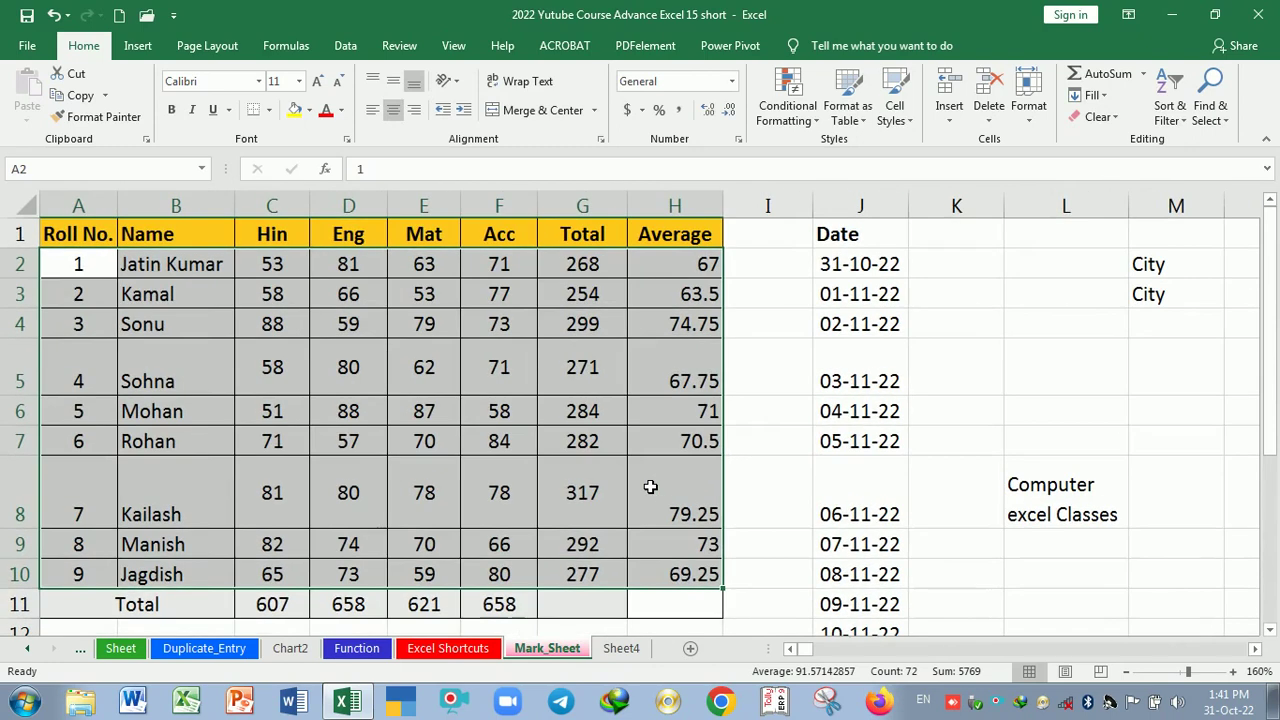
{"action": "key", "text": "ctrl+i"}
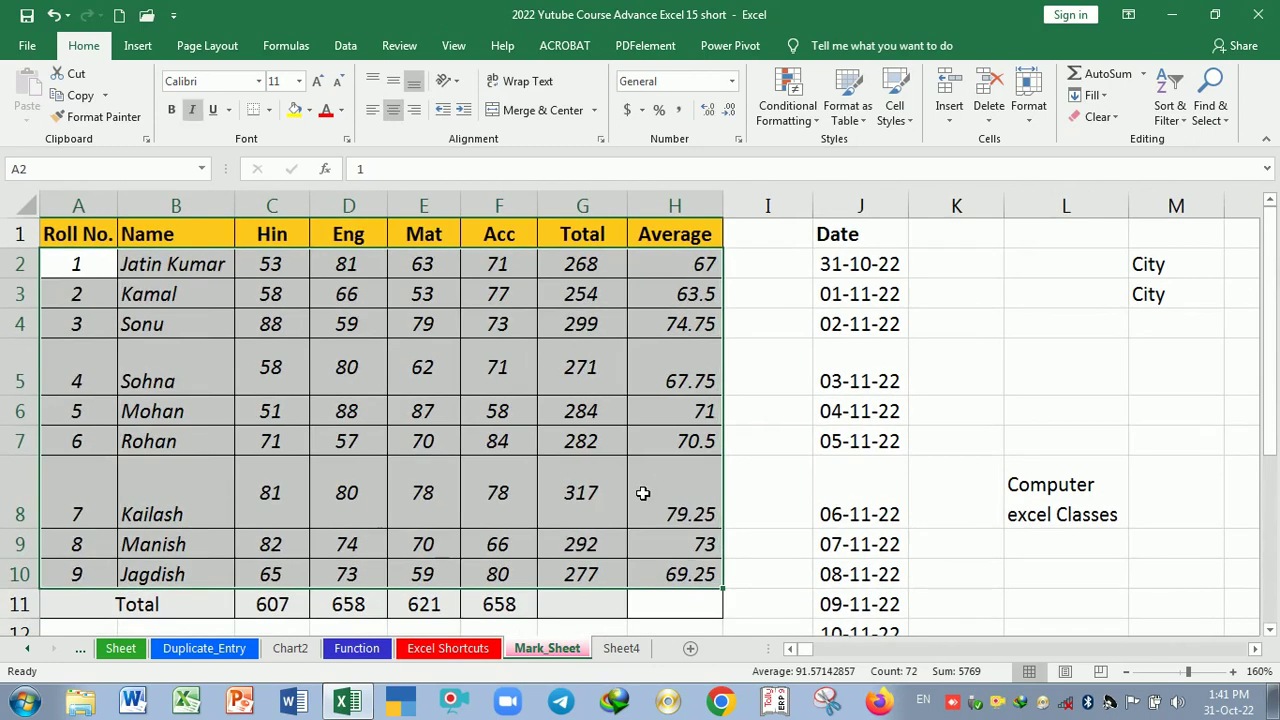
{"action": "left_click", "coordinate": [520, 474]}
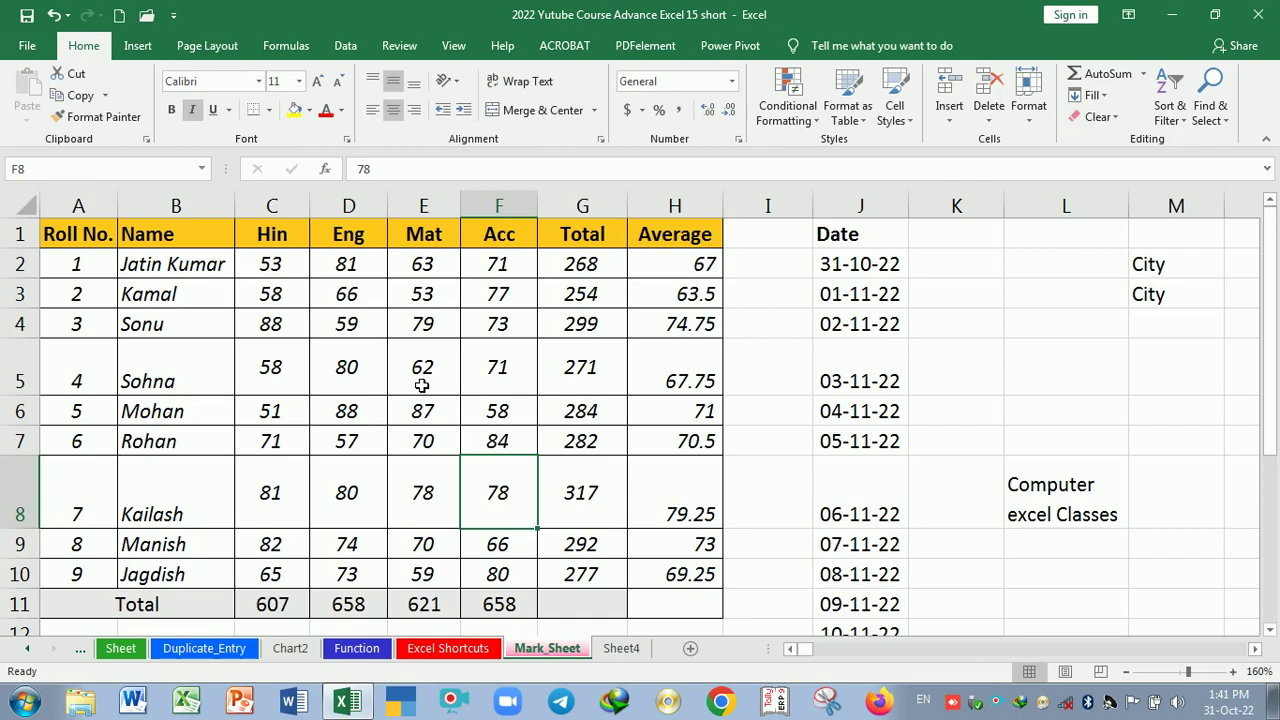
{"action": "left_click", "coordinate": [470, 651]}
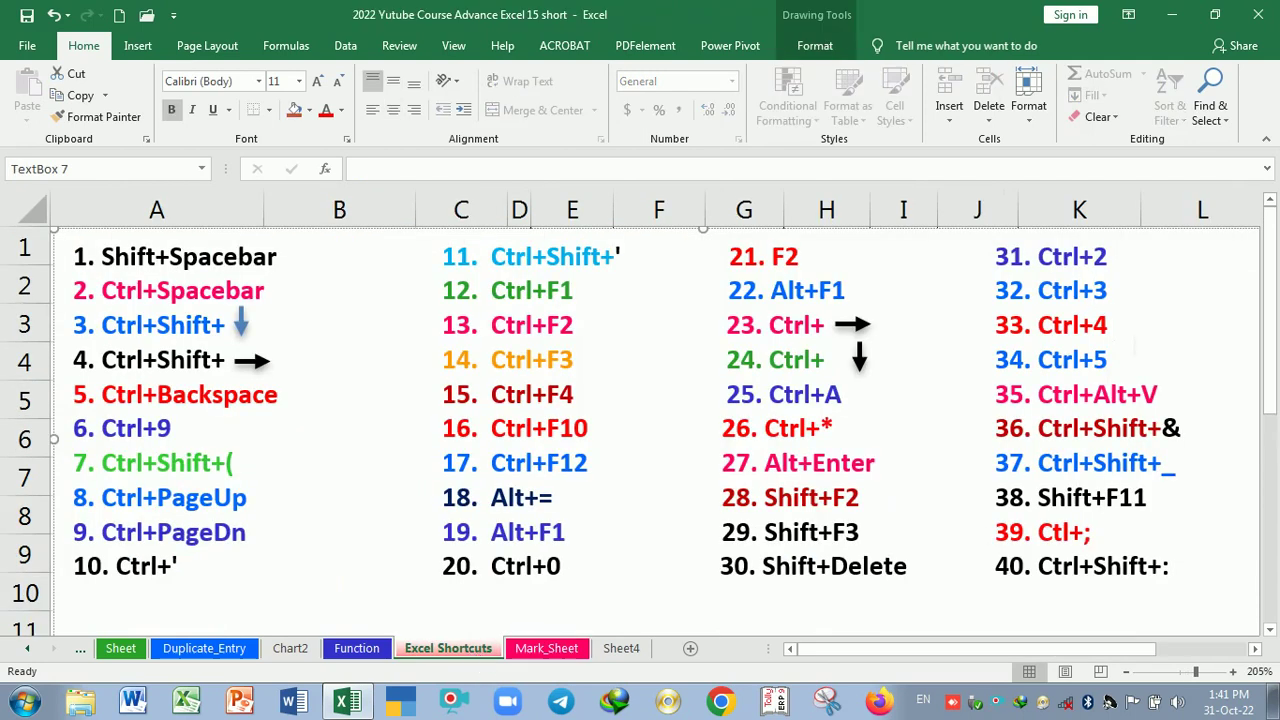
Step: Underline the first student's marks, total and average in C2:H2 with Ctrl+U
{"action": "left_click", "coordinate": [548, 649]}
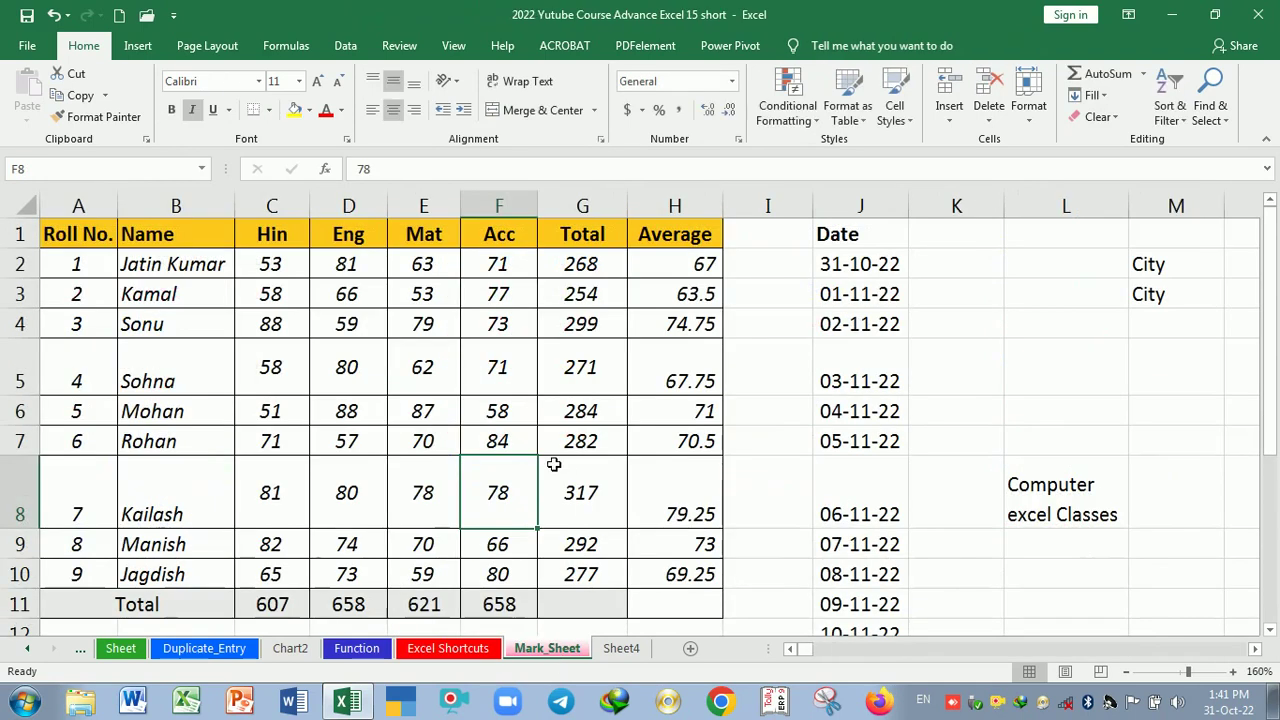
{"action": "left_click", "coordinate": [536, 413]}
{"action": "mouse_move", "coordinate": [270, 265]}
{"action": "left_mouse_down"}
{"action": "mouse_move", "coordinate": [651, 274]}
{"action": "mouse_move", "coordinate": [638, 270]}
{"action": "left_mouse_up"}
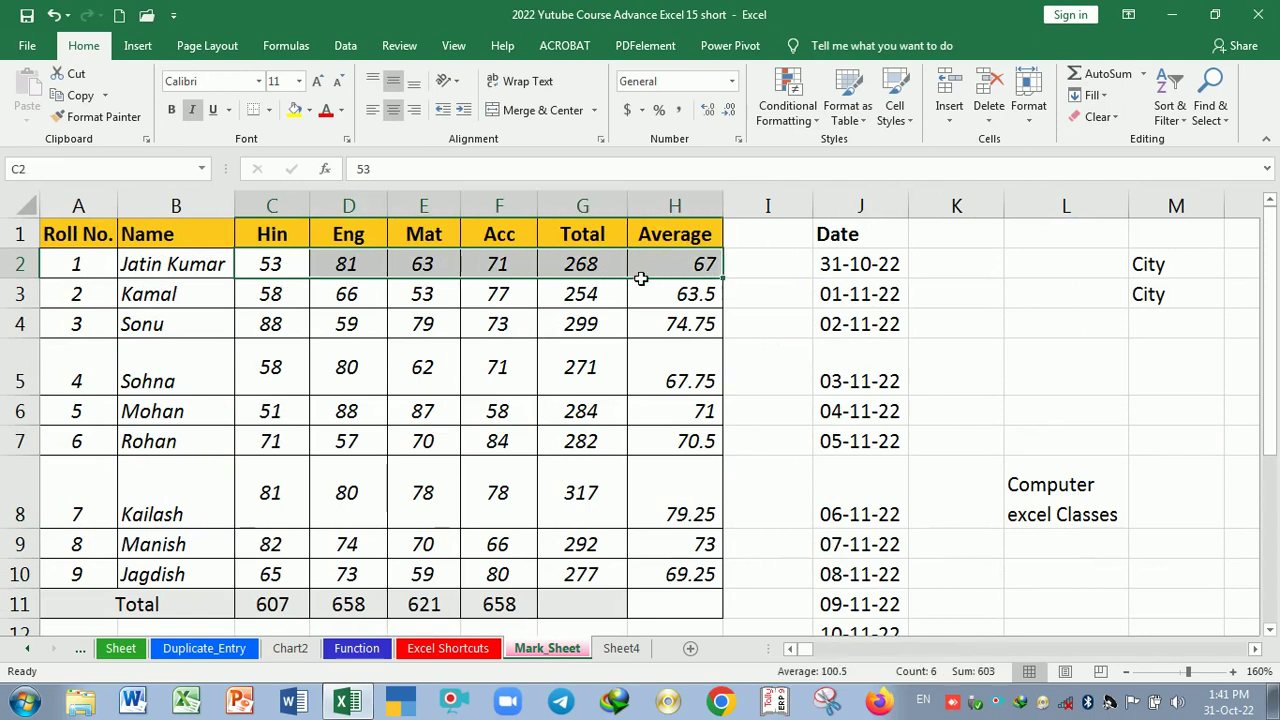
{"action": "key", "text": "ctrl+u"}
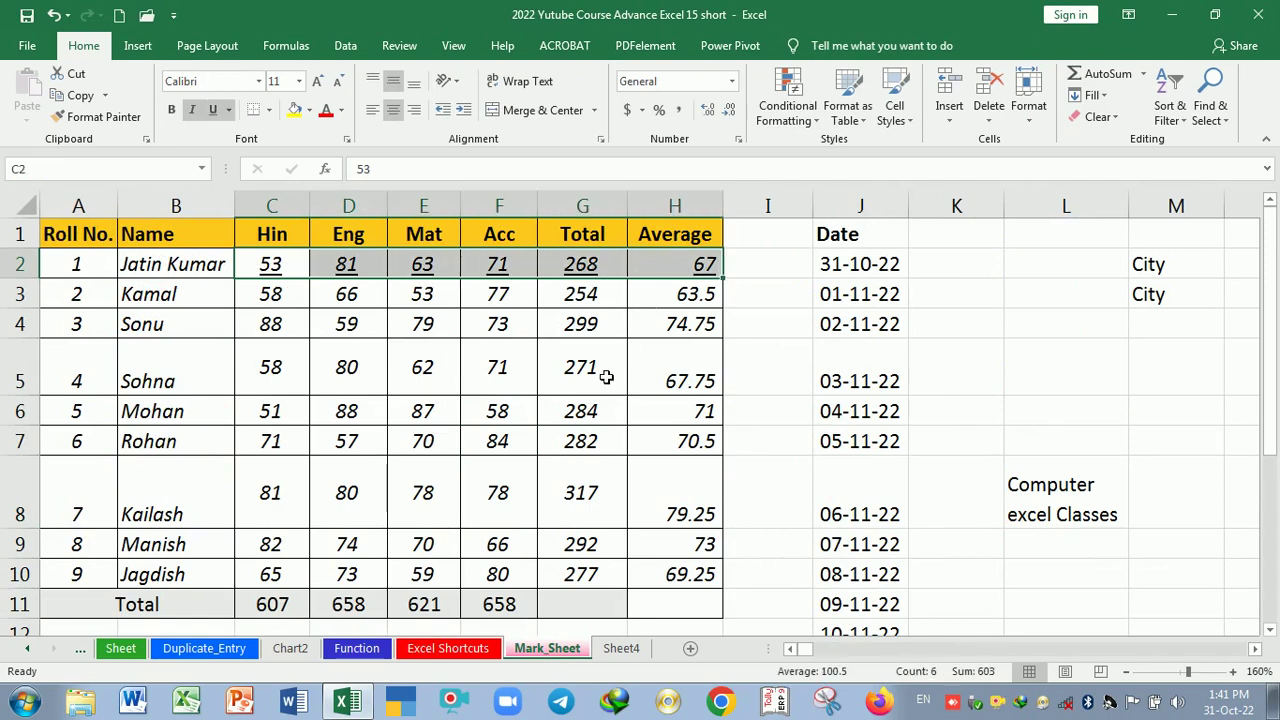
Step: Reselect row 2's marks, then select the 271 total in G5 for strikethrough
{"action": "left_click", "coordinate": [606, 374]}
{"action": "left_click", "coordinate": [292, 273]}
{"action": "left_click_drag", "start_coordinate": [292, 273], "coordinate": [652, 273]}
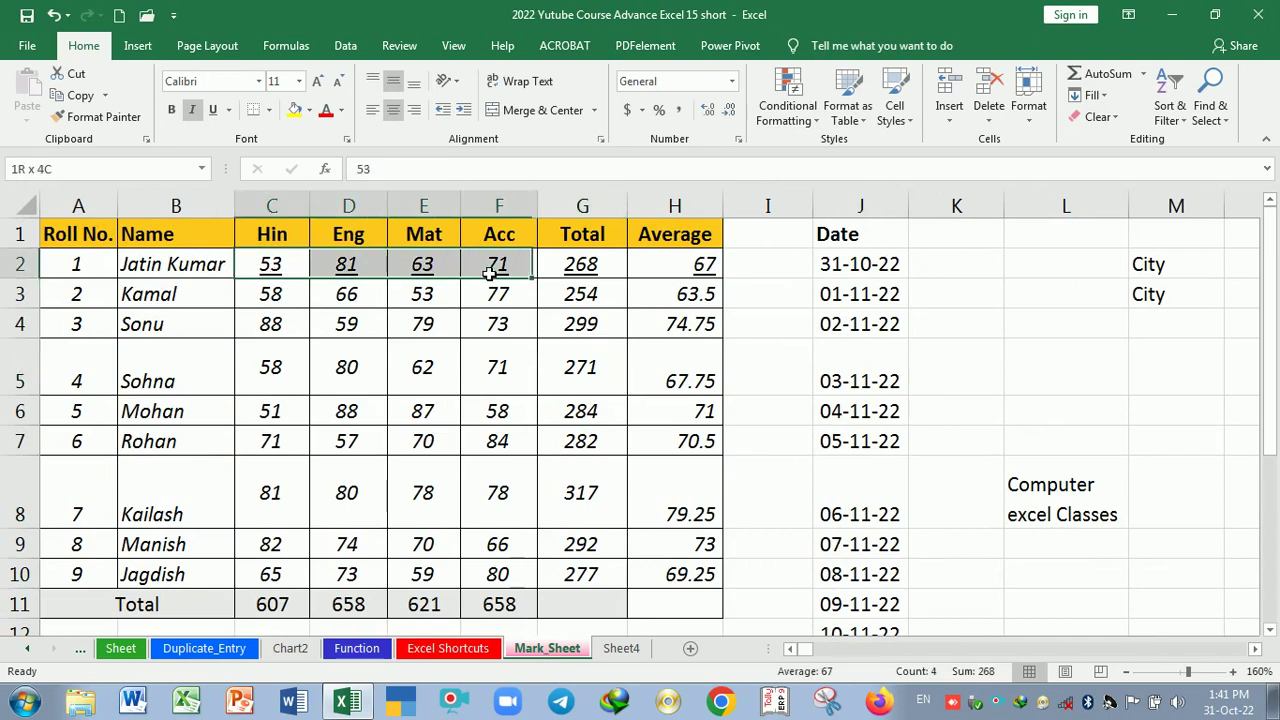
{"action": "left_click", "coordinate": [582, 350]}
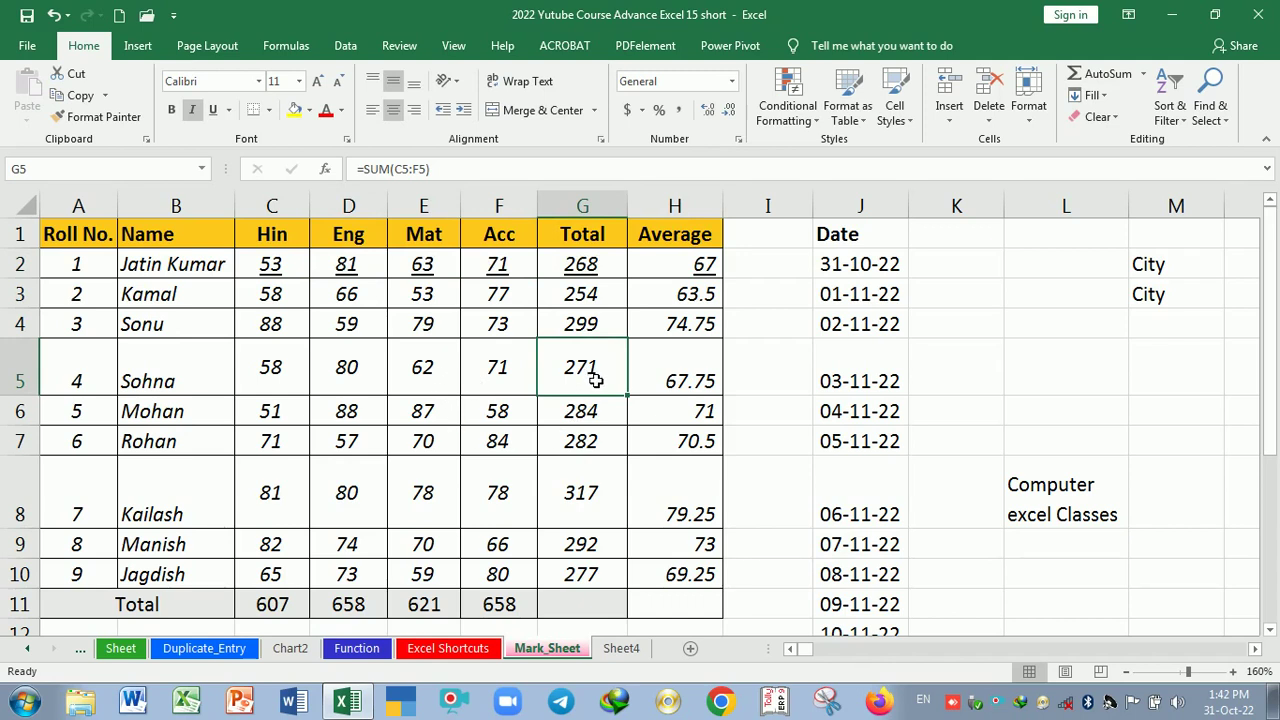
Step: Colour the 271 total in cell G5 red
{"action": "left_click", "coordinate": [600, 414]}
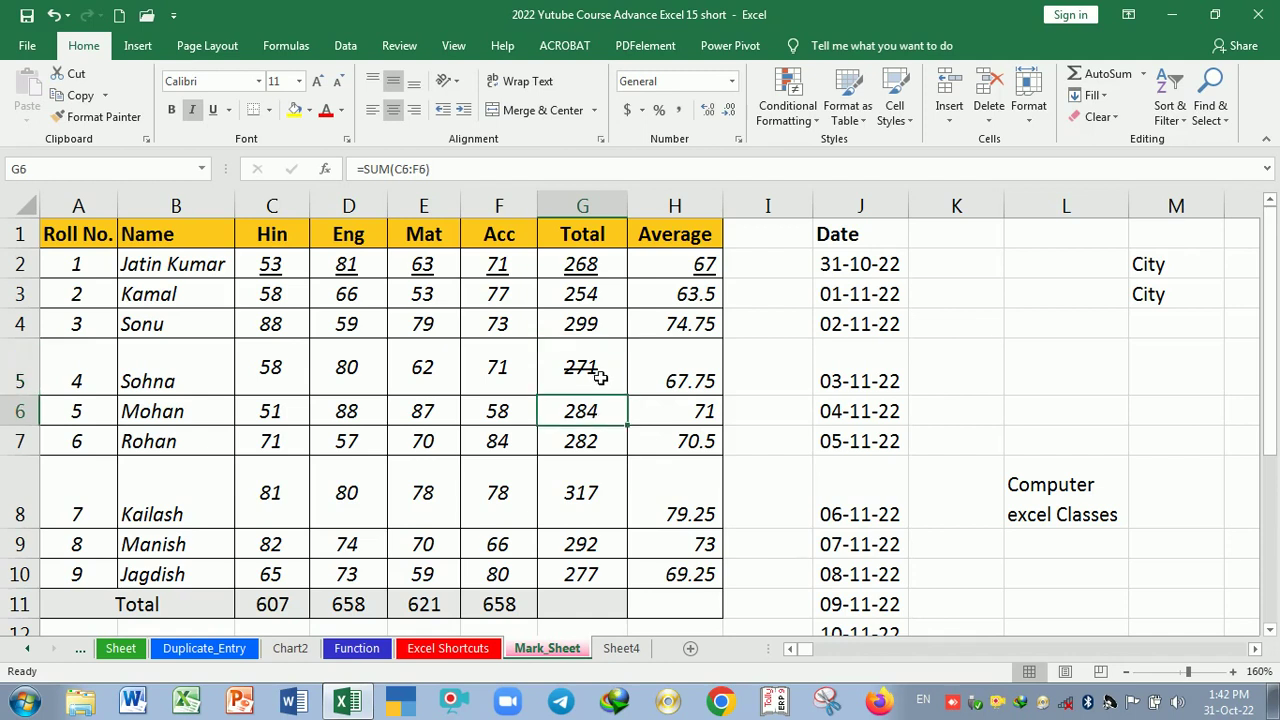
{"action": "left_click", "coordinate": [595, 372]}
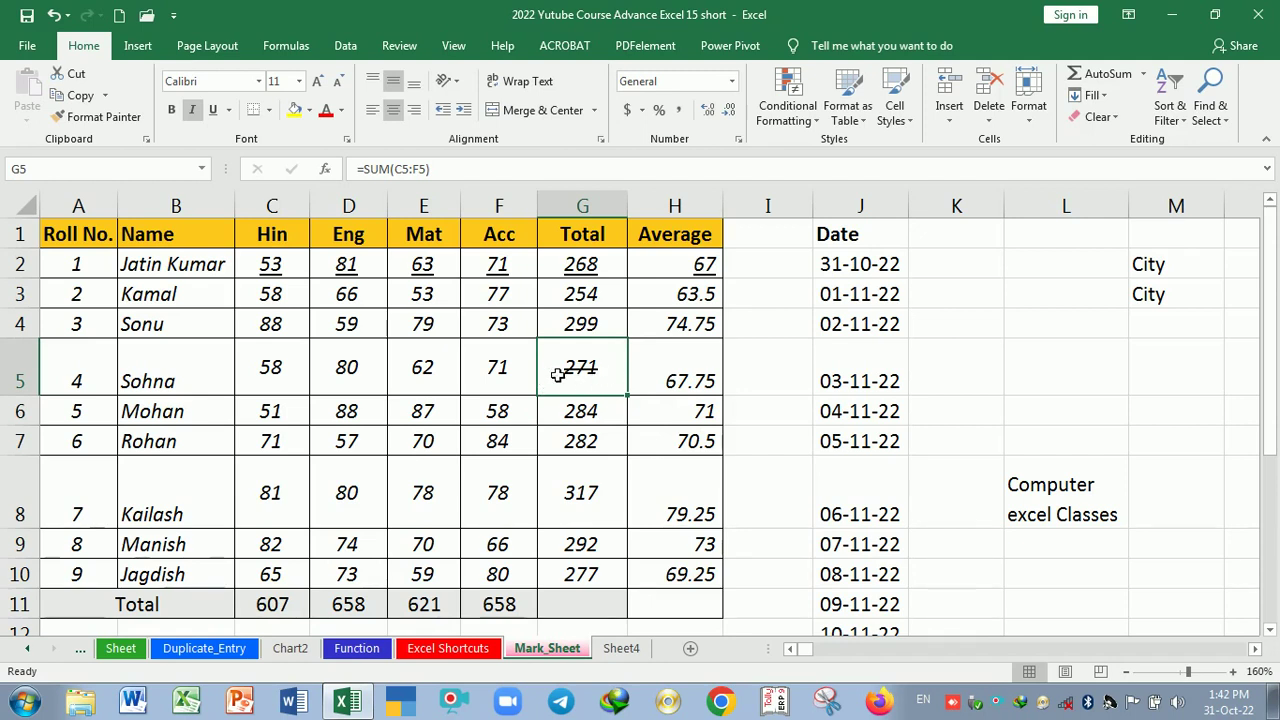
{"action": "left_click", "coordinate": [326, 110]}
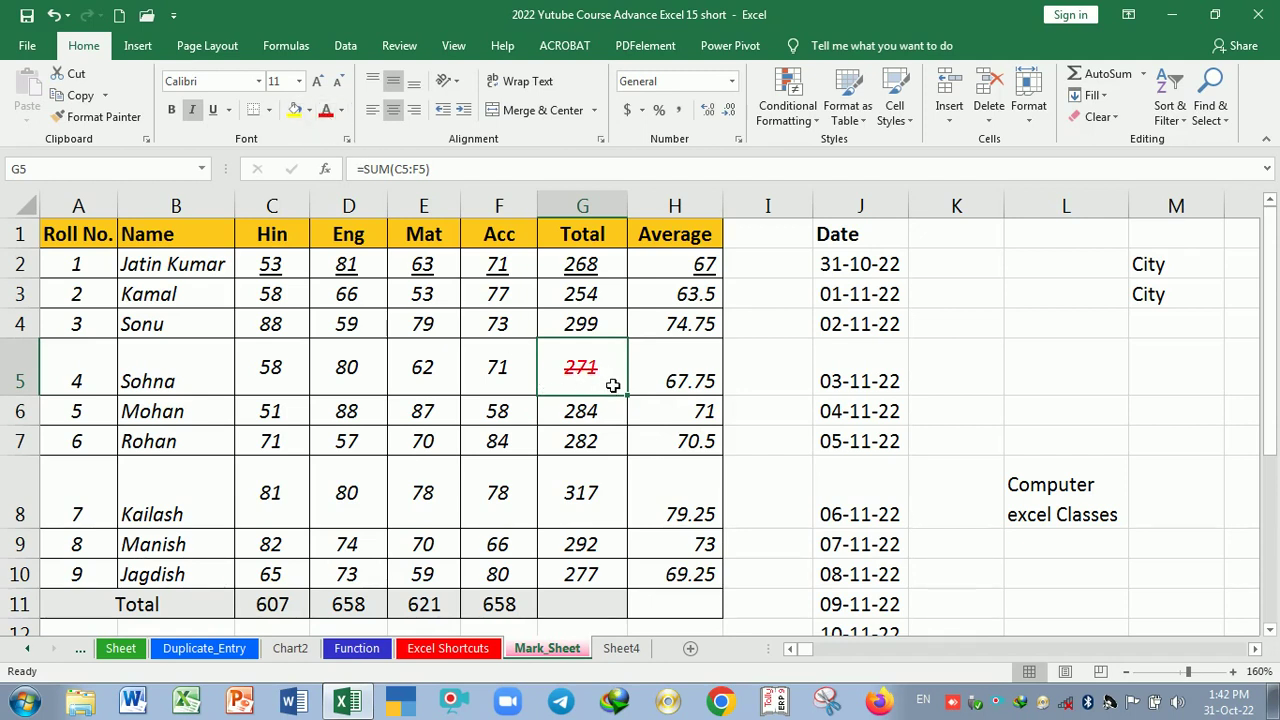
{"action": "left_click", "coordinate": [663, 422]}
{"action": "left_click", "coordinate": [626, 374]}
Step: Apply a two-decimal format to A2:H11 with Ctrl+Shift+1, then undo all recent formatting with Ctrl+Z
{"action": "left_click", "coordinate": [438, 643]}
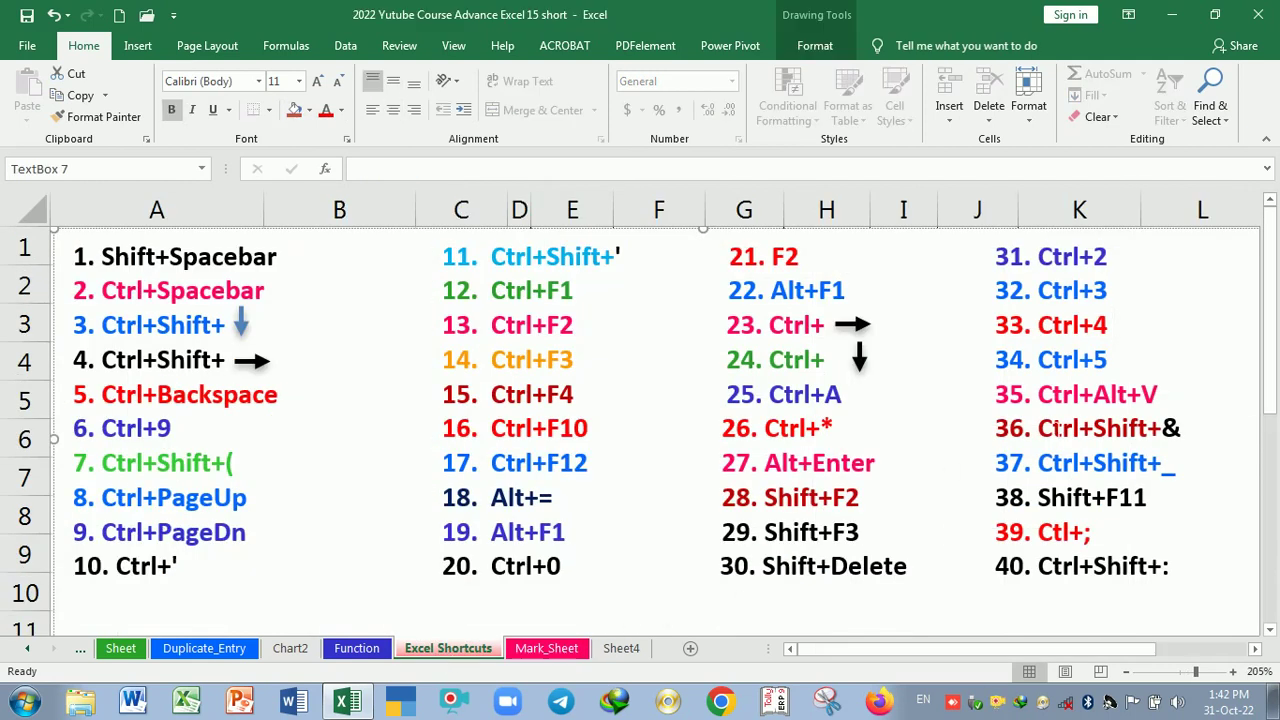
{"action": "left_click", "coordinate": [550, 649]}
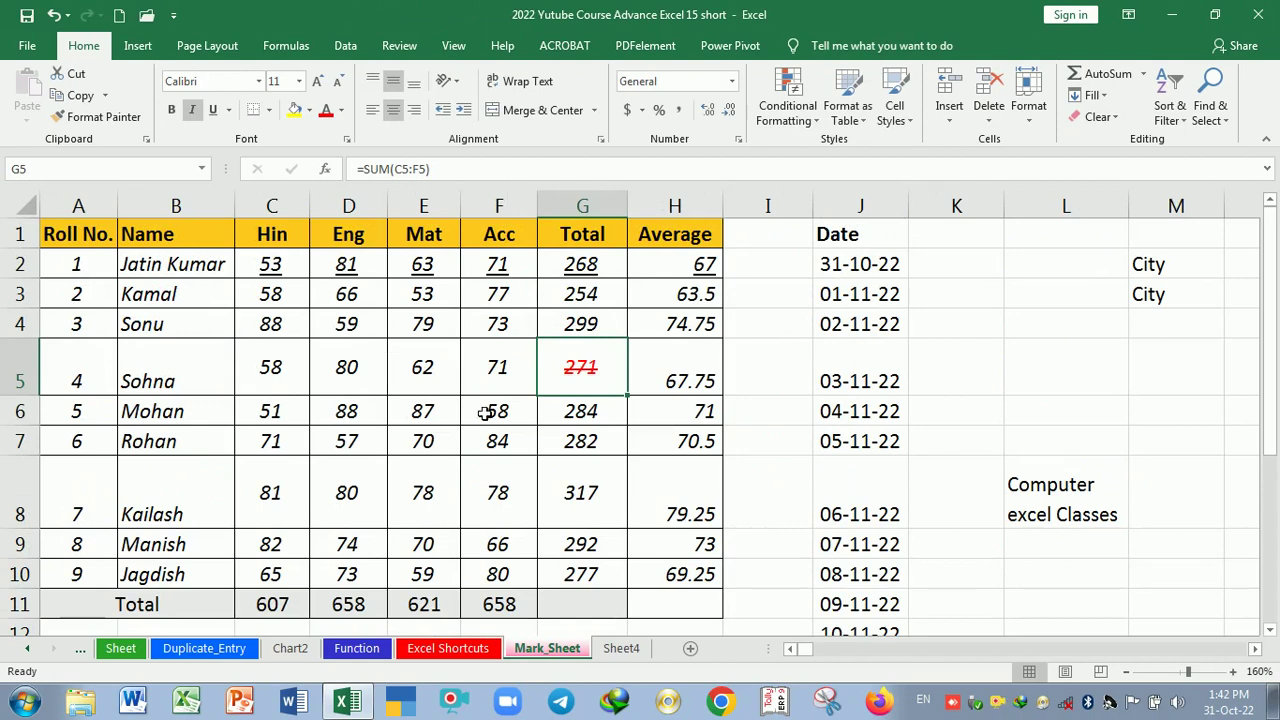
{"action": "mouse_move", "coordinate": [95, 272]}
{"action": "left_mouse_down"}
{"action": "mouse_move", "coordinate": [625, 518]}
{"action": "mouse_move", "coordinate": [680, 612]}
{"action": "left_mouse_up"}
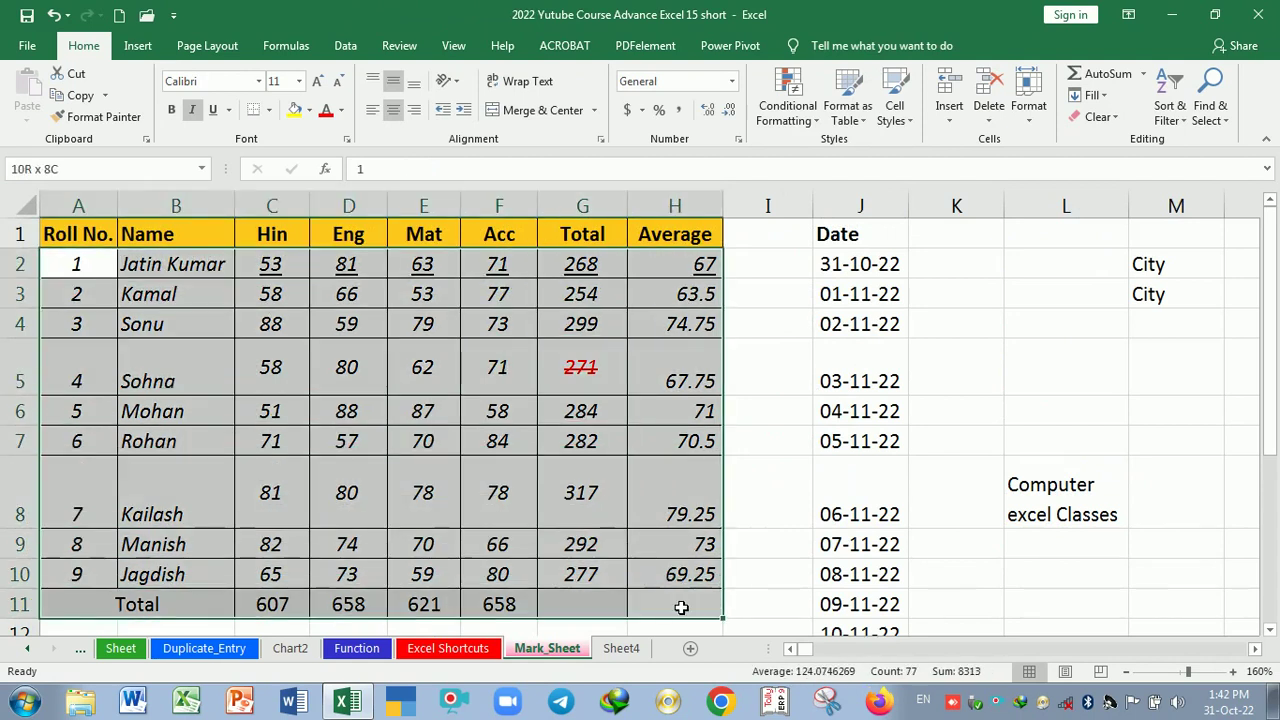
{"action": "key", "text": "ctrl+shift+1"}
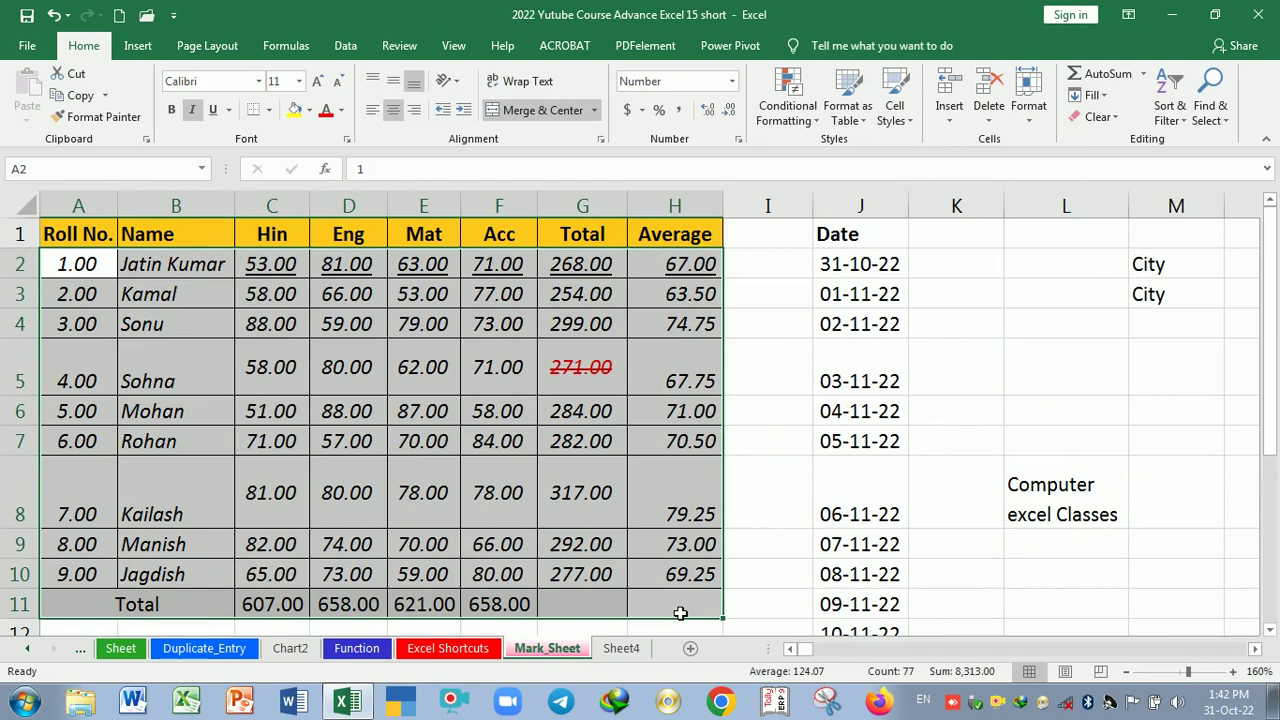
{"action": "key", "text": "ctrl+z"}
{"action": "key", "text": "ctrl+z"}
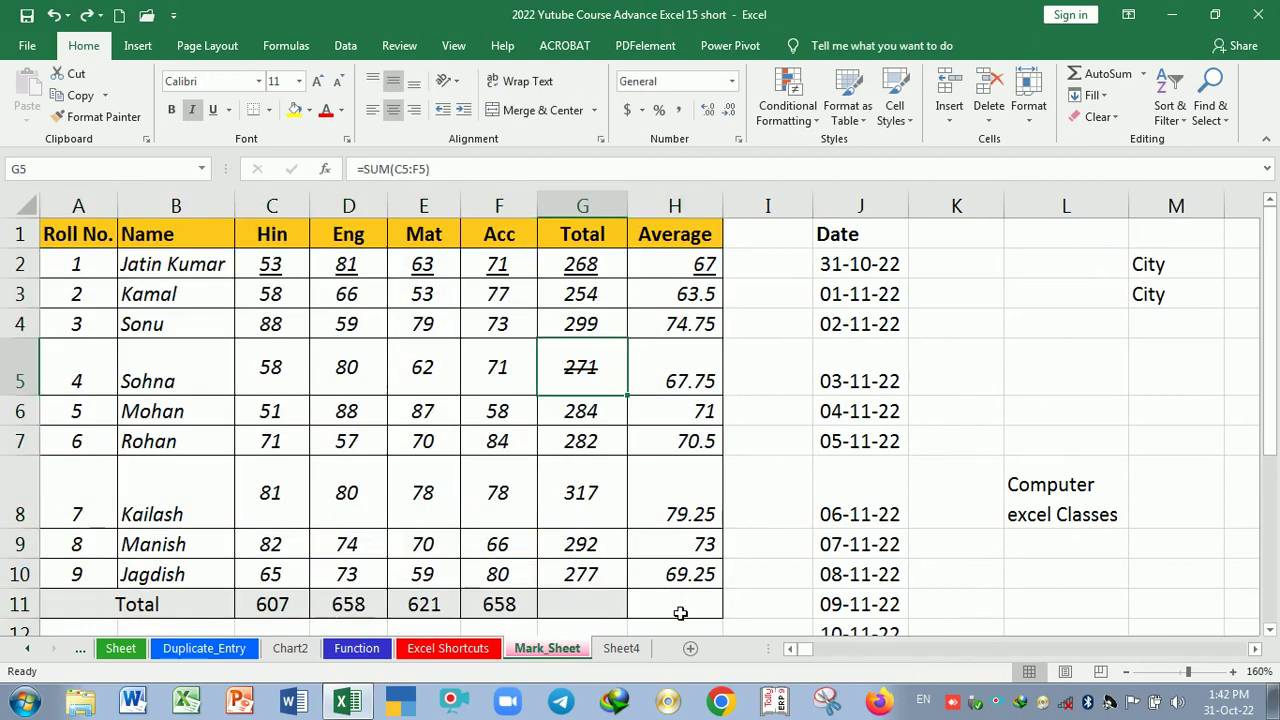
{"action": "key", "text": "ctrl+z"}
{"action": "left_click", "coordinate": [615, 413]}
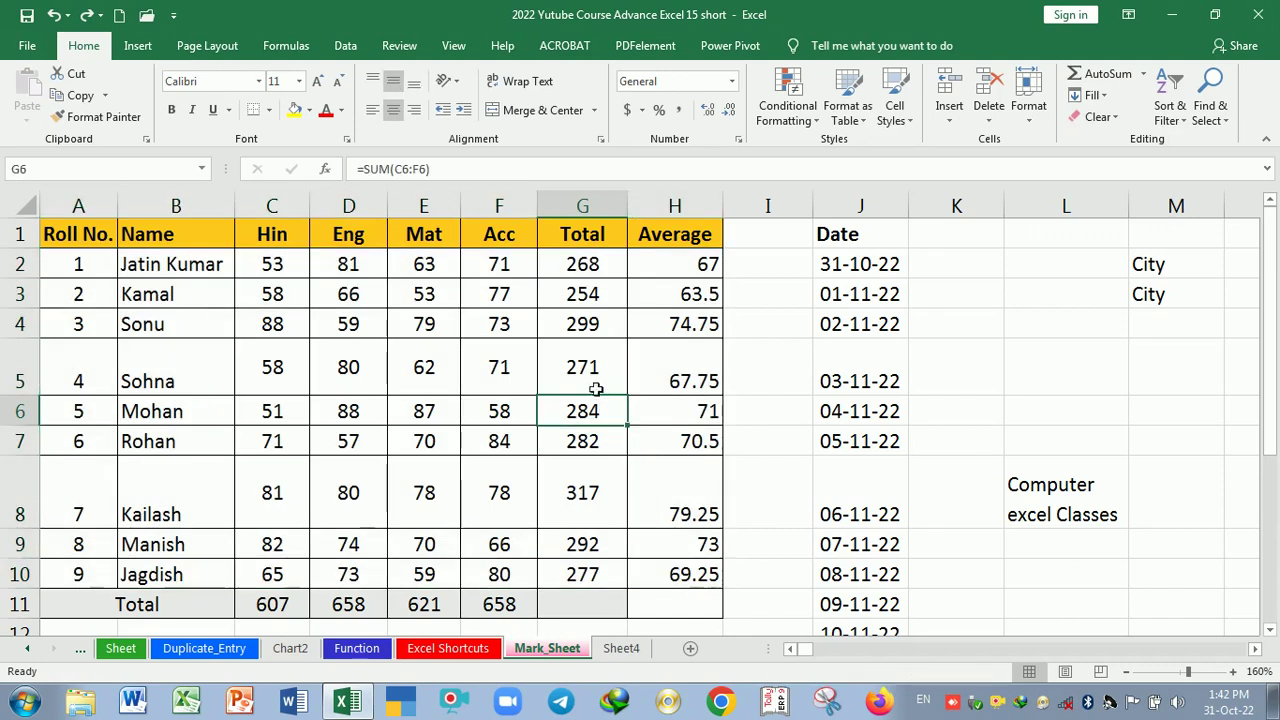
Step: Copy the Total column G1:G10 and paste it into column K
{"action": "mouse_move", "coordinate": [588, 240]}
{"action": "left_mouse_down"}
{"action": "mouse_move", "coordinate": [564, 463]}
{"action": "mouse_move", "coordinate": [585, 573]}
{"action": "left_mouse_up"}
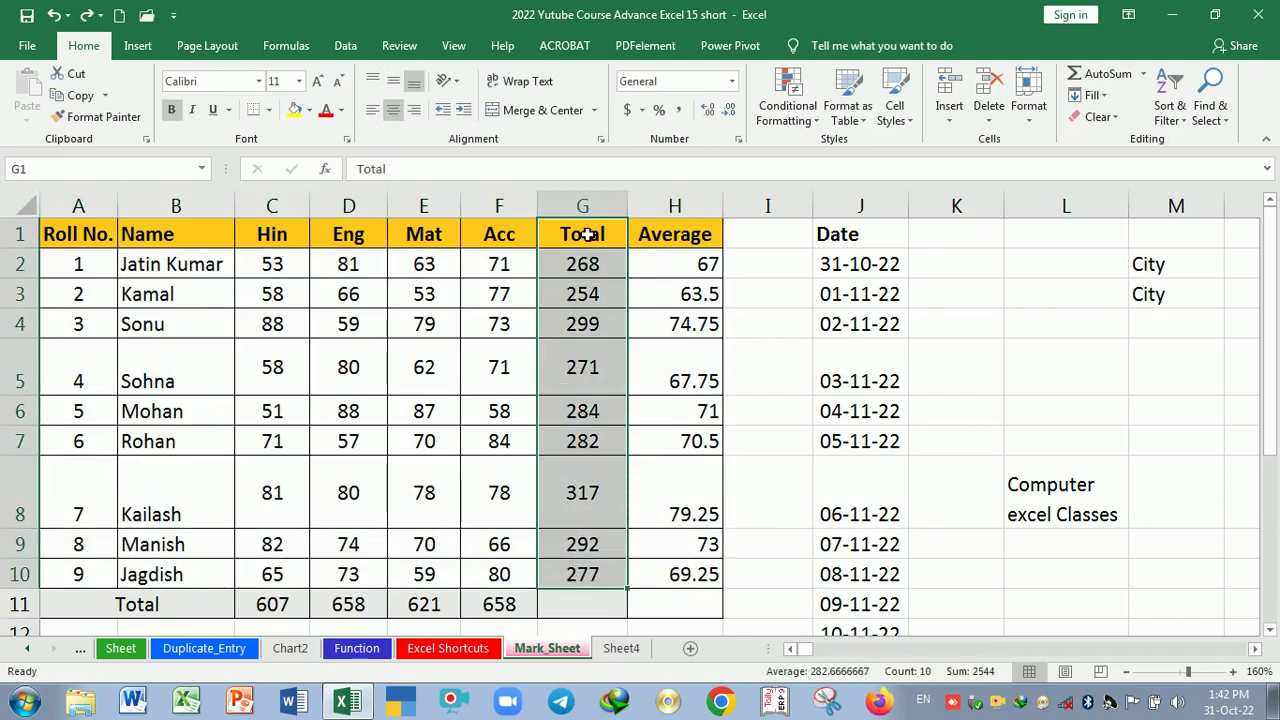
{"action": "key", "text": "ctrl+c"}
{"action": "left_click", "coordinate": [973, 238]}
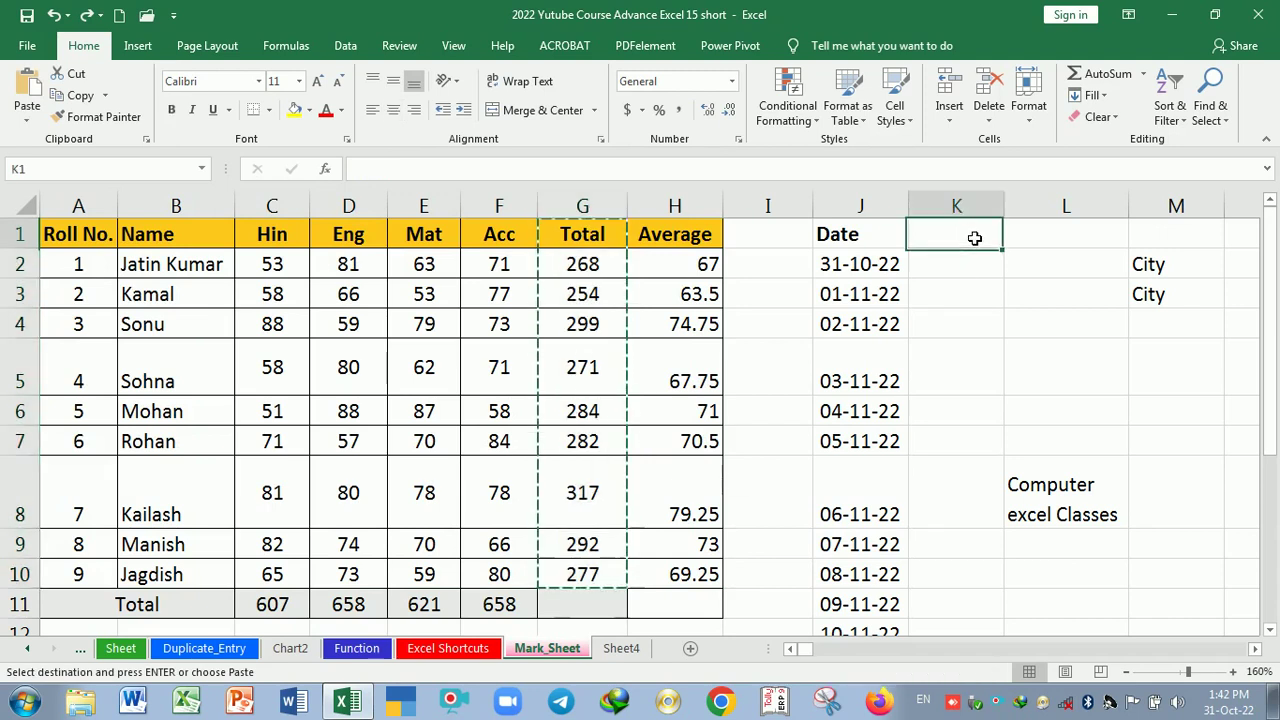
{"action": "key", "text": "Return"}
{"action": "left_click", "coordinate": [979, 318]}
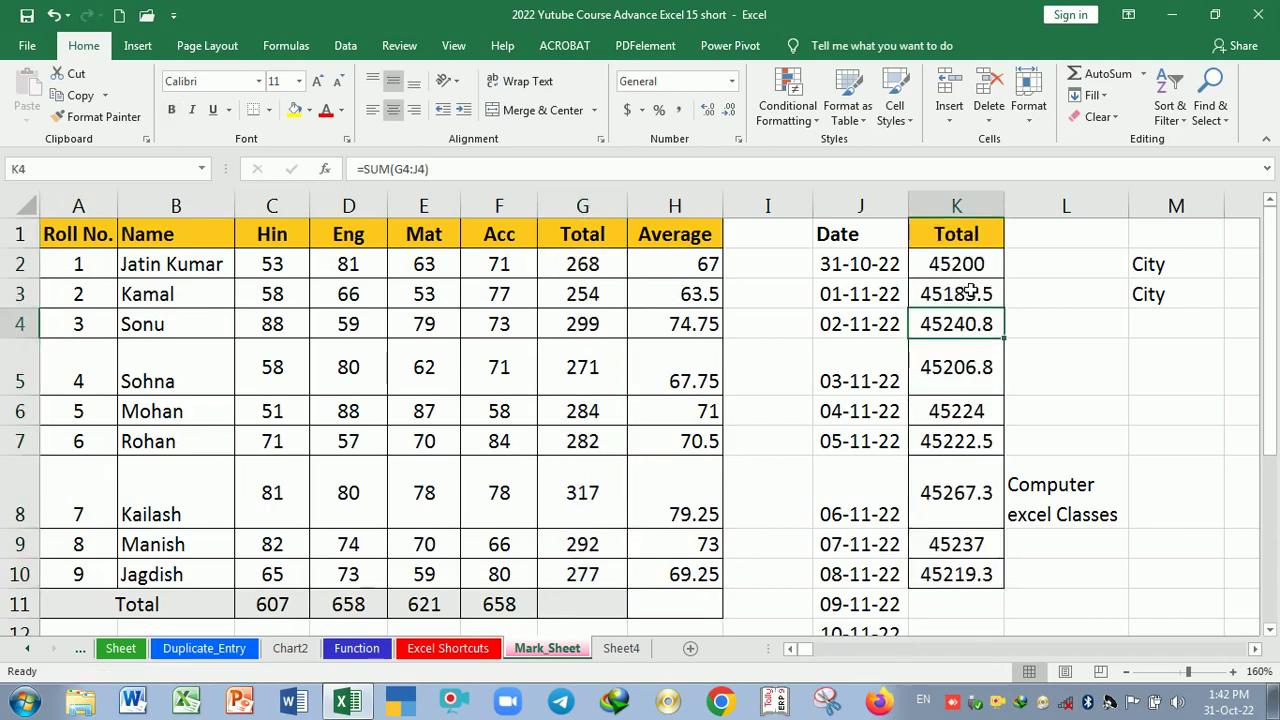
{"action": "left_click_drag", "start_coordinate": [964, 270], "coordinate": [946, 580]}
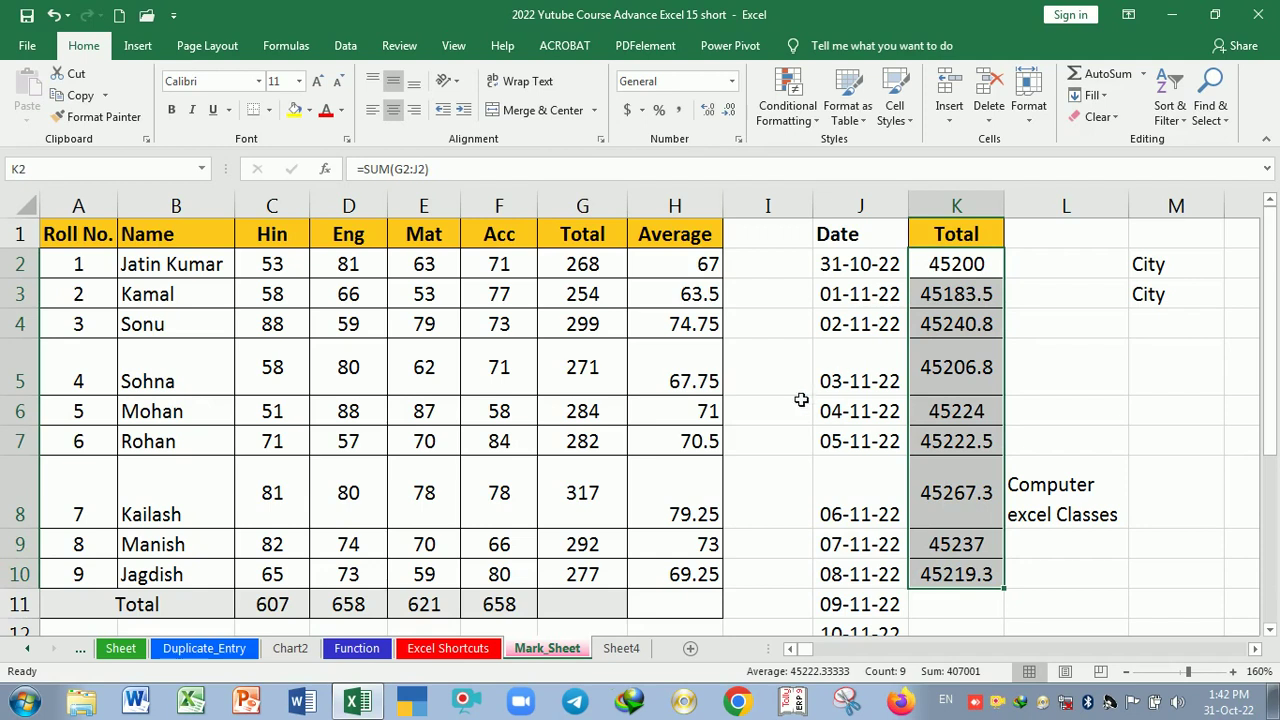
Step: Copy G2's formatting onto K2:K10 with Format Painter, then delete the K2:K10 values
{"action": "left_click", "coordinate": [588, 265]}
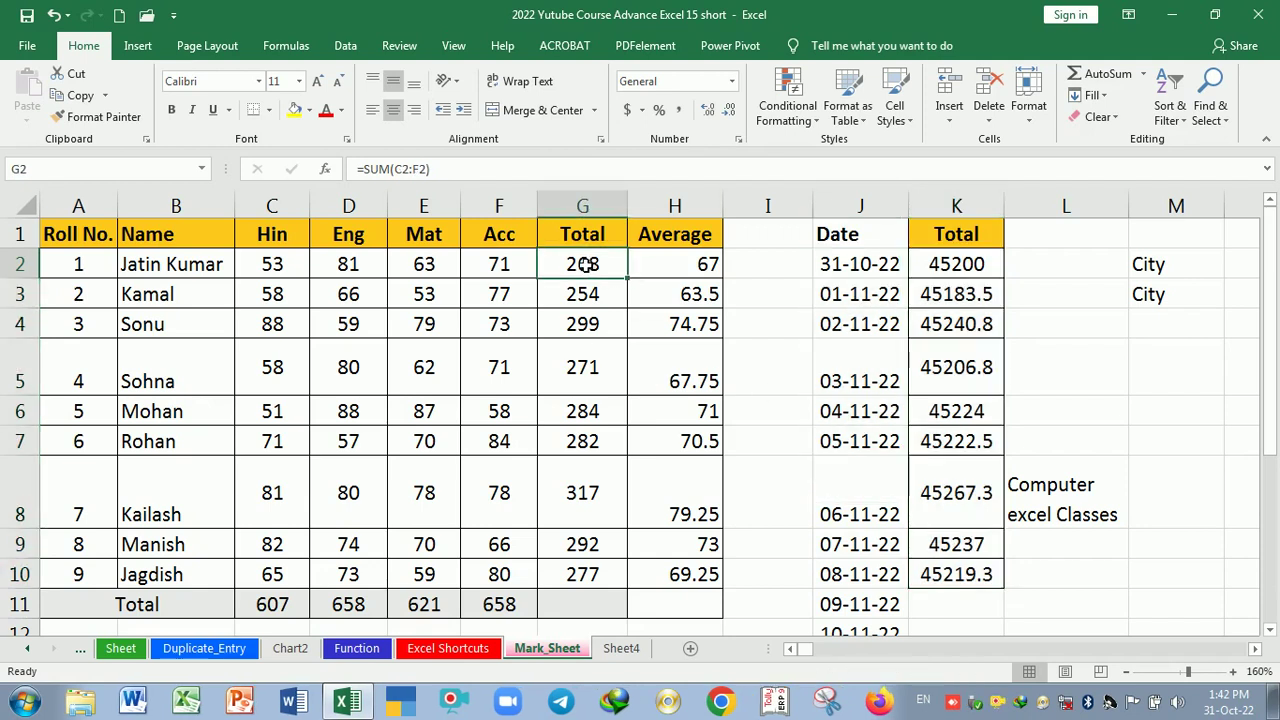
{"action": "left_click", "coordinate": [97, 117]}
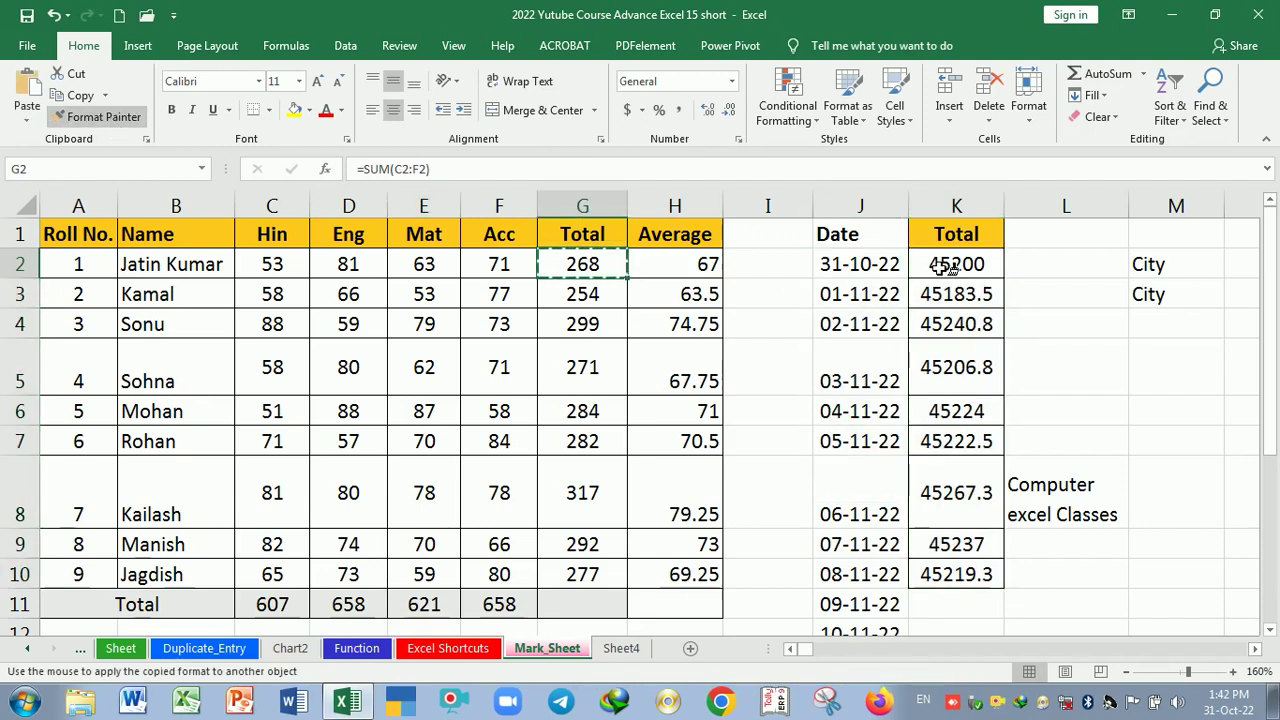
{"action": "left_click_drag", "start_coordinate": [948, 265], "coordinate": [948, 573]}
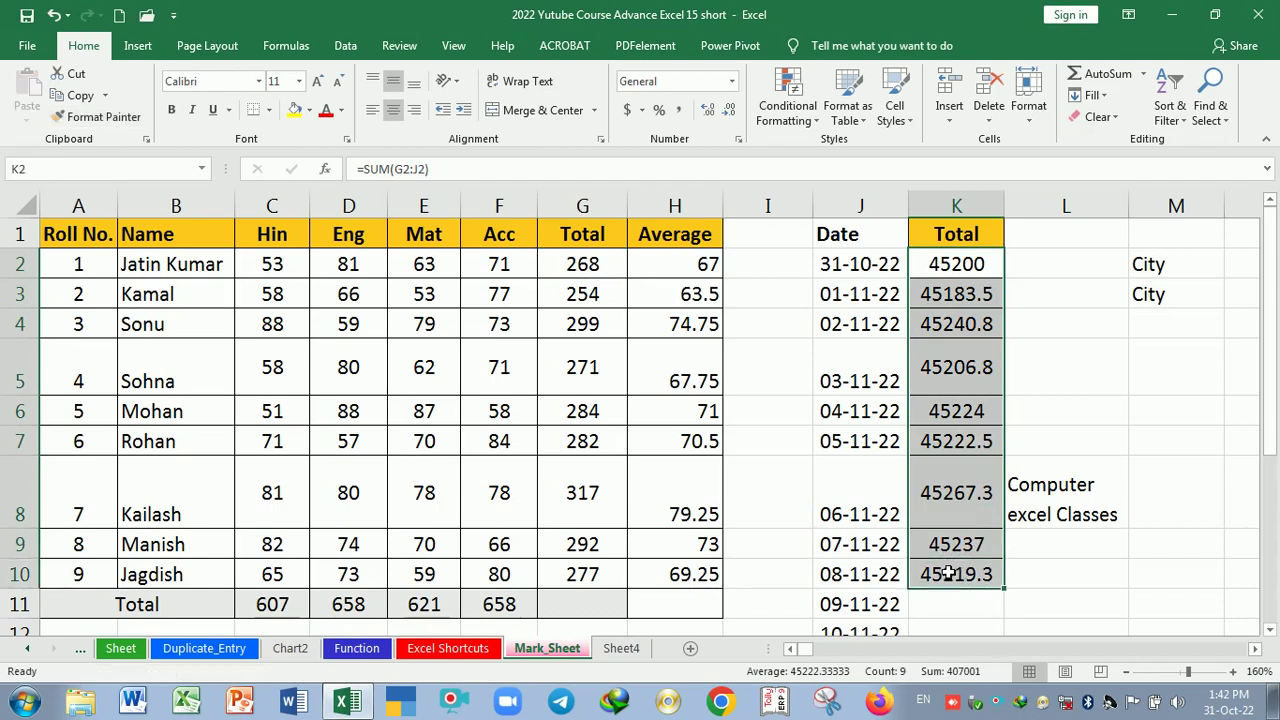
{"action": "left_click", "coordinate": [963, 392]}
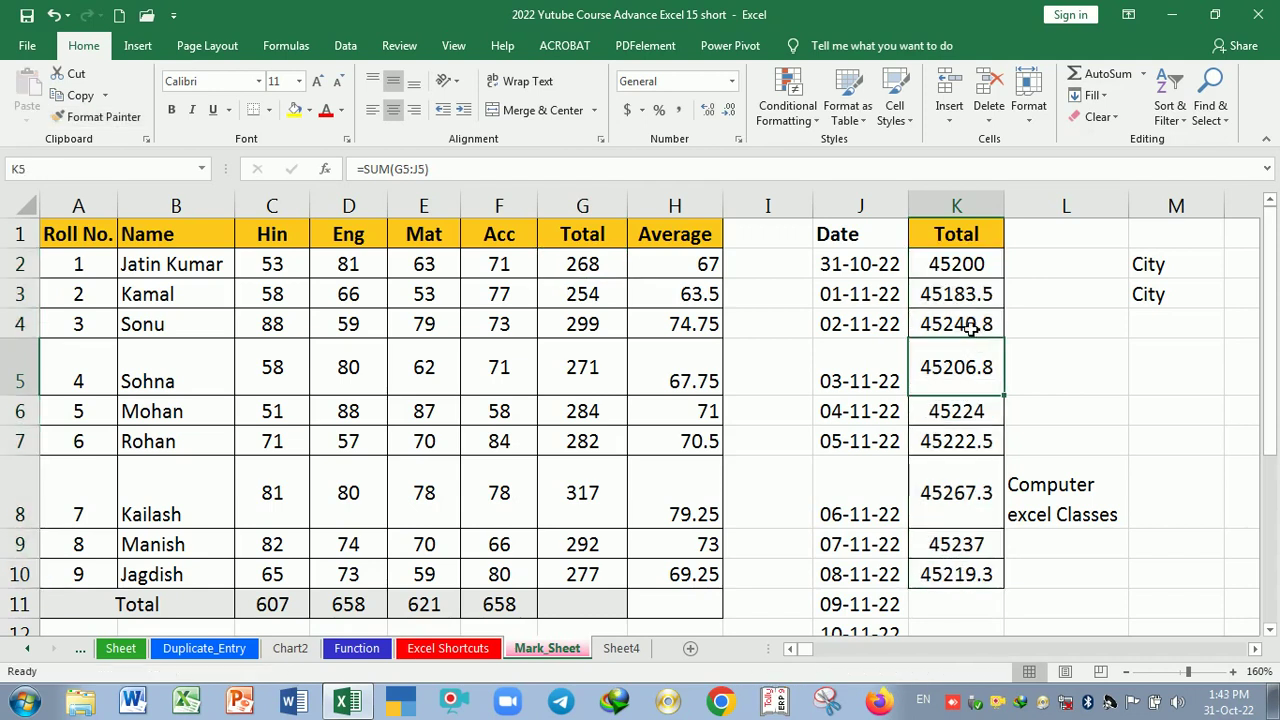
{"action": "left_click_drag", "start_coordinate": [958, 265], "coordinate": [928, 591]}
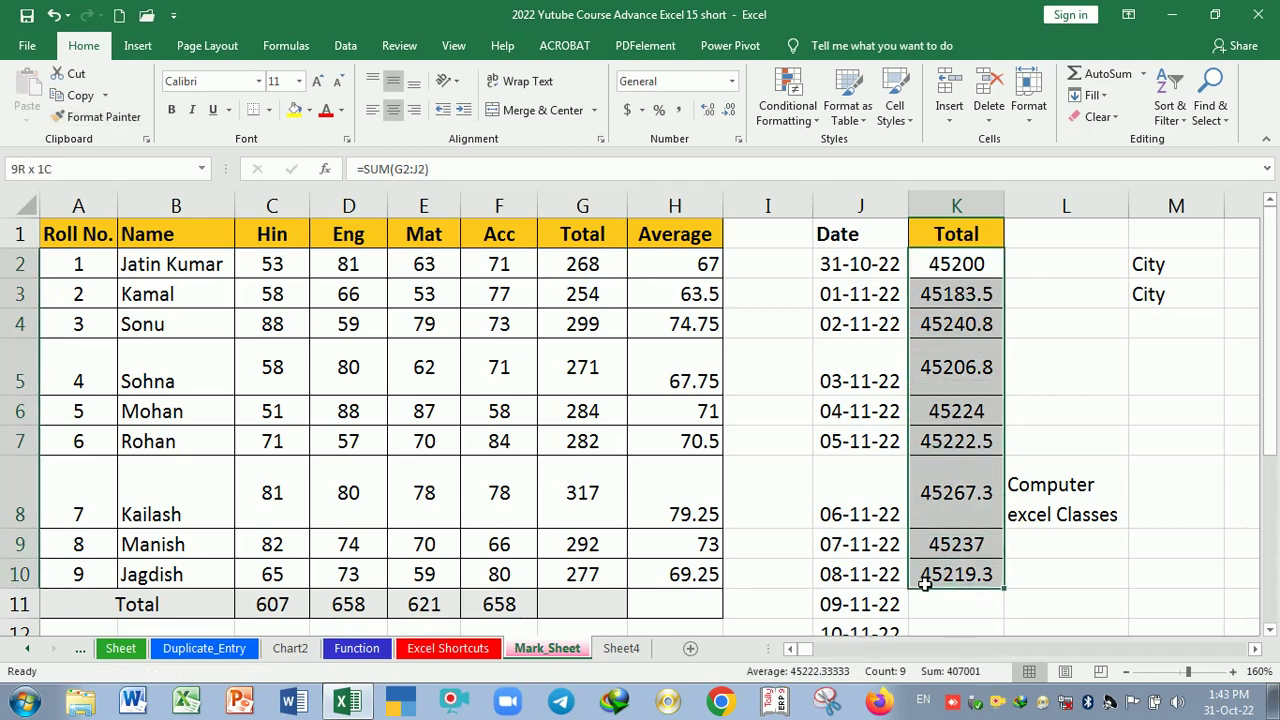
{"action": "key", "text": "Delete"}
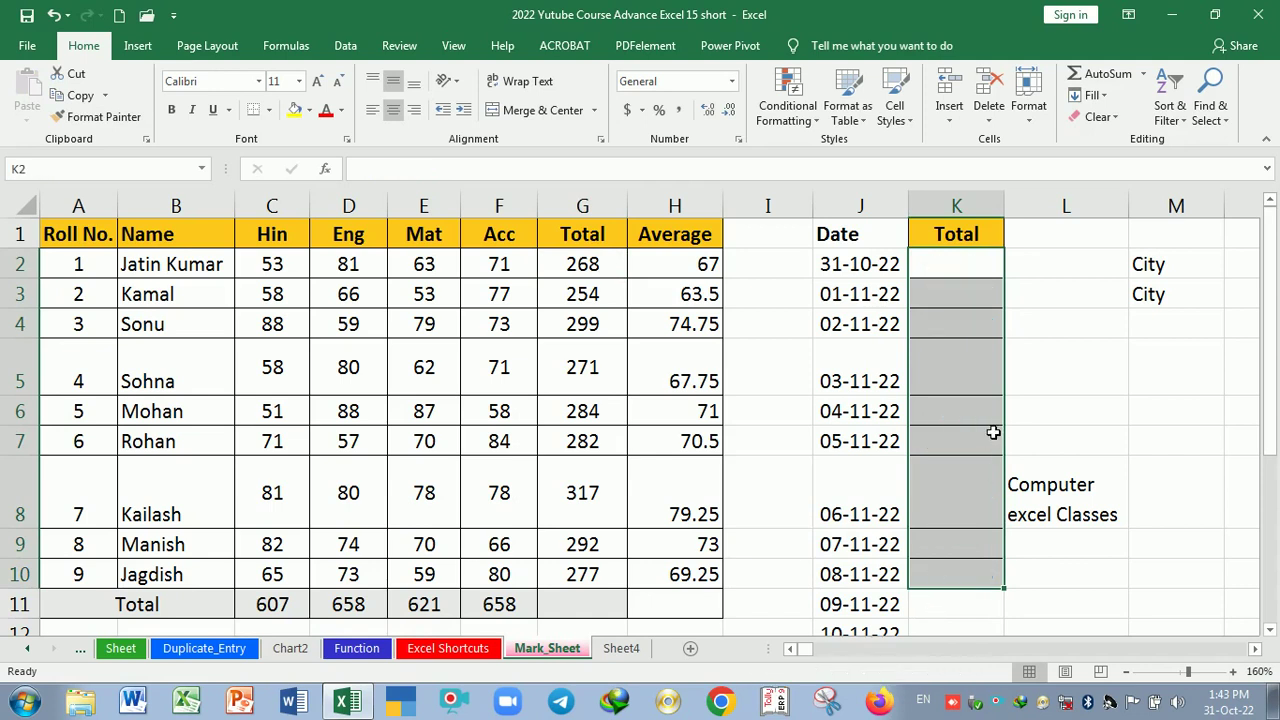
{"action": "left_click_drag", "start_coordinate": [590, 266], "coordinate": [590, 580]}
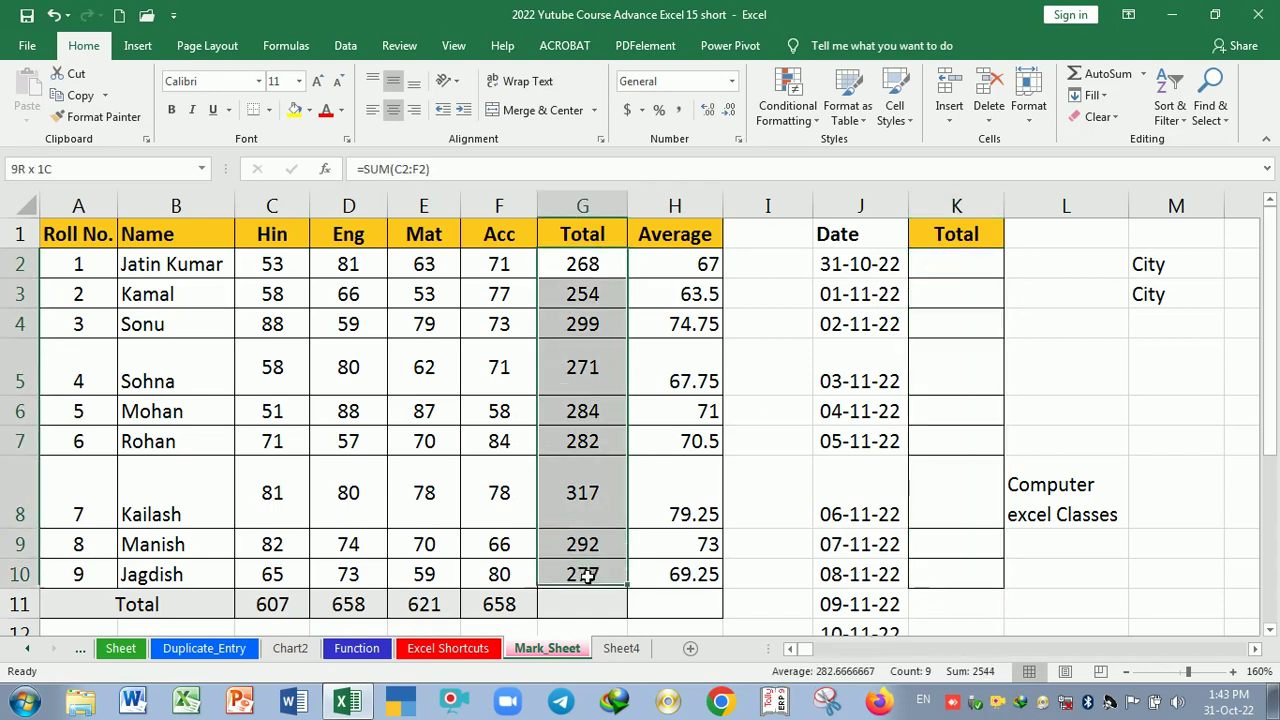
Step: Copy the totals G2:G10, paste them at B14, and undo the paste that produced #REF! errors
{"action": "key", "text": "ctrl+c"}
{"action": "scroll", "coordinate": [586, 583], "scroll_direction": "down", "scroll_amount": 2}
{"action": "scroll", "coordinate": [530, 540], "scroll_direction": "down", "scroll_amount": 2}
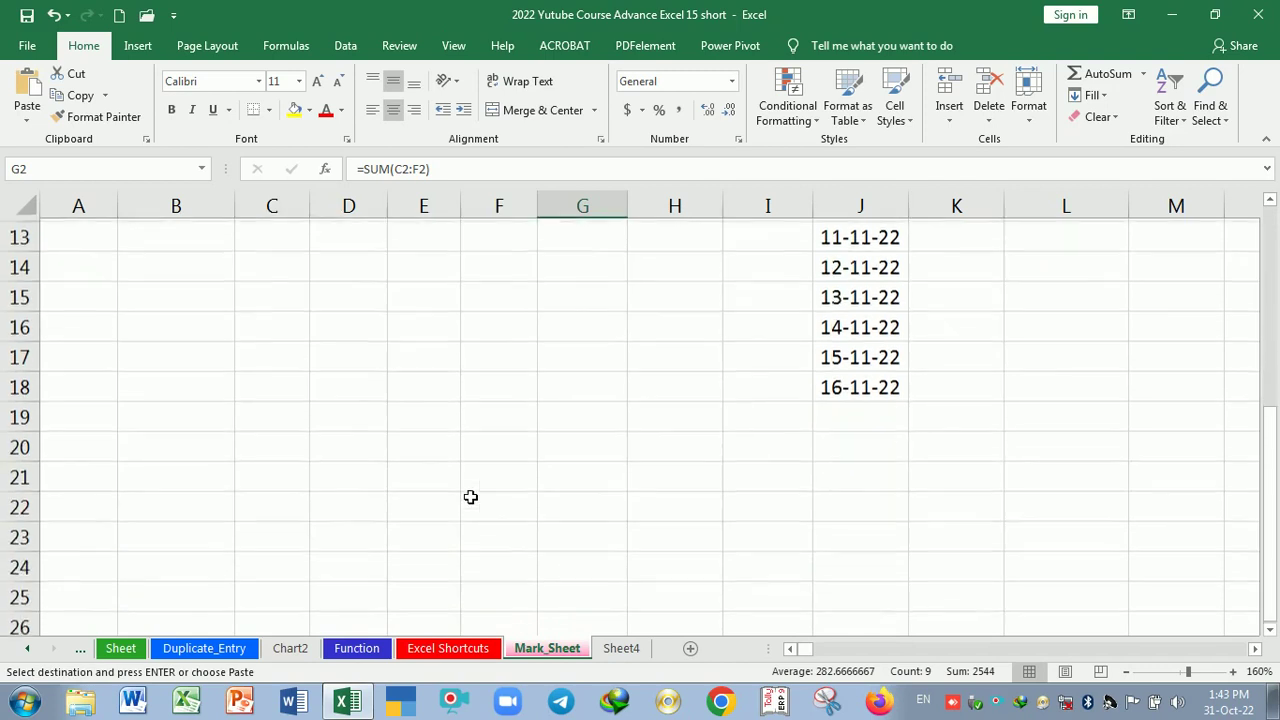
{"action": "scroll", "coordinate": [400, 460], "scroll_direction": "up", "scroll_amount": 1}
{"action": "scroll", "coordinate": [240, 440], "scroll_direction": "up", "scroll_amount": 1}
{"action": "left_click", "coordinate": [176, 489]}
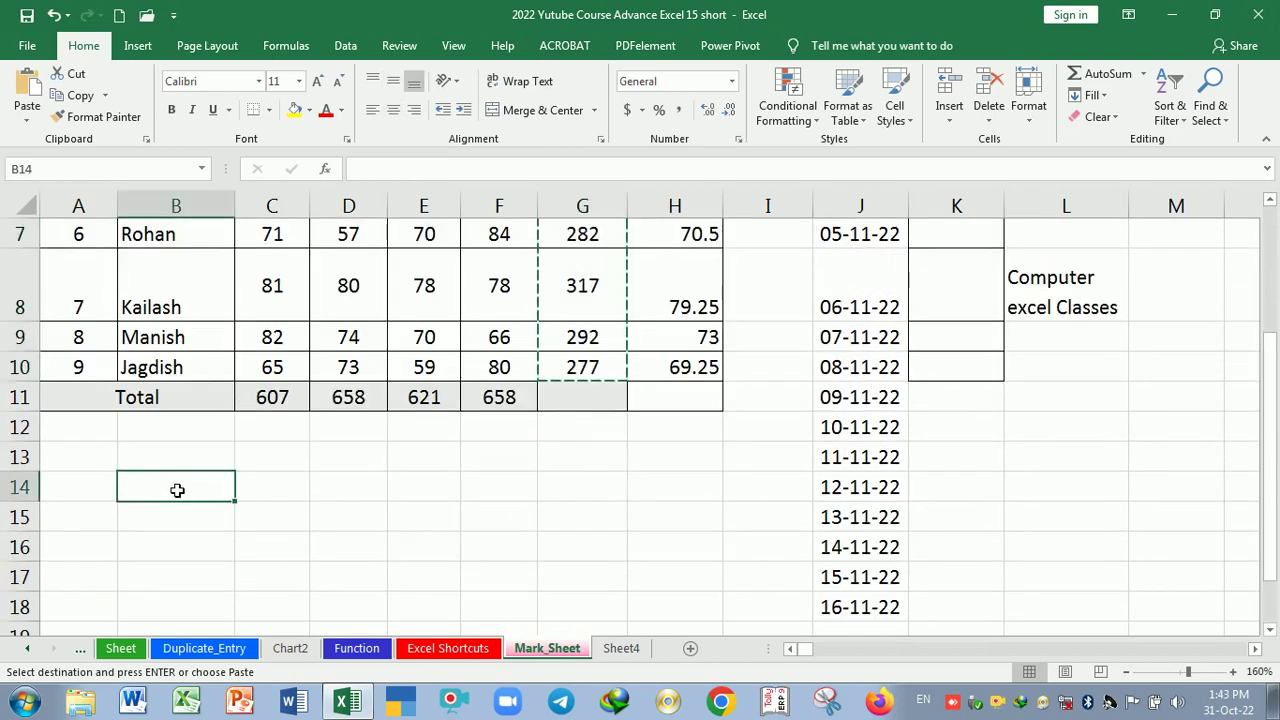
{"action": "key", "text": "ctrl+v"}
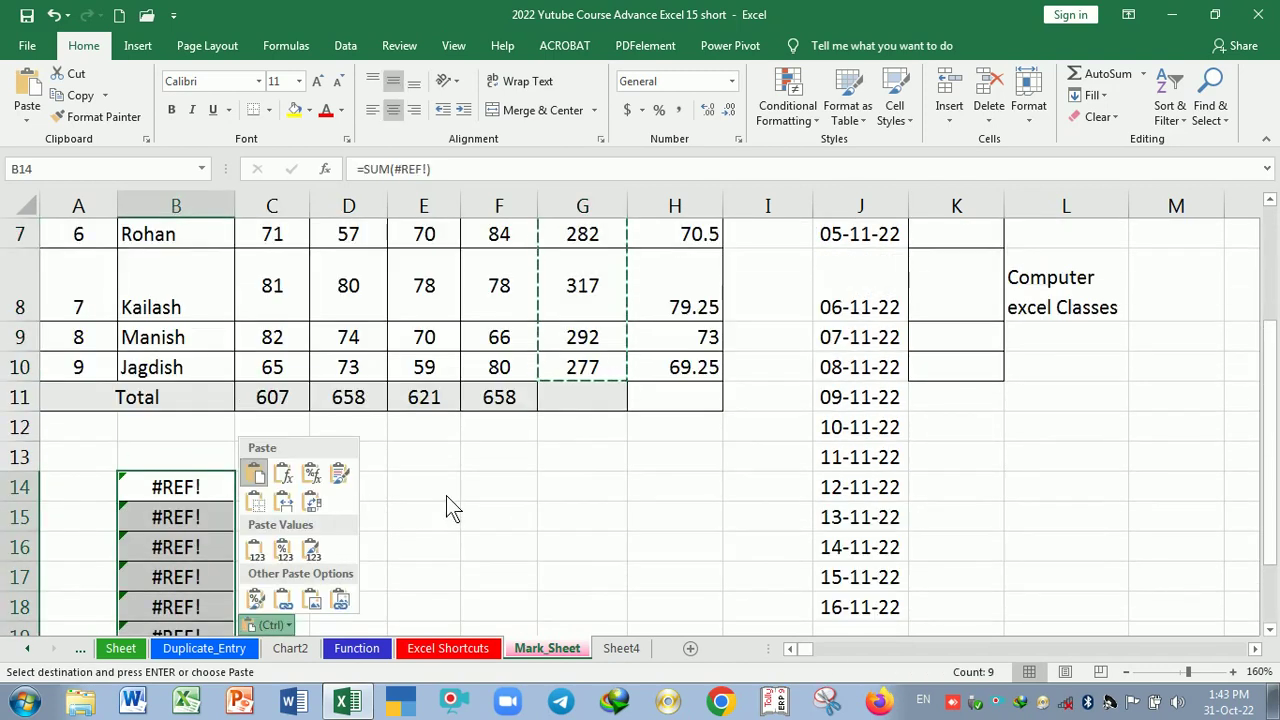
{"action": "key", "text": "Escape"}
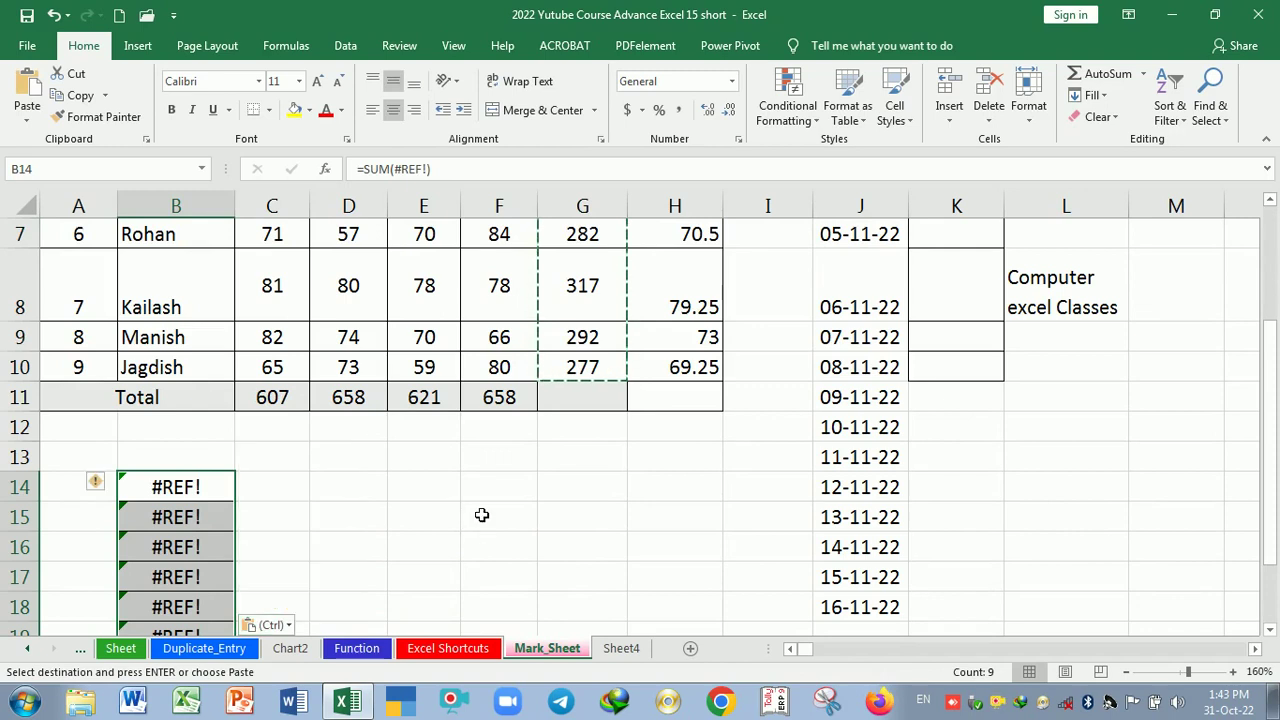
{"action": "key", "text": "ctrl"}
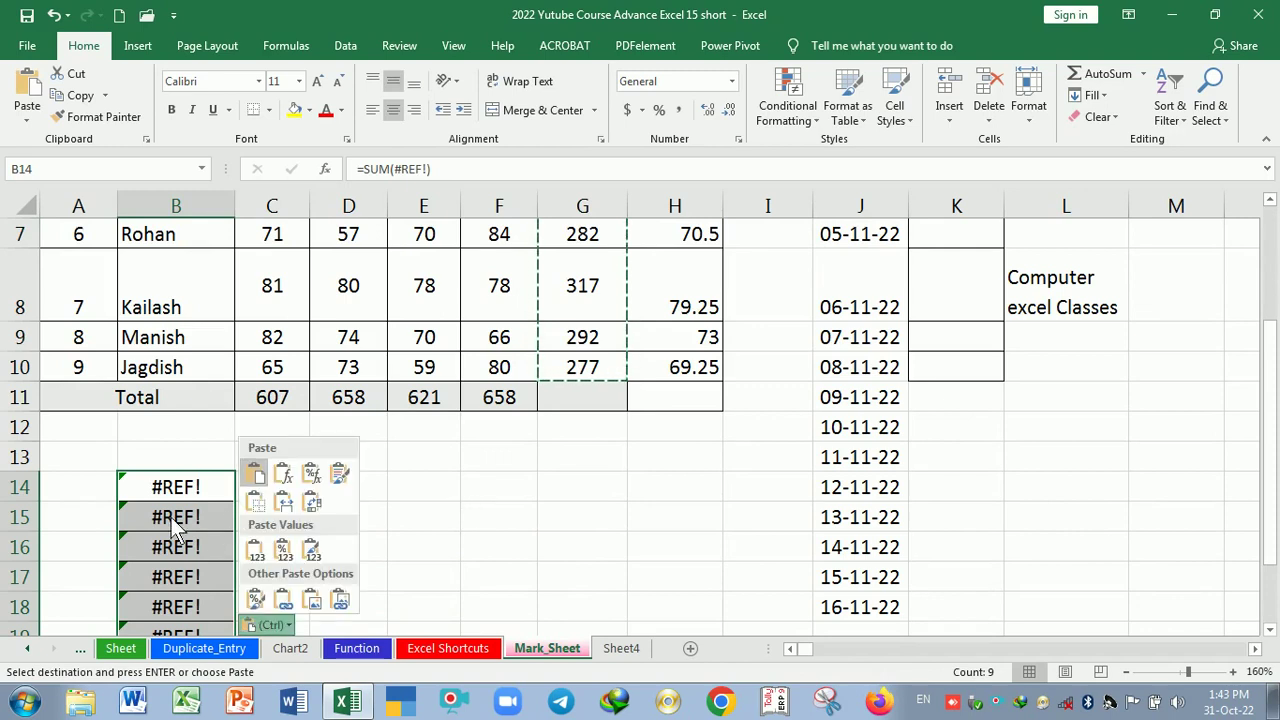
{"action": "key", "text": "Escape"}
{"action": "key", "text": "ctrl+z"}
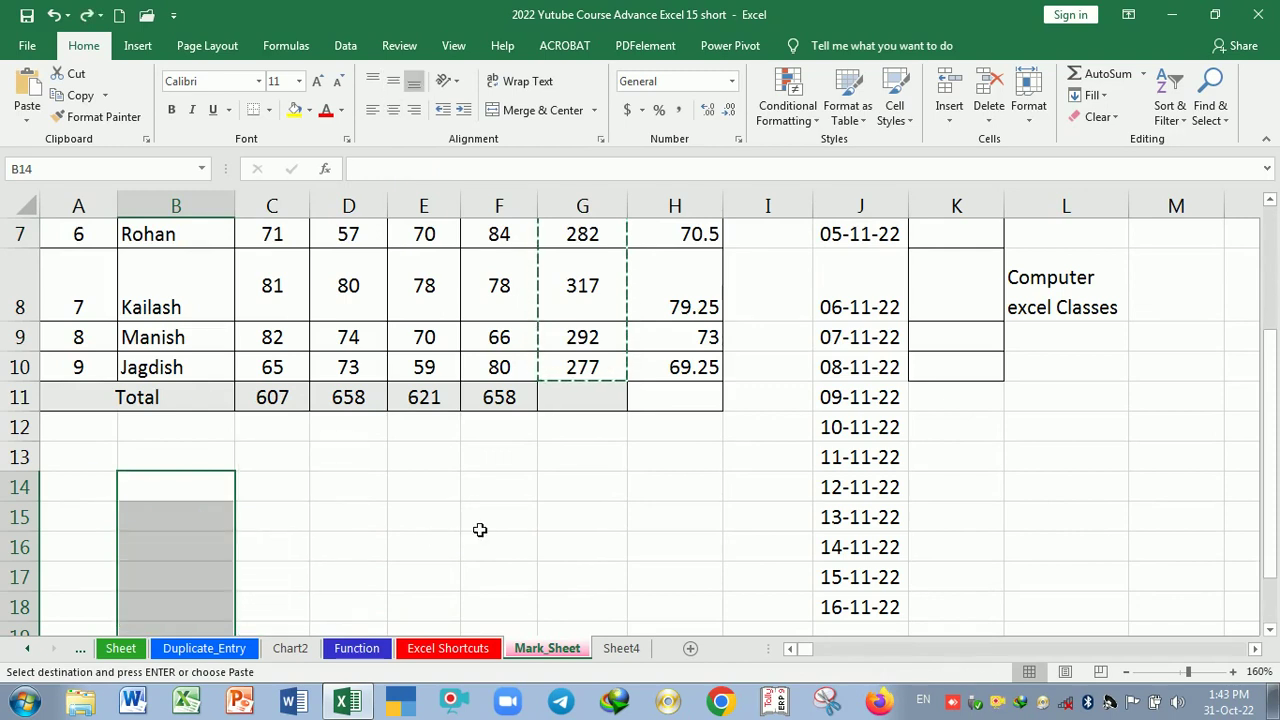
Step: Reselect the student totals G2:G10 and choose B14 as the paste destination
{"action": "scroll", "coordinate": [480, 530], "scroll_direction": "up", "scroll_amount": 2}
{"action": "left_click", "coordinate": [585, 294]}
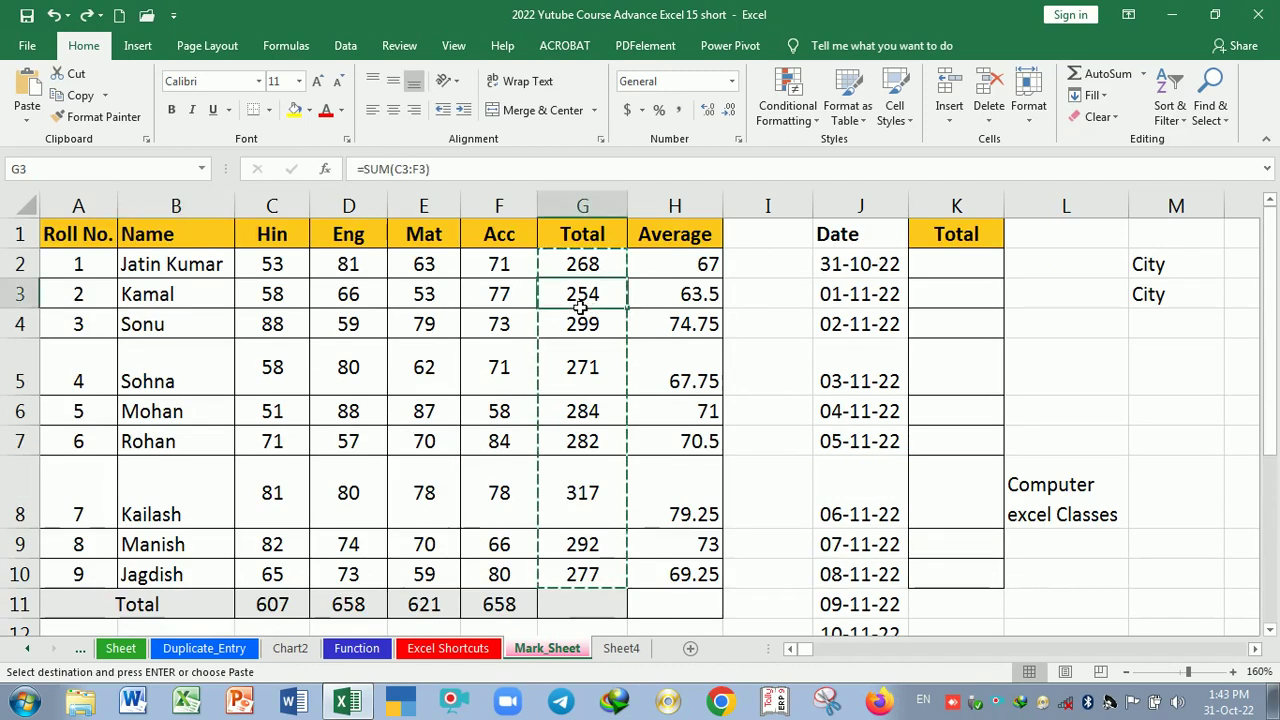
{"action": "left_click_drag", "start_coordinate": [583, 263], "coordinate": [585, 573]}
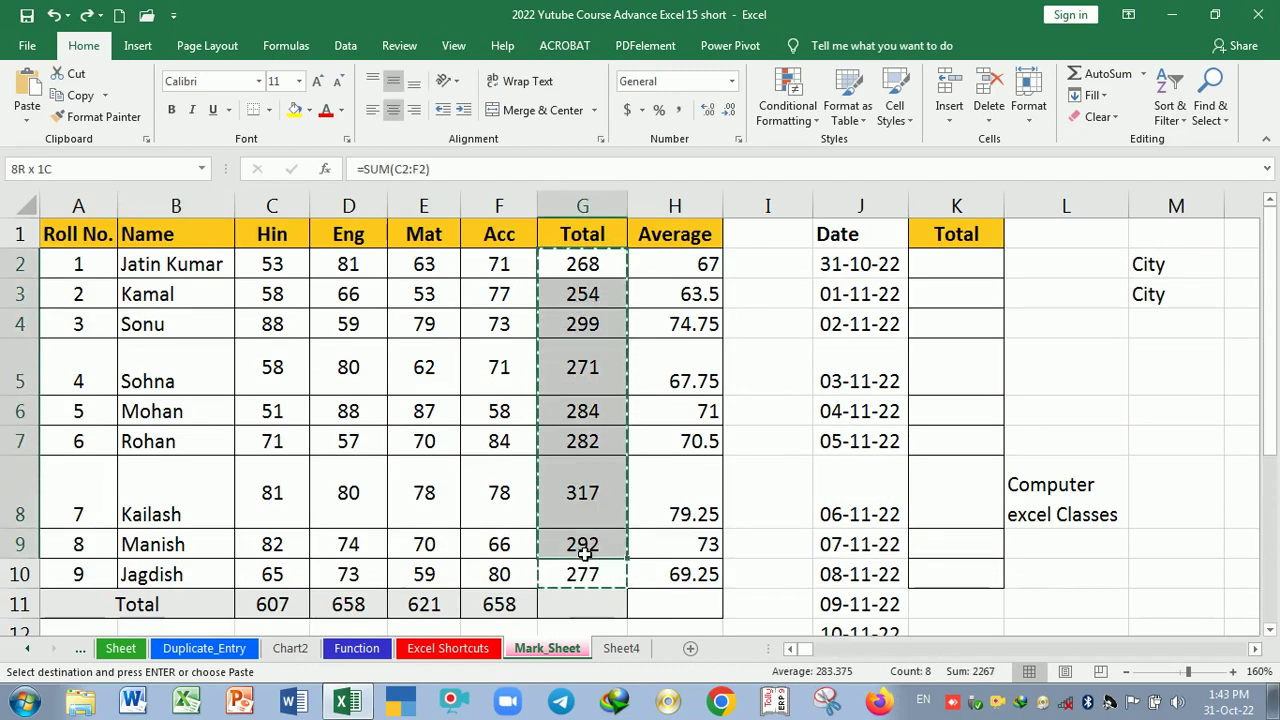
{"action": "scroll", "coordinate": [590, 600], "scroll_direction": "down", "scroll_amount": 1}
{"action": "scroll", "coordinate": [450, 580], "scroll_direction": "down", "scroll_amount": 3}
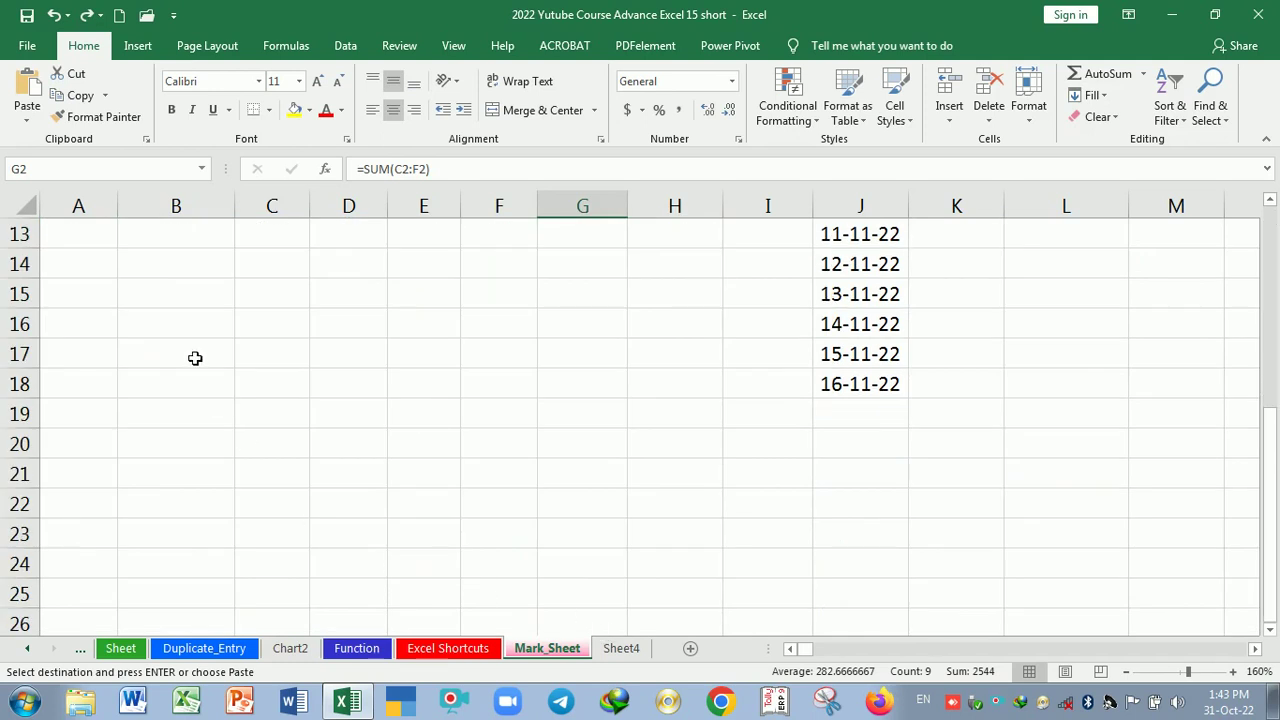
{"action": "left_click", "coordinate": [160, 265]}
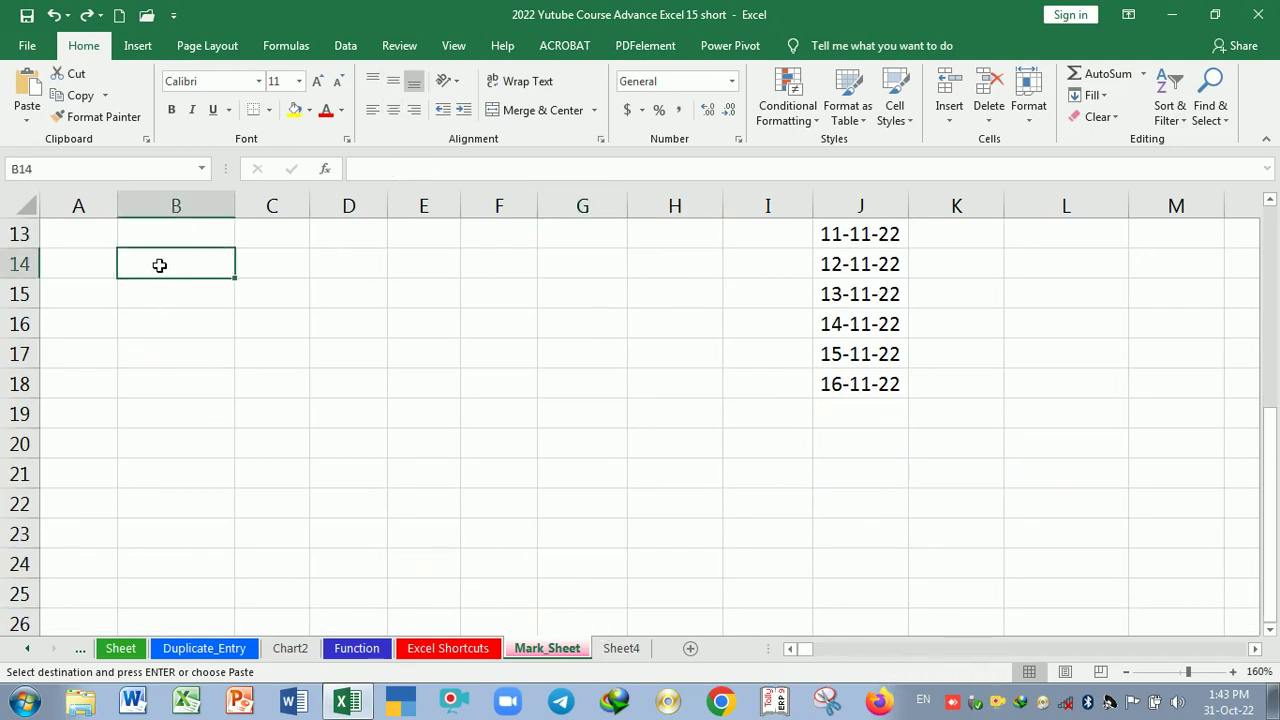
Step: Paste the copied totals into B14 as values only through Paste Special (Ctrl+Alt+V)
{"action": "key", "text": "ctrl+alt+v"}
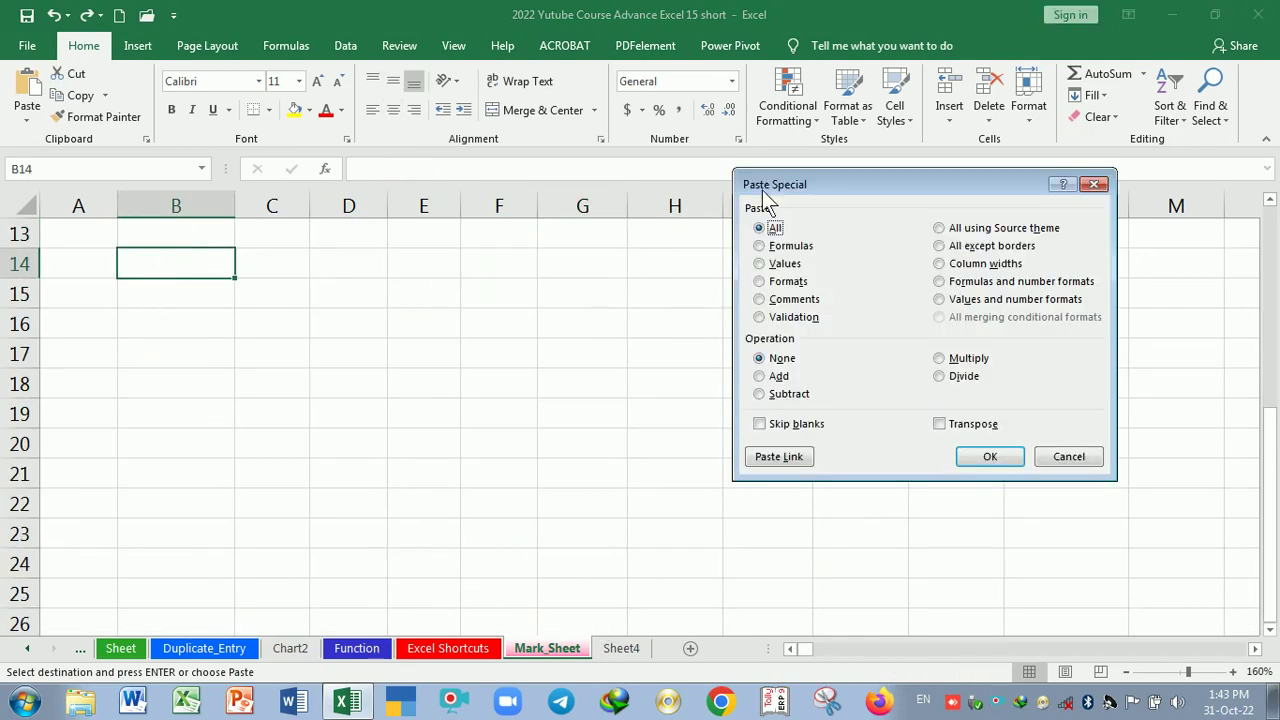
{"action": "left_click_drag", "start_coordinate": [856, 180], "coordinate": [799, 231]}
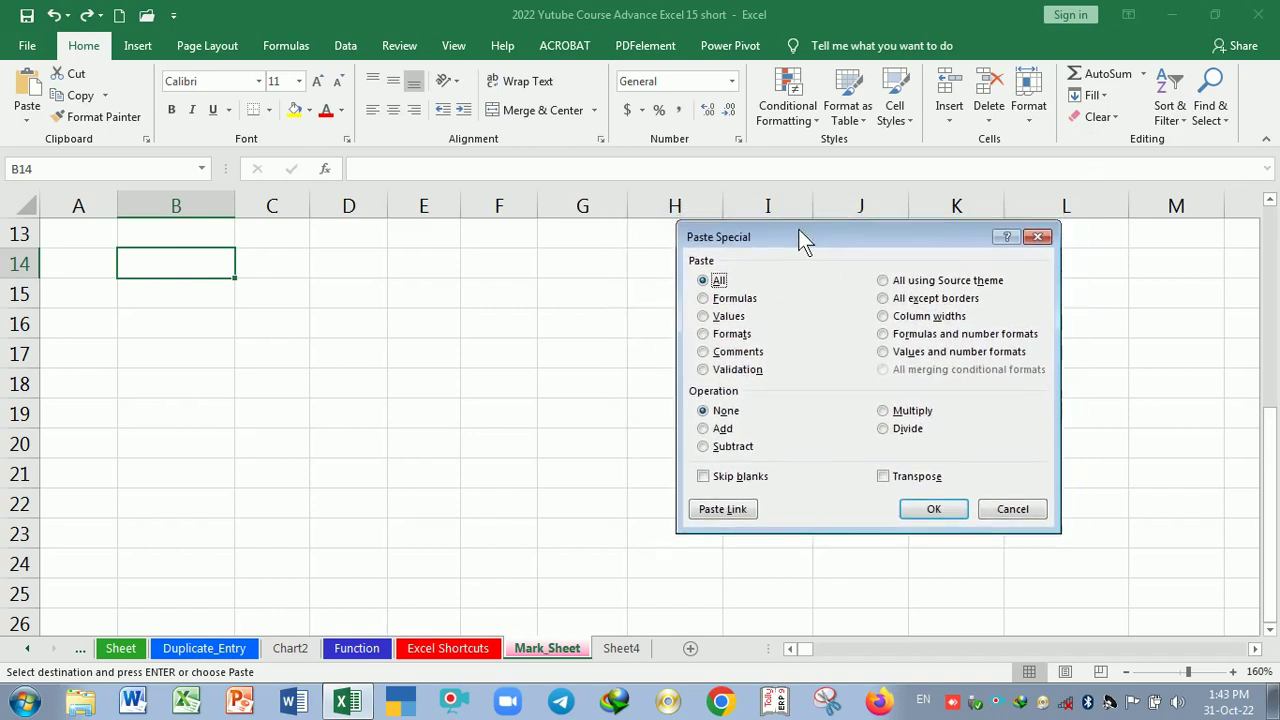
{"action": "left_click", "coordinate": [728, 316]}
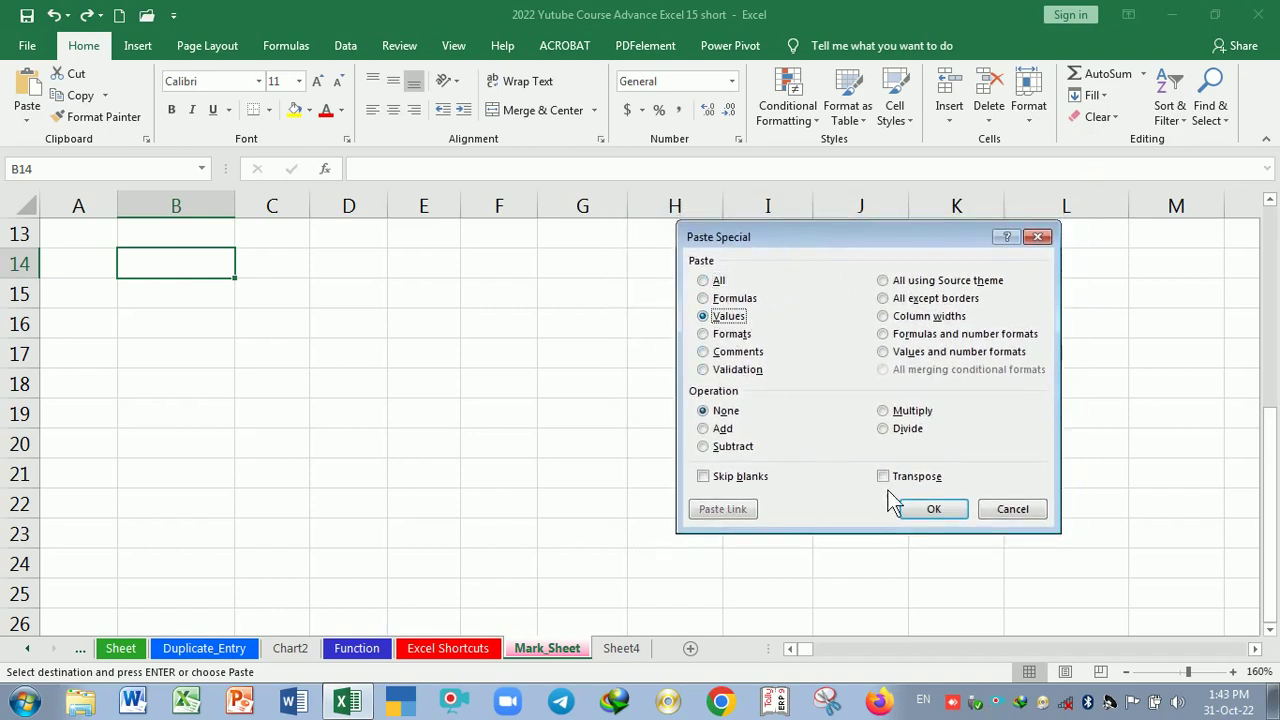
{"action": "left_click", "coordinate": [932, 509]}
Step: Select the pasted values 268 to 277 in B14:B22 to review them
{"action": "left_click", "coordinate": [460, 471]}
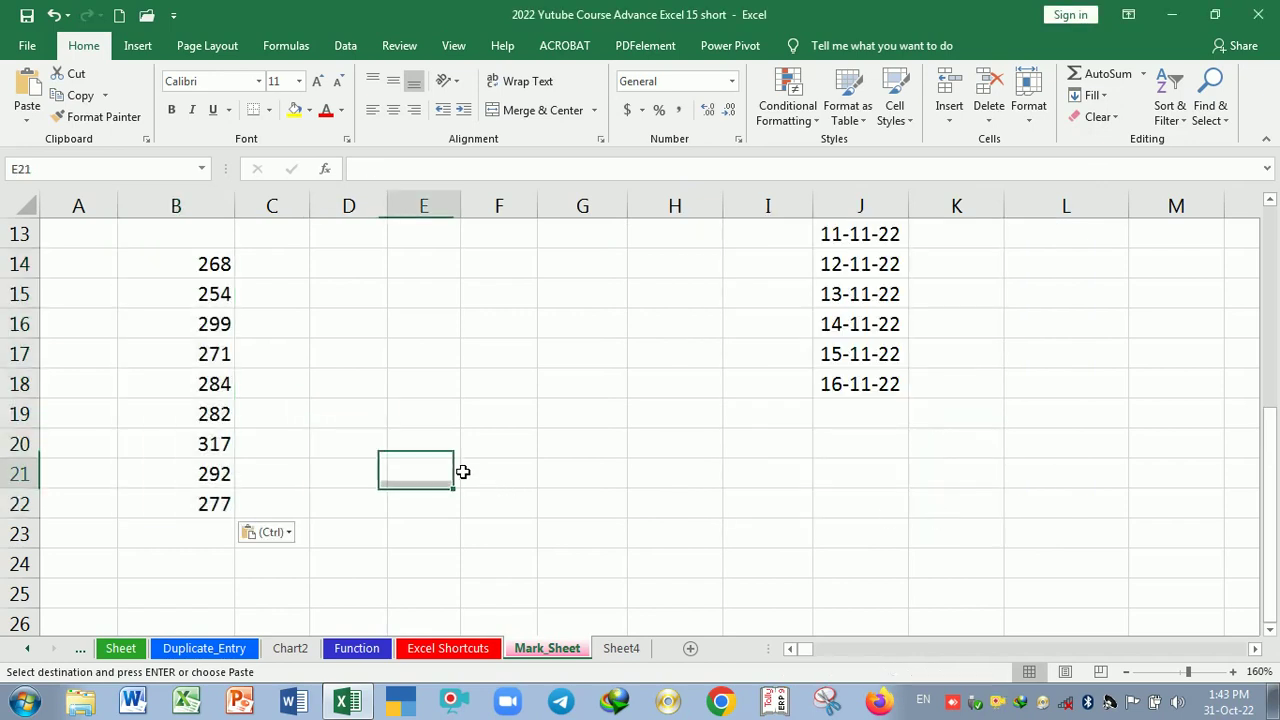
{"action": "scroll", "coordinate": [463, 471], "scroll_direction": "up", "scroll_amount": 1}
{"action": "scroll", "coordinate": [463, 471], "scroll_direction": "up", "scroll_amount": 1}
{"action": "left_click", "coordinate": [208, 354]}
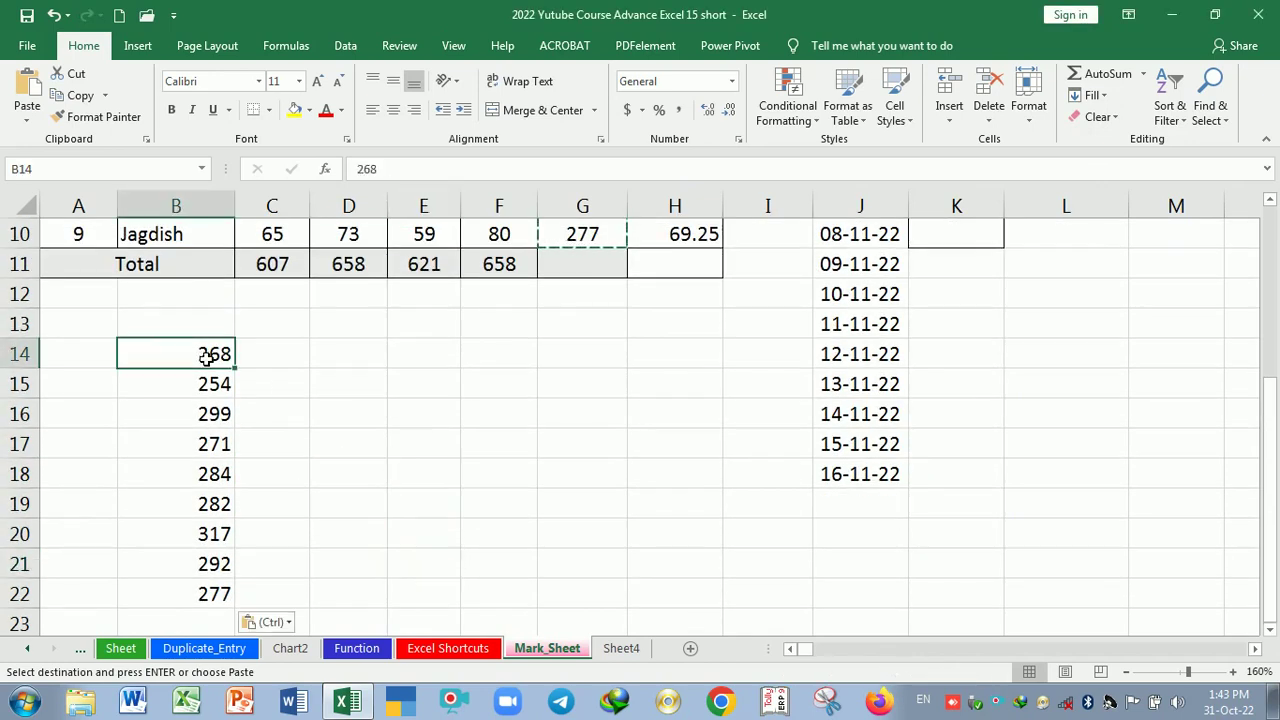
{"action": "left_click", "coordinate": [201, 414]}
{"action": "left_click_drag", "start_coordinate": [200, 356], "coordinate": [209, 594]}
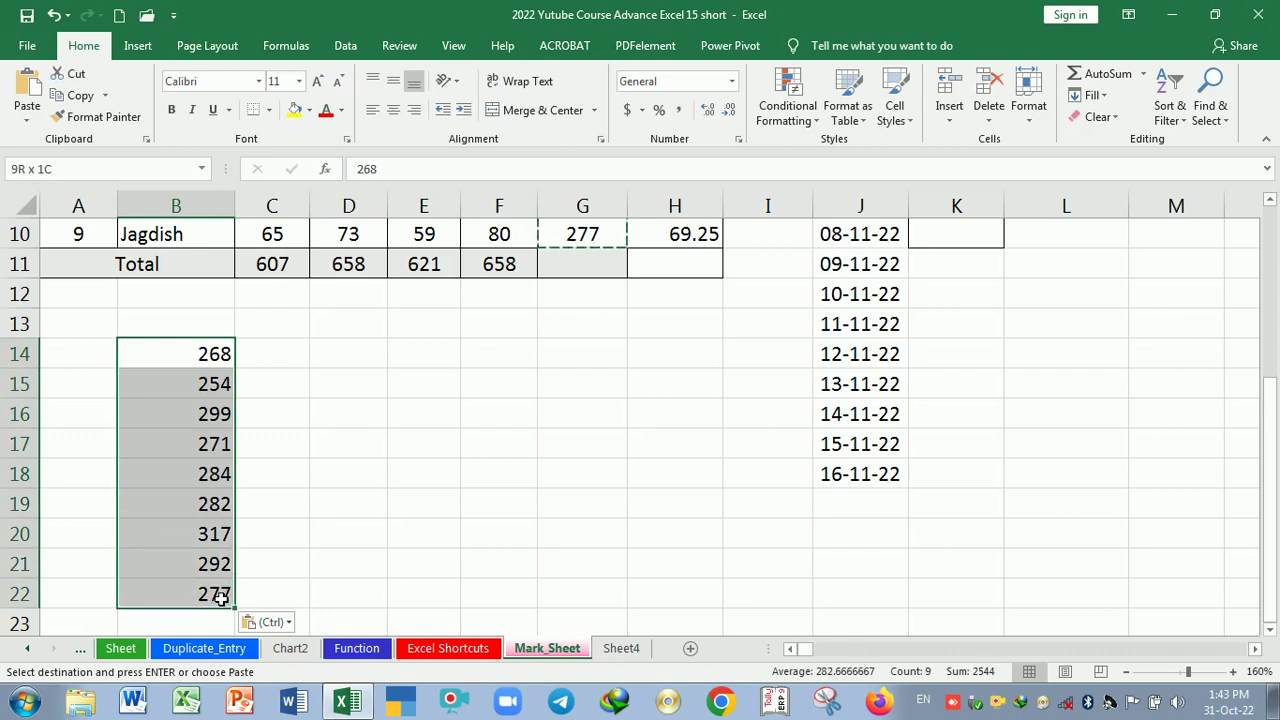
{"action": "scroll", "coordinate": [378, 535], "scroll_direction": "up", "scroll_amount": 2}
{"action": "left_click", "coordinate": [668, 600]}
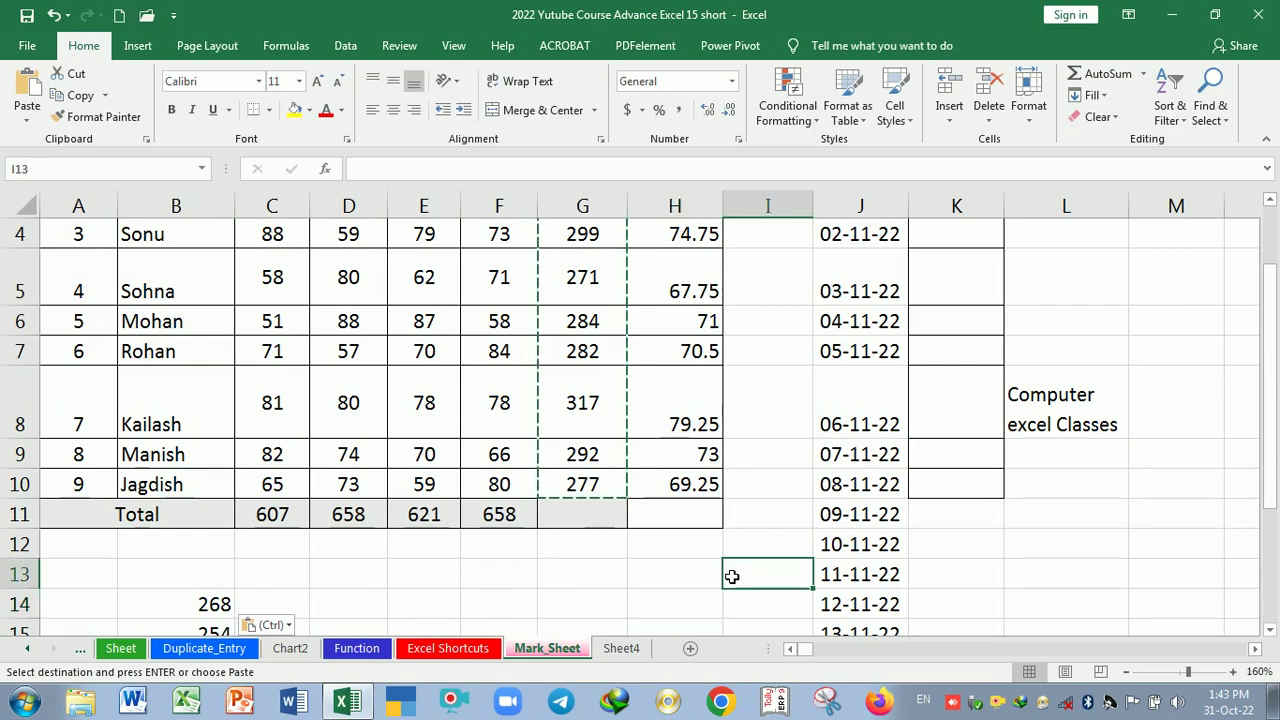
{"action": "key", "text": "ctrl+alt+v"}
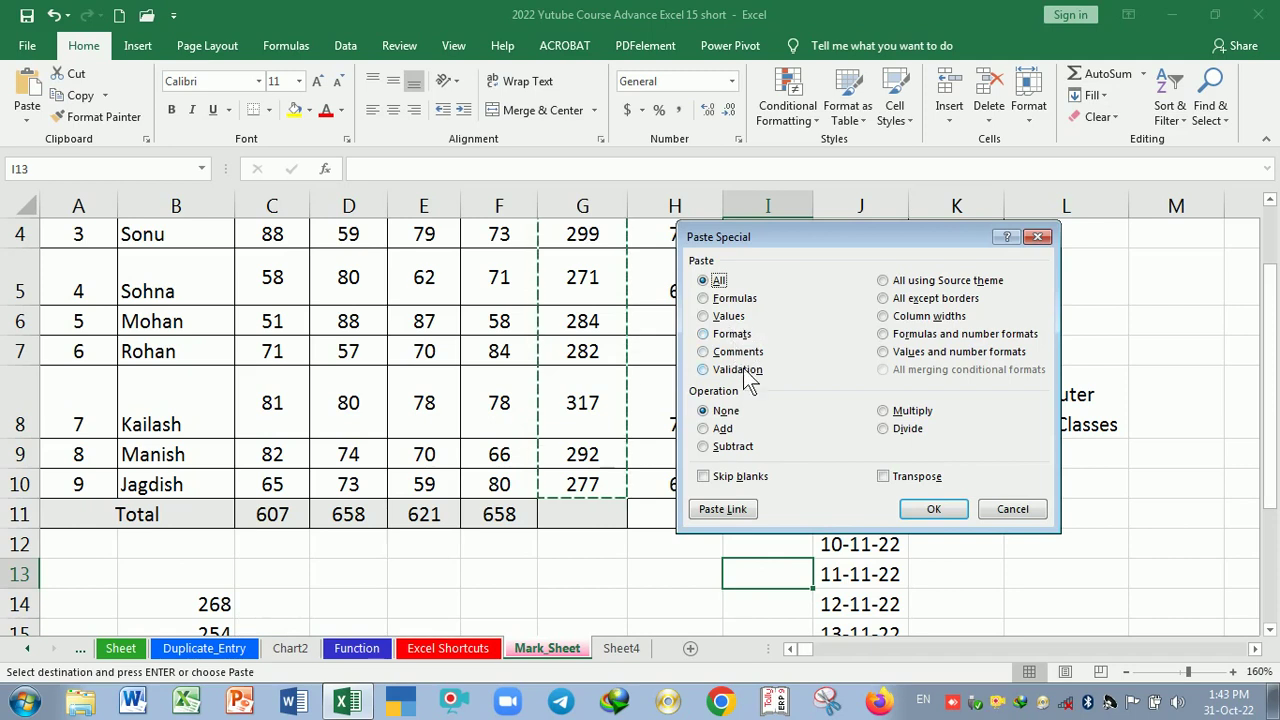
{"action": "left_click", "coordinate": [1006, 515]}
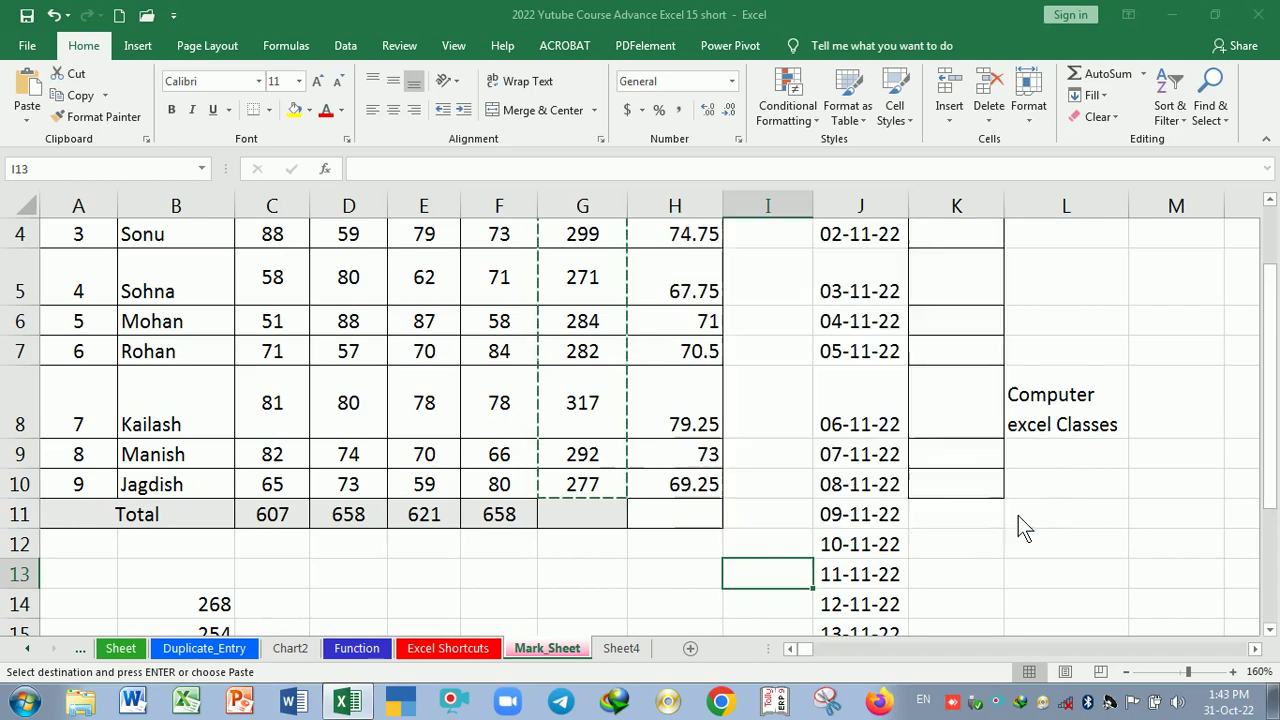
{"action": "left_click", "coordinate": [697, 574]}
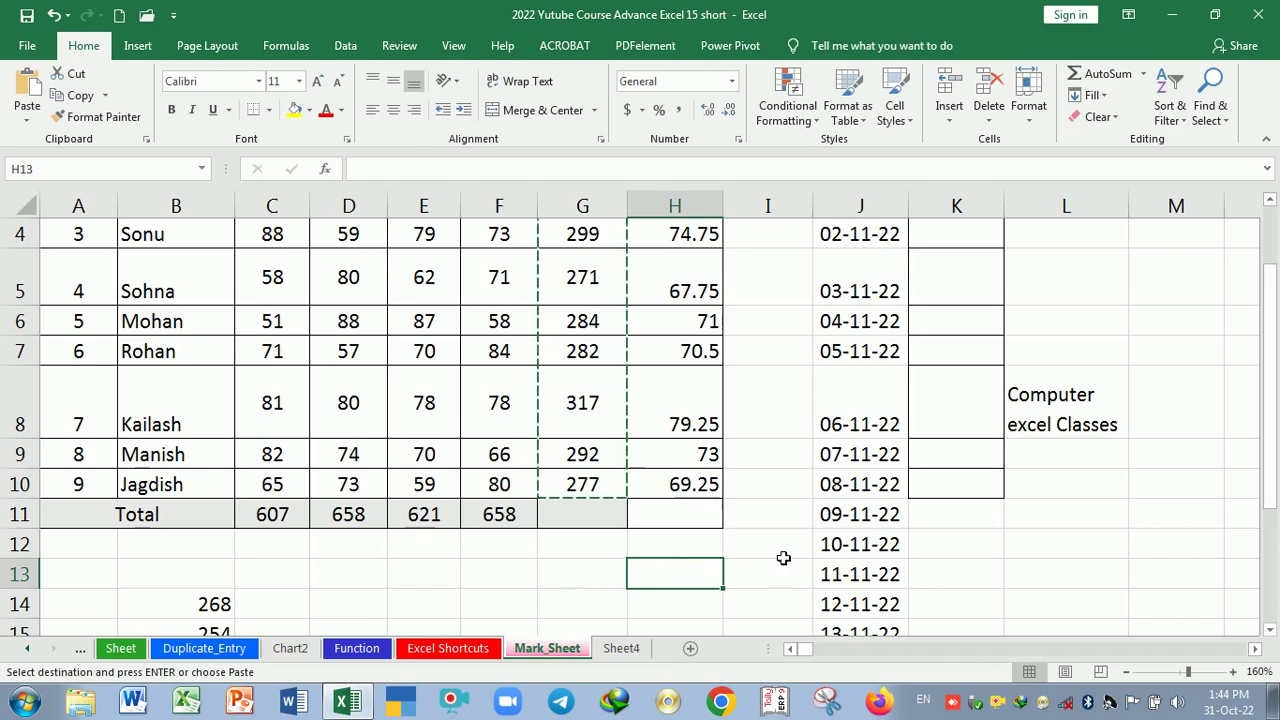
{"action": "scroll", "coordinate": [783, 558], "scroll_direction": "up", "scroll_amount": 1}
{"action": "left_click", "coordinate": [783, 502]}
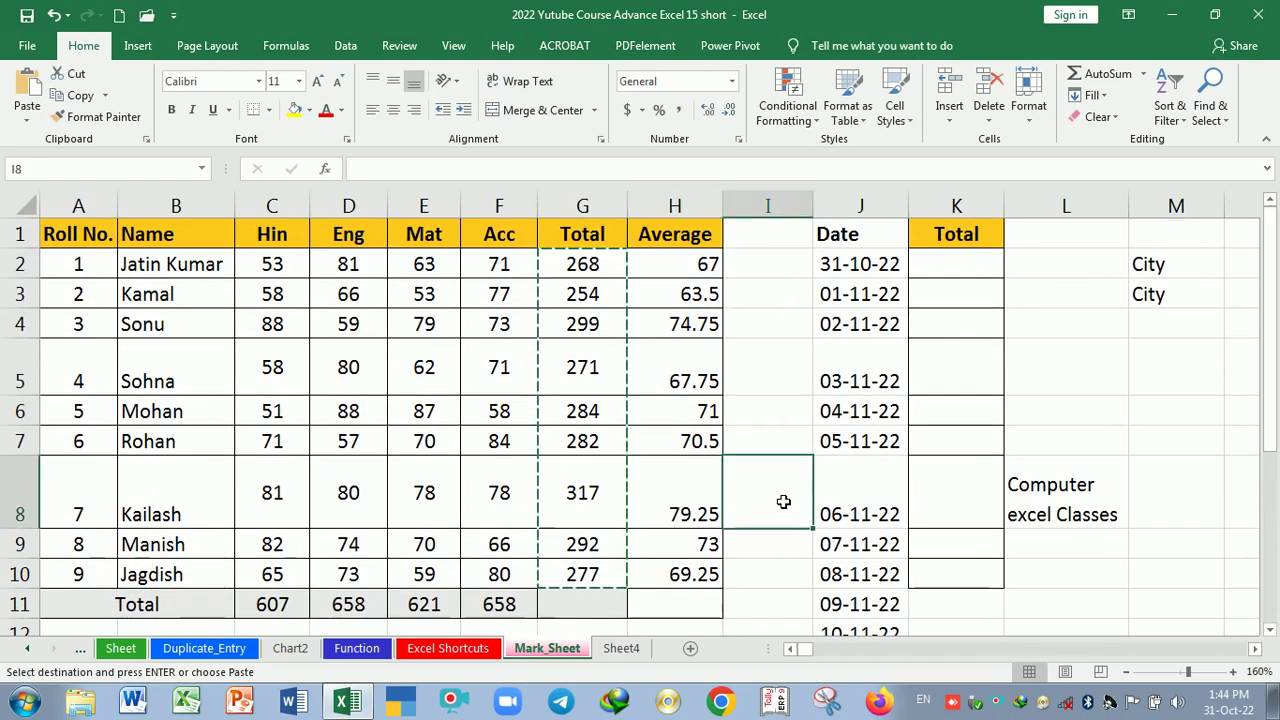
Step: Cancel the pending copy and select the whole marks table A1:H11 on Mark_Sheet
{"action": "key", "text": "Escape"}
{"action": "scroll", "coordinate": [783, 502], "scroll_direction": "down", "scroll_amount": 2}
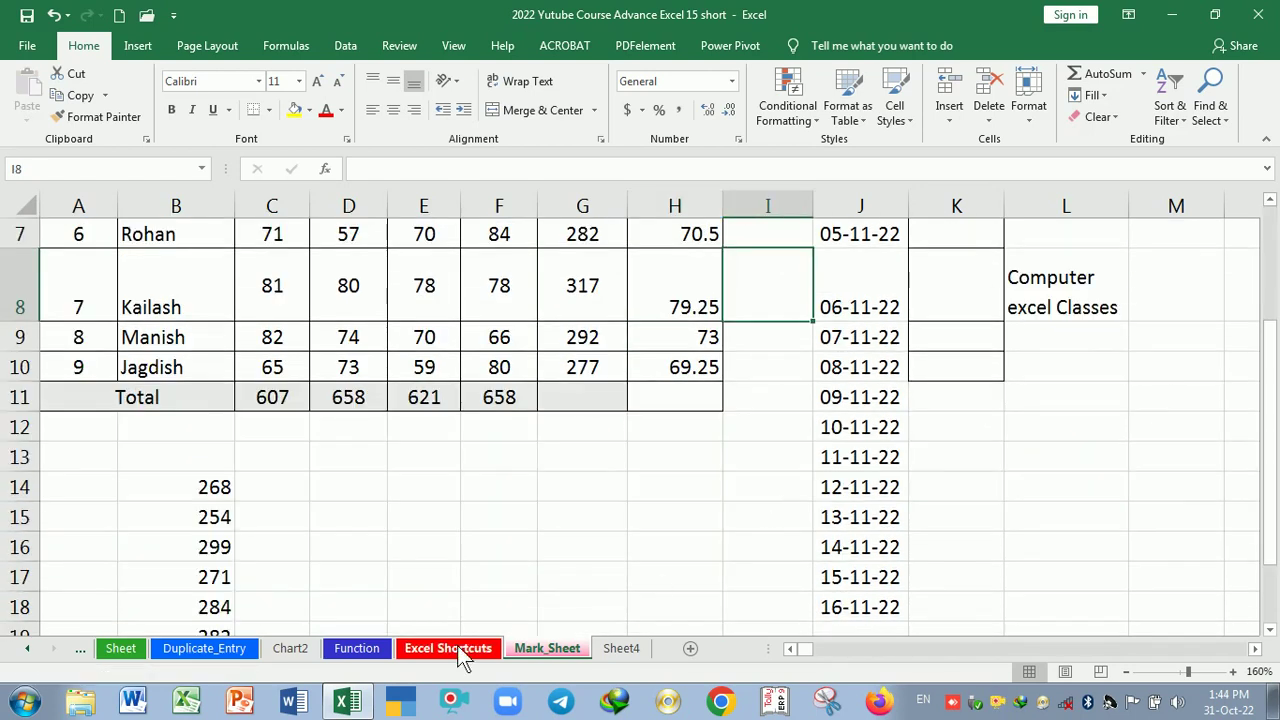
{"action": "left_click", "coordinate": [457, 648]}
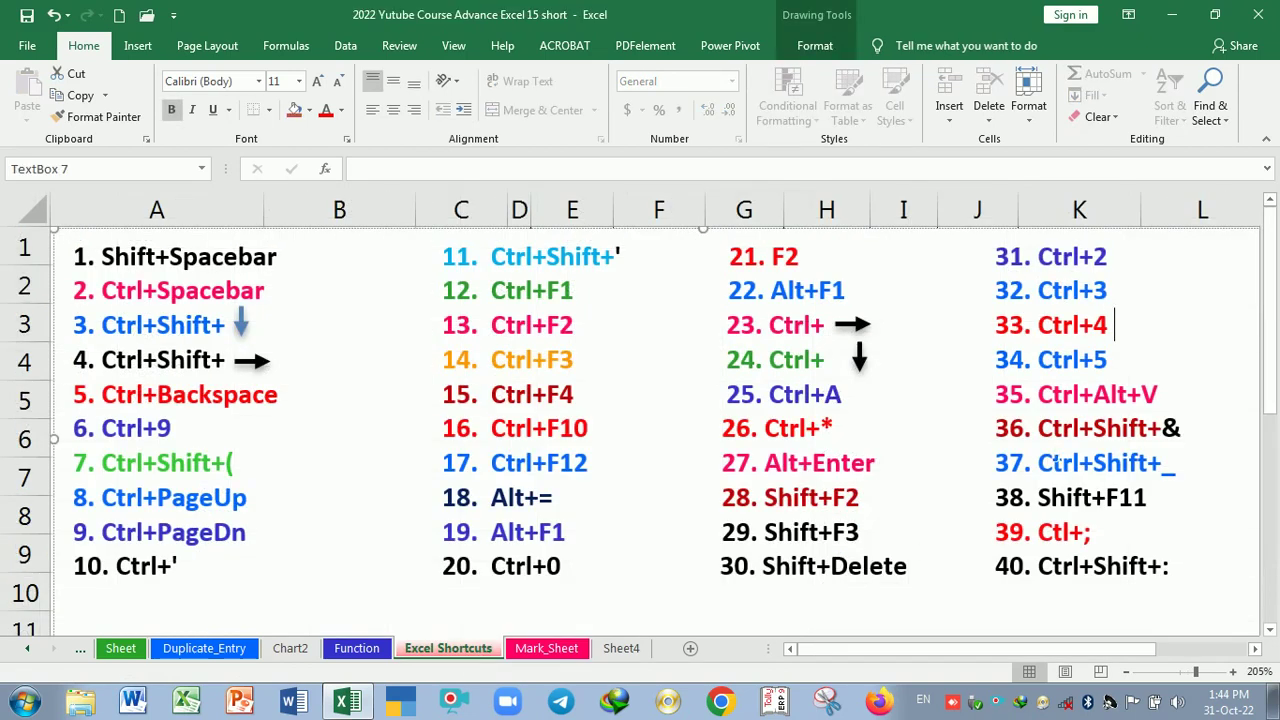
{"action": "left_click", "coordinate": [550, 649]}
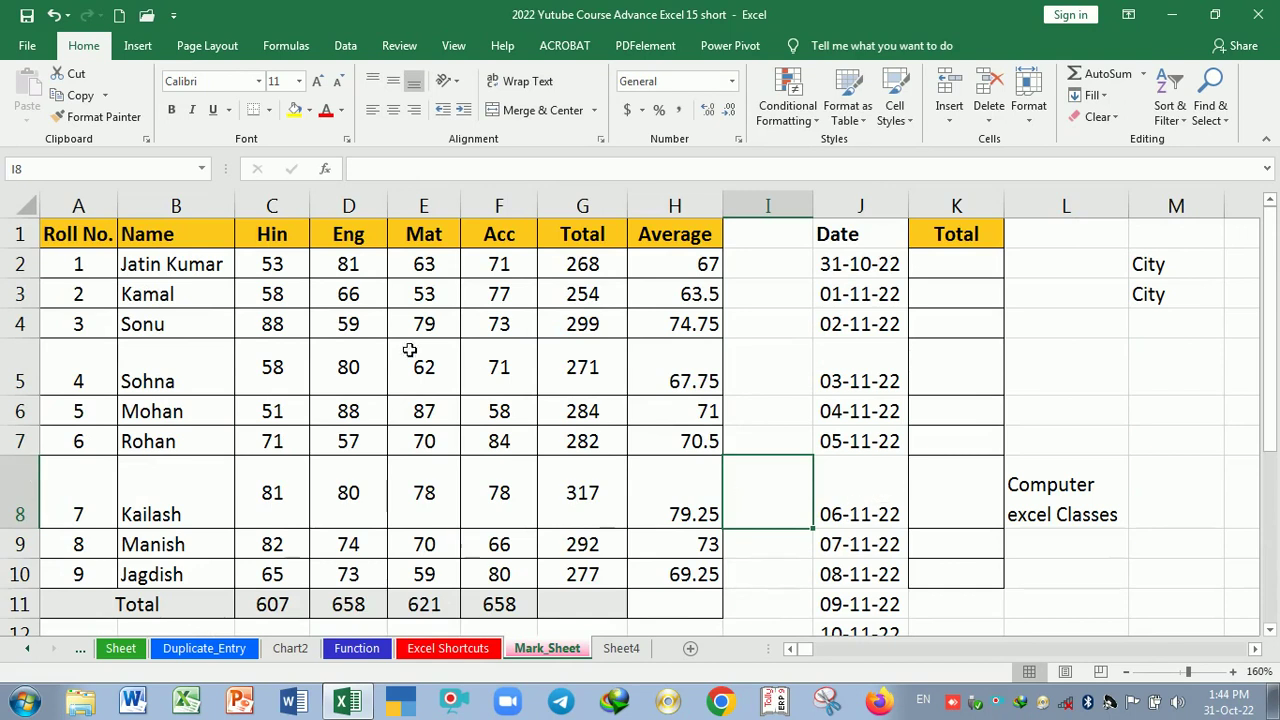
{"action": "left_click", "coordinate": [92, 240]}
{"action": "left_click_drag", "start_coordinate": [102, 252], "coordinate": [657, 606]}
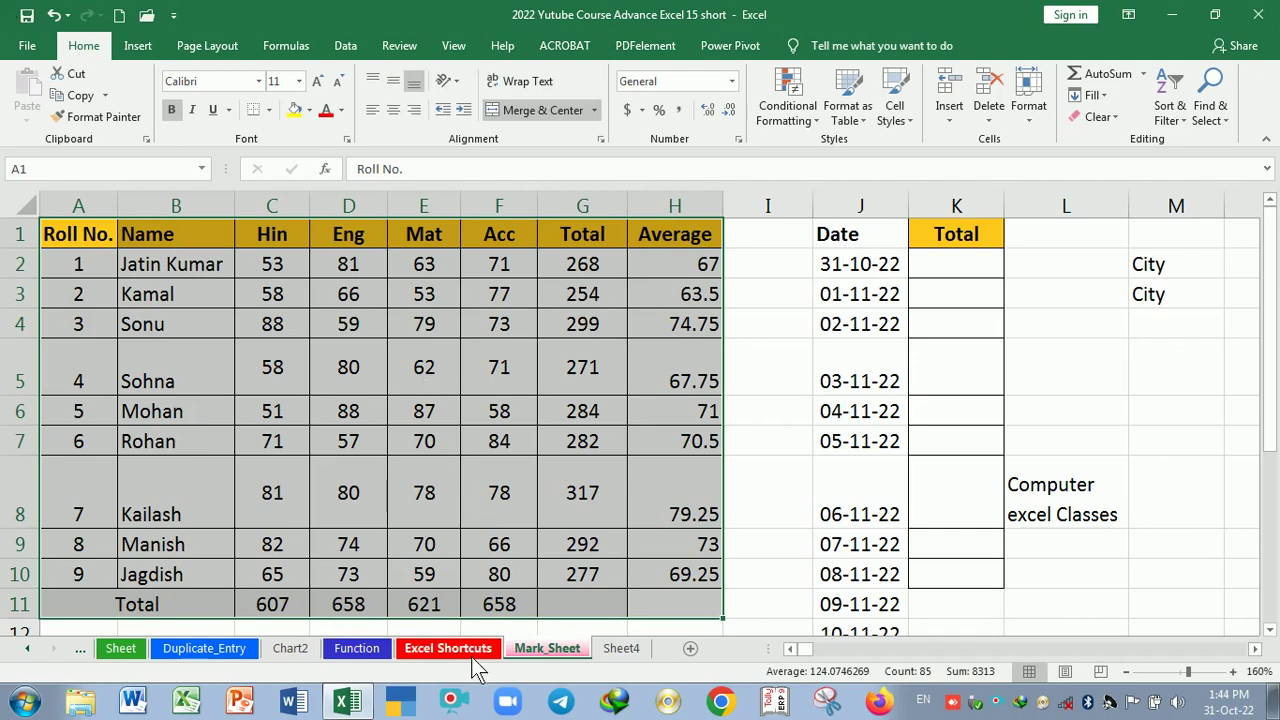
Step: Remove all borders from the marks table with the Ctrl+Shift+_ shortcut
{"action": "left_click", "coordinate": [474, 656]}
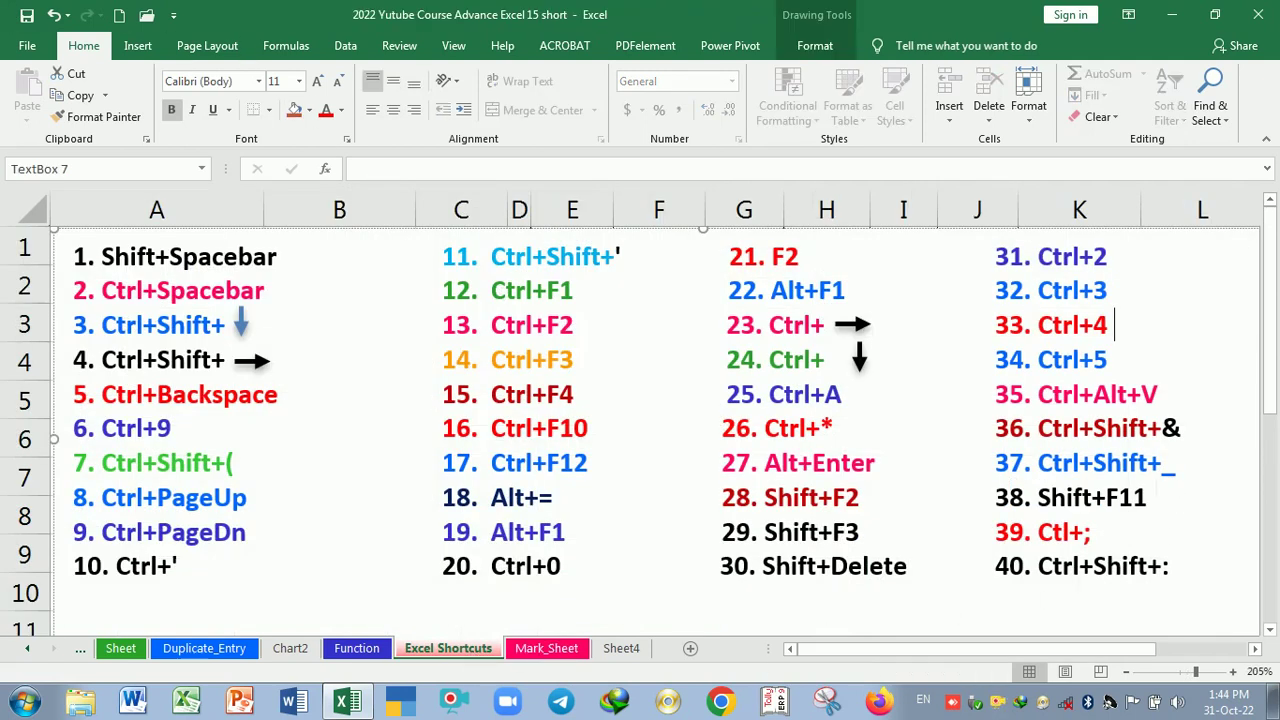
{"action": "left_click", "coordinate": [1175, 462]}
{"action": "left_click", "coordinate": [552, 648]}
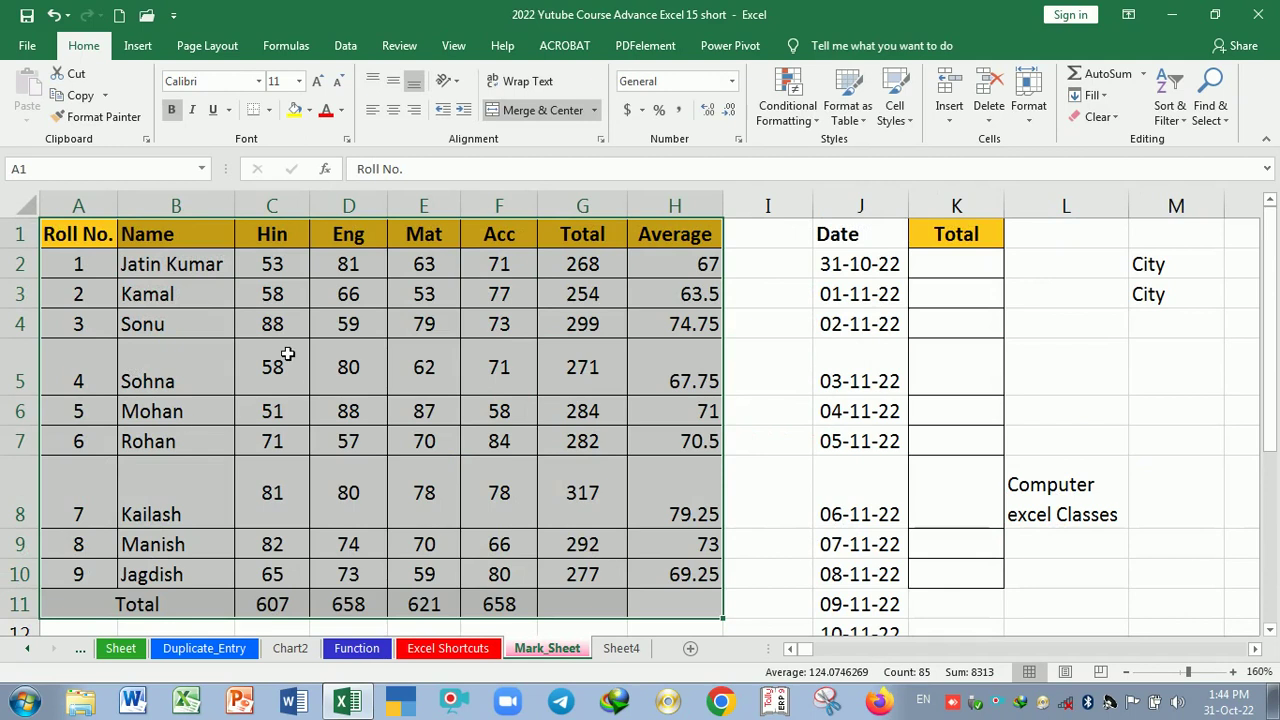
{"action": "key", "text": "ctrl+shift+underscore"}
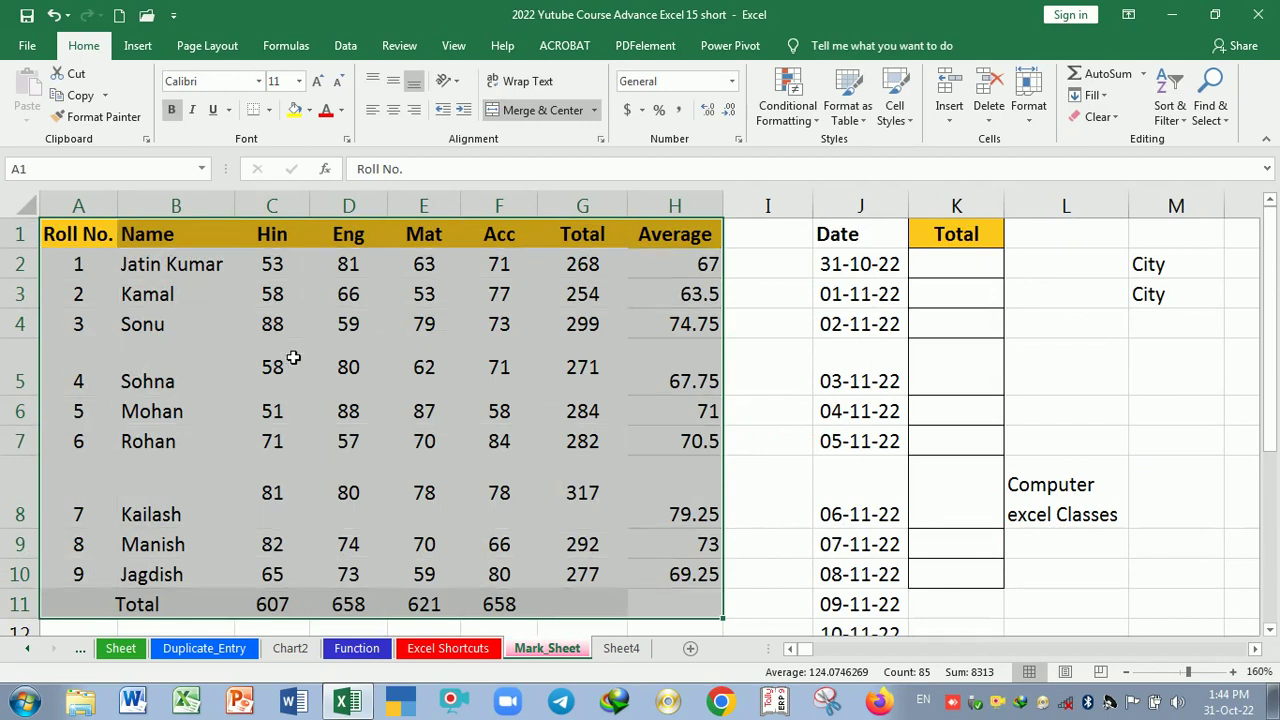
{"action": "left_click", "coordinate": [322, 376]}
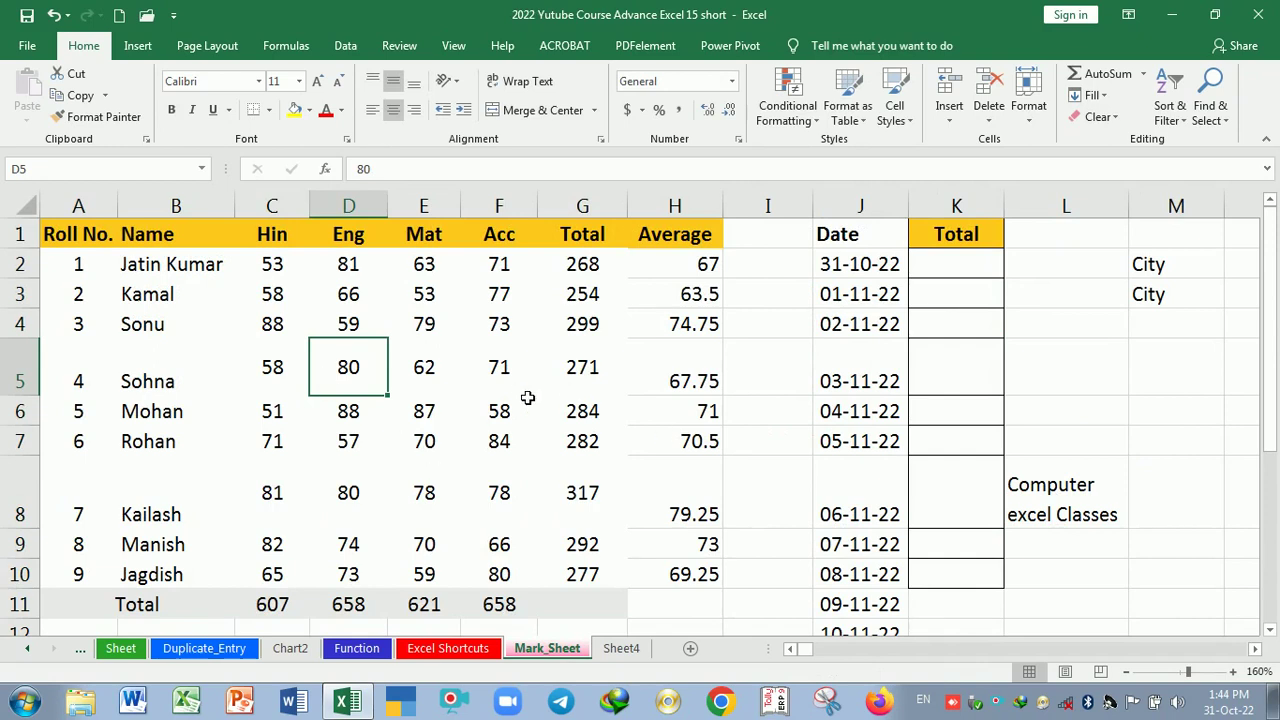
{"action": "left_click", "coordinate": [93, 236]}
{"action": "key", "text": "Down"}
{"action": "key", "text": "Down"}
{"action": "key", "text": "Right"}
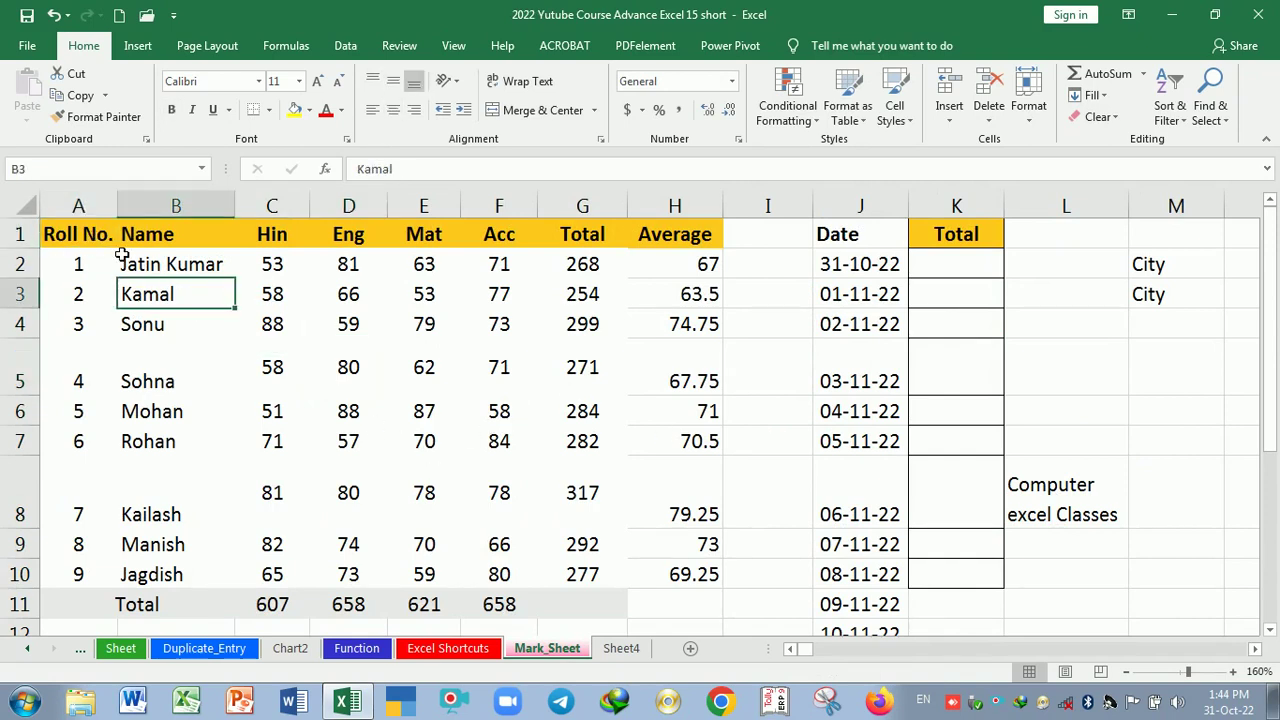
{"action": "left_click_drag", "start_coordinate": [80, 236], "coordinate": [651, 586]}
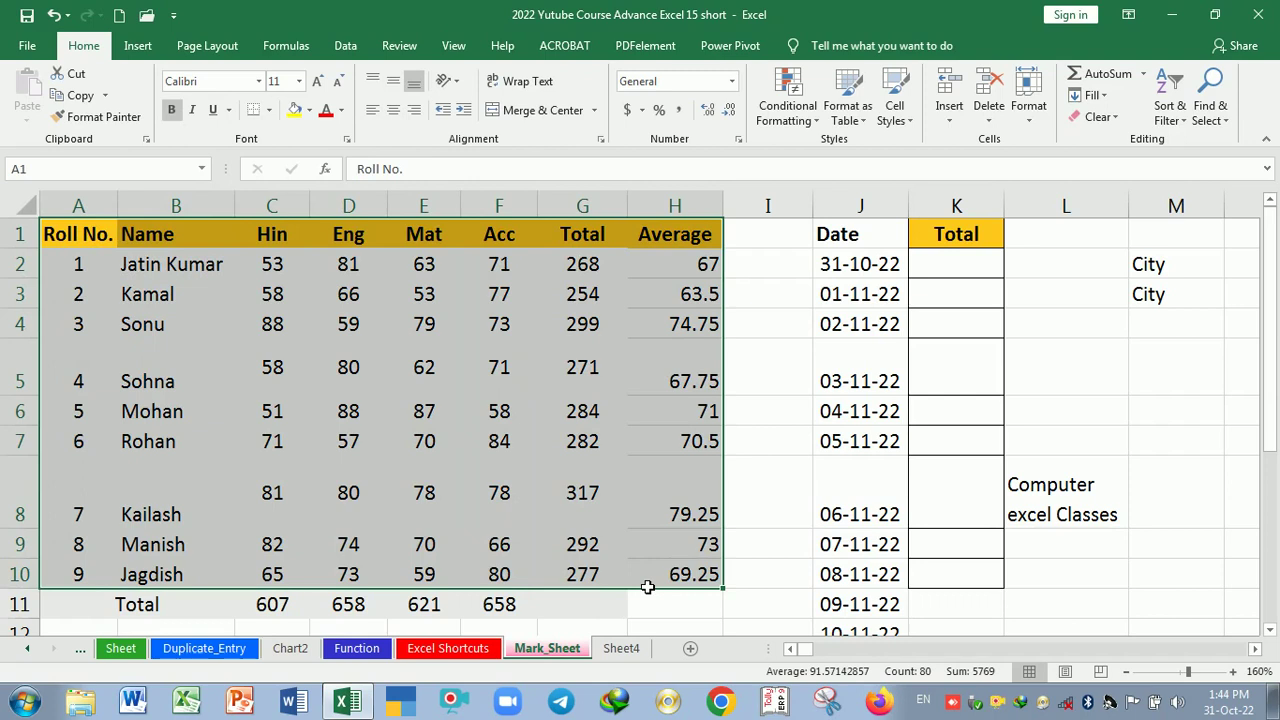
{"action": "left_click_drag", "start_coordinate": [822, 488], "coordinate": [805, 488]}
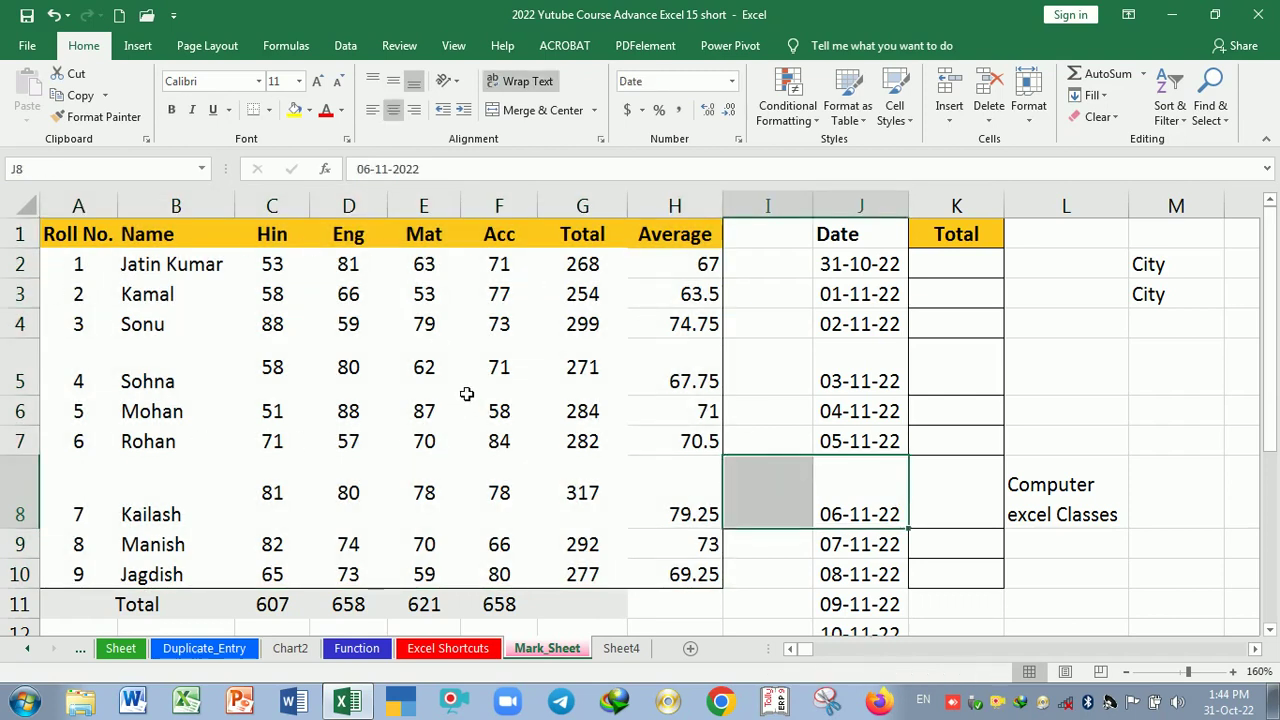
{"action": "mouse_move", "coordinate": [77, 237]}
{"action": "left_mouse_down"}
{"action": "mouse_move", "coordinate": [630, 570]}
{"action": "mouse_move", "coordinate": [666, 570]}
{"action": "left_mouse_up"}
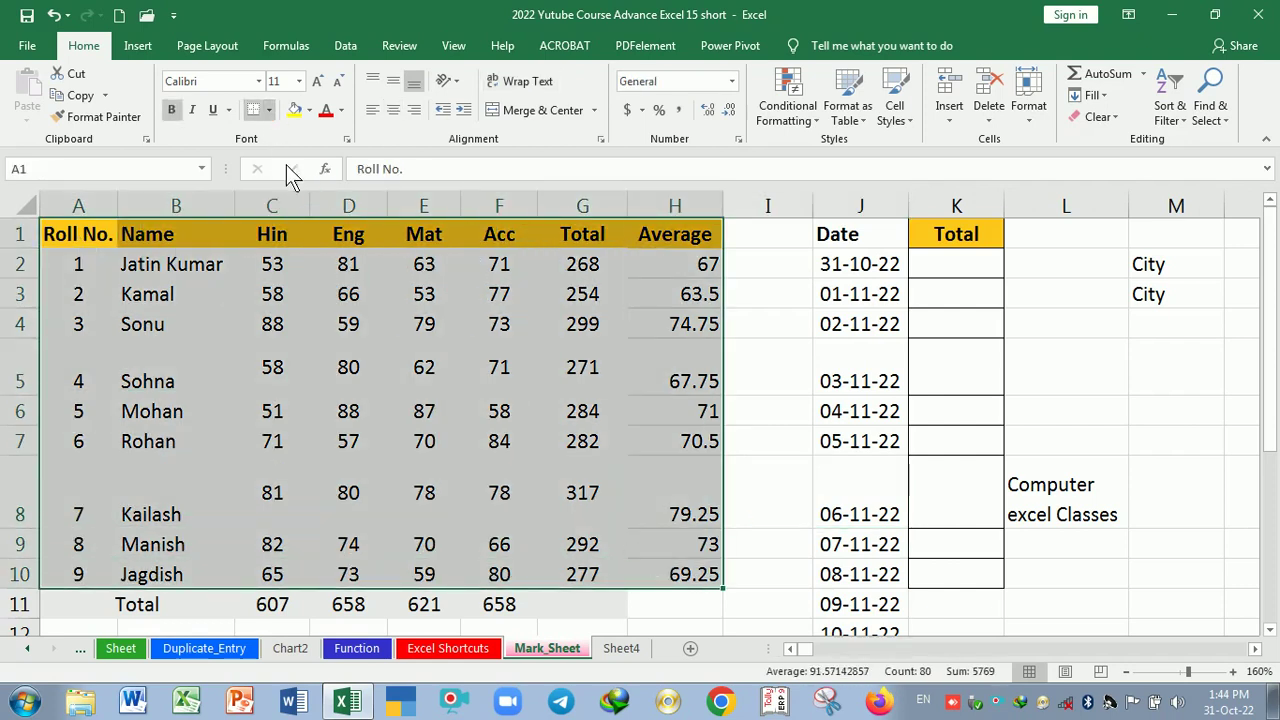
{"action": "key", "text": "alt+h"}
{"action": "key", "text": "b"}
{"action": "key", "text": "a"}
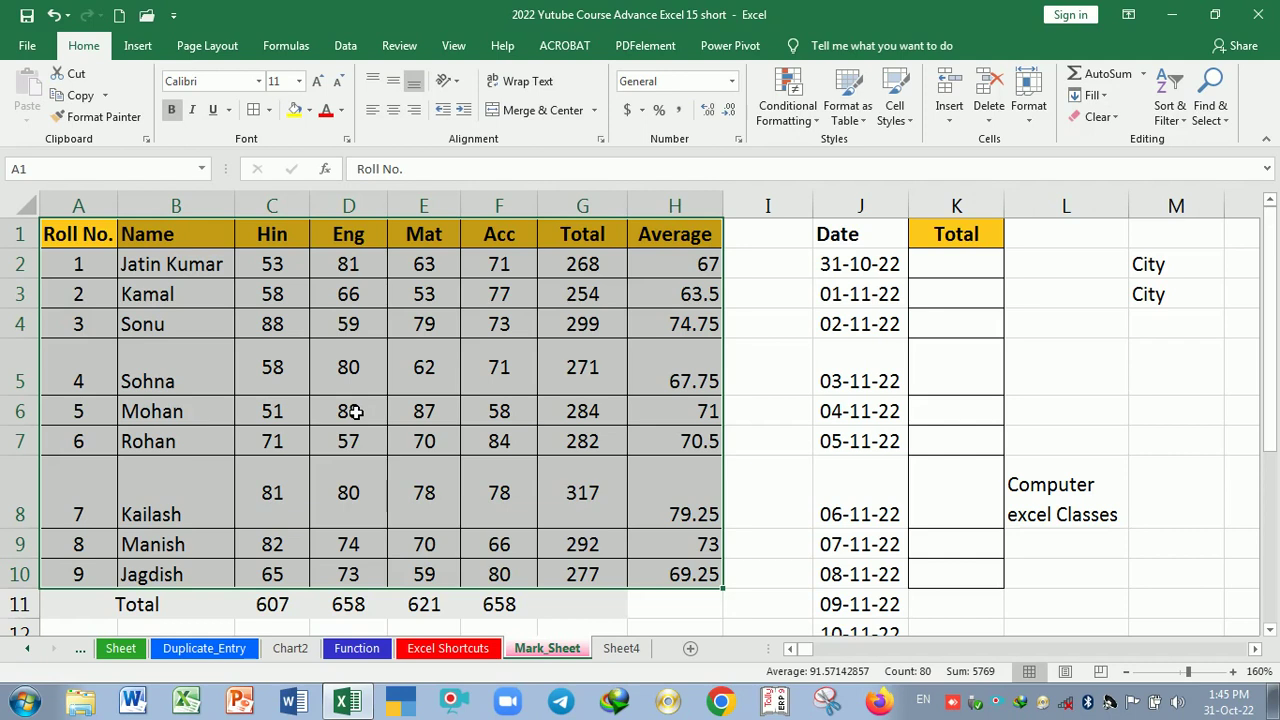
{"action": "key", "text": "ctrl+shift+minus"}
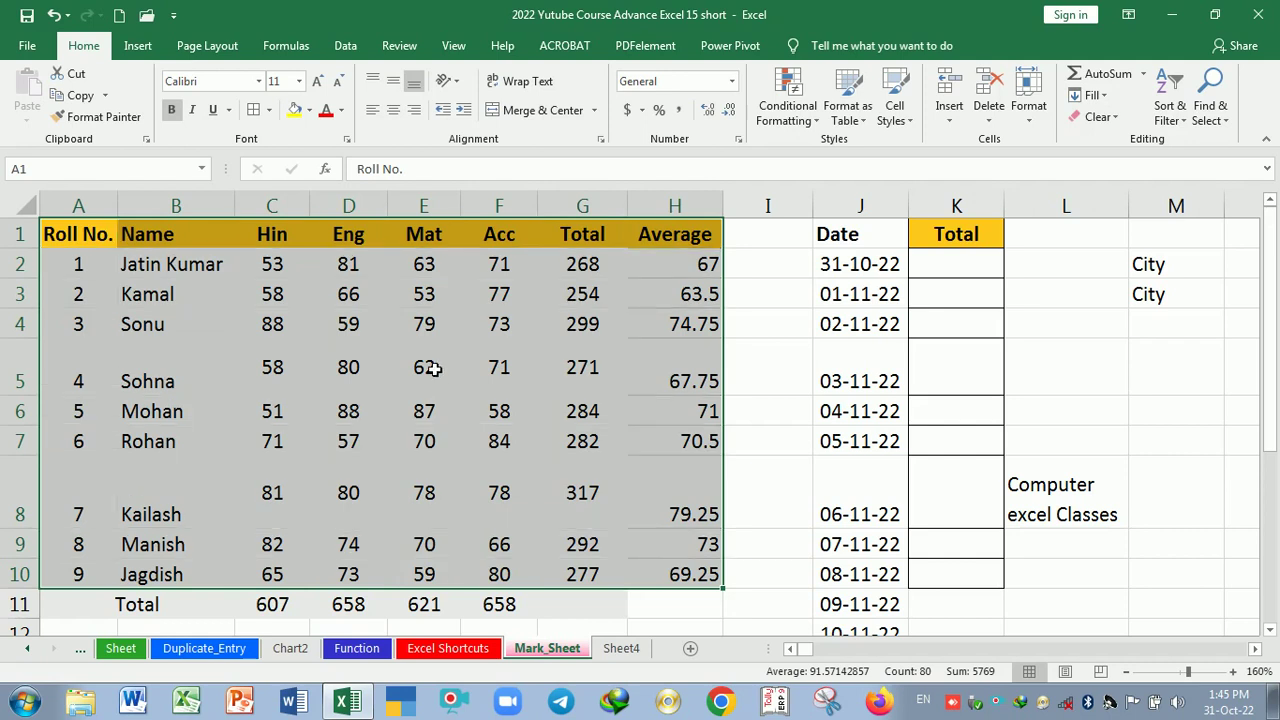
Step: Insert a new blank worksheet with Shift+F11, as listed on the Excel Shortcuts sheet
{"action": "left_click", "coordinate": [450, 648]}
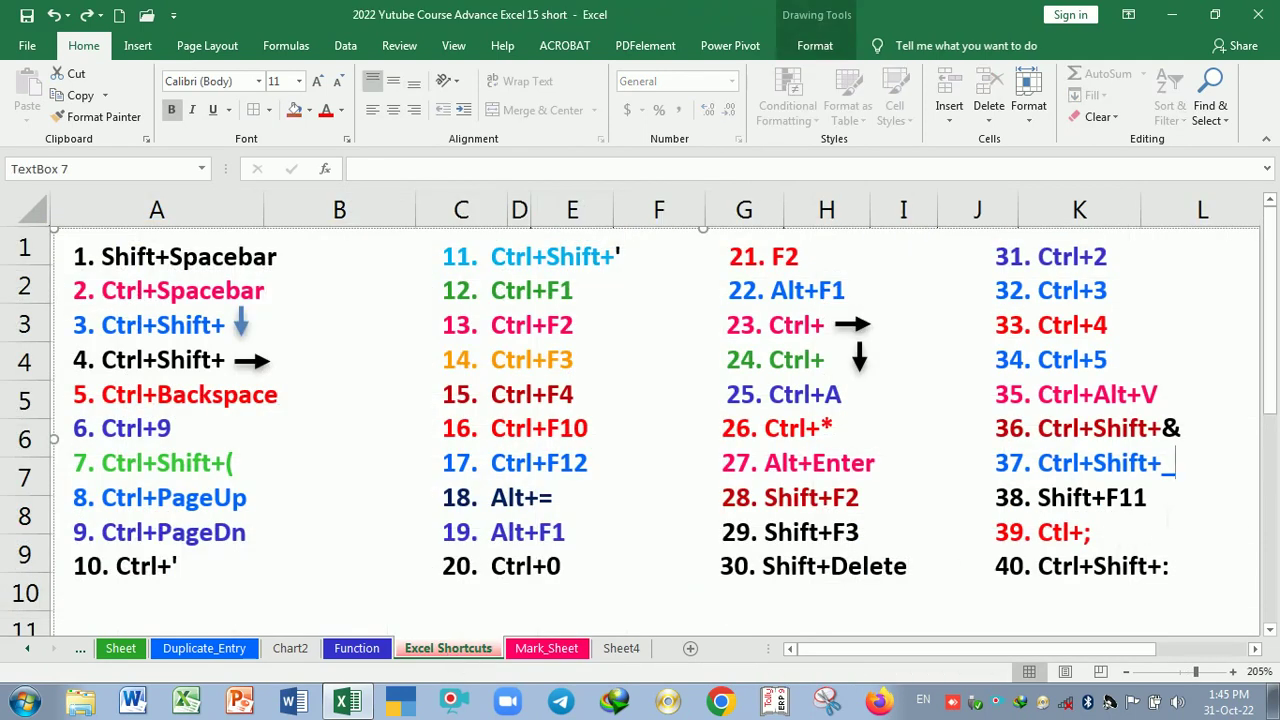
{"action": "left_click", "coordinate": [1147, 497]}
{"action": "left_click", "coordinate": [578, 652]}
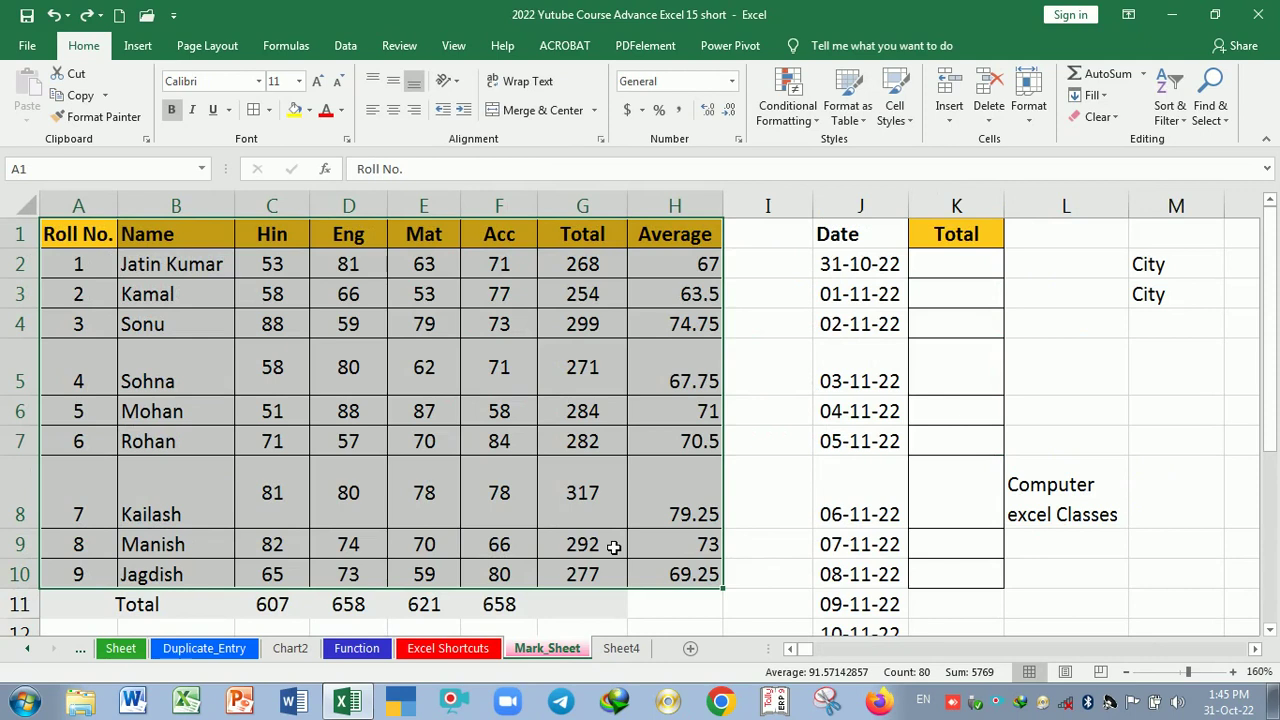
{"action": "key", "text": "shift+F11"}
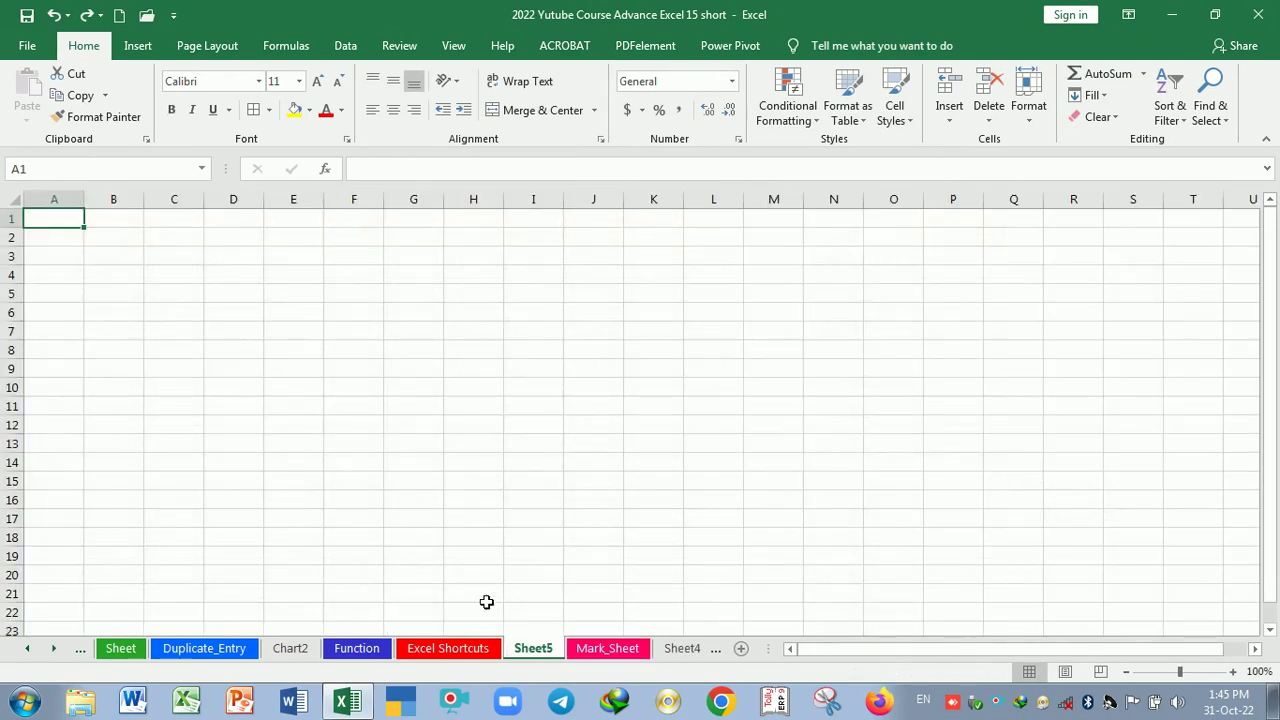
Step: Mark the Ctrl+; shortcut, view the new empty Sheet5, and return to Mark_Sheet
{"action": "left_click", "coordinate": [466, 650]}
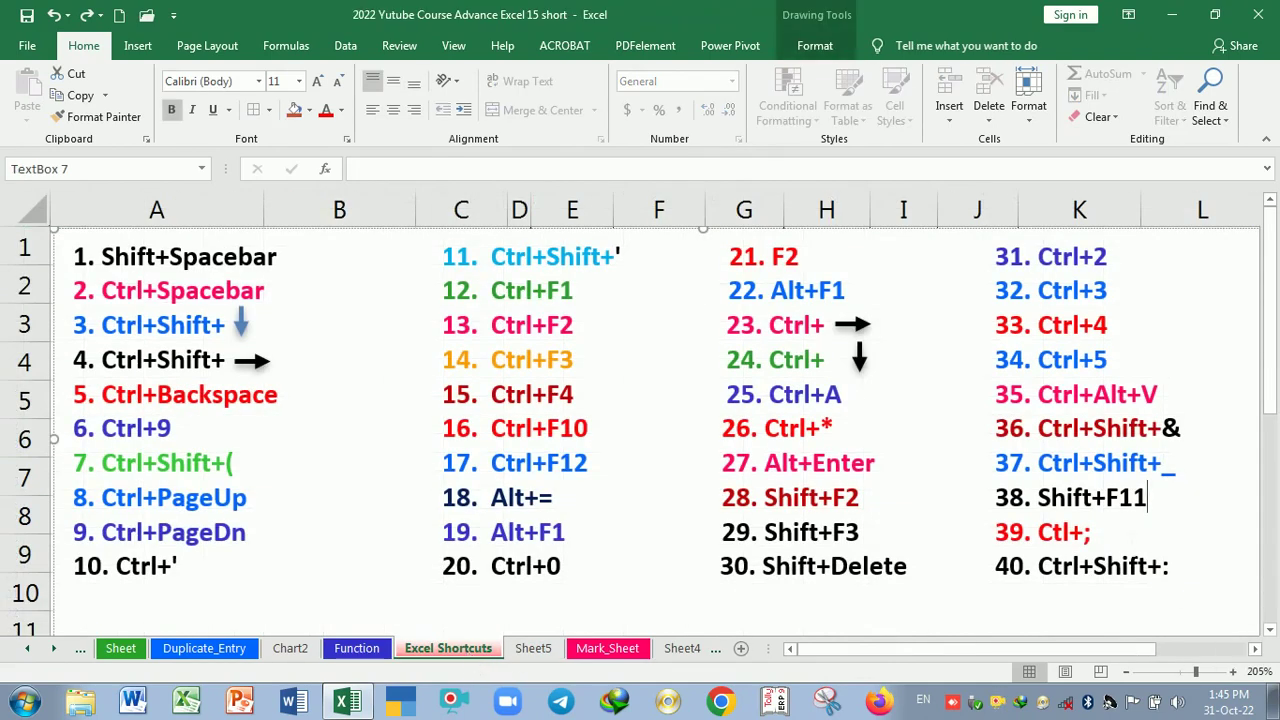
{"action": "left_click", "coordinate": [1091, 532]}
{"action": "left_click", "coordinate": [537, 650]}
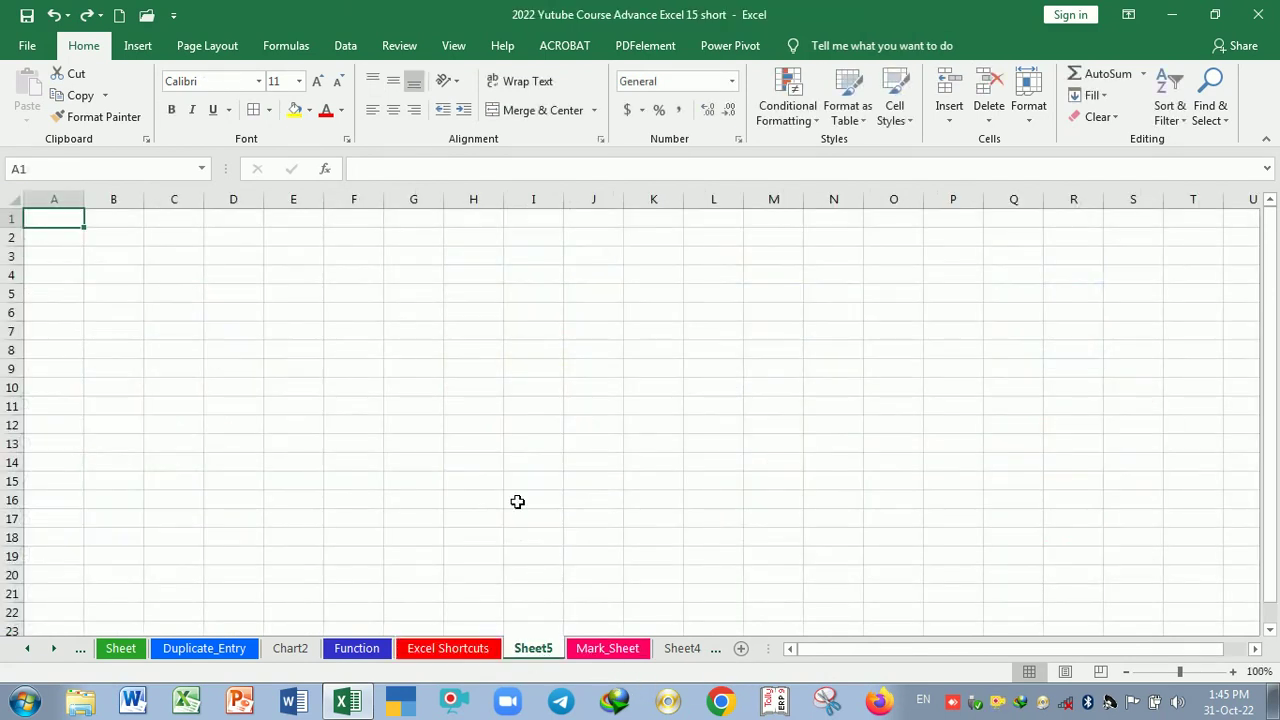
{"action": "left_click", "coordinate": [607, 648]}
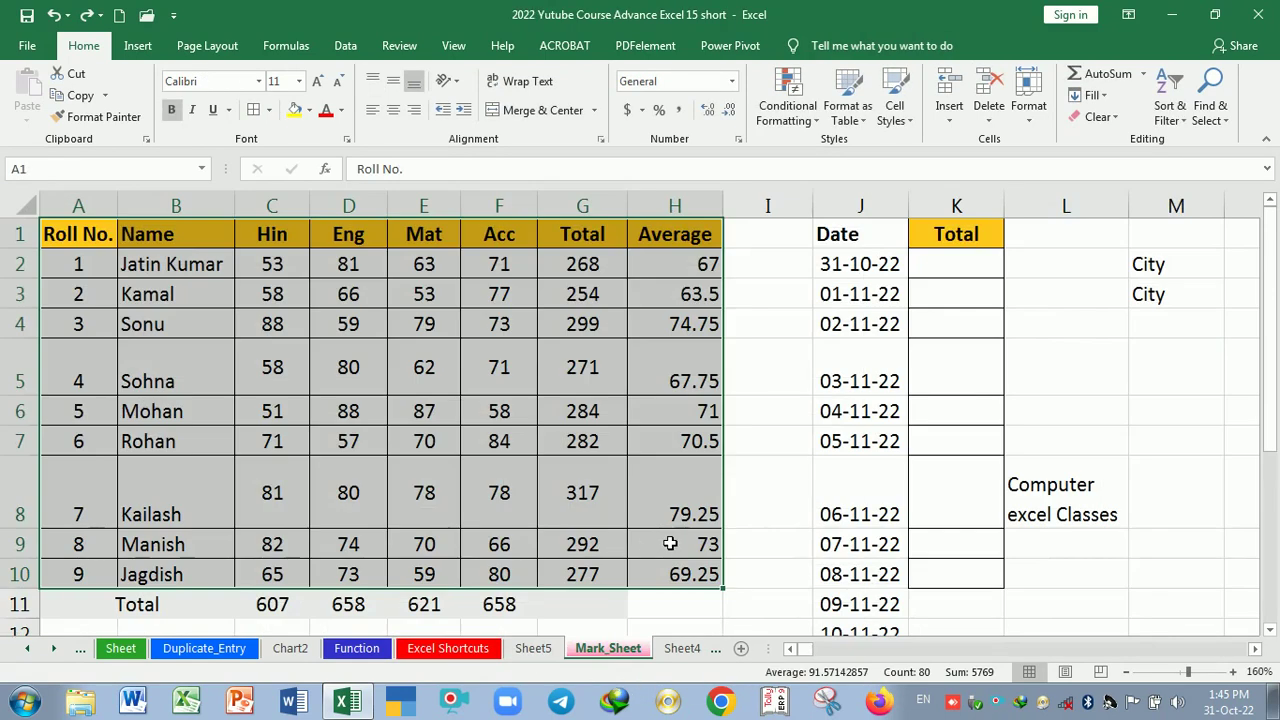
Step: Enter today's date, 31-10-22, into cell I13 with Ctrl+;
{"action": "scroll", "coordinate": [670, 542], "scroll_direction": "down", "scroll_amount": 2}
{"action": "left_click", "coordinate": [758, 459]}
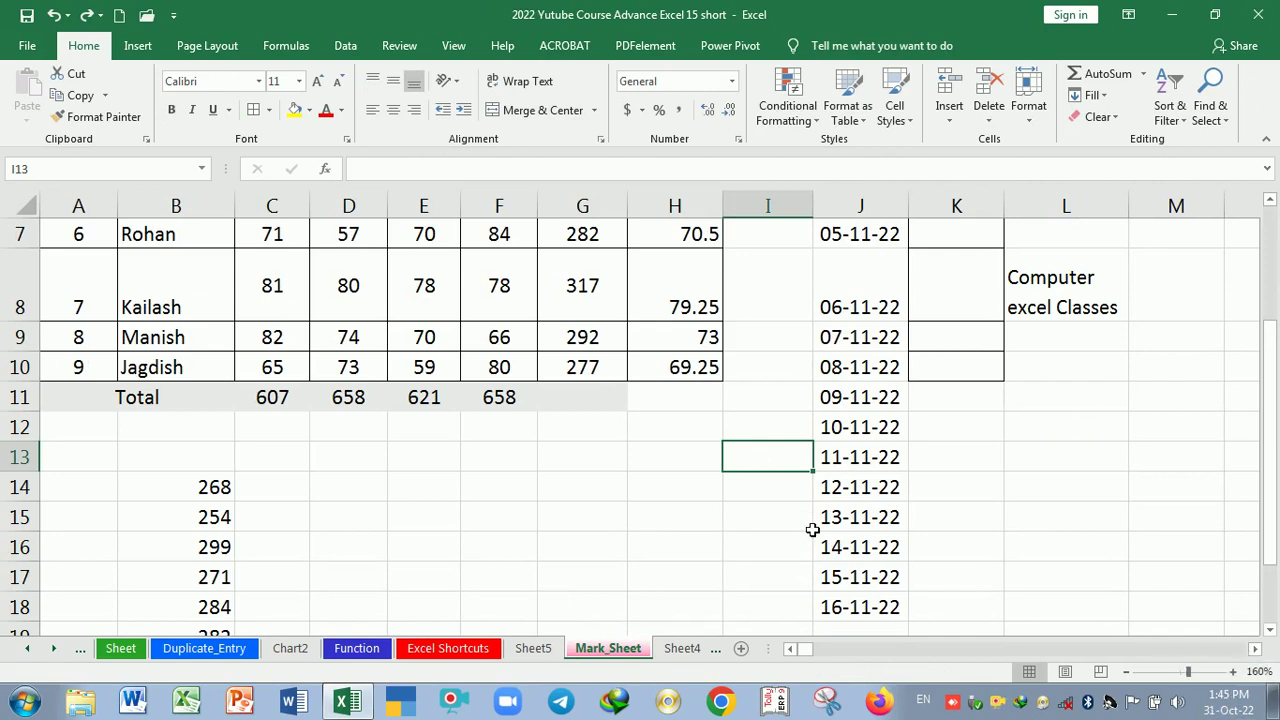
{"action": "key", "text": "ctrl+semicolon"}
{"action": "key", "text": "Return"}
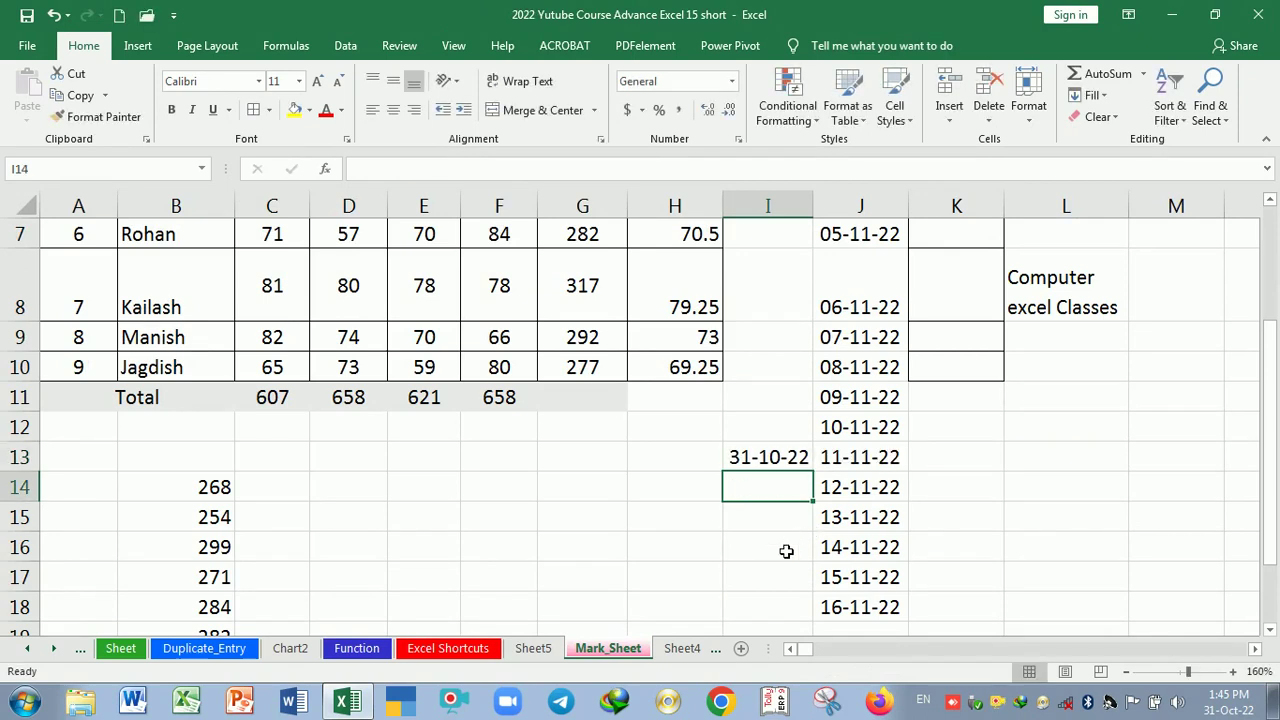
Step: Select cell H14 for the current time and check the Excel Shortcuts sheet
{"action": "left_click", "coordinate": [786, 551]}
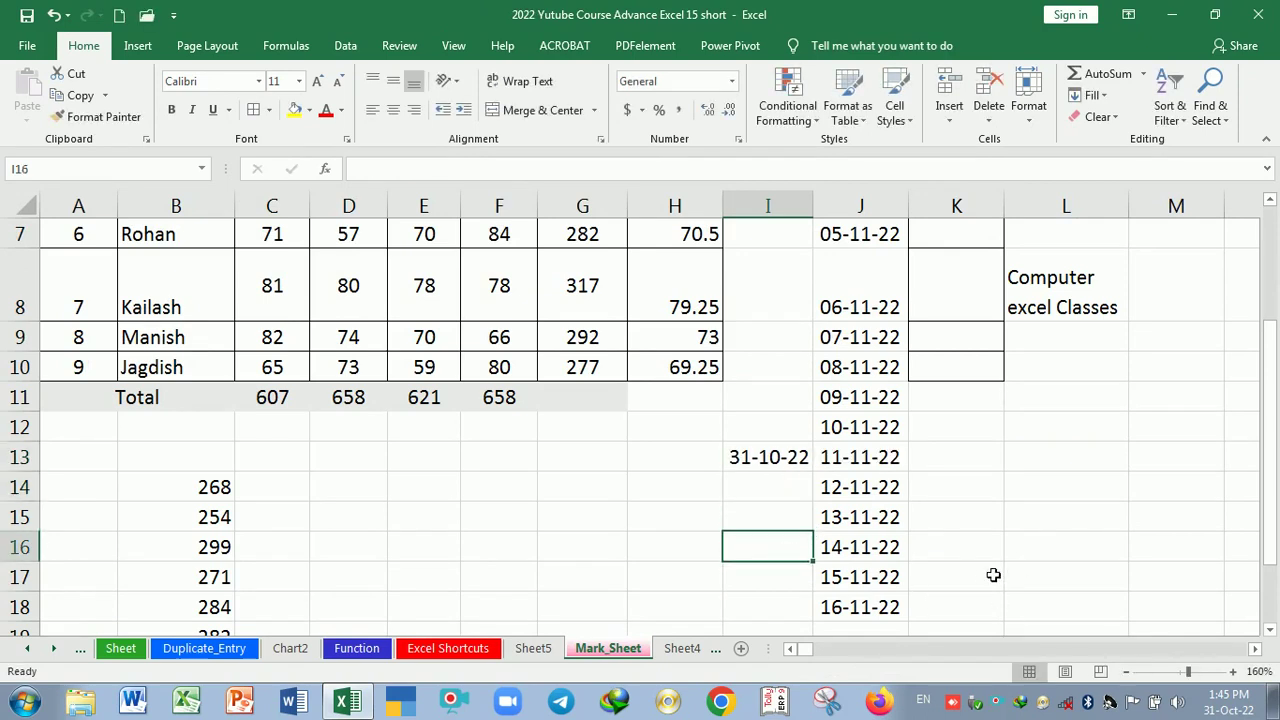
{"action": "left_click", "coordinate": [685, 490]}
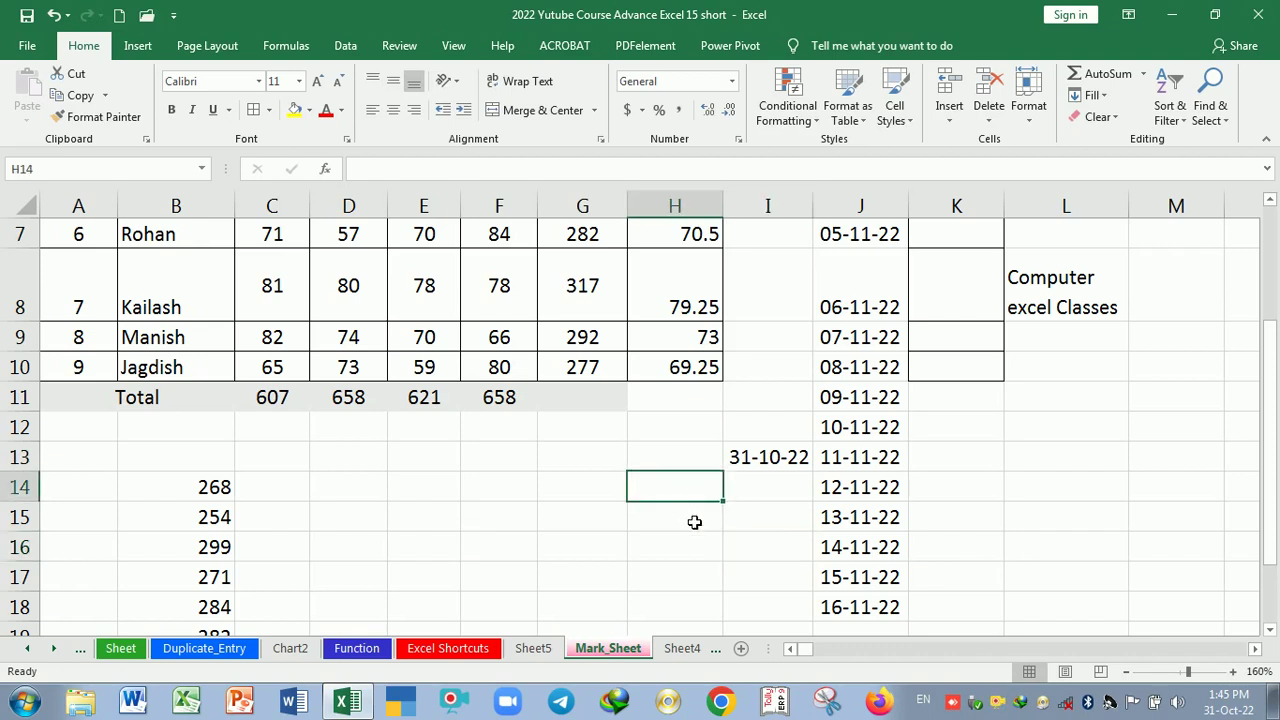
{"action": "left_click", "coordinate": [459, 647]}
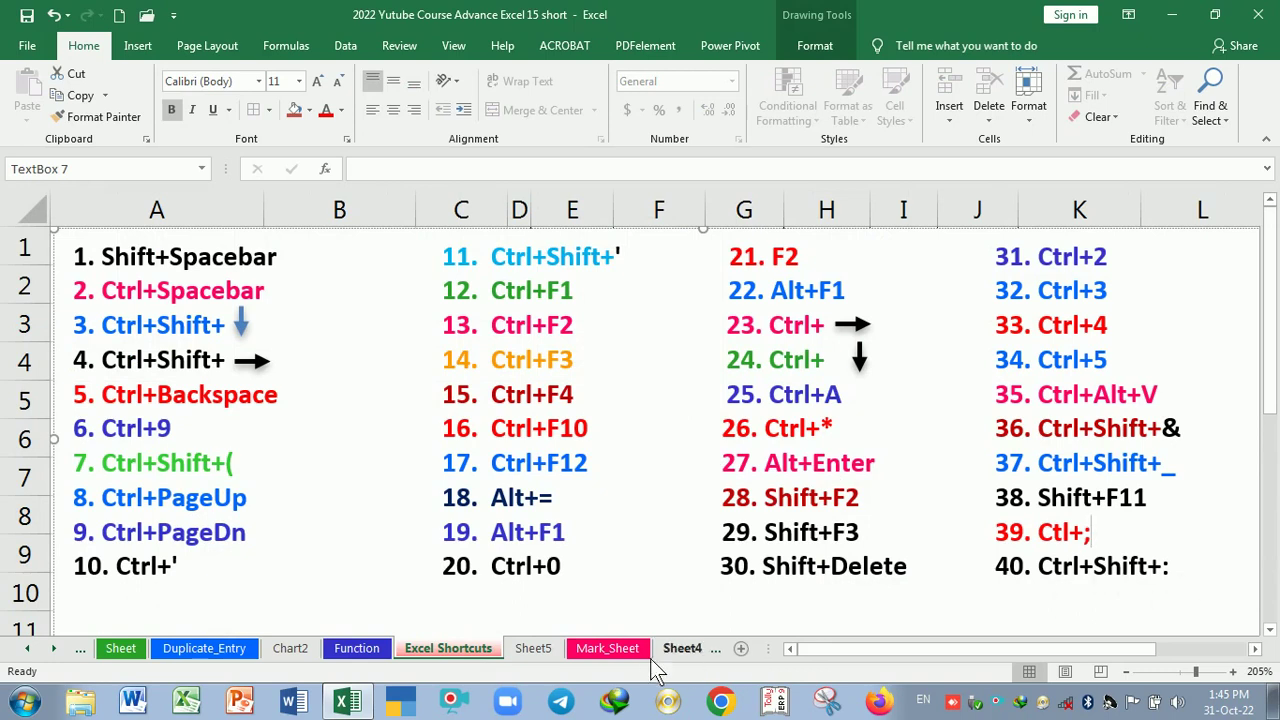
{"action": "left_click", "coordinate": [611, 647]}
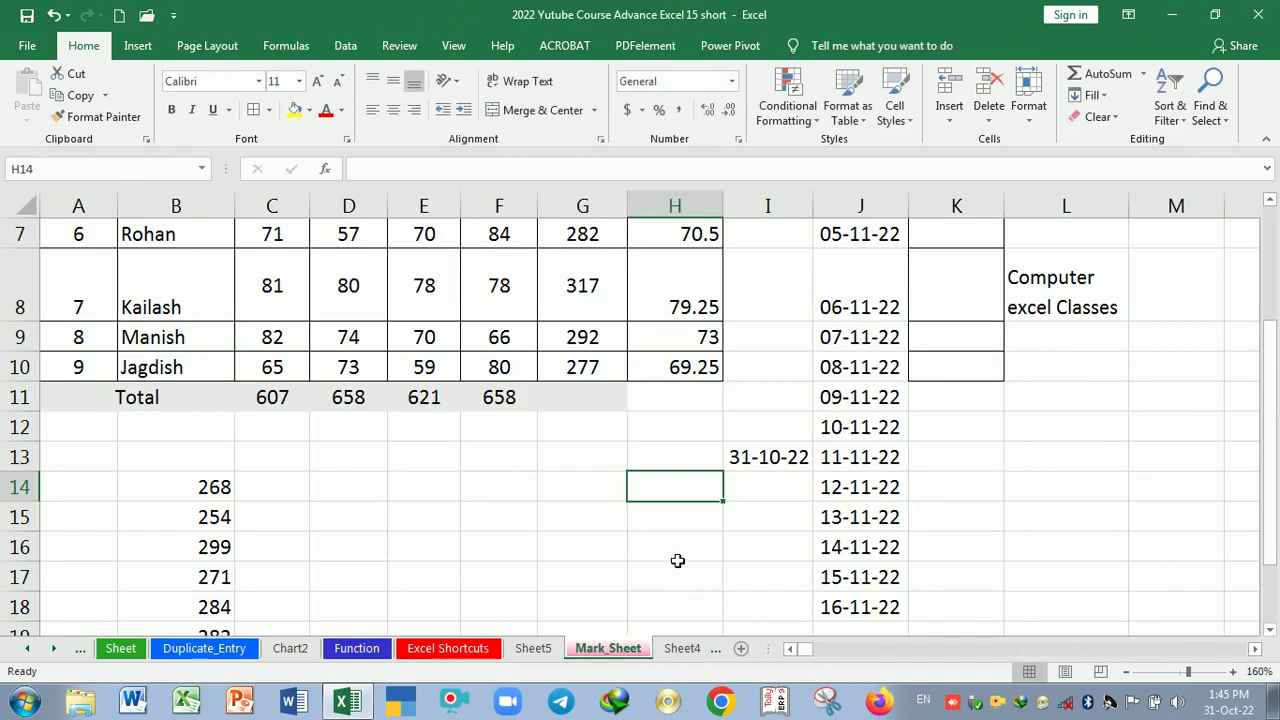
Step: Insert the current time, 1:45 PM, into cell H14 with Ctrl+Shift+:
{"action": "key", "text": "ctrl+shift+semicolon"}
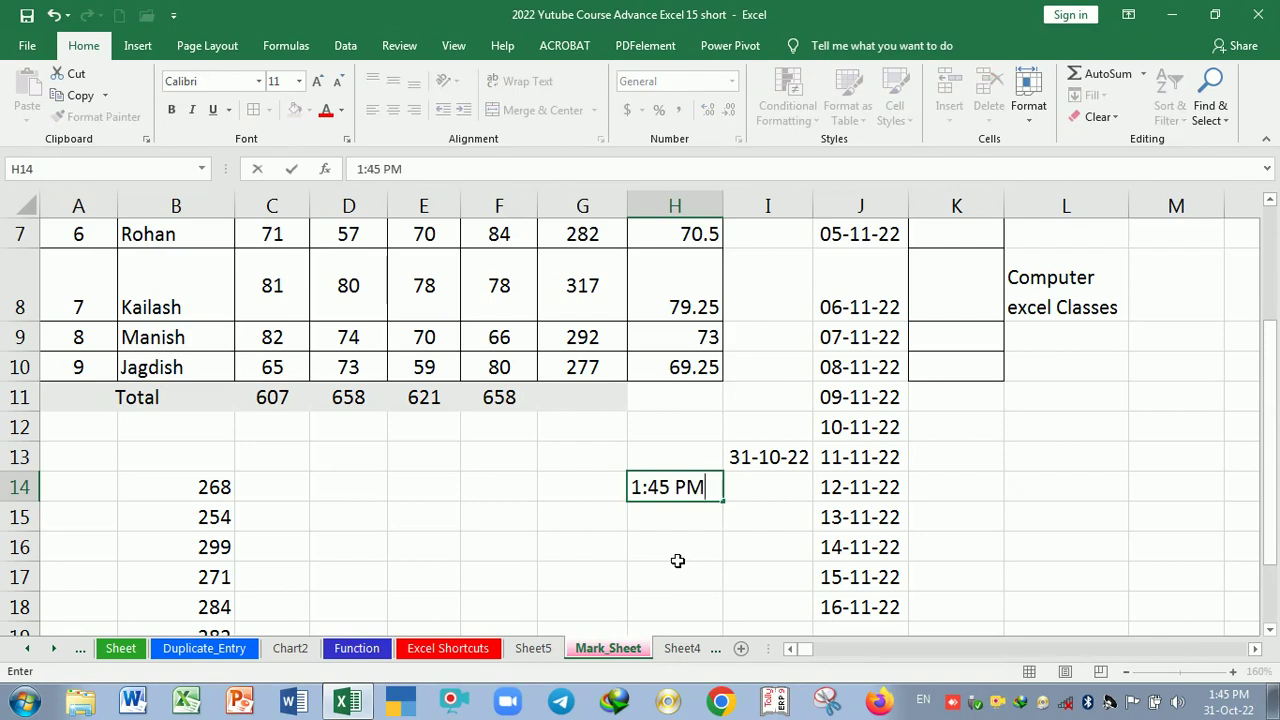
{"action": "left_click", "coordinate": [768, 526]}
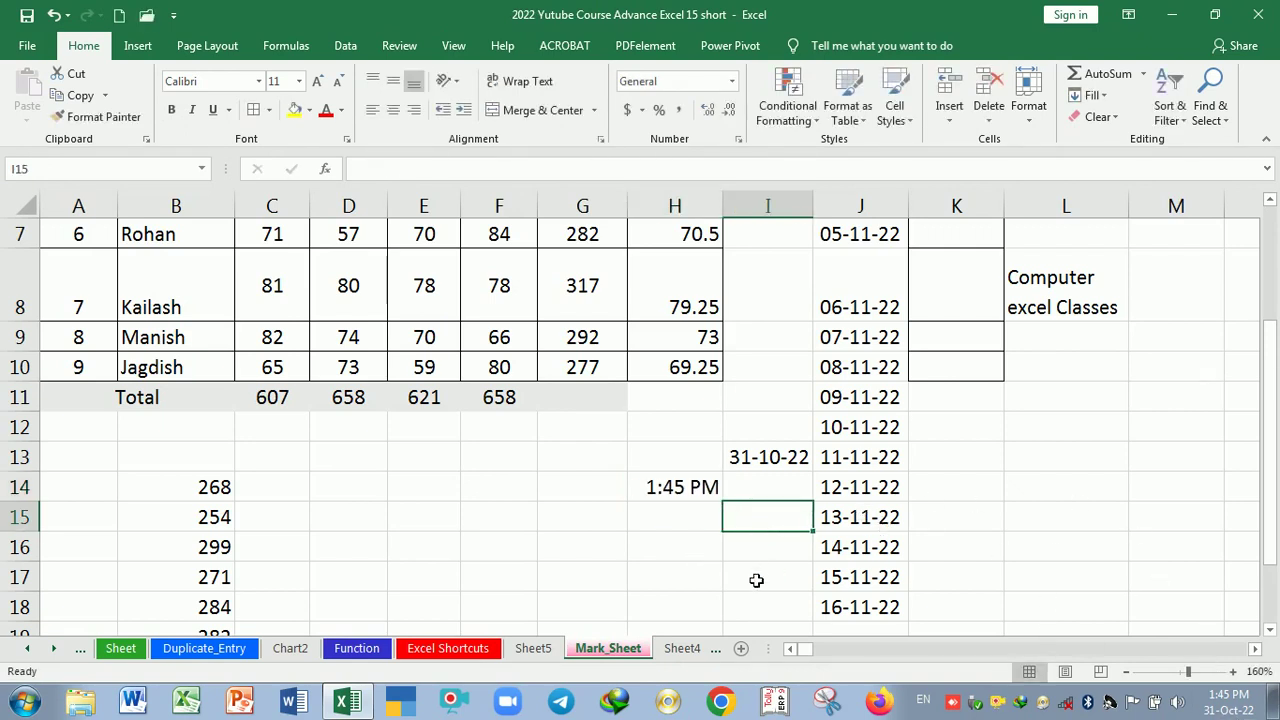
{"action": "scroll", "coordinate": [717, 556], "scroll_direction": "up", "scroll_amount": 1}
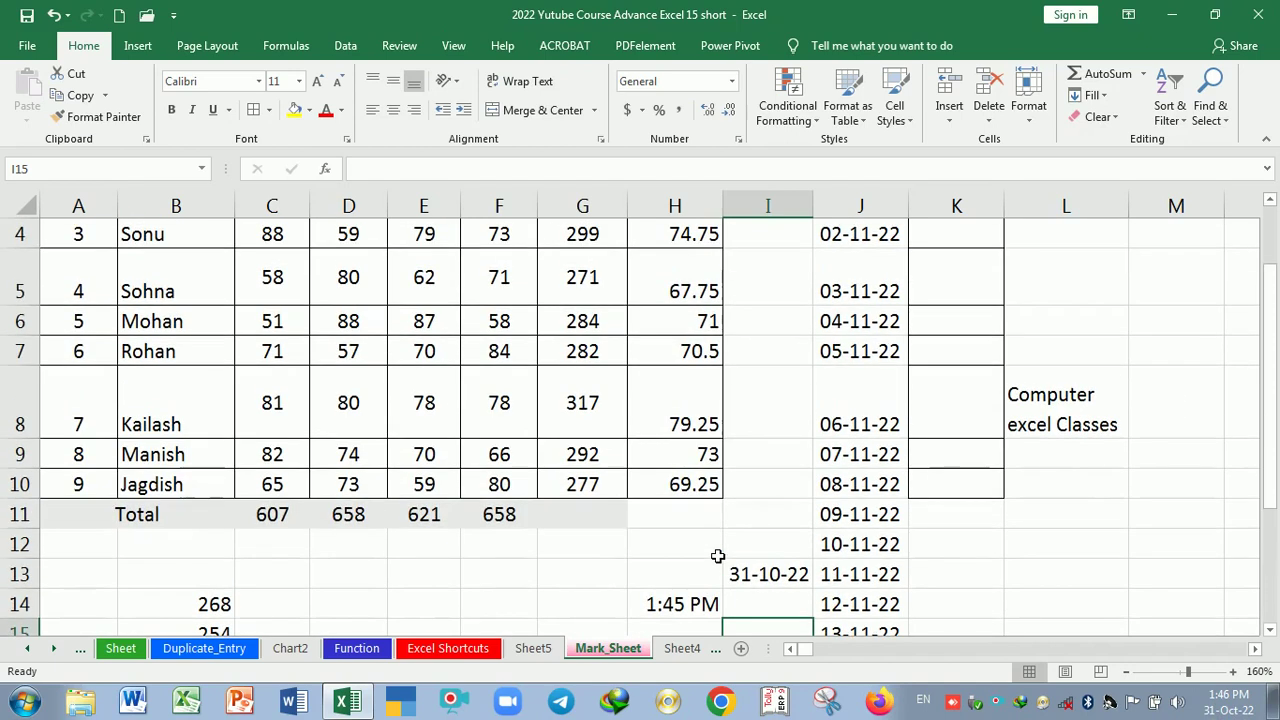
{"action": "scroll", "coordinate": [717, 556], "scroll_direction": "down", "scroll_amount": 1}
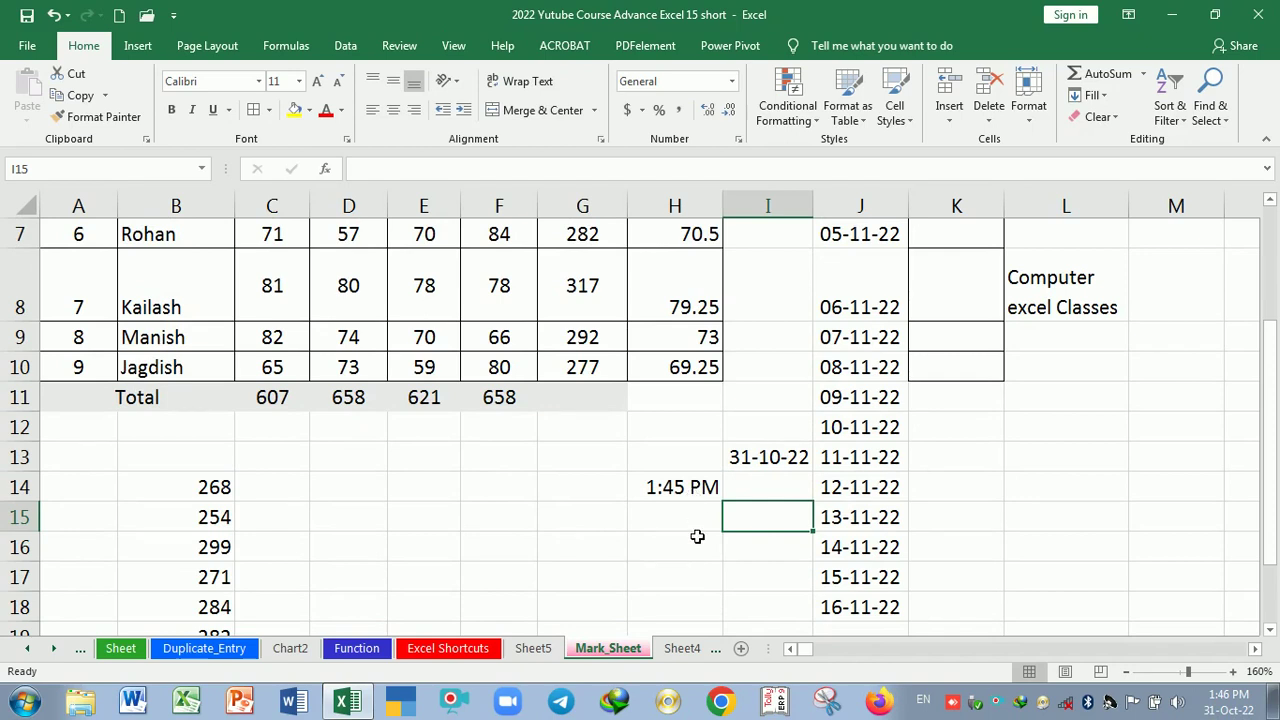
Step: Inspect the stored time in H14 and date in I13, then return to Excel Shortcuts
{"action": "left_click", "coordinate": [688, 490]}
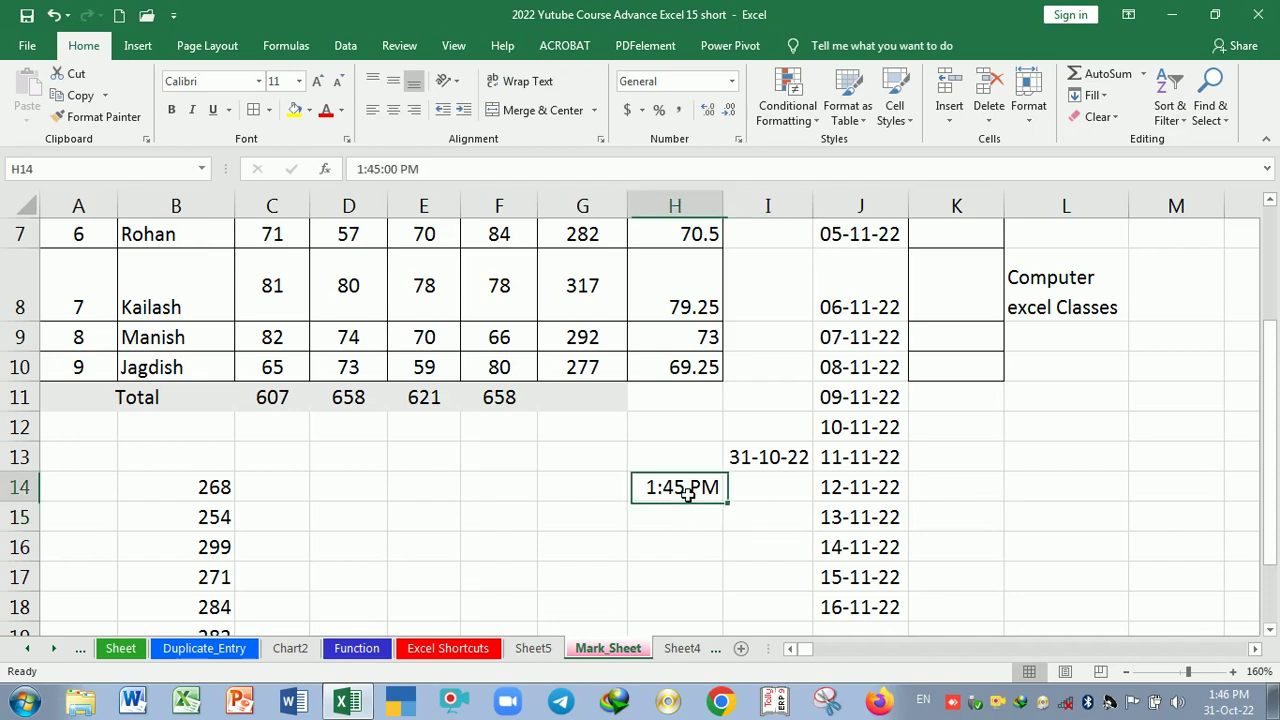
{"action": "left_click", "coordinate": [753, 462]}
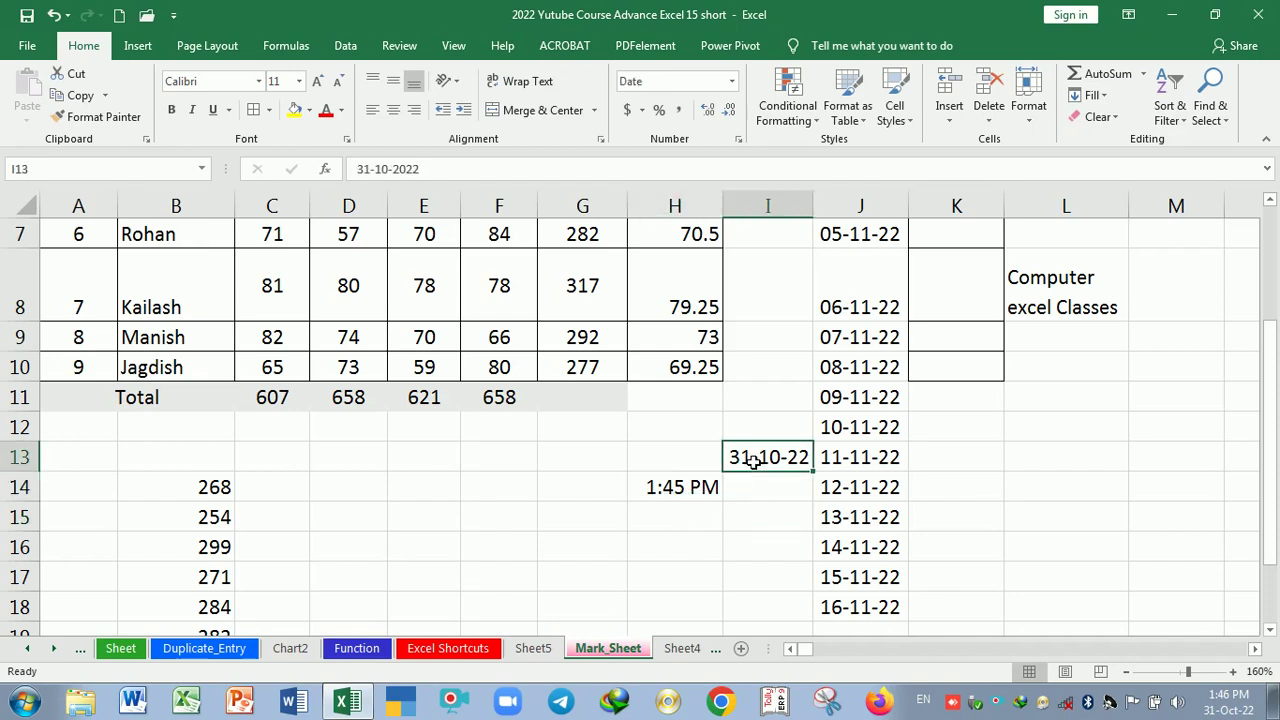
{"action": "left_click", "coordinate": [698, 490]}
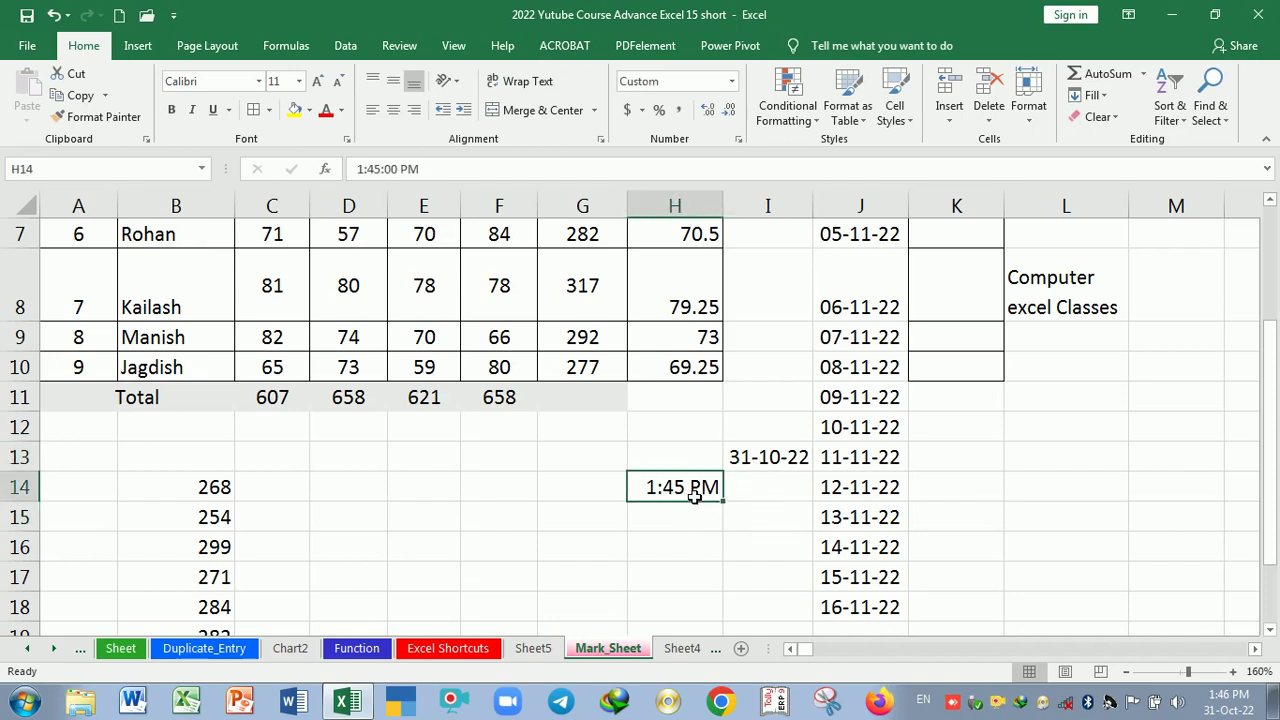
{"action": "left_click", "coordinate": [776, 472]}
{"action": "left_click", "coordinate": [720, 548]}
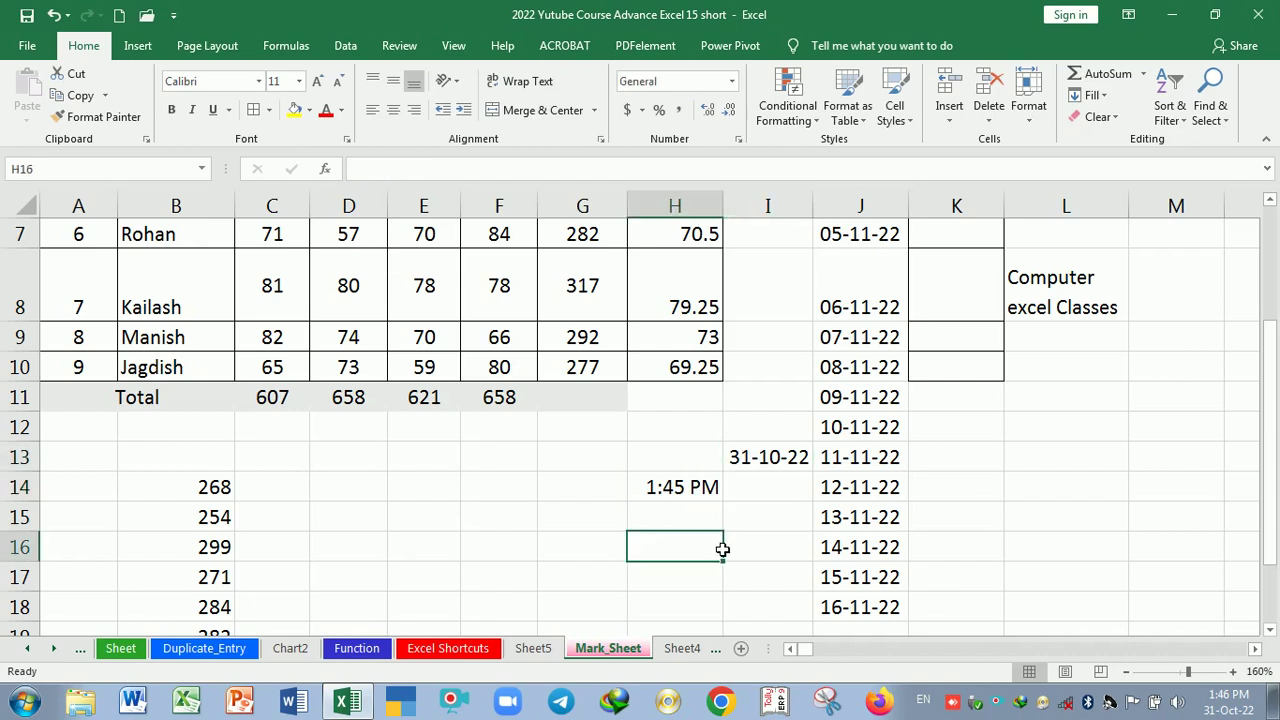
{"action": "scroll", "coordinate": [711, 580], "scroll_direction": "up", "scroll_amount": 1}
{"action": "scroll", "coordinate": [712, 580], "scroll_direction": "up", "scroll_amount": 2}
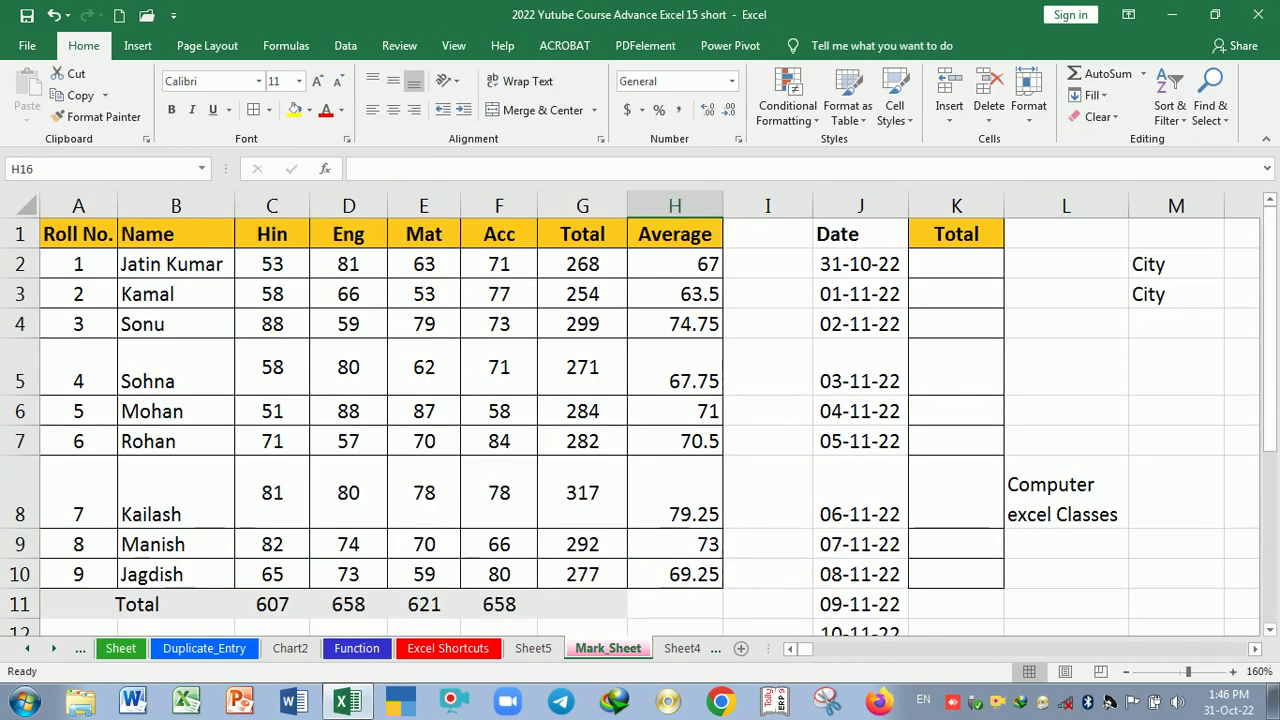
{"action": "left_click", "coordinate": [446, 647]}
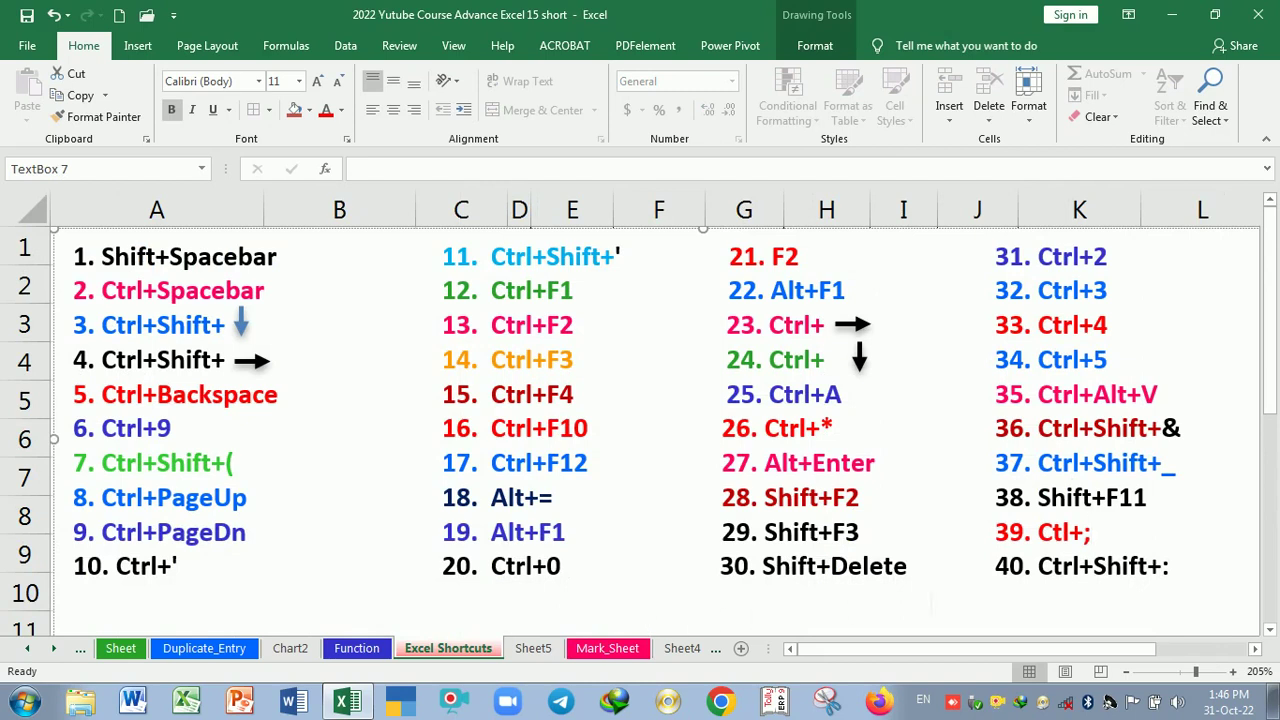